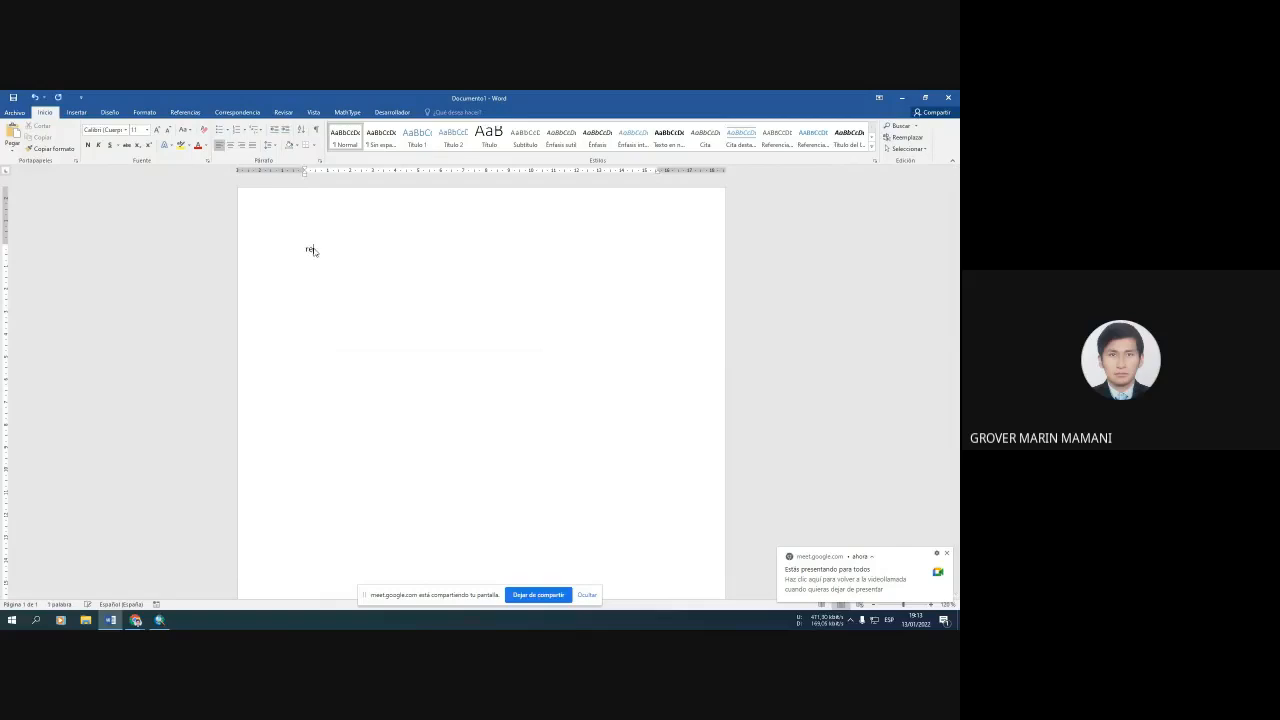
# Write the heading "Resultantes:" with the line "1 Densidad Kernel población" below it, copying the words "Densidad Kernel" for reuse.
pyautogui.write('sultantes:')
pyautogui.press('Return')
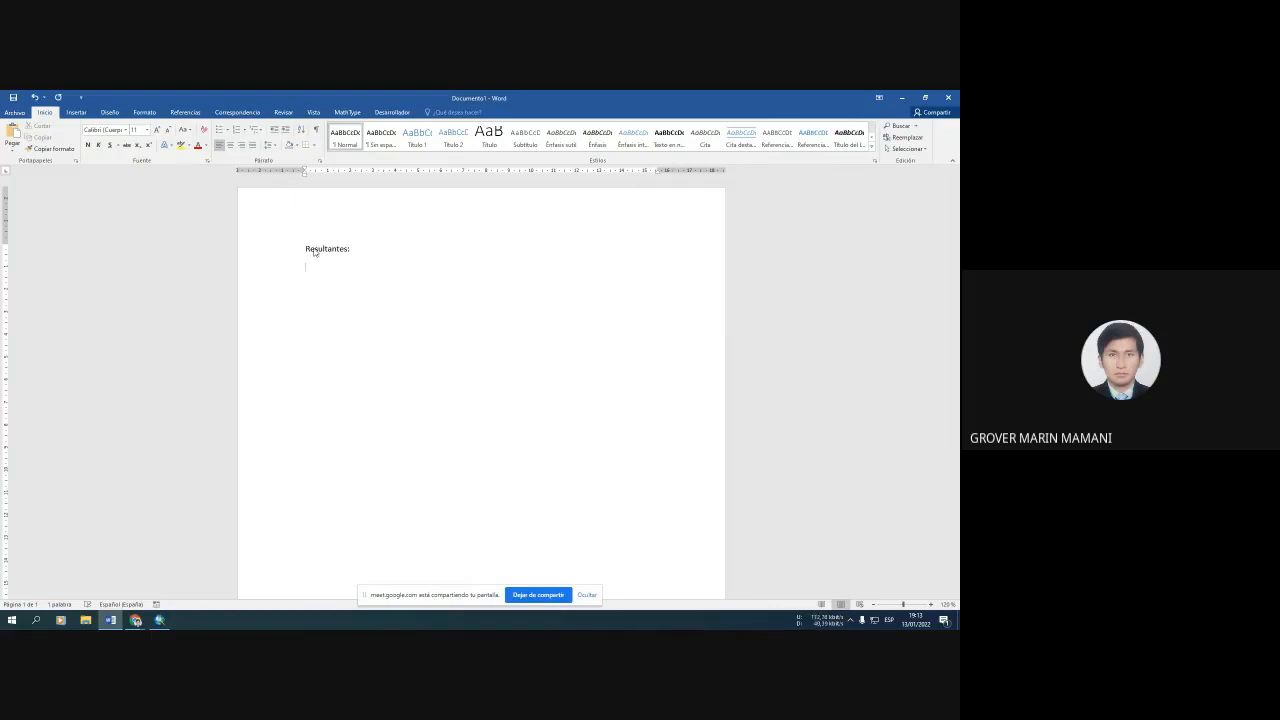
pyautogui.write('Densidad kernel poblacion')
pyautogui.moveTo(366, 268); pyautogui.dragTo(307, 270)
pyautogui.hotkey('ctrl', 'c')
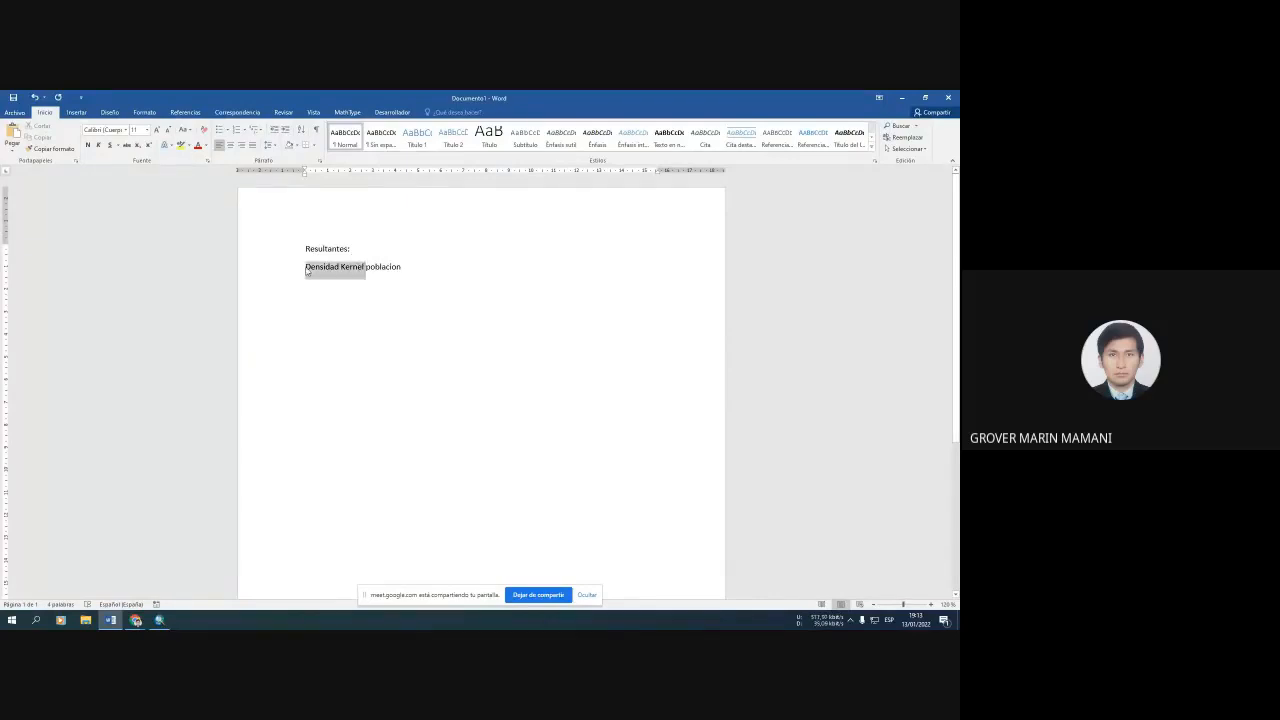
pyautogui.click(307, 269)
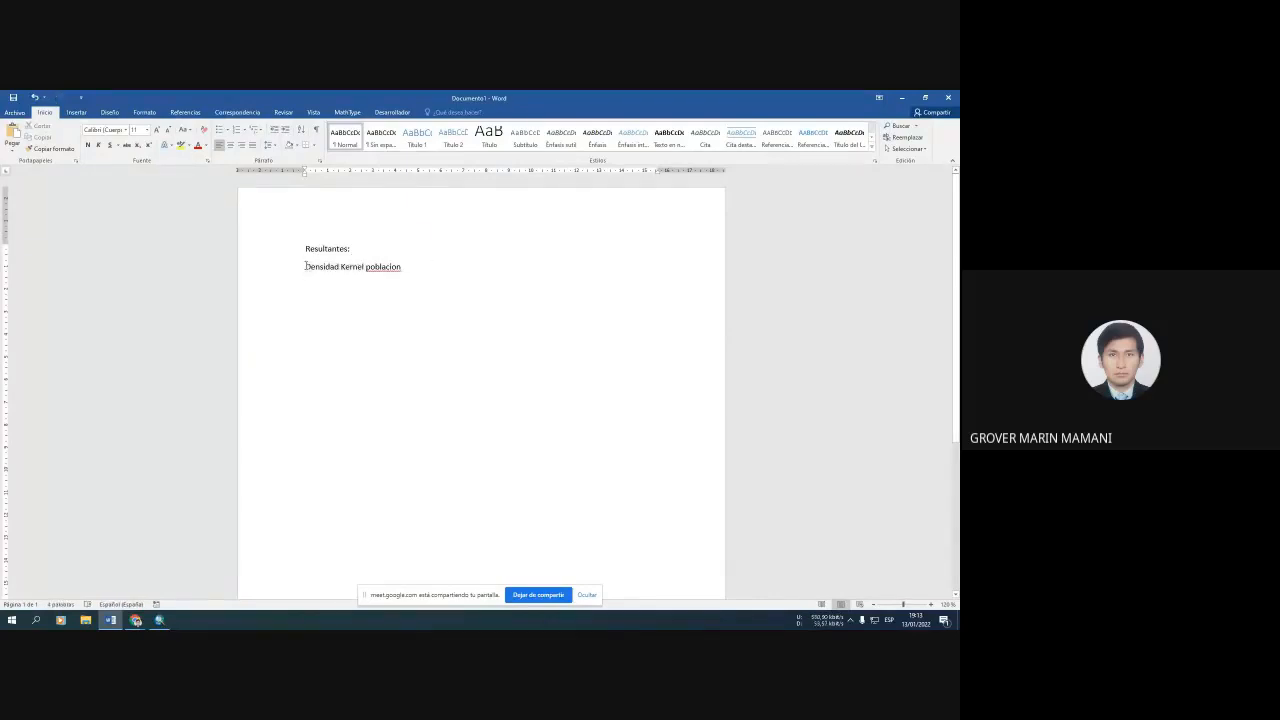
pyautogui.write('1')
pyautogui.rightClick(393, 268)
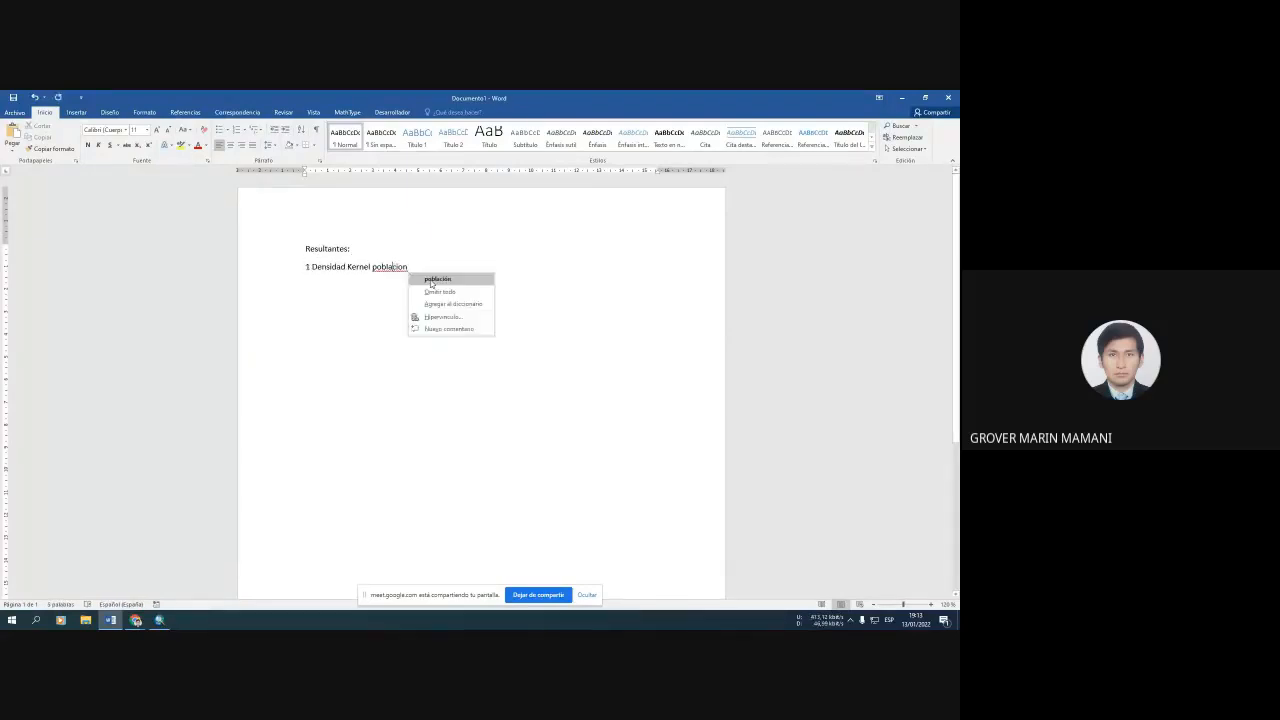
pyautogui.click(430, 280)
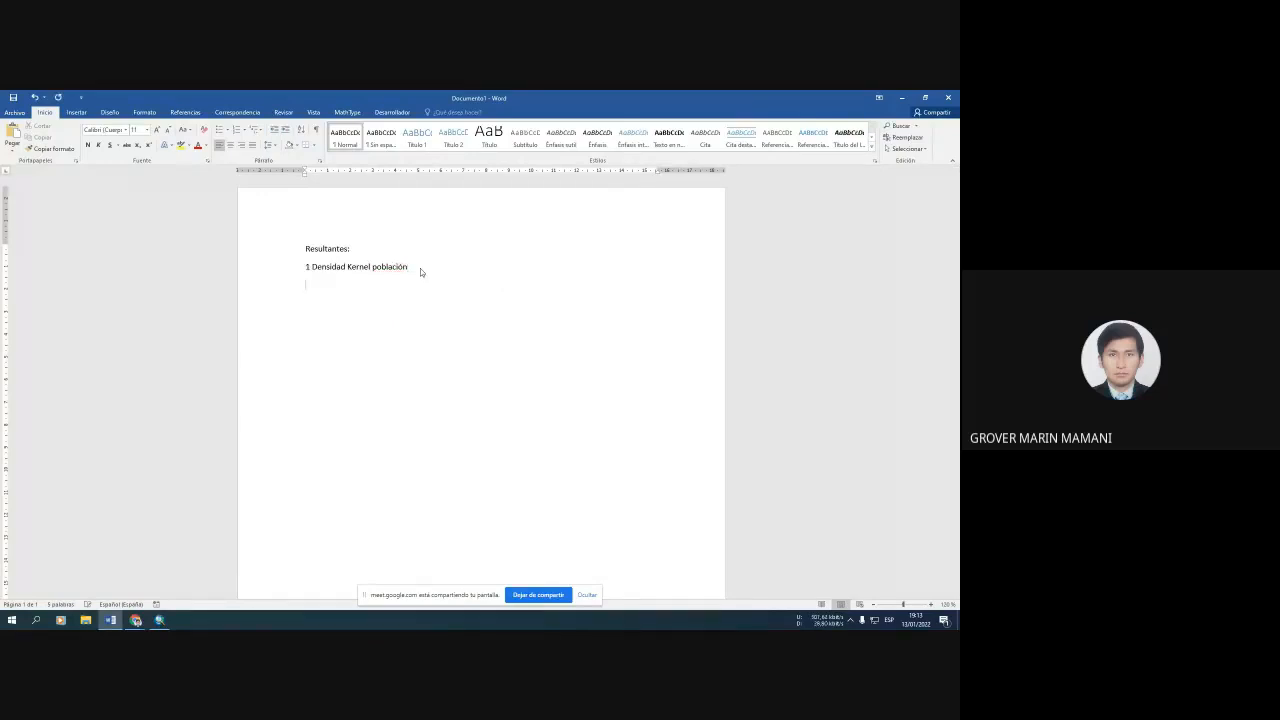
# Add the lines "2 Densidad Kernel edificaciones" and "3 Densidad Kernel equipamiento" below the first item, reusing the copied words.
pyautogui.press('Return')
pyautogui.write('2')
pyautogui.hotkey('ctrl', 'v')
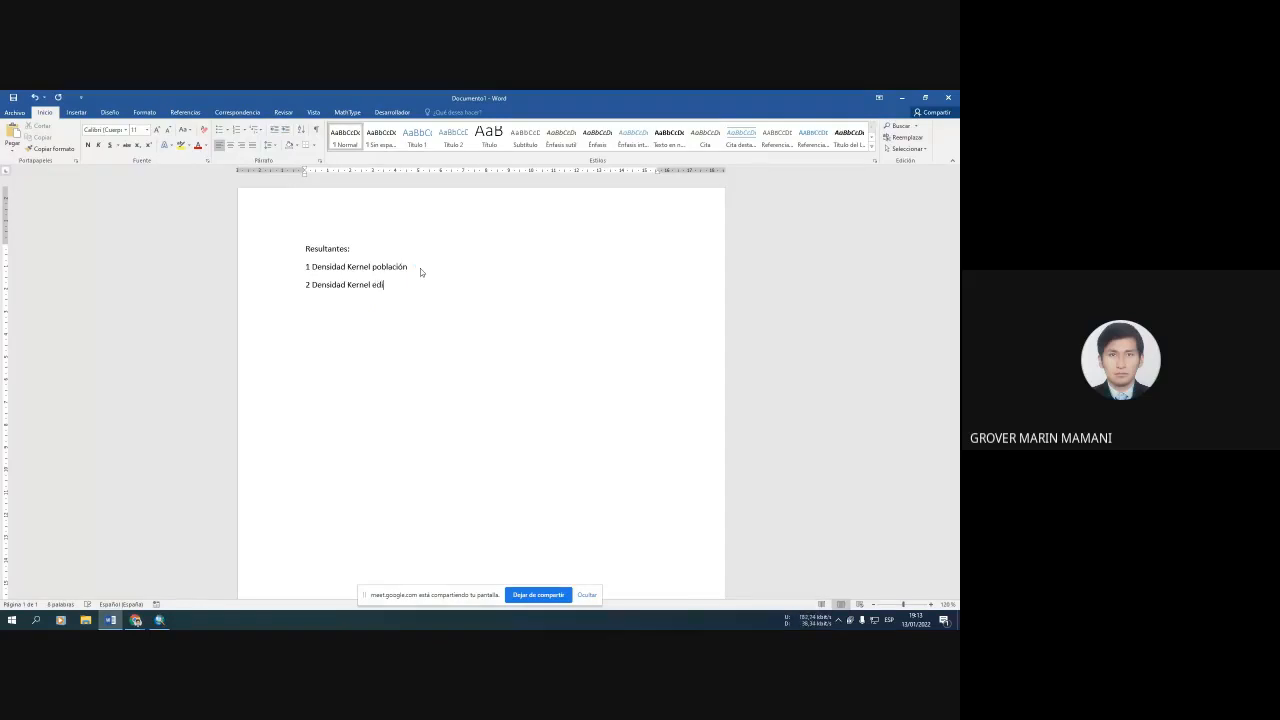
pyautogui.write('edificaciones')
pyautogui.press('Return')
pyautogui.write('3.')
pyautogui.hotkey('ctrl', 'v')
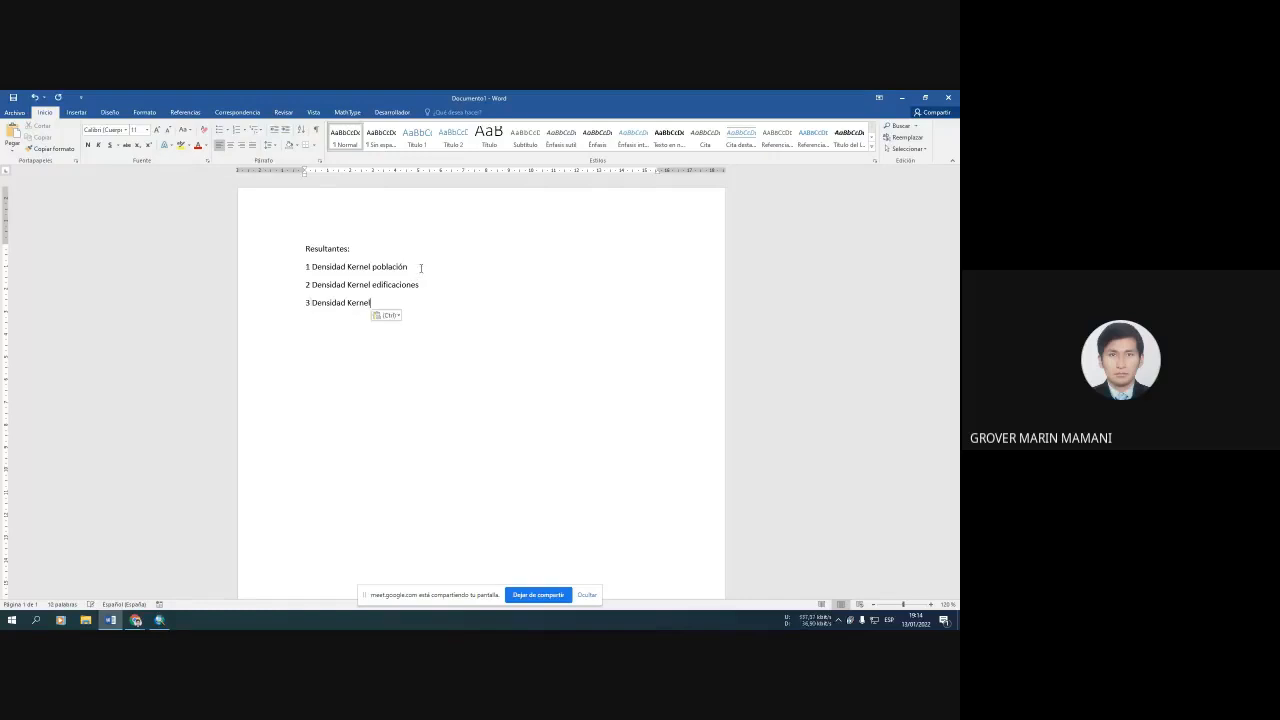
pyautogui.write('equipamiento')
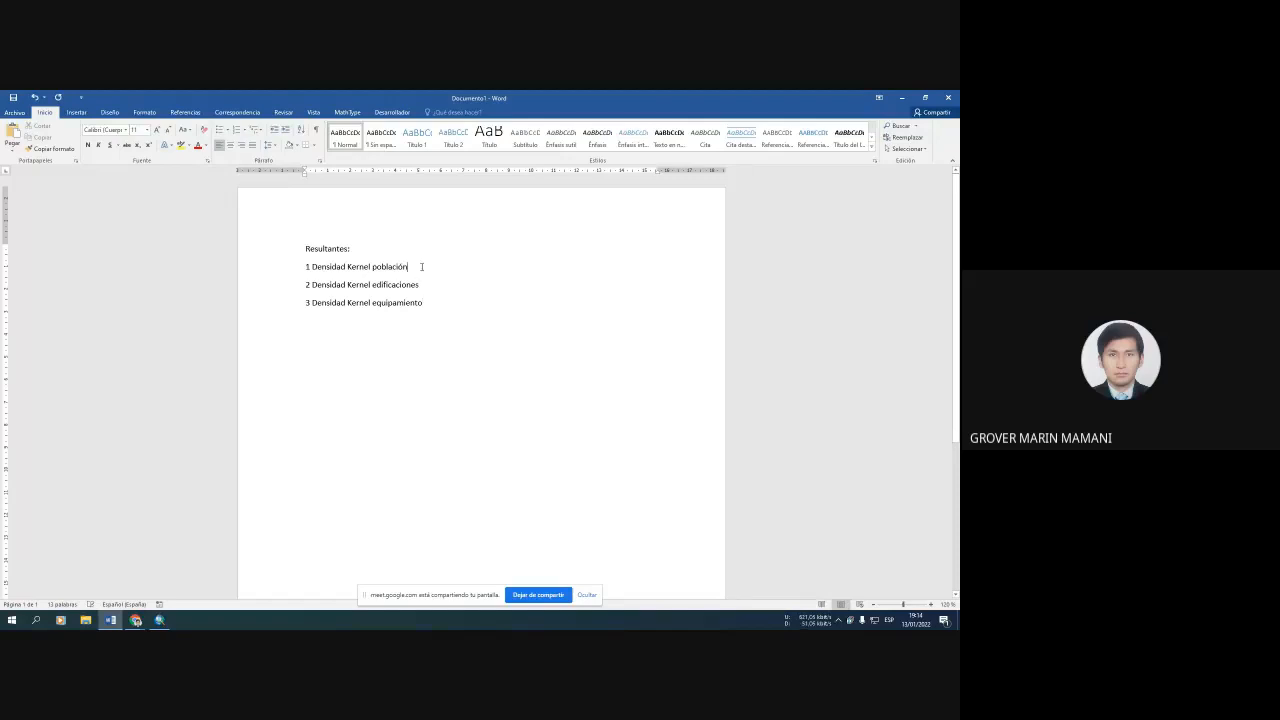
# Append "(raster)" to the end of each of the three Densidad Kernel lines.
pyautogui.write('lación (')
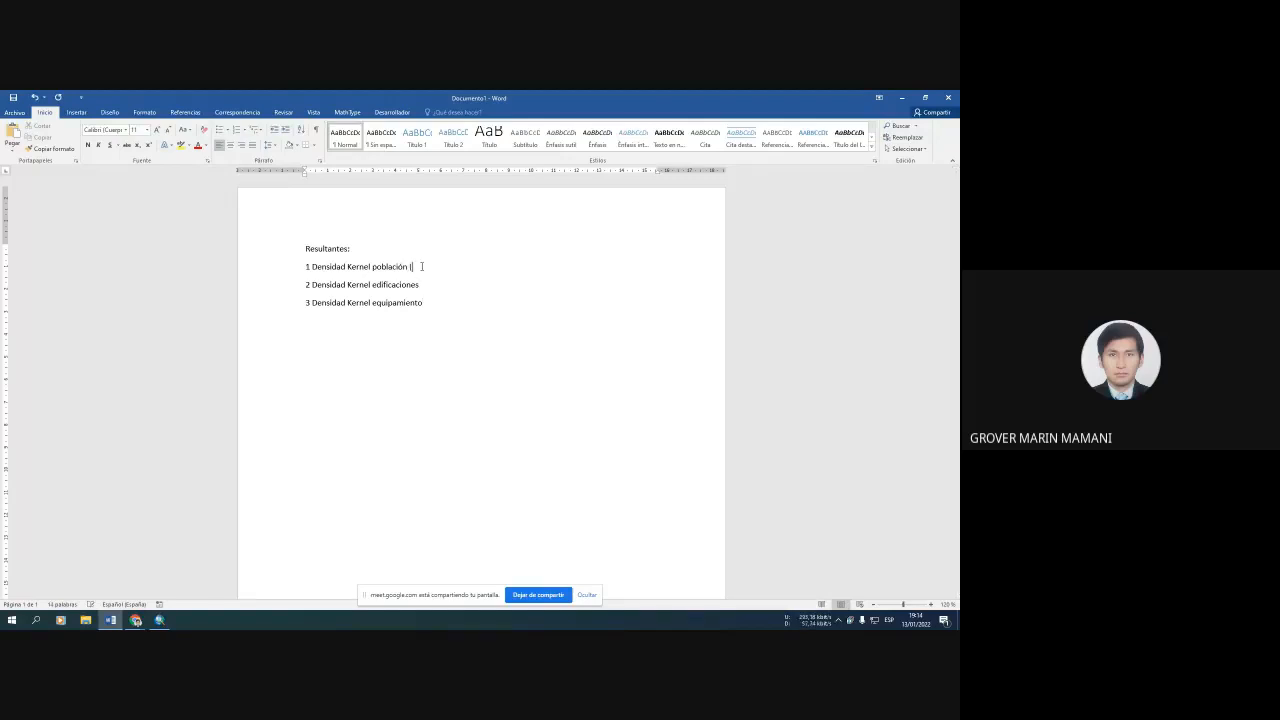
pyautogui.write('raster)')
pyautogui.moveTo(440, 267); pyautogui.dragTo(411, 270)
pyautogui.hotkey('ctrl', 'c')
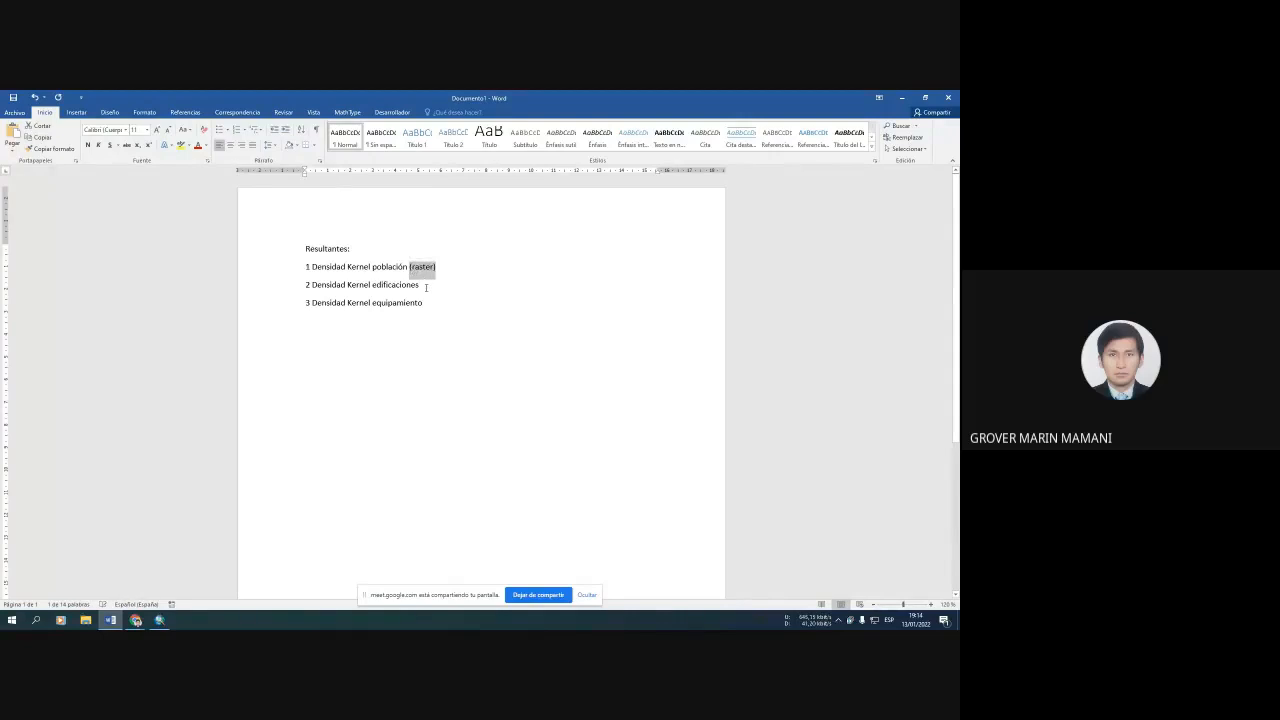
pyautogui.click(430, 285)
pyautogui.hotkey('ctrl', 'v')
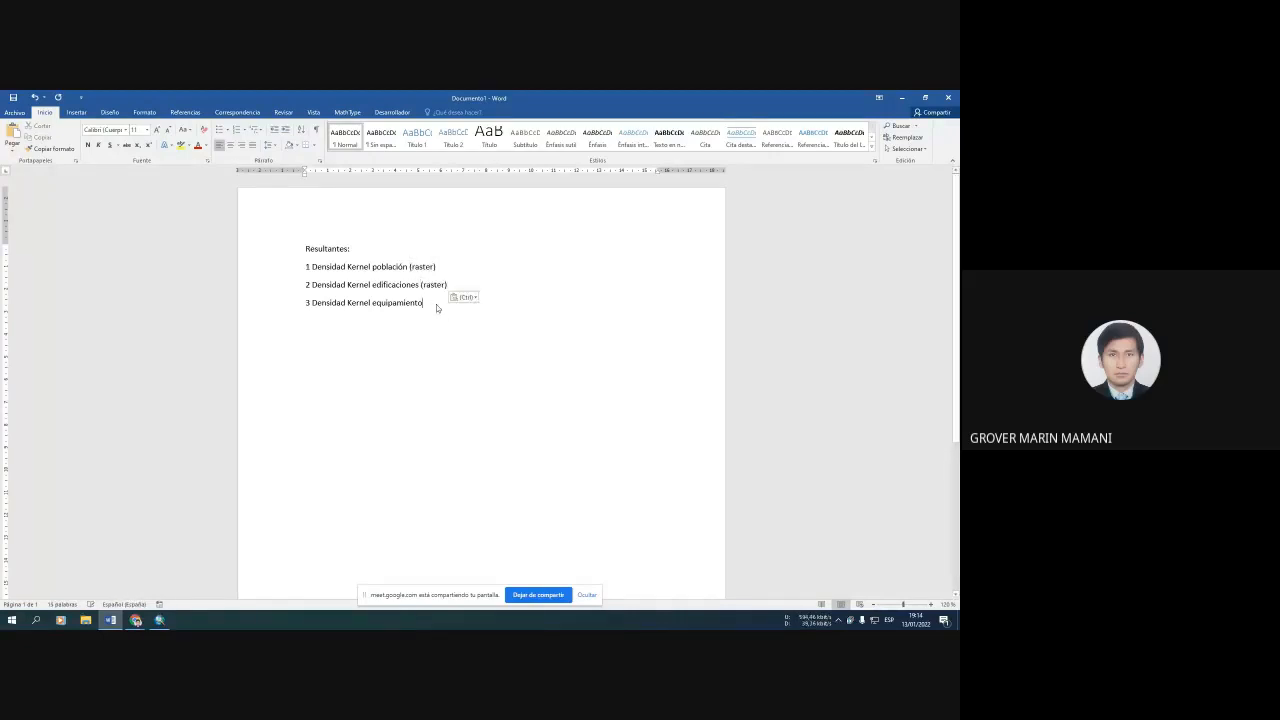
pyautogui.click(437, 305)
pyautogui.hotkey('ctrl', 'v')
# Insert the indented sub-items "PT (1)" and "PE (2)" under the population density line.
pyautogui.click(462, 293)
pyautogui.press('Return')
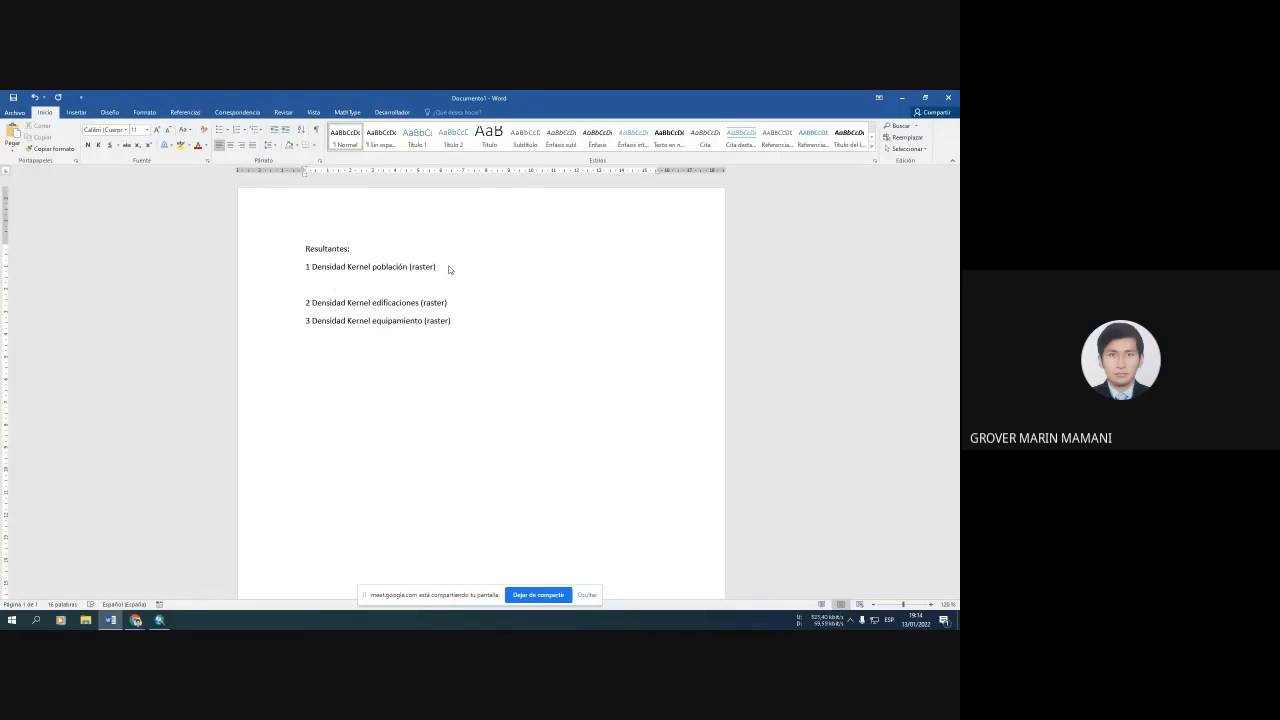
pyautogui.write('PG')
pyautogui.press('BackSpace')
pyautogui.write('T (1)')
pyautogui.press('Return')
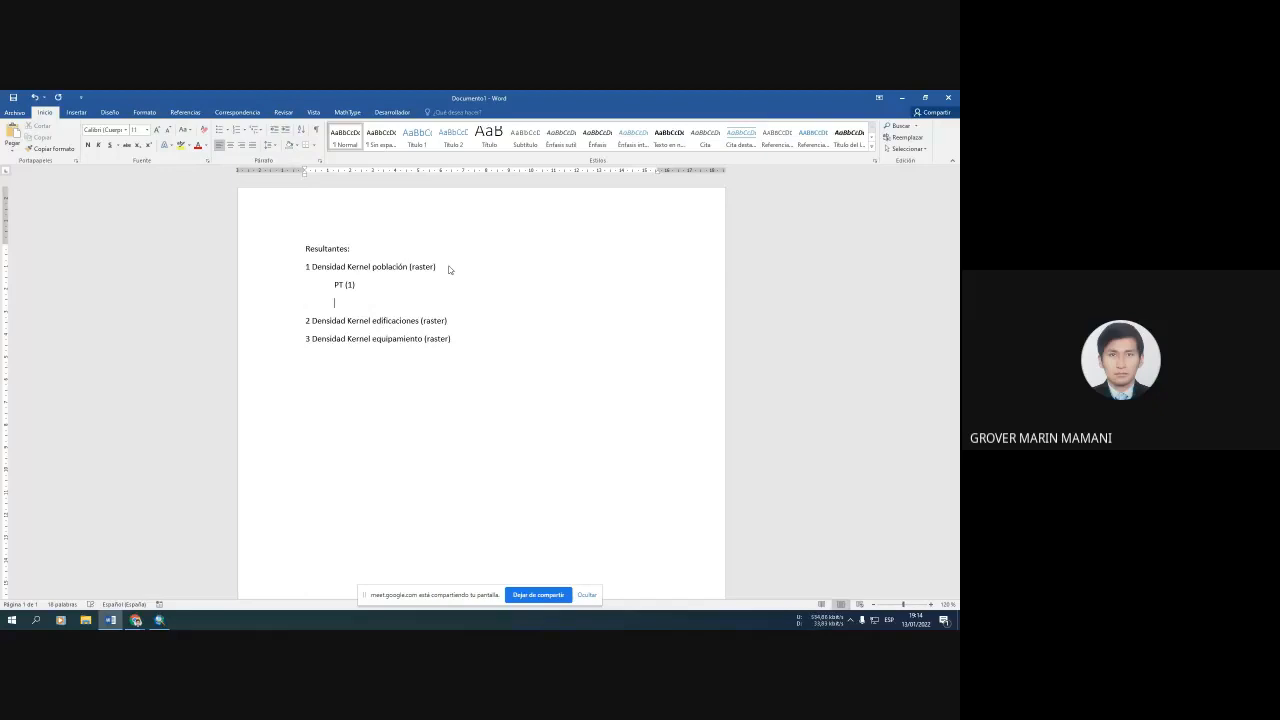
pyautogui.write('PE (2)')
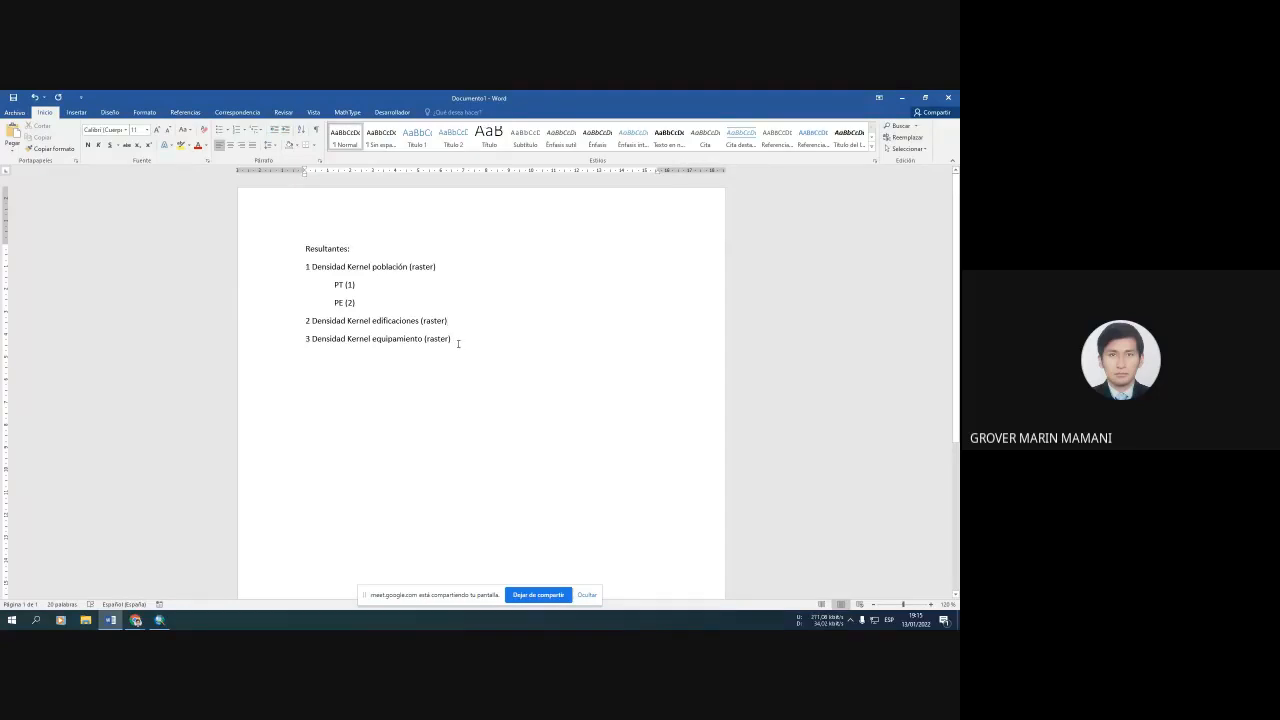
# Add the indented sub-items "E1 (1)", "E2 (2)" and "E3 (3)" on separate lines under the equipamiento line.
pyautogui.click(456, 341)
pyautogui.press('Return')
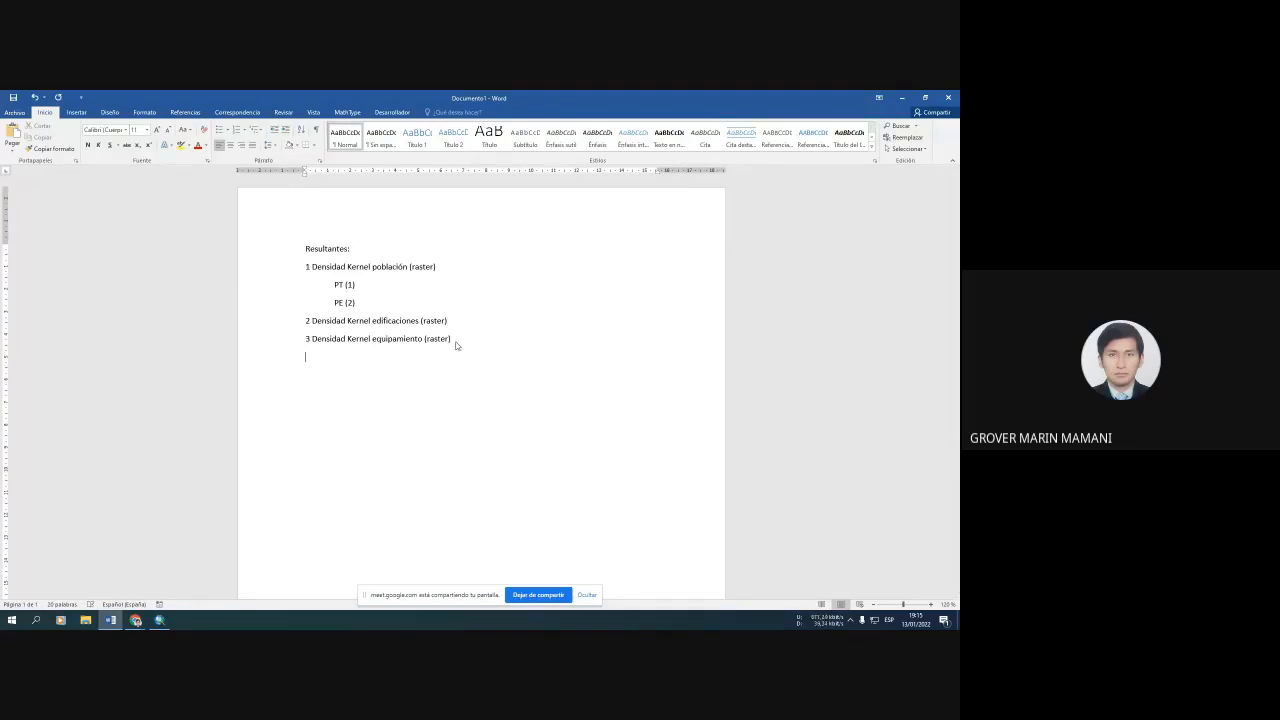
pyautogui.press('Tab')
pyautogui.write('E1')
pyautogui.write(' (1')
pyautogui.write(') ')
pyautogui.write('E')
pyautogui.write('2')
pyautogui.write(' (2')
pyautogui.write(')')
pyautogui.press('Return')
pyautogui.write('E3 (3)')
pyautogui.press('Return')
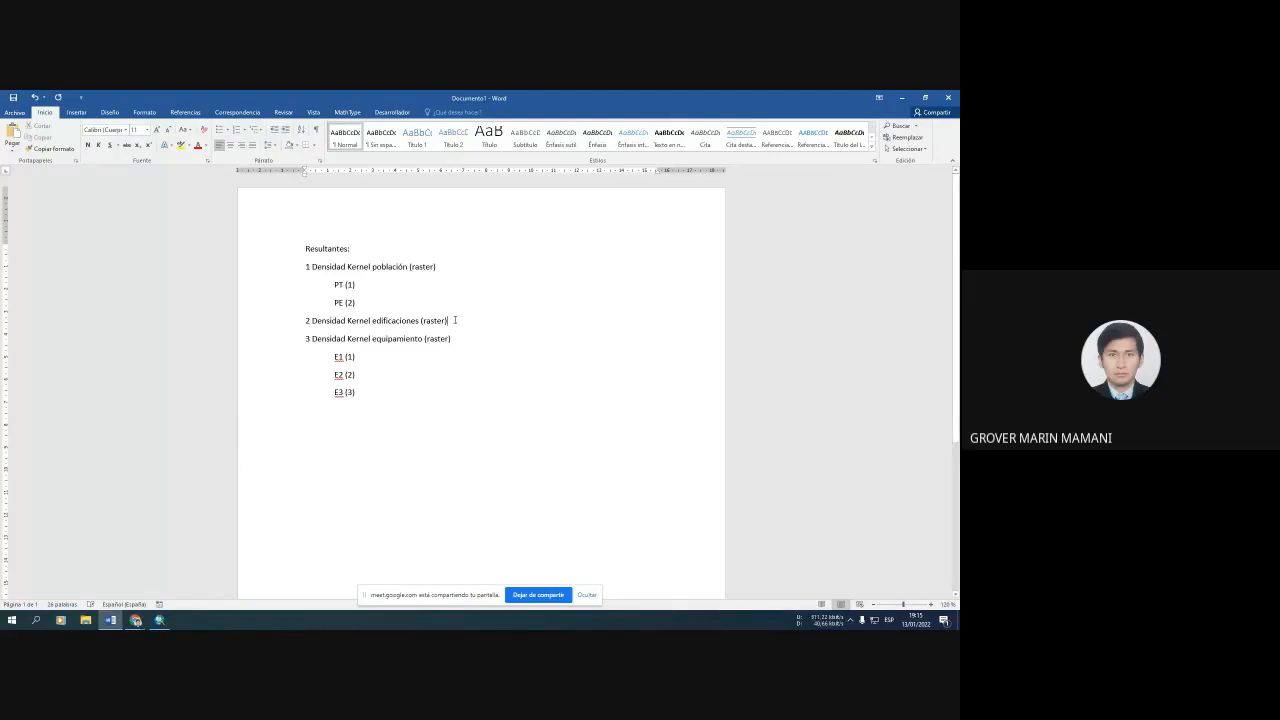
# Insert the indented sub-item "ED (1)" under the edificaciones line.
pyautogui.press('Return')
pyautogui.press('Tab')
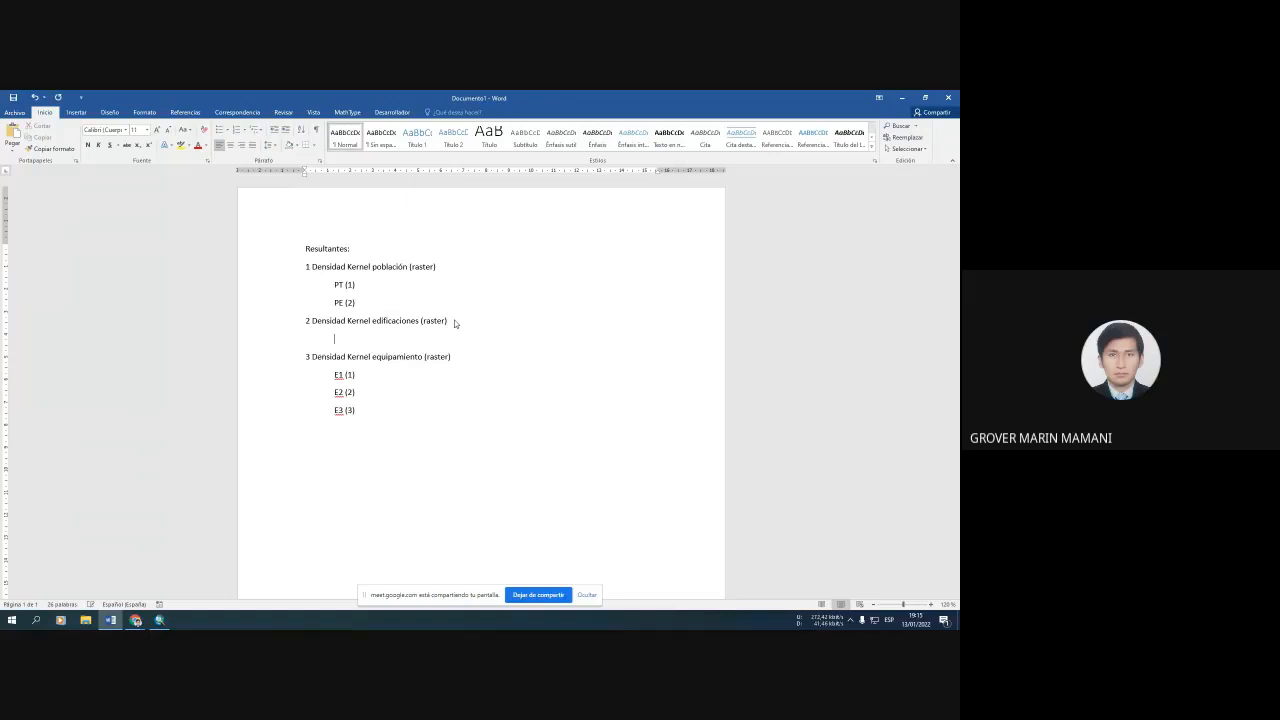
pyautogui.write('ED (1)')
pyautogui.click(378, 417)
# Switch to ArcMap and check the two equipment density rasters in the Resultados de análisis data frame.
pyautogui.click(159, 621)
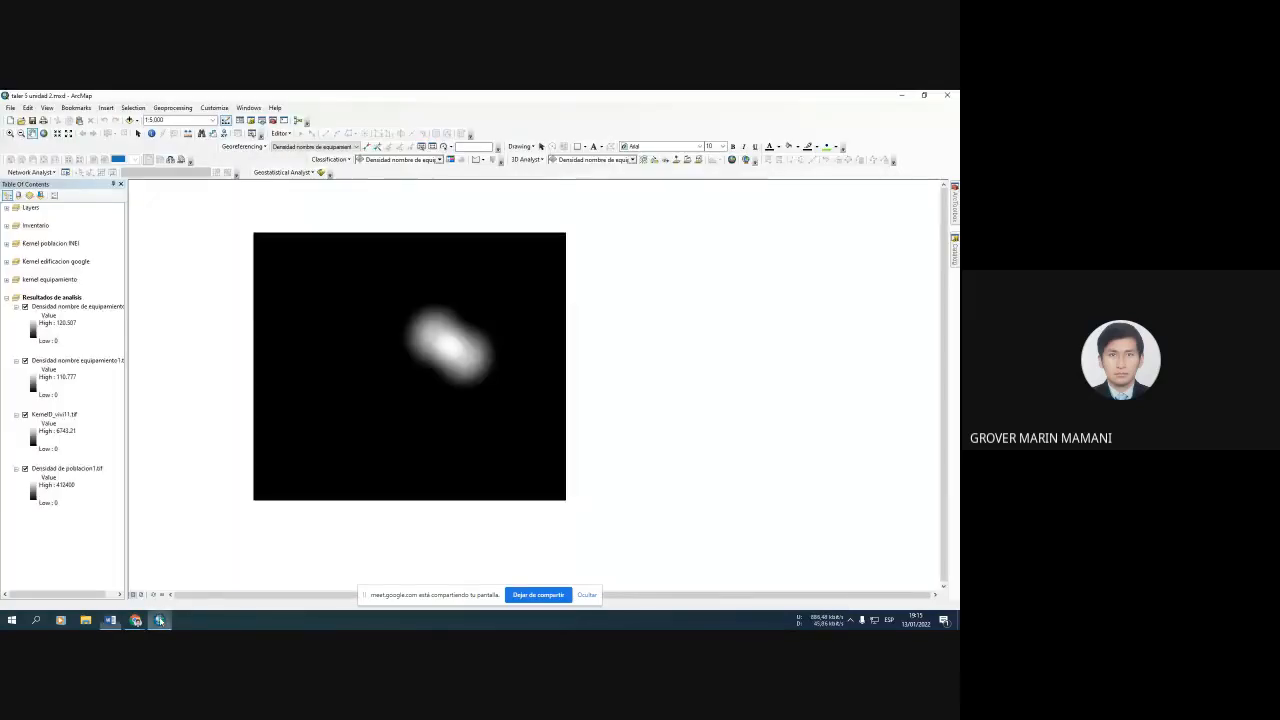
pyautogui.click(78, 306)
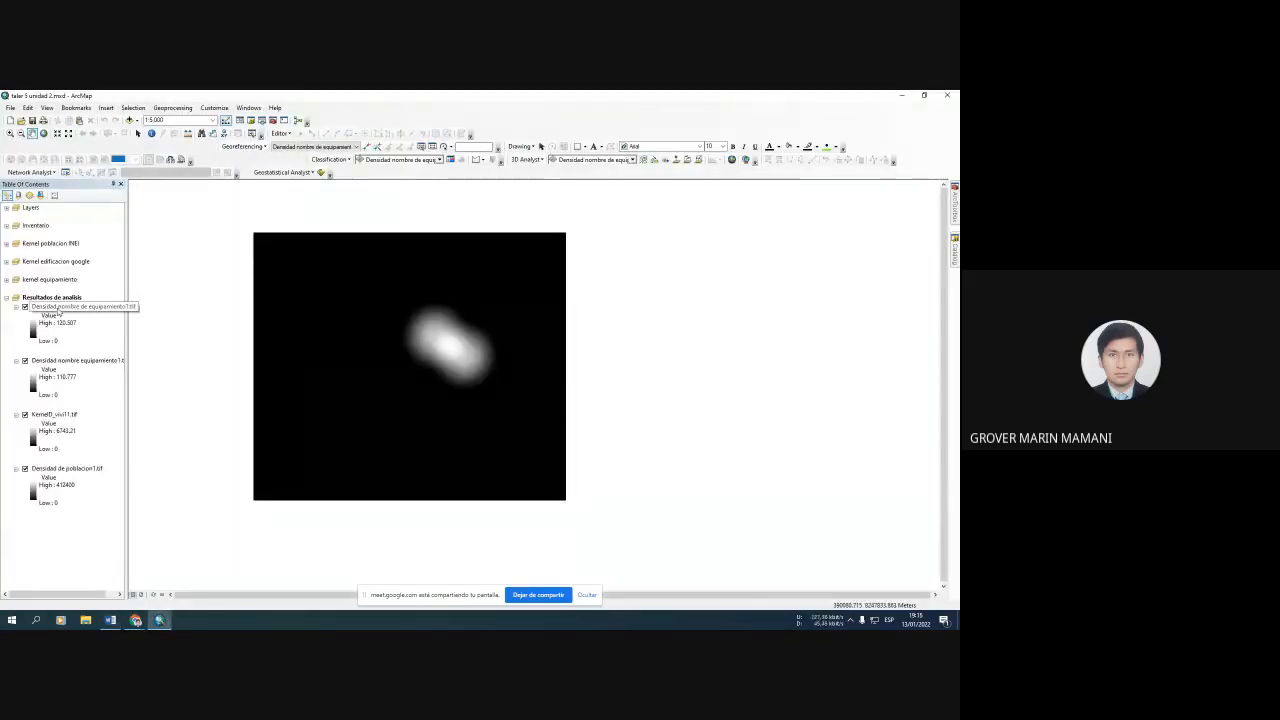
pyautogui.click(88, 361)
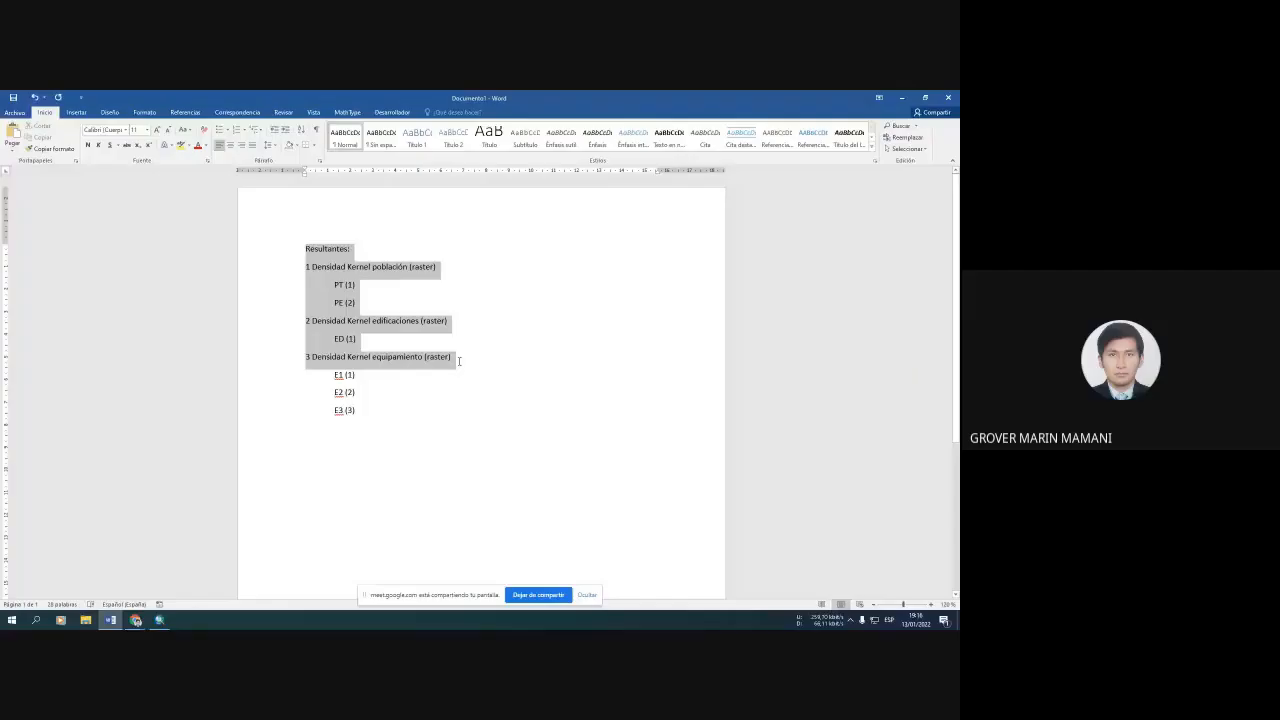
# Back in Word, add the line "Juntar las resultantes (algebra de mapas)" below the list, separated by a blank line.
pyautogui.moveTo(440, 368); pyautogui.dragTo(443, 416)
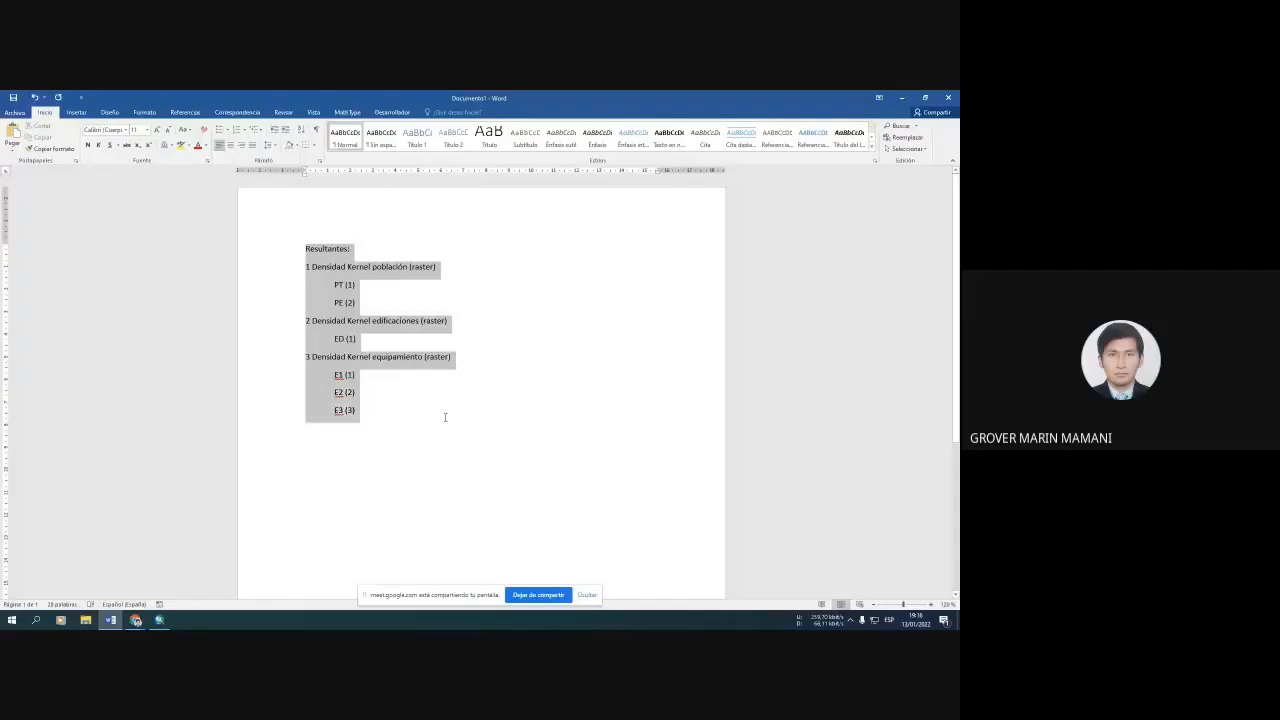
pyautogui.click(374, 421)
pyautogui.press('Return')
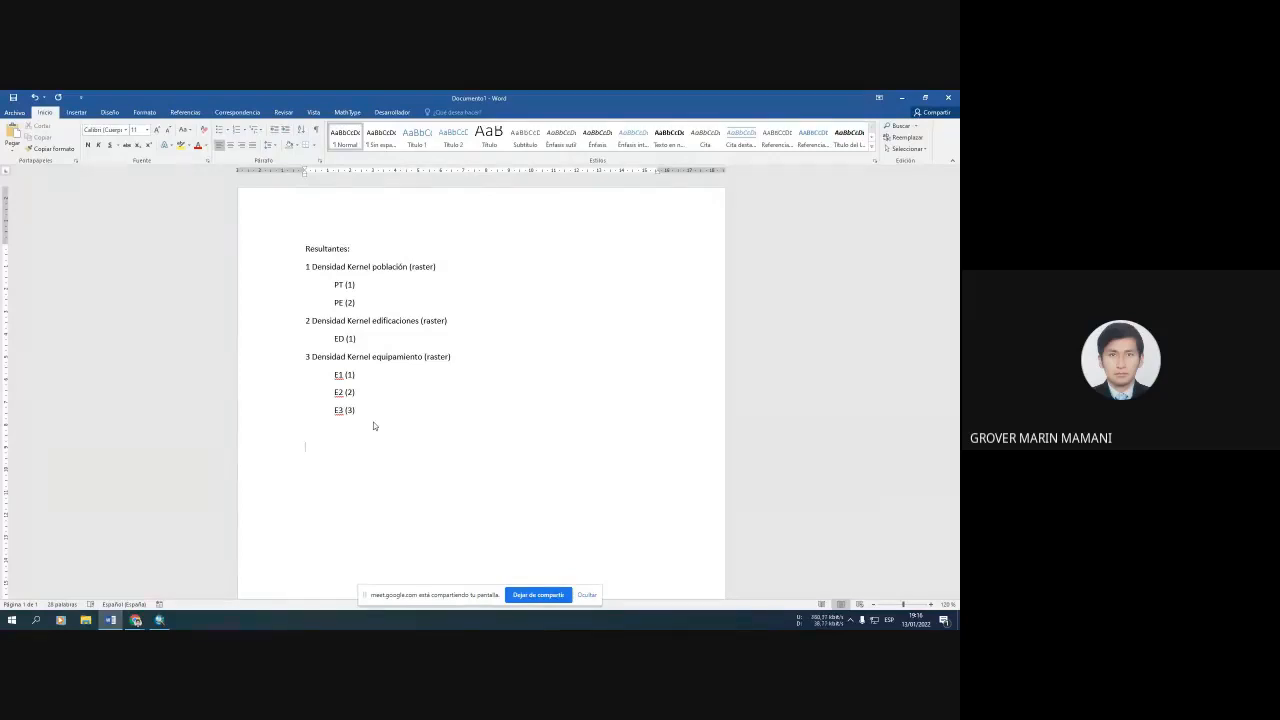
pyautogui.write('Juntar las resultantes (gebra de mapas)')
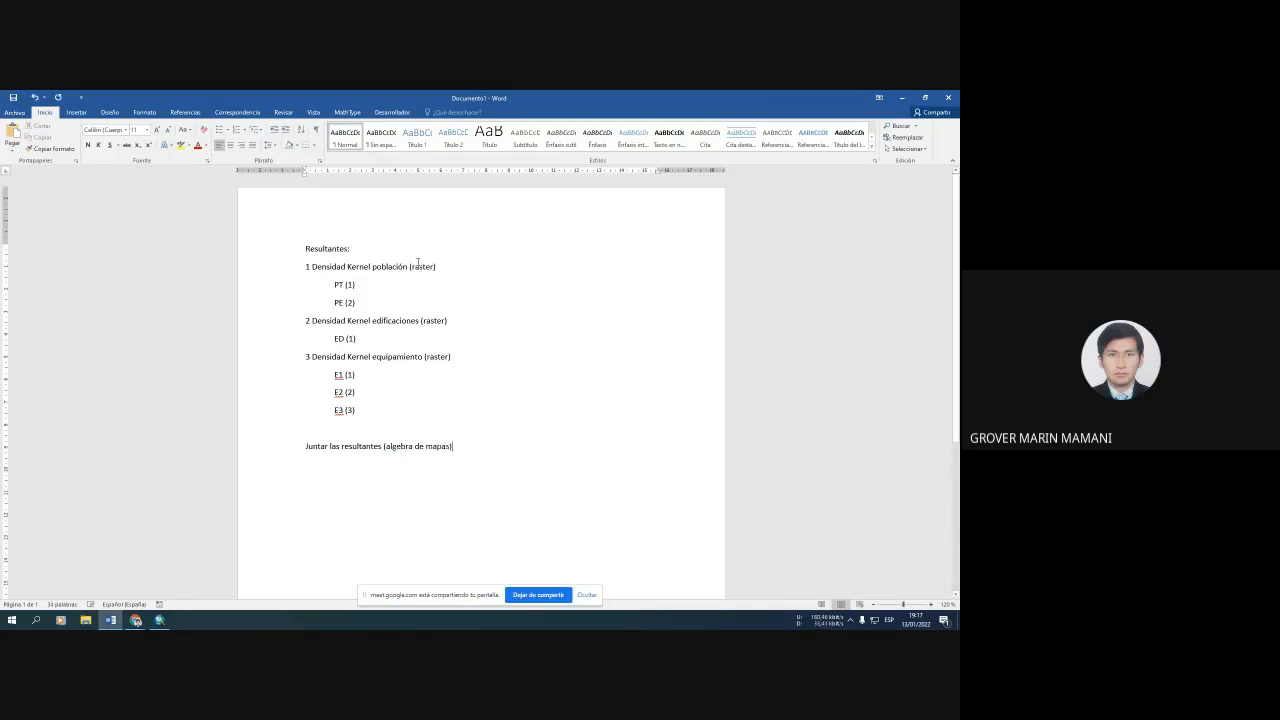
# Show the document's formatting marks, and point out the word "algebra" and the sub-items from PT to E3 by selecting them.
pyautogui.moveTo(420, 268); pyautogui.dragTo(425, 271)
pyautogui.click(430, 322)
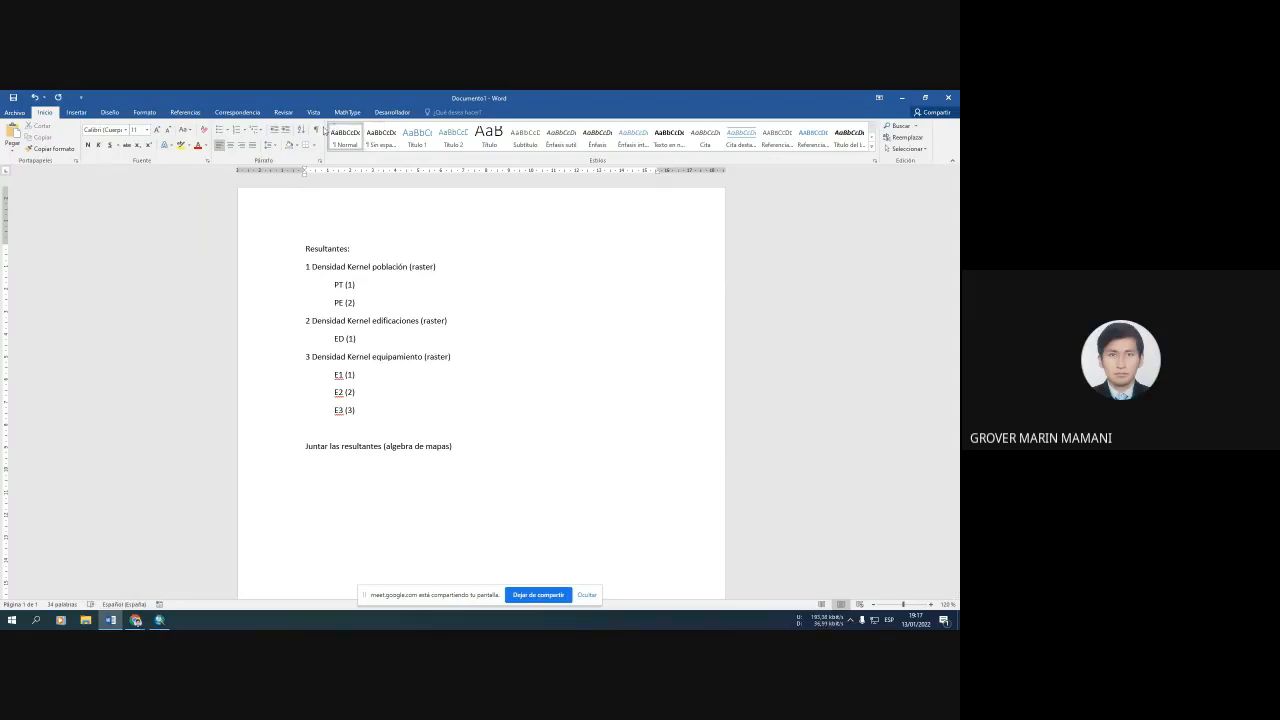
pyautogui.click(316, 130)
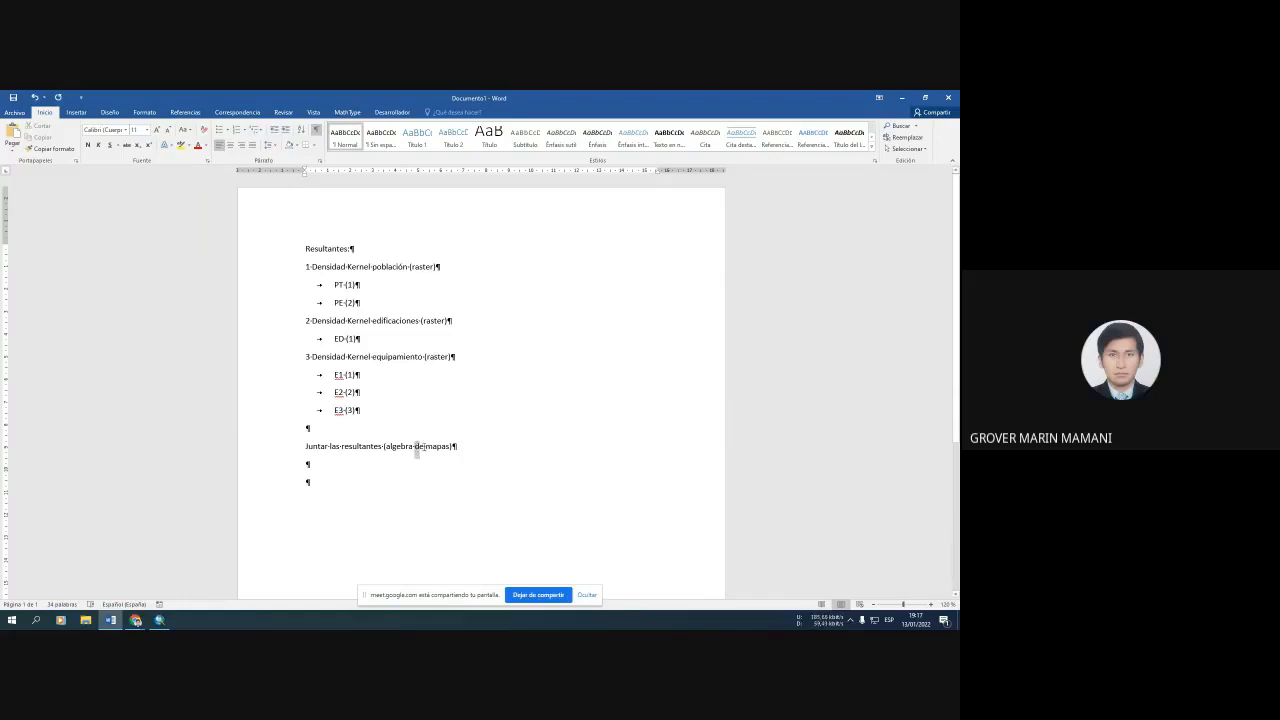
pyautogui.moveTo(414, 448)
pyautogui.mouseDown()
pyautogui.moveTo(450, 448)
pyautogui.moveTo(386, 448)
pyautogui.moveTo(413, 447)
pyautogui.mouseUp()
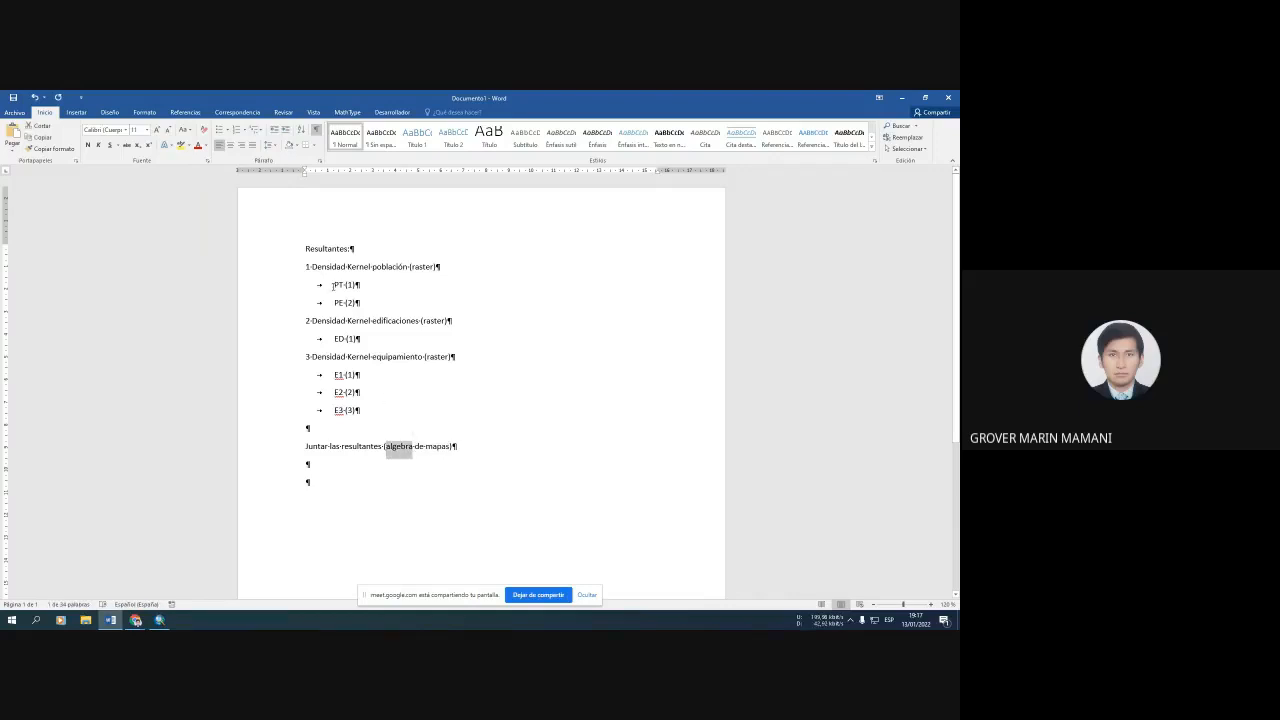
pyautogui.moveTo(333, 285); pyautogui.dragTo(366, 410)
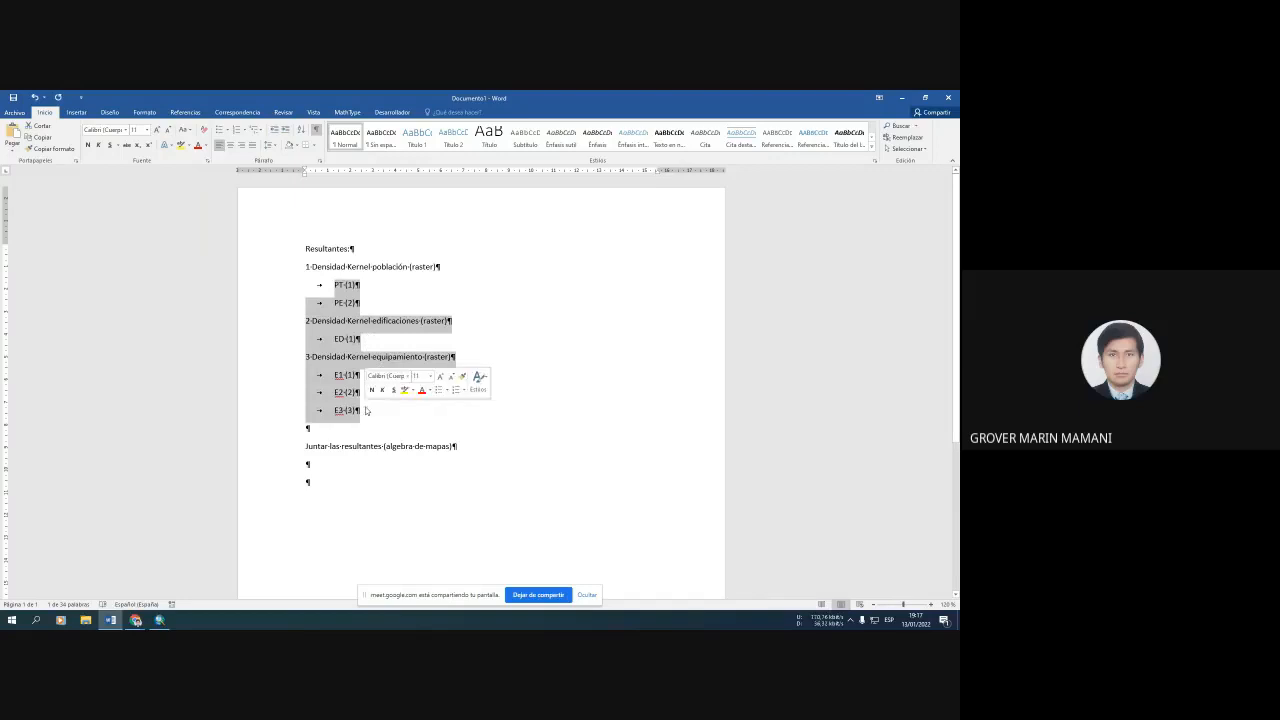
pyautogui.click(372, 411)
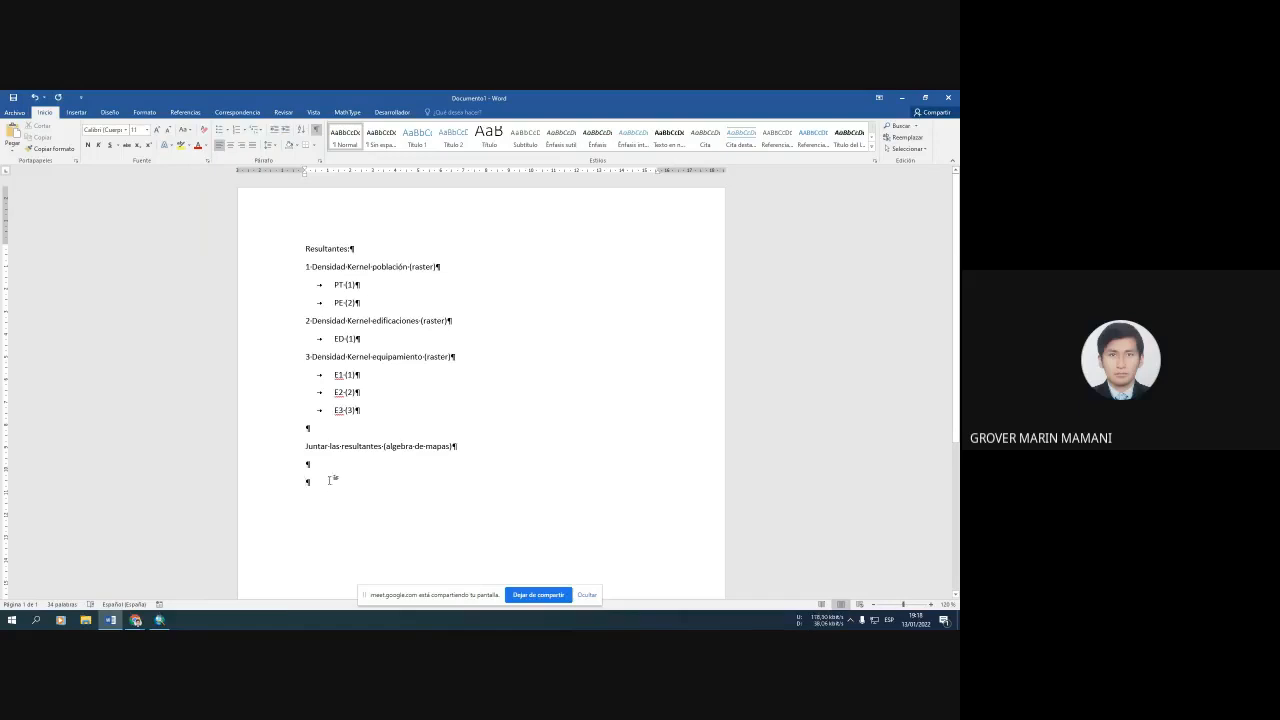
# Write "Algebra de mapas = 1" below the "Juntar las resultantes" line and remove the empty paragraph between them.
pyautogui.write('Alg')
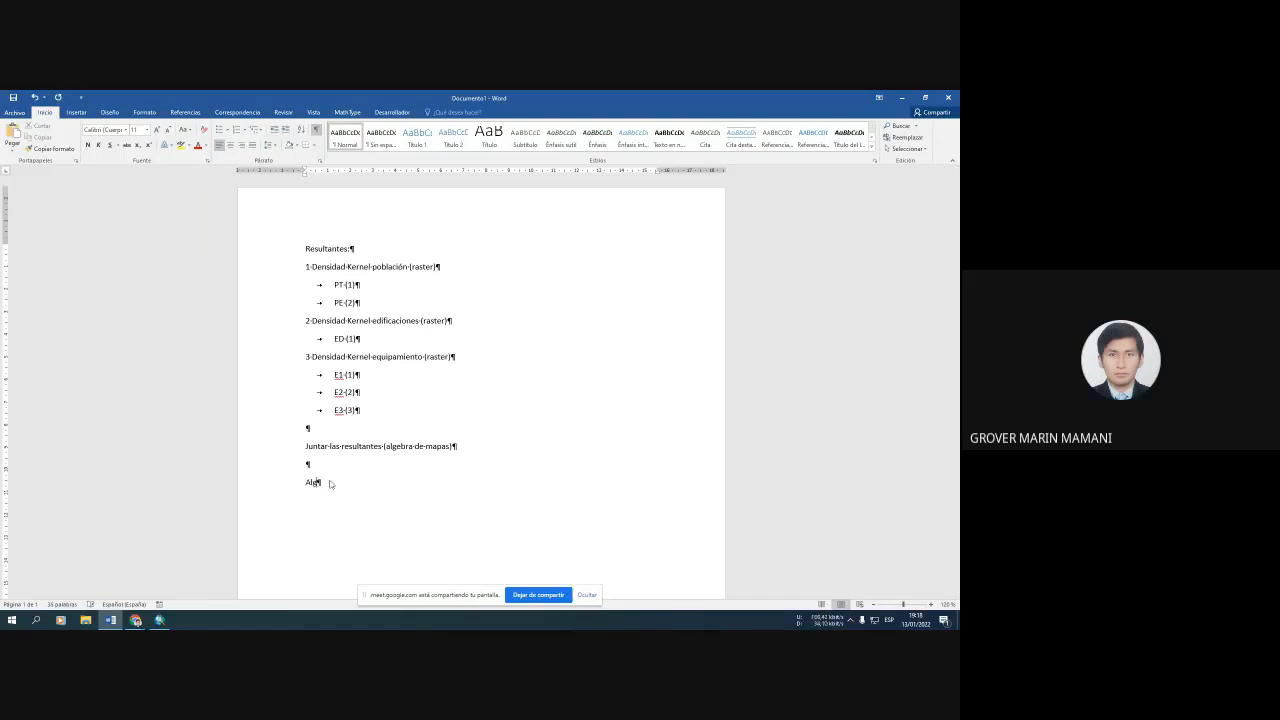
pyautogui.write('ebra de ma')
pyautogui.press('BackSpace')
pyautogui.write('apas = 1')
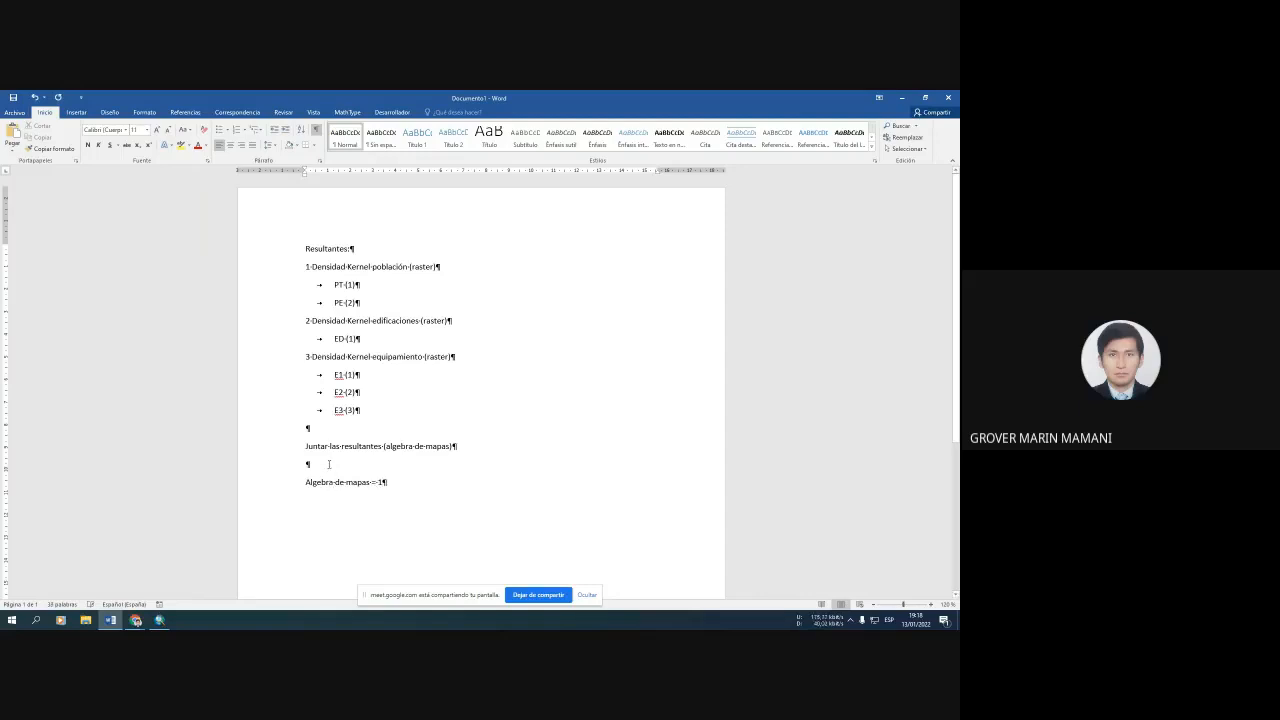
pyautogui.scroll(-1, 330, 470)
pyautogui.click(323, 435)
pyautogui.press('Delete')
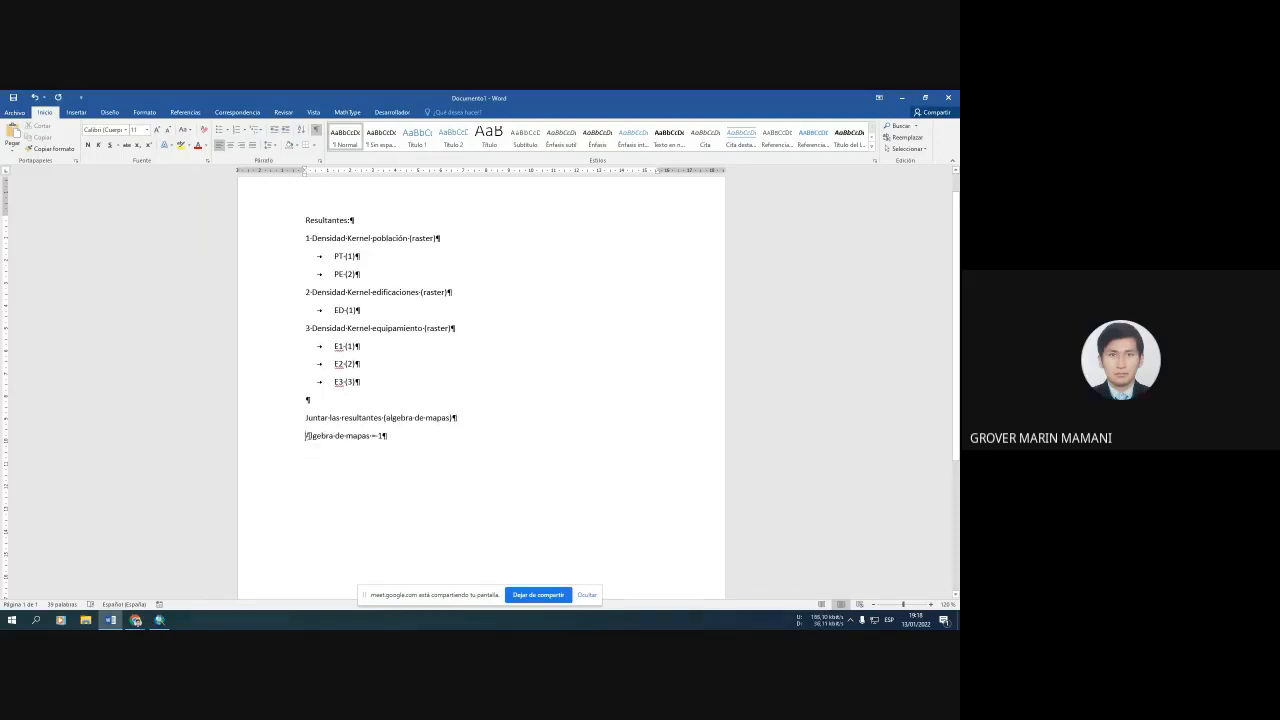
pyautogui.moveTo(304, 437); pyautogui.dragTo(372, 437)
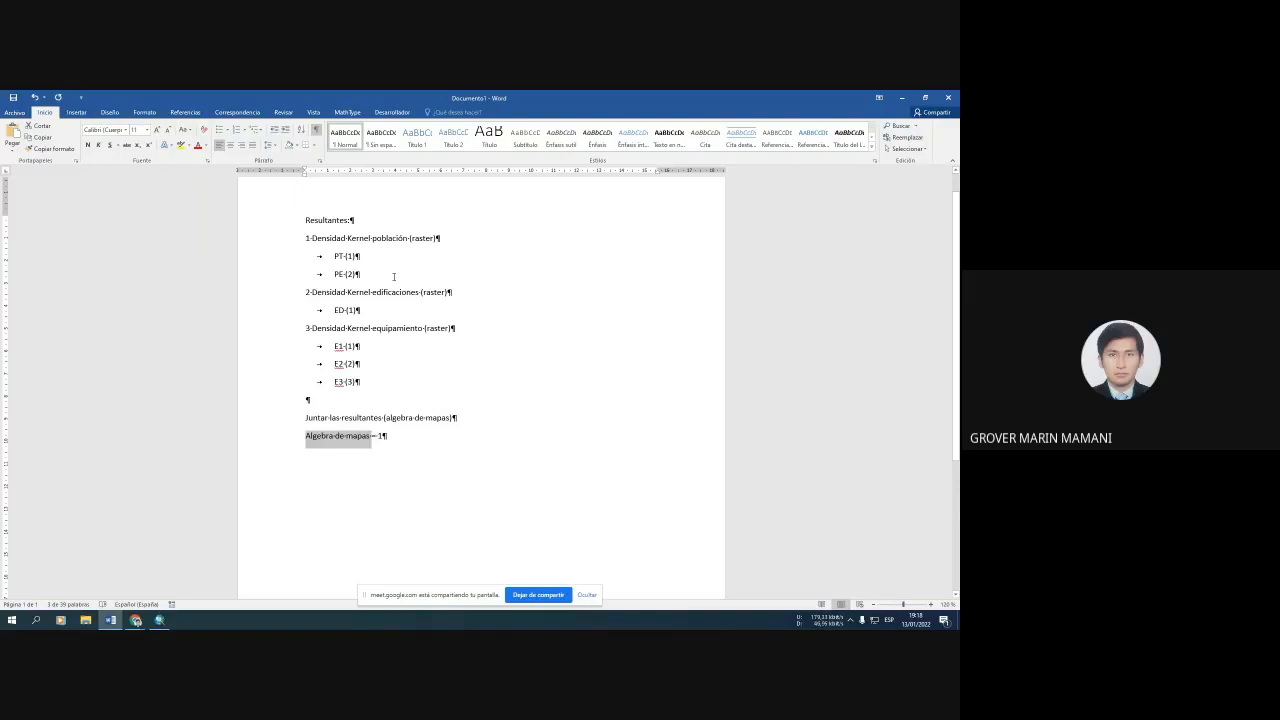
# Add the line "1+2+3 = 1" below the "Algebra de mapas" line and select its final 1.
pyautogui.click(397, 436)
pyautogui.press('Return')
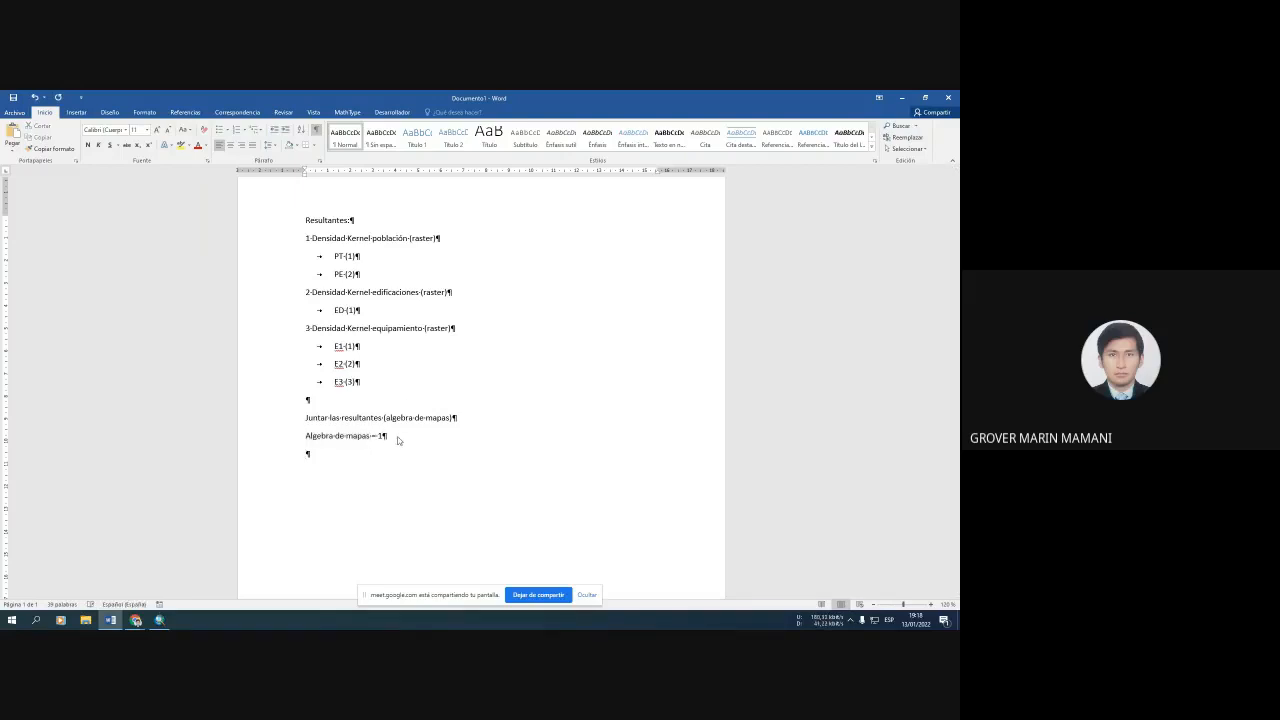
pyautogui.write('1+2+3 = 1')
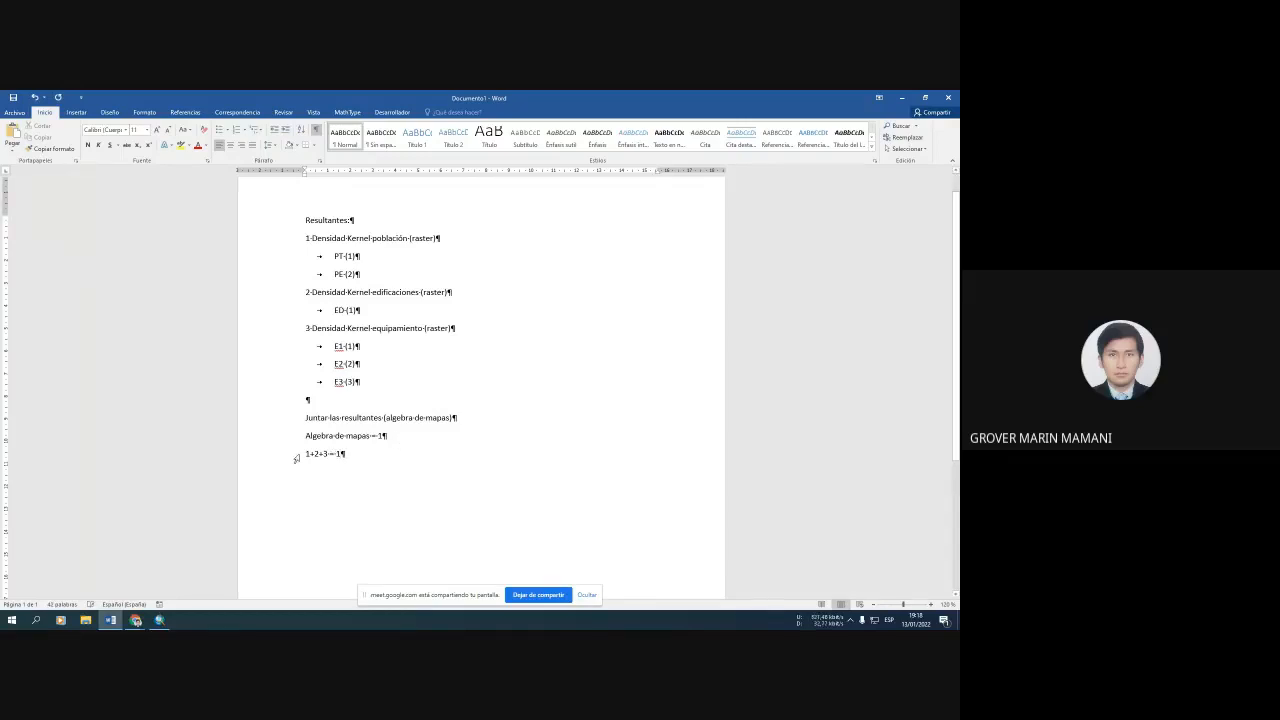
pyautogui.moveTo(305, 454); pyautogui.dragTo(330, 457)
pyautogui.click(312, 455)
pyautogui.doubleClick(339, 454)
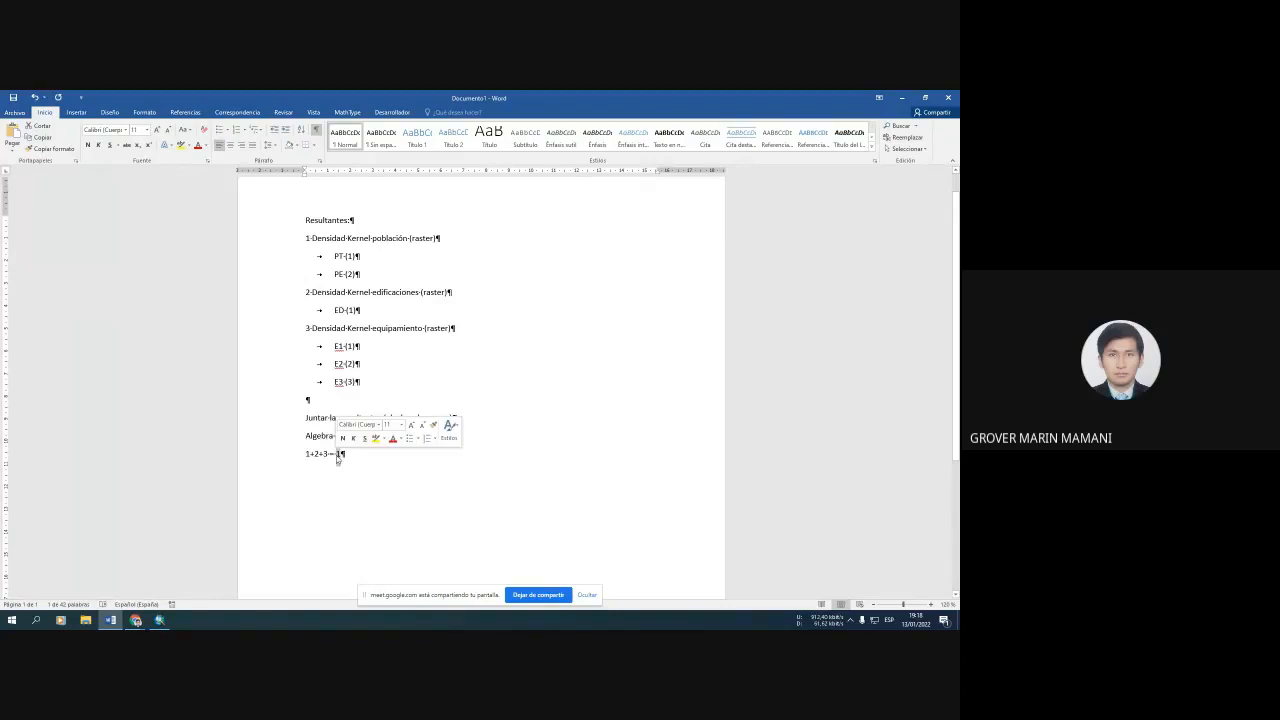
# Add the line "C1+C2+C3 = 1" below the "1+2+3 = 1" line and select its C1+C2+C3 part.
pyautogui.moveTo(306, 455); pyautogui.dragTo(321, 457)
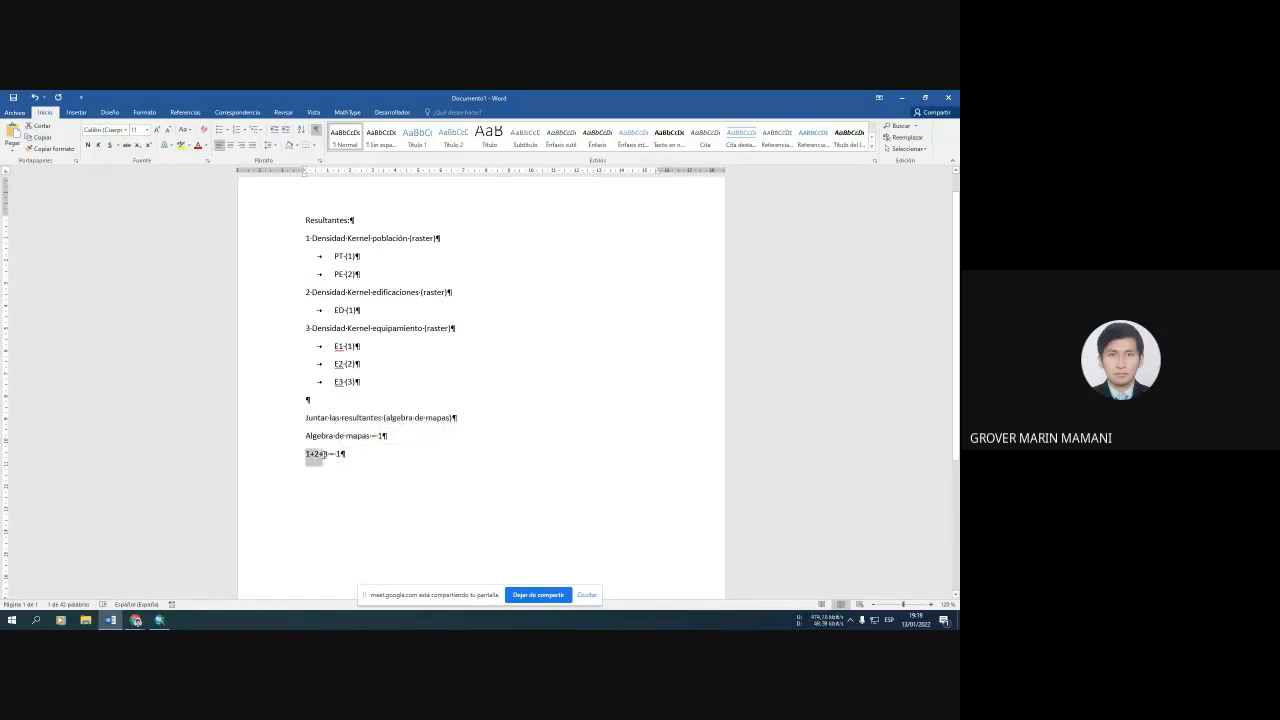
pyautogui.click(351, 453)
pyautogui.press('Return')
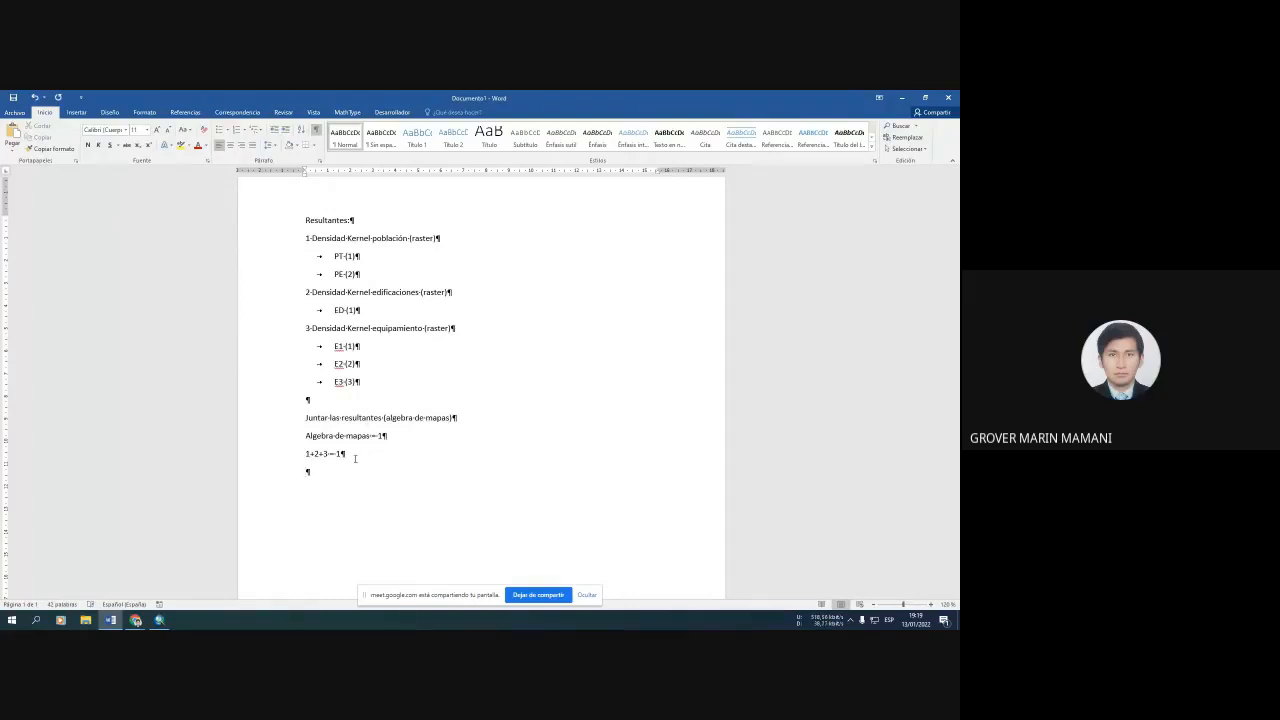
pyautogui.write('C1+ C2+C3 = 1')
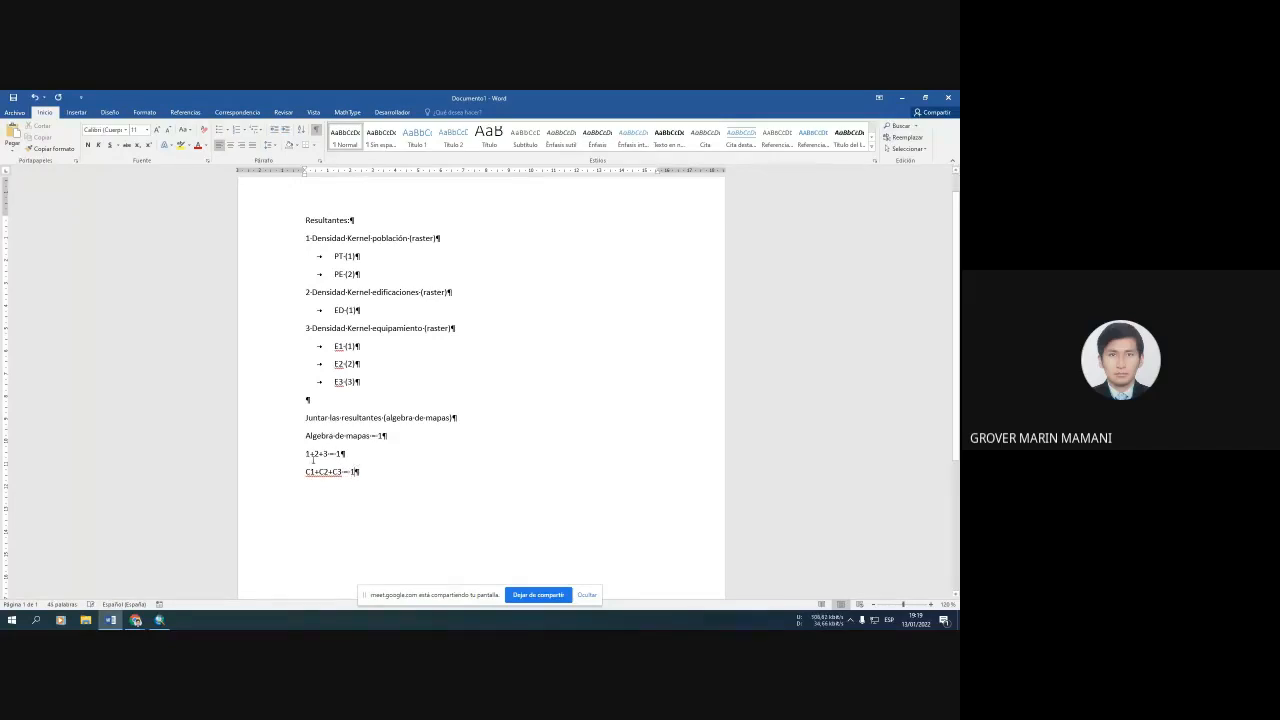
pyautogui.scroll(-2, 358, 478)
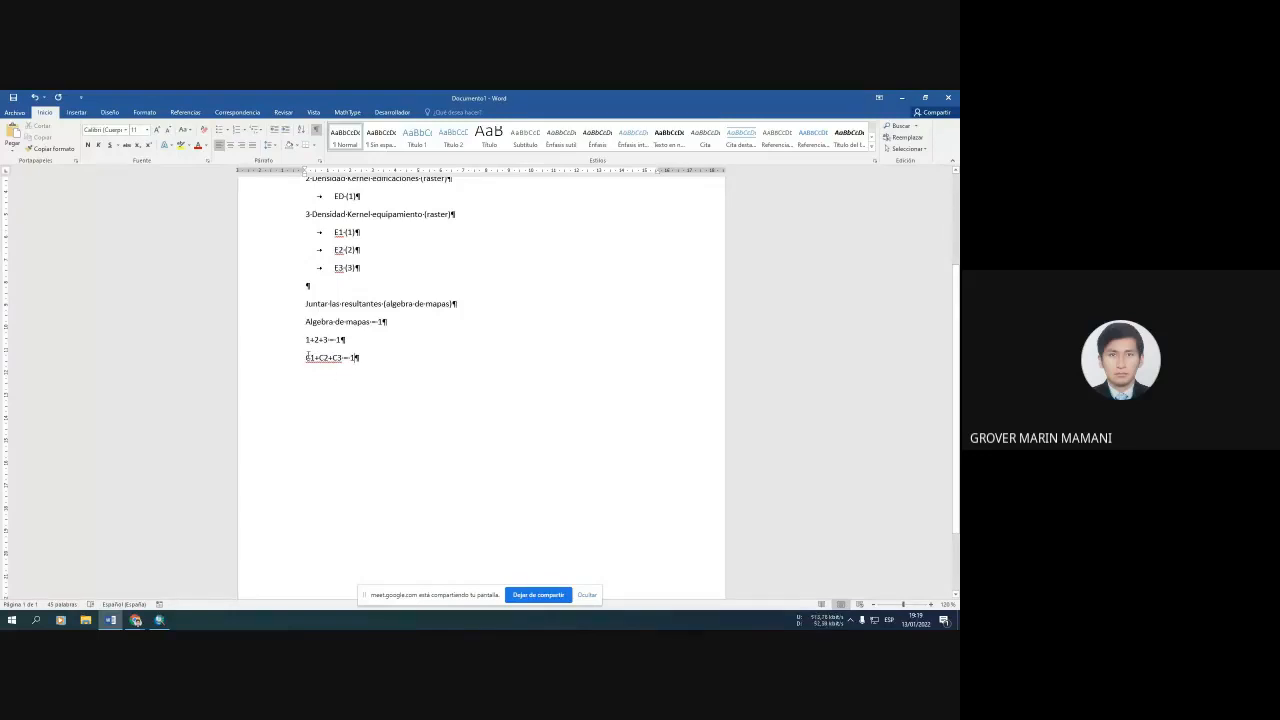
pyautogui.moveTo(307, 356); pyautogui.dragTo(341, 363)
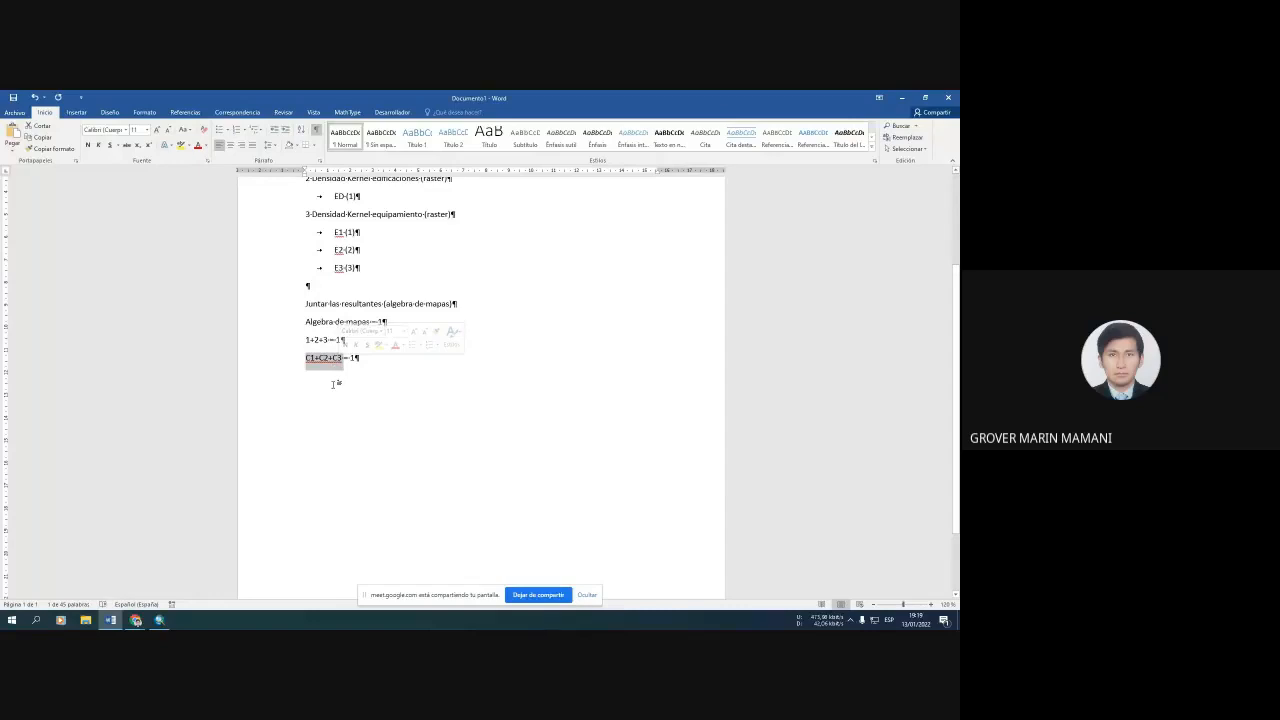
# Append the weights 0.4, 0.3 and 0.3 to the ends of the población, edificaciones and equipamiento density headings, in that order.
pyautogui.scroll(1, 337, 381)
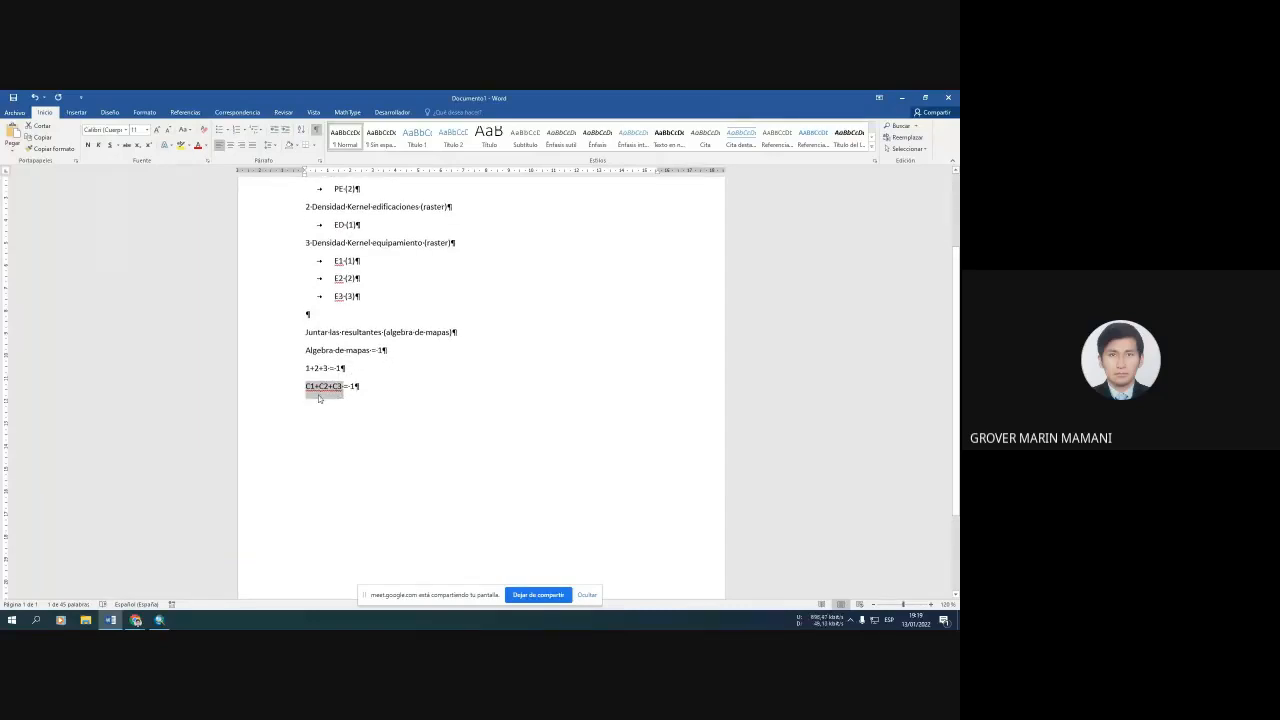
pyautogui.scroll(3, 337, 392)
pyautogui.click(463, 237)
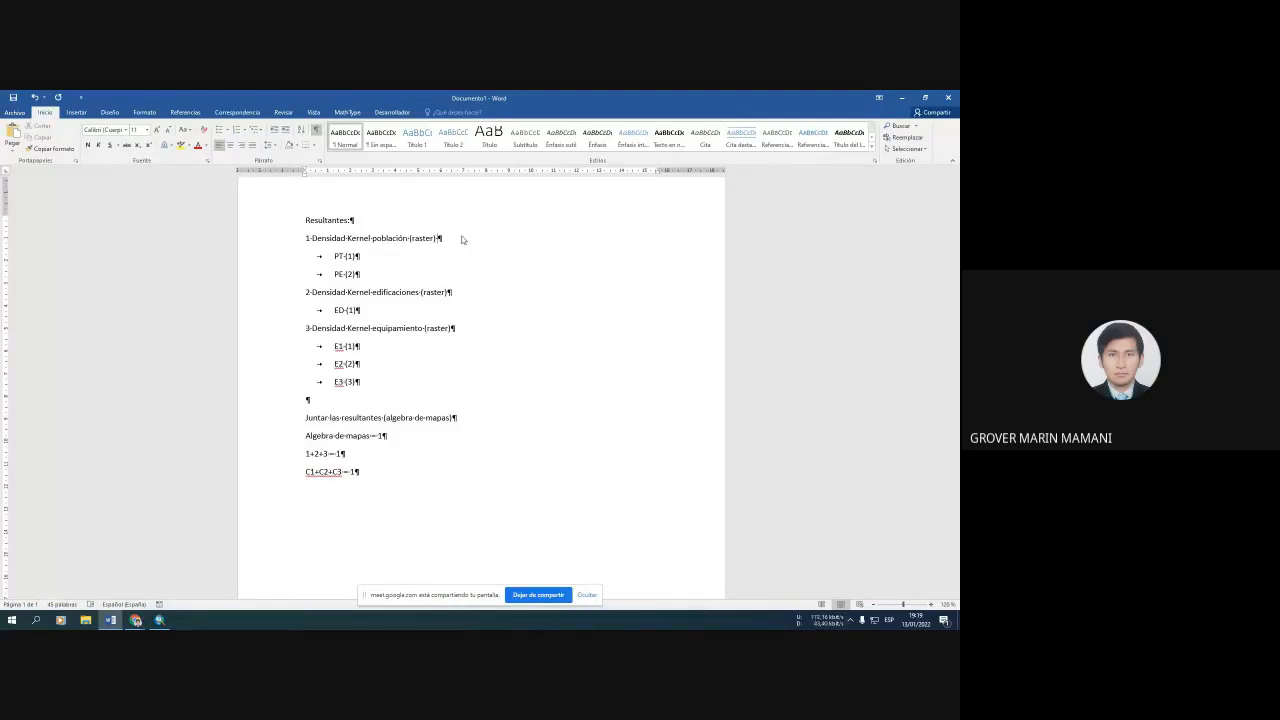
pyautogui.write('0.4')
pyautogui.click(471, 295)
pyautogui.write('0.3')
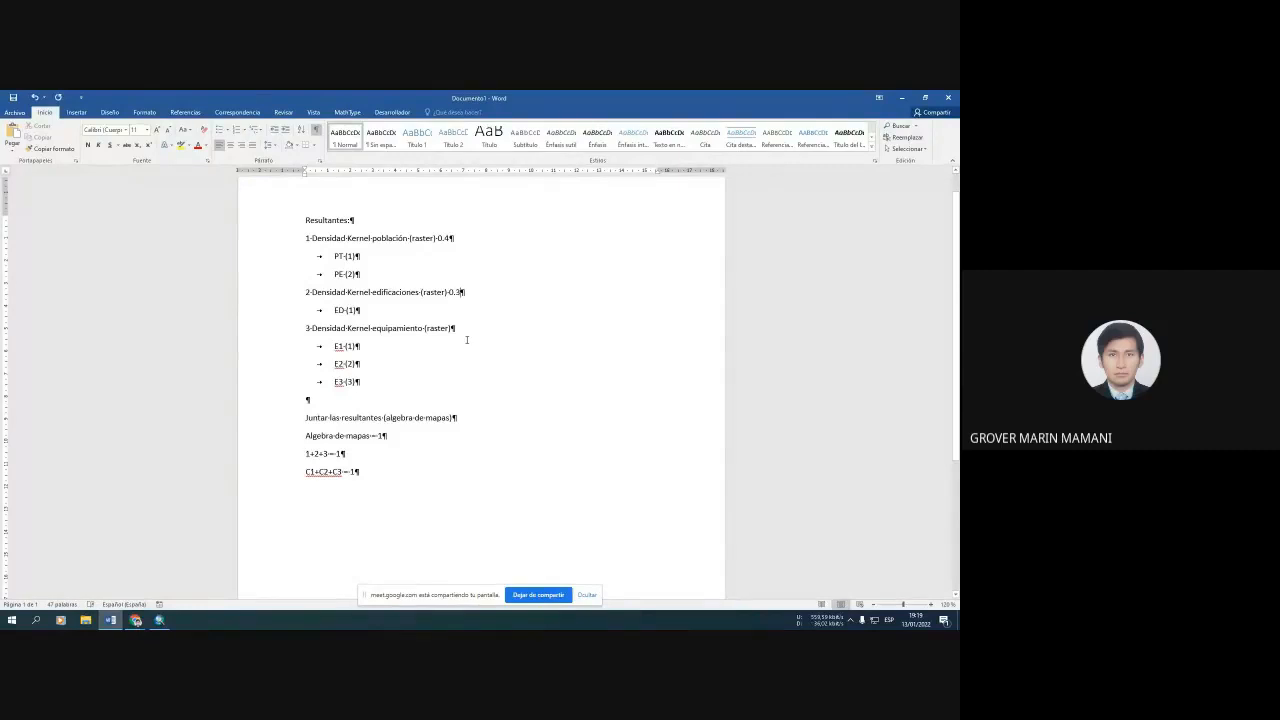
pyautogui.click(466, 331)
pyautogui.write('0.')
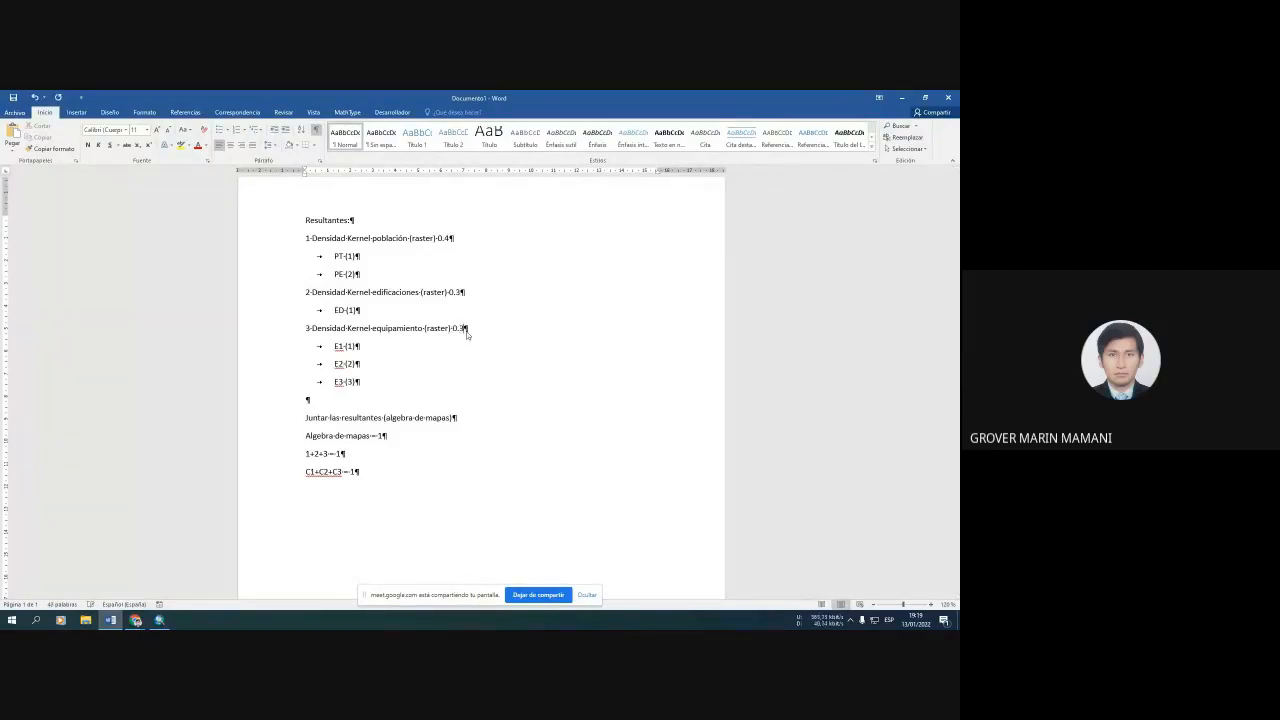
pyautogui.write('3')
# Point out the weights after the three density headings and the final 1 of the C1+C2+C3 line by selecting them.
pyautogui.moveTo(437, 238); pyautogui.dragTo(450, 244)
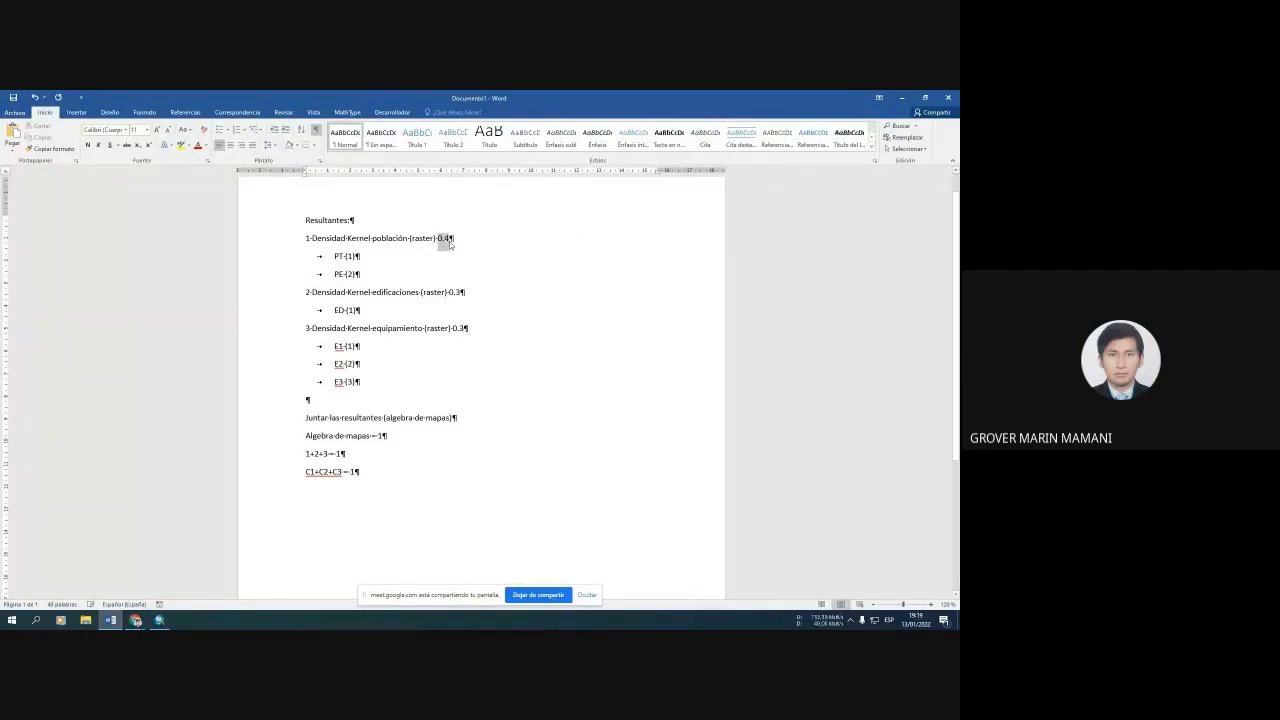
pyautogui.moveTo(464, 293); pyautogui.dragTo(458, 332)
pyautogui.moveTo(358, 472); pyautogui.dragTo(351, 473)
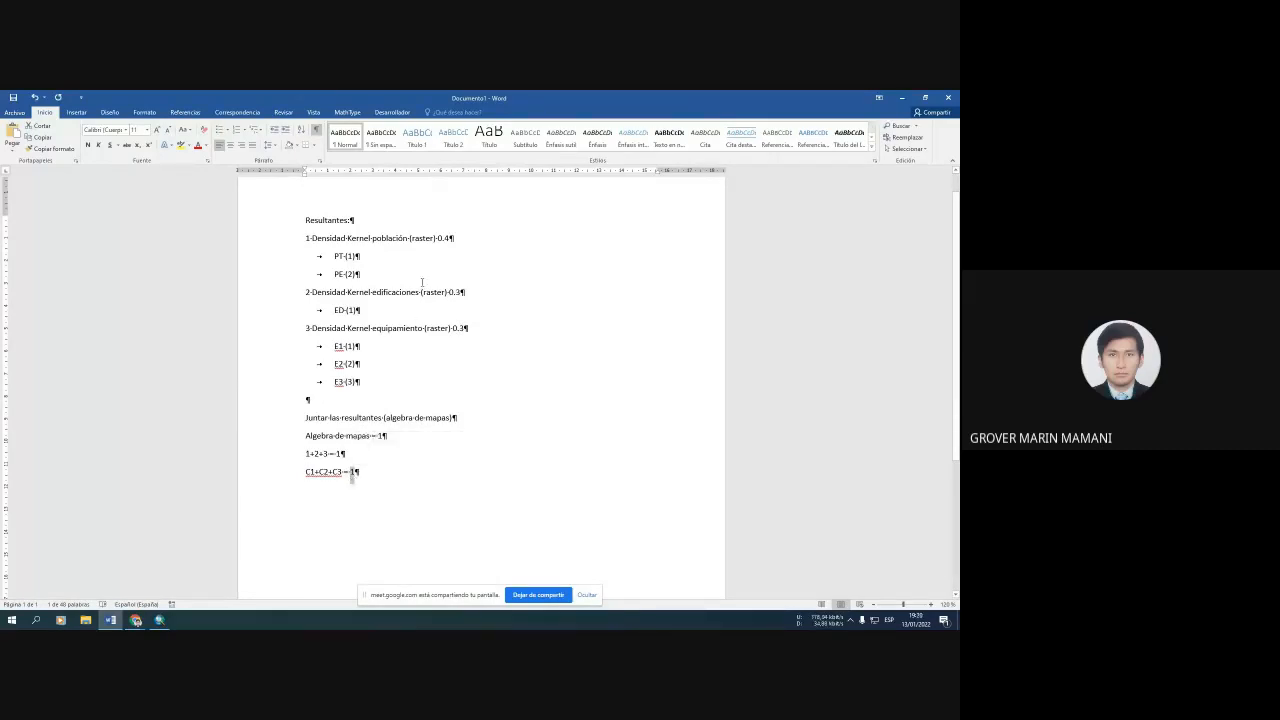
# Insert spaces around the plus signs so the line reads "C1 + C2 + C3 = 1", and select its final 1.
pyautogui.click(372, 257)
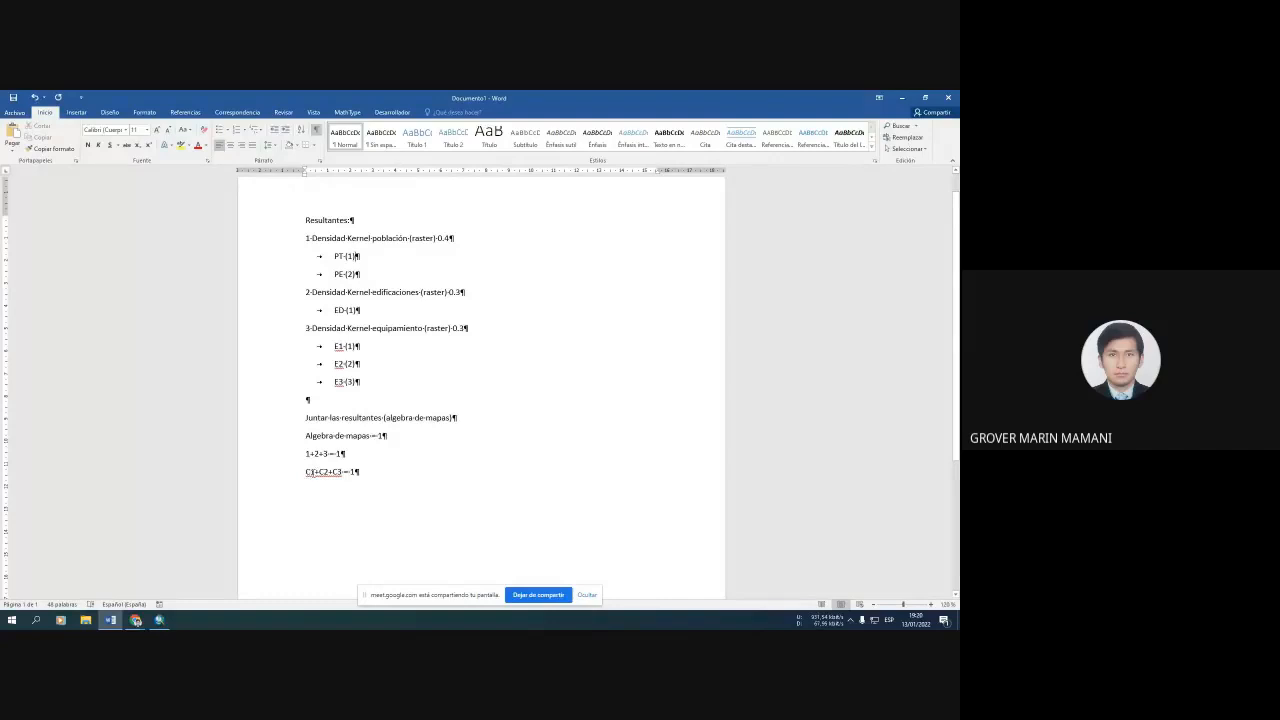
pyautogui.click(315, 473)
pyautogui.click(320, 472)
pyautogui.click(335, 475)
pyautogui.press('Right')
pyautogui.doubleClick(361, 473)
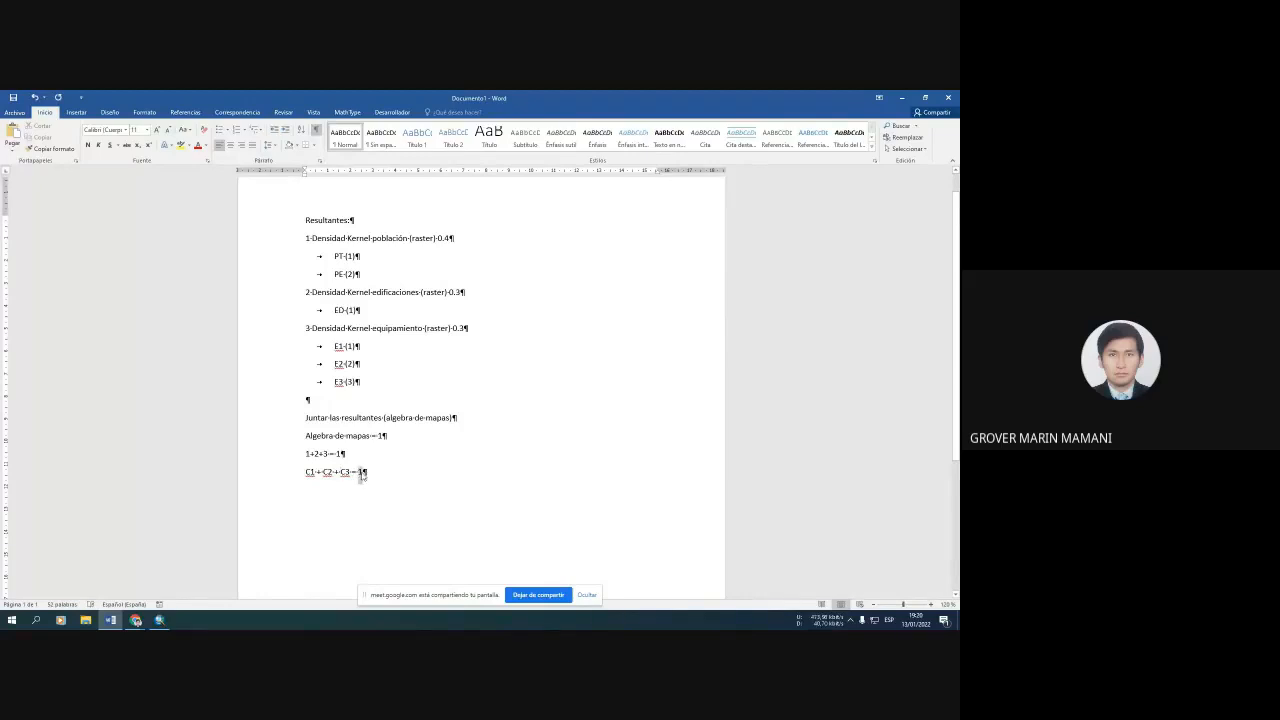
# Select the weight of each density heading in turn, and the whole "C1 + C2 + C3 = 1" line, to relate them.
pyautogui.doubleClick(443, 239)
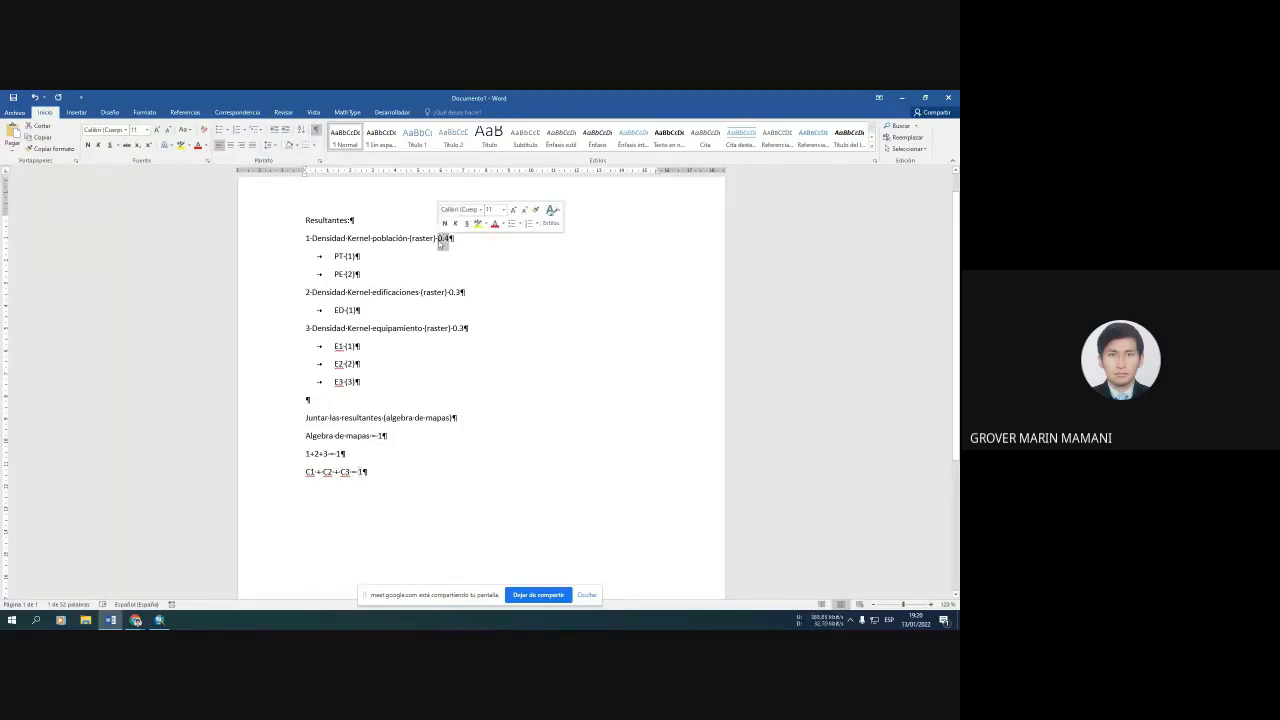
pyautogui.doubleClick(457, 292)
pyautogui.moveTo(460, 293); pyautogui.dragTo(452, 330)
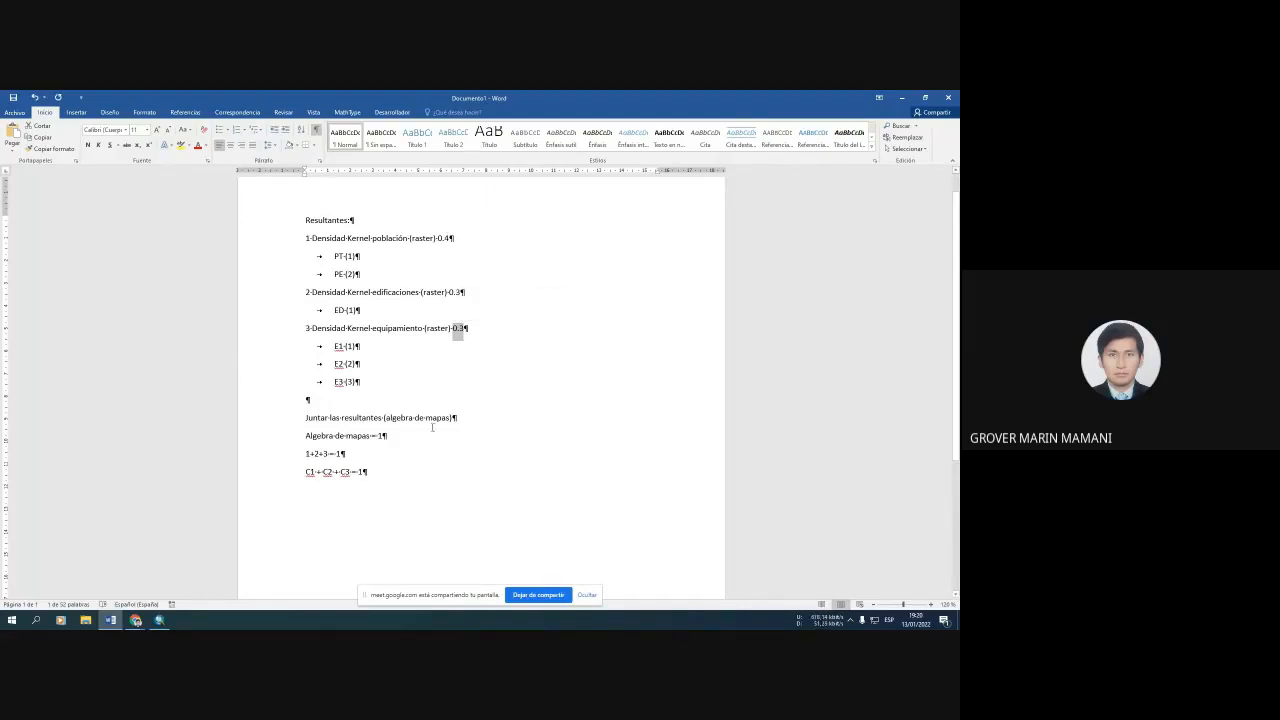
pyautogui.moveTo(360, 477); pyautogui.dragTo(308, 476)
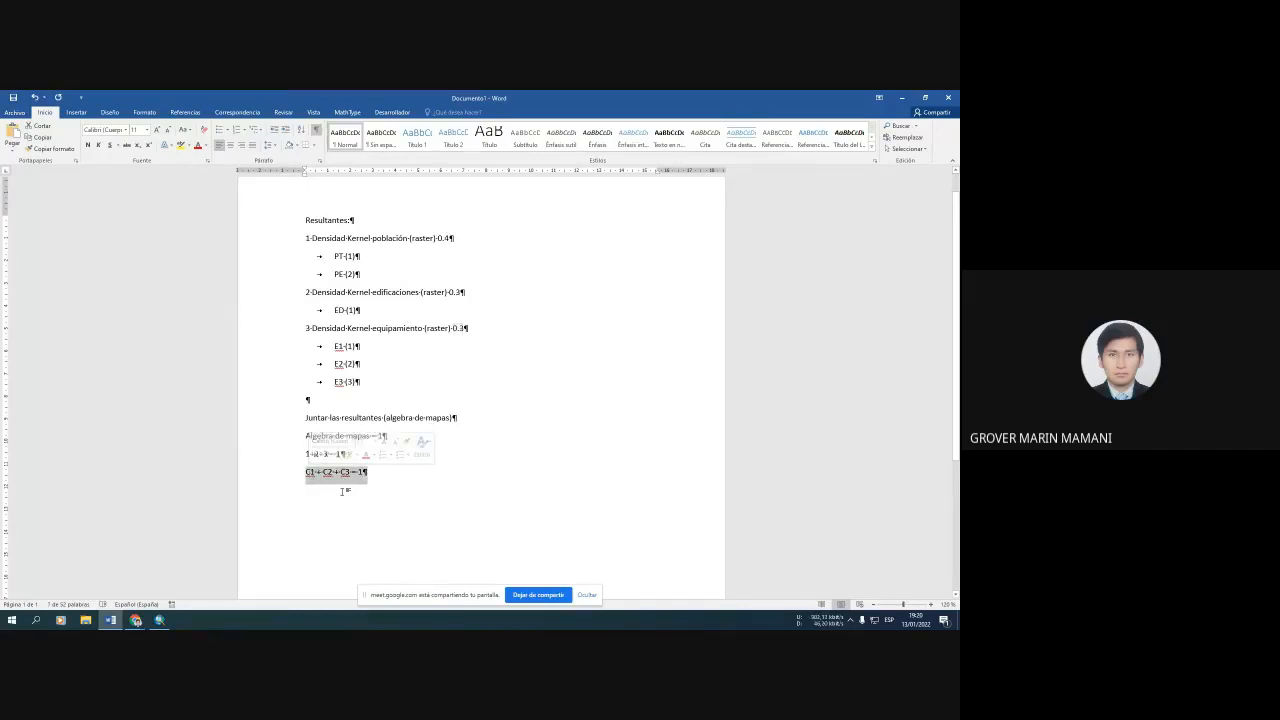
# Start a formula line below "C1 + C2 + C3 = 1" with the weighted population group "(PT1*0.2+PE2*0.2)".
pyautogui.click(372, 479)
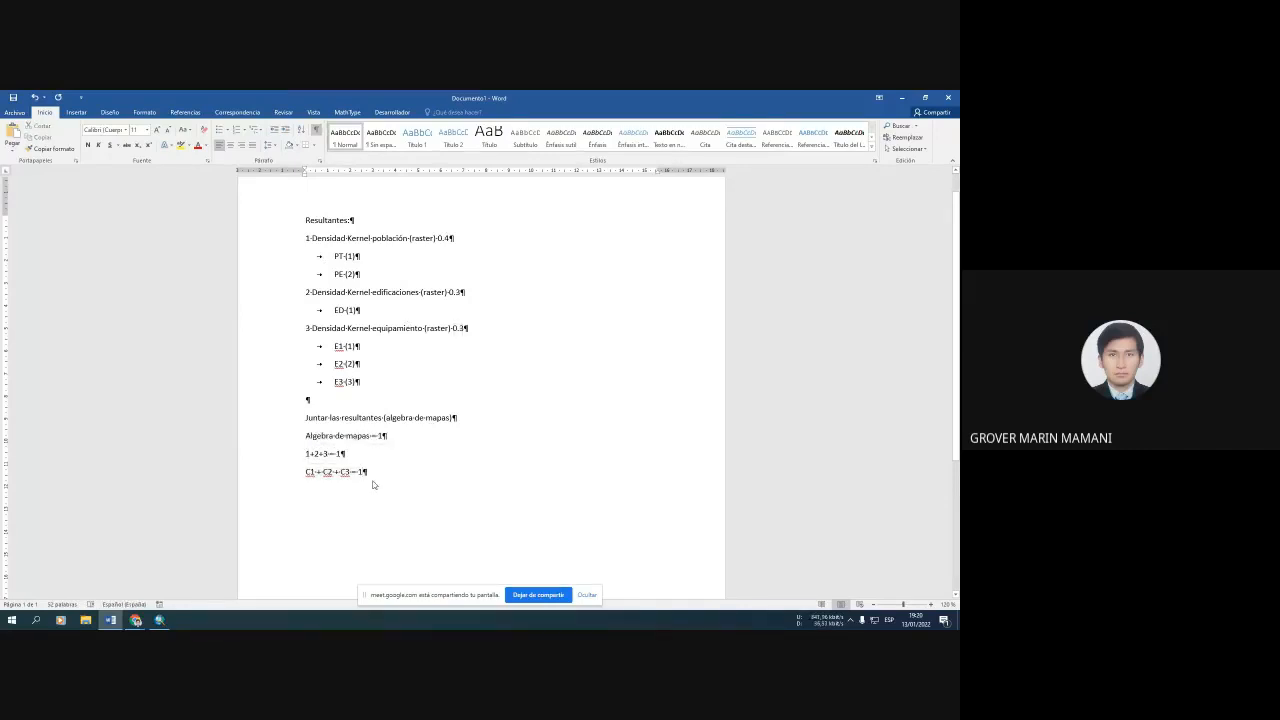
pyautogui.press('Return')
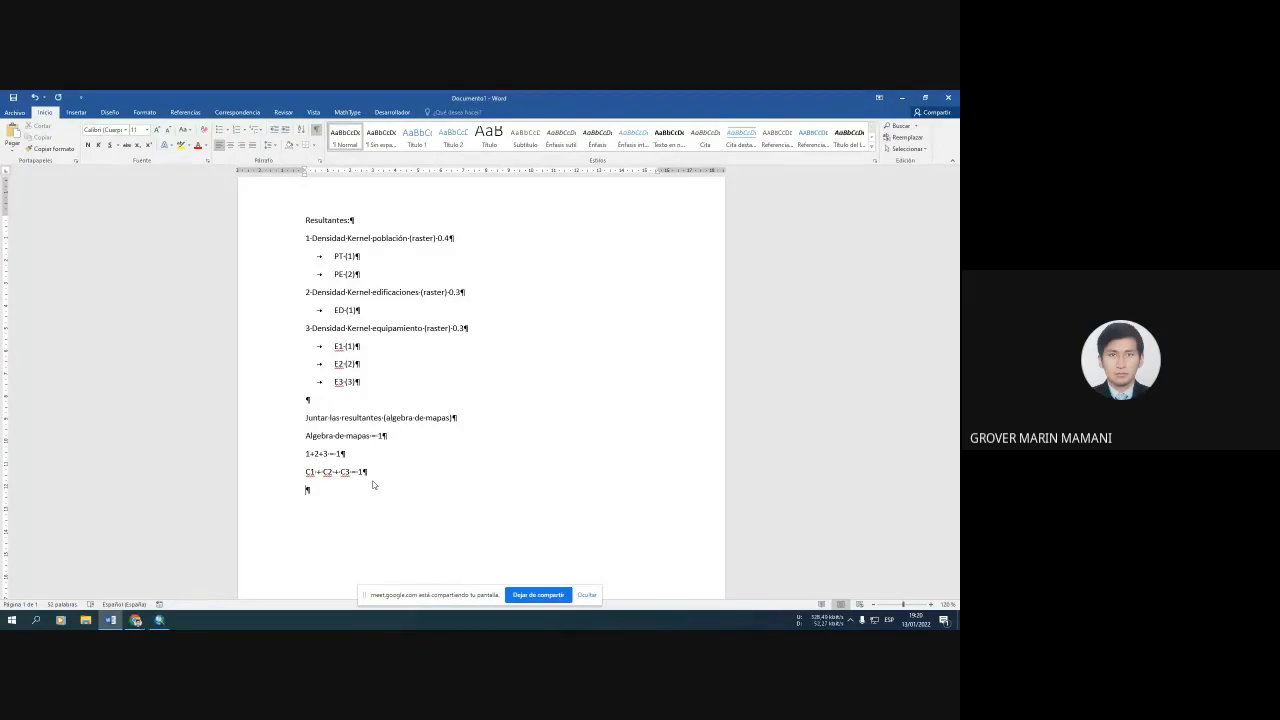
pyautogui.write('pr')
pyautogui.press('BackSpace')
pyautogui.press('BackSpace')
pyautogui.write('PT1*0.2+PE2*0.2)')
pyautogui.click(303, 489)
pyautogui.write('(')
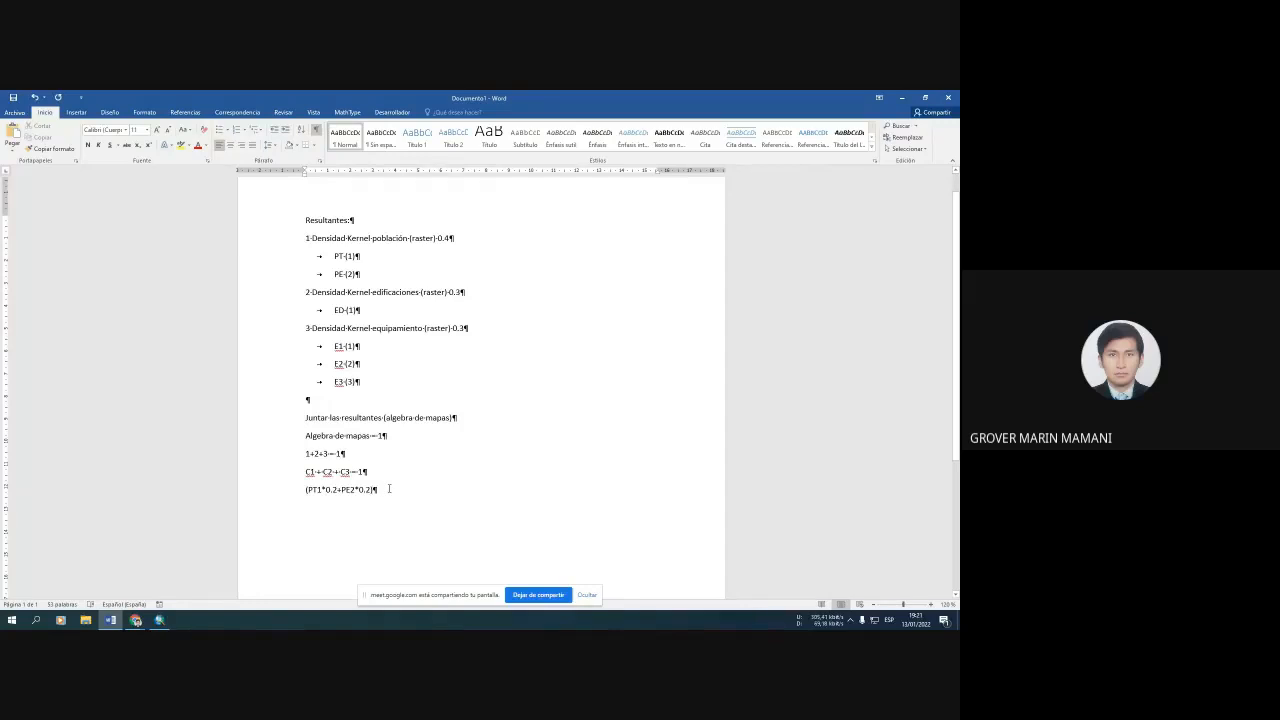
# Complete the formula line with the building and equipment groups "+(ED1*0.3)+(E11*0.1+E22*0.1+E33*0.1)=1".
pyautogui.write('+(ED1*')
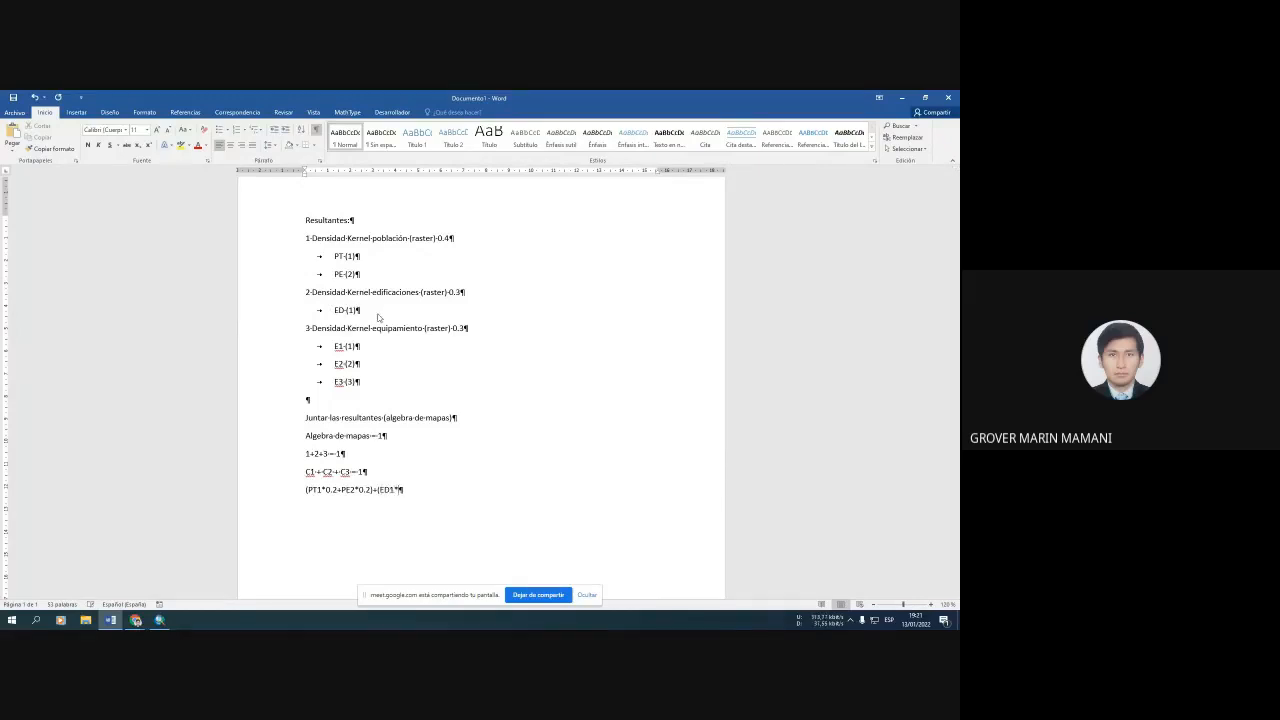
pyautogui.write('0.3)+')
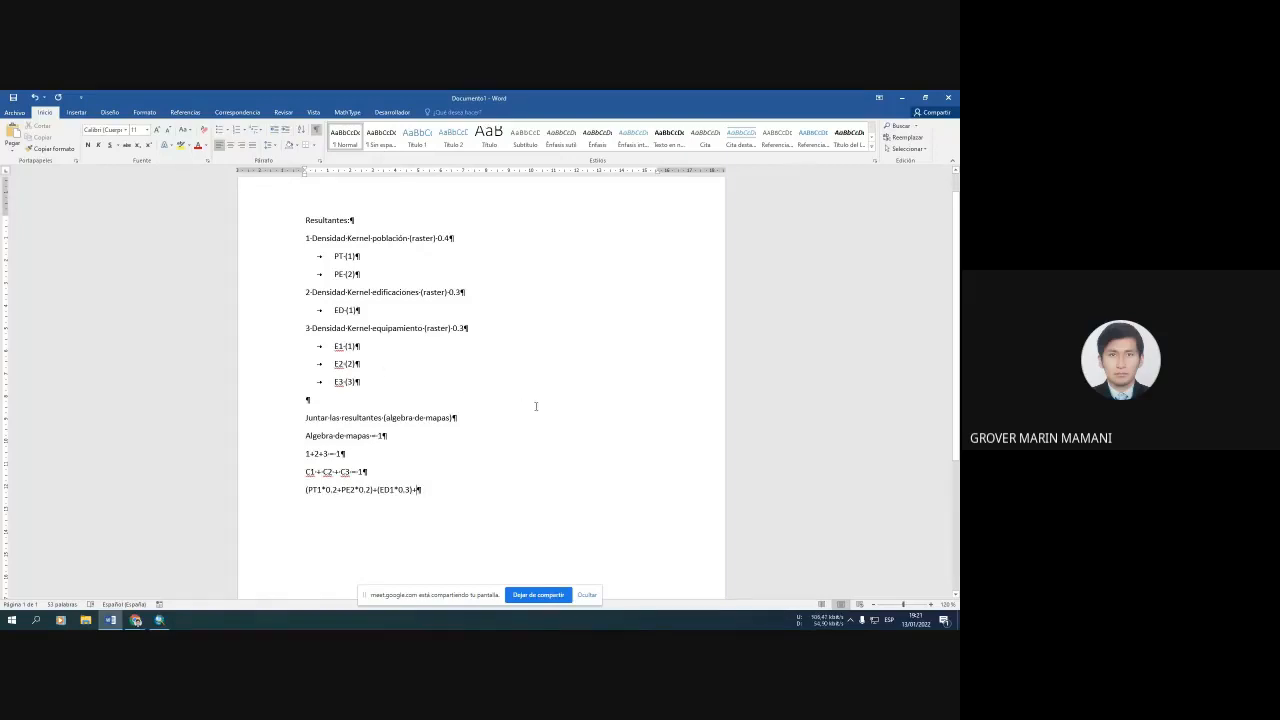
pyautogui.write('(E')
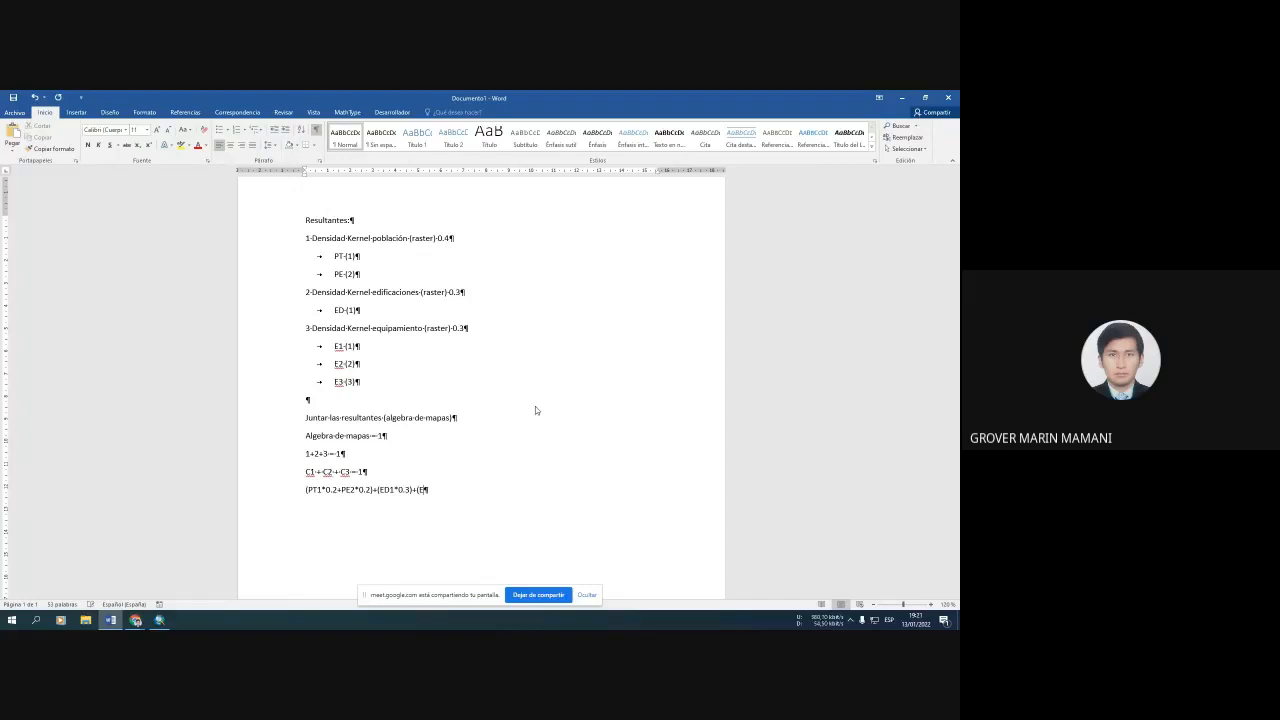
pyautogui.write('11*0.1+E22*0.1+E33*0.1)=1')
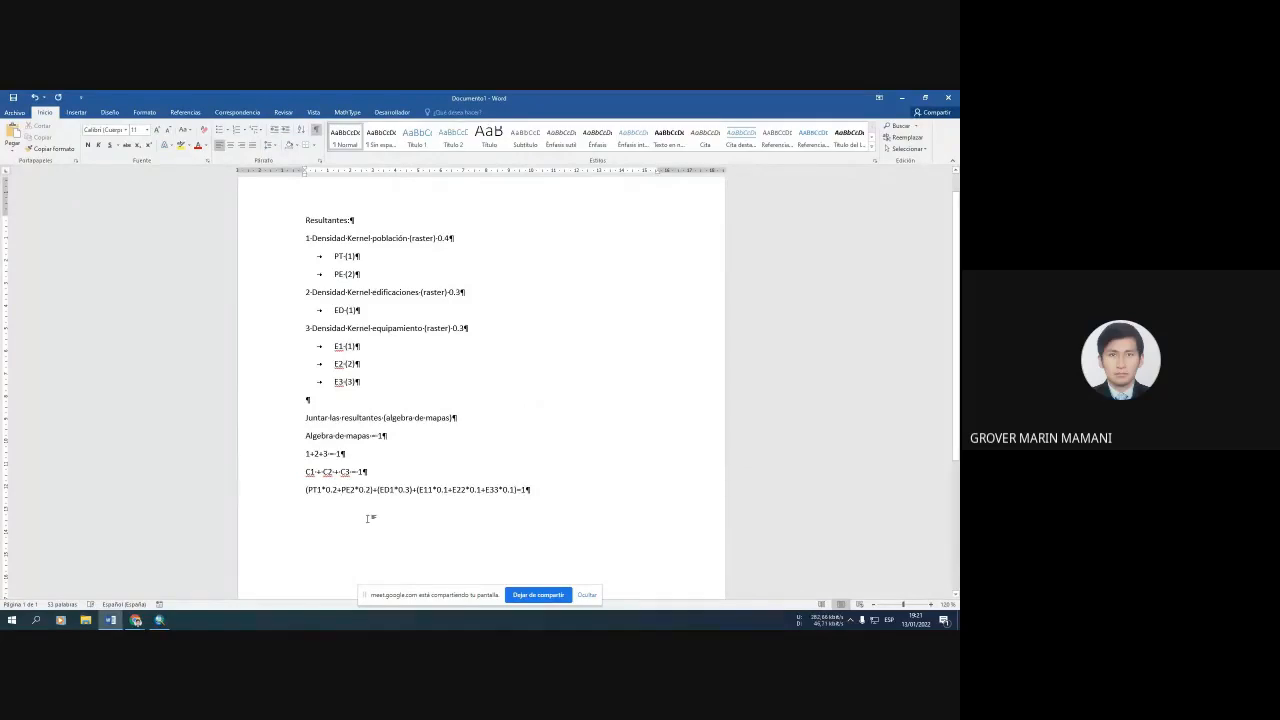
# Highlight the population group "(PT1*0.2+PE2*0.2)+" of the formula in yellow.
pyautogui.scroll(-1, 369, 511)
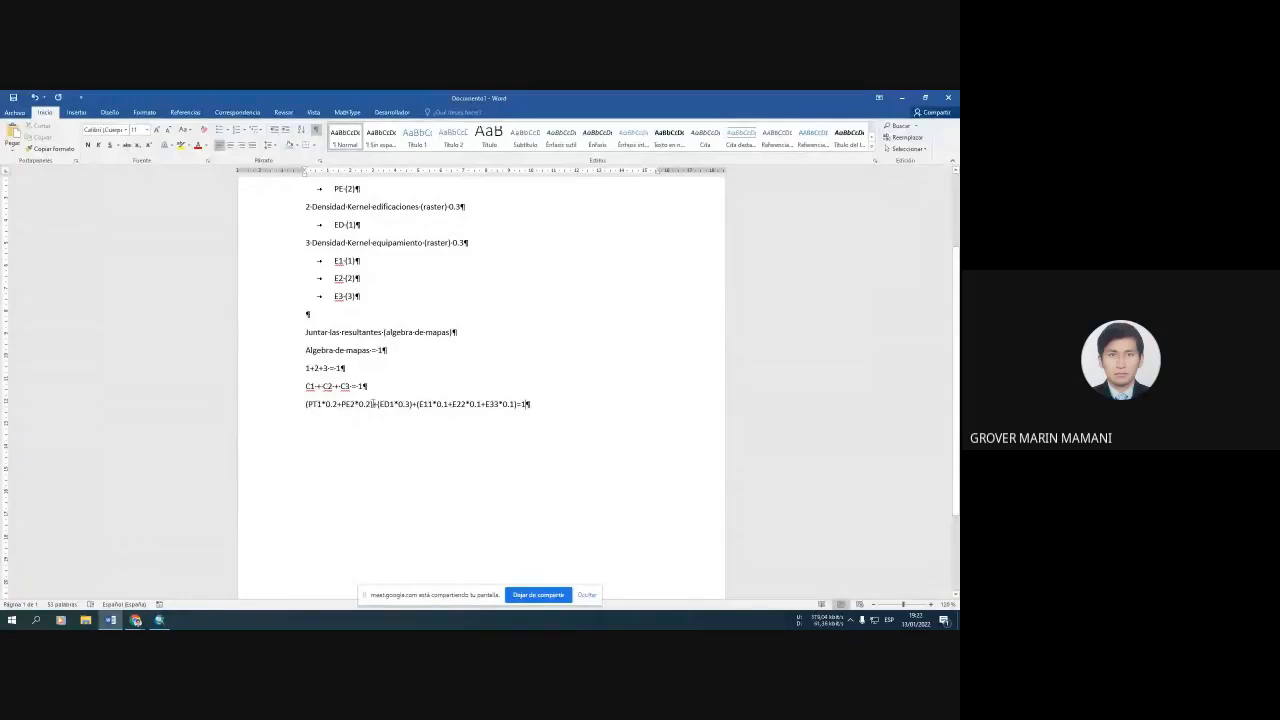
pyautogui.moveTo(373, 405); pyautogui.dragTo(305, 405)
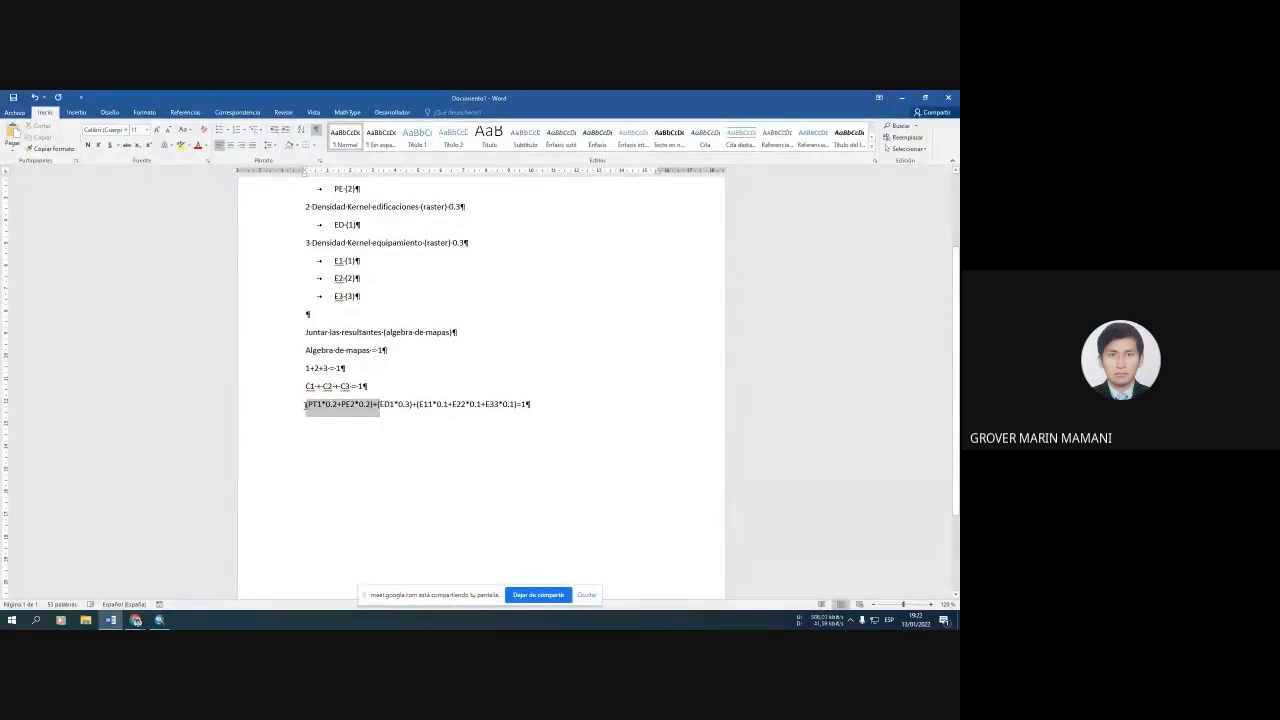
pyautogui.click(180, 145)
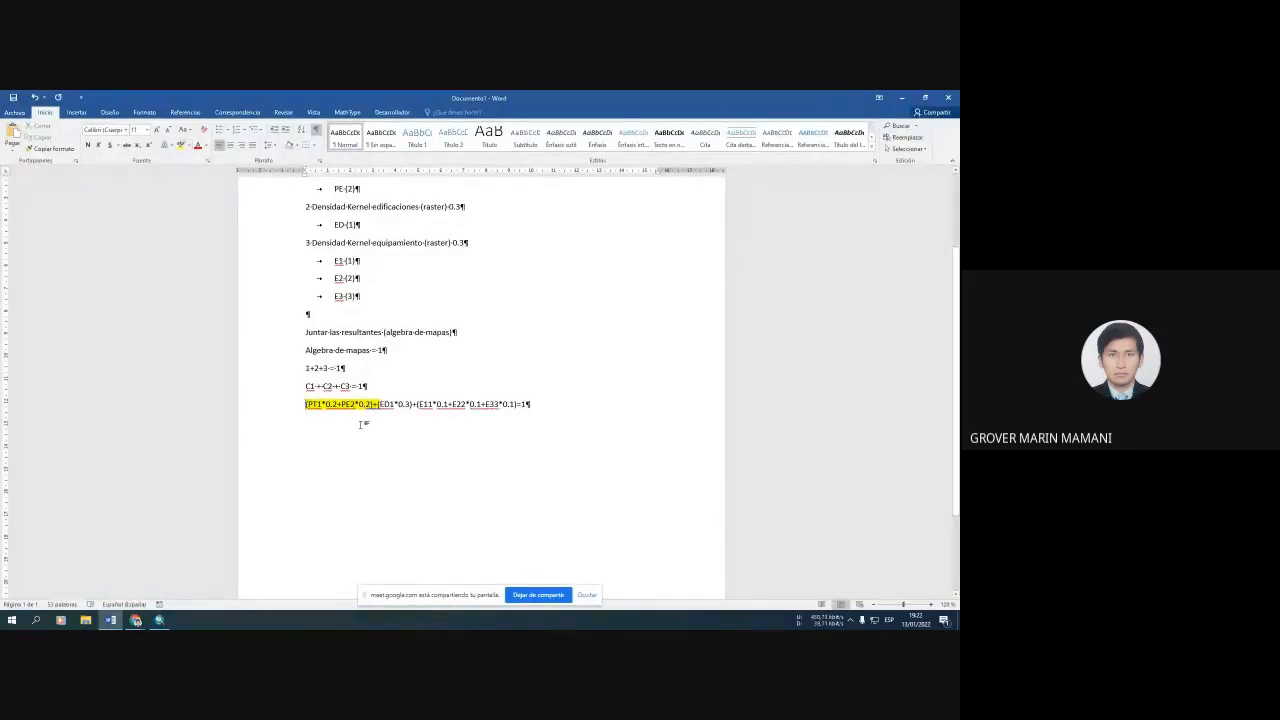
# Try highlighting the formula's "(ED1*0.3)" group in dark blue.
pyautogui.moveTo(377, 405); pyautogui.dragTo(418, 406)
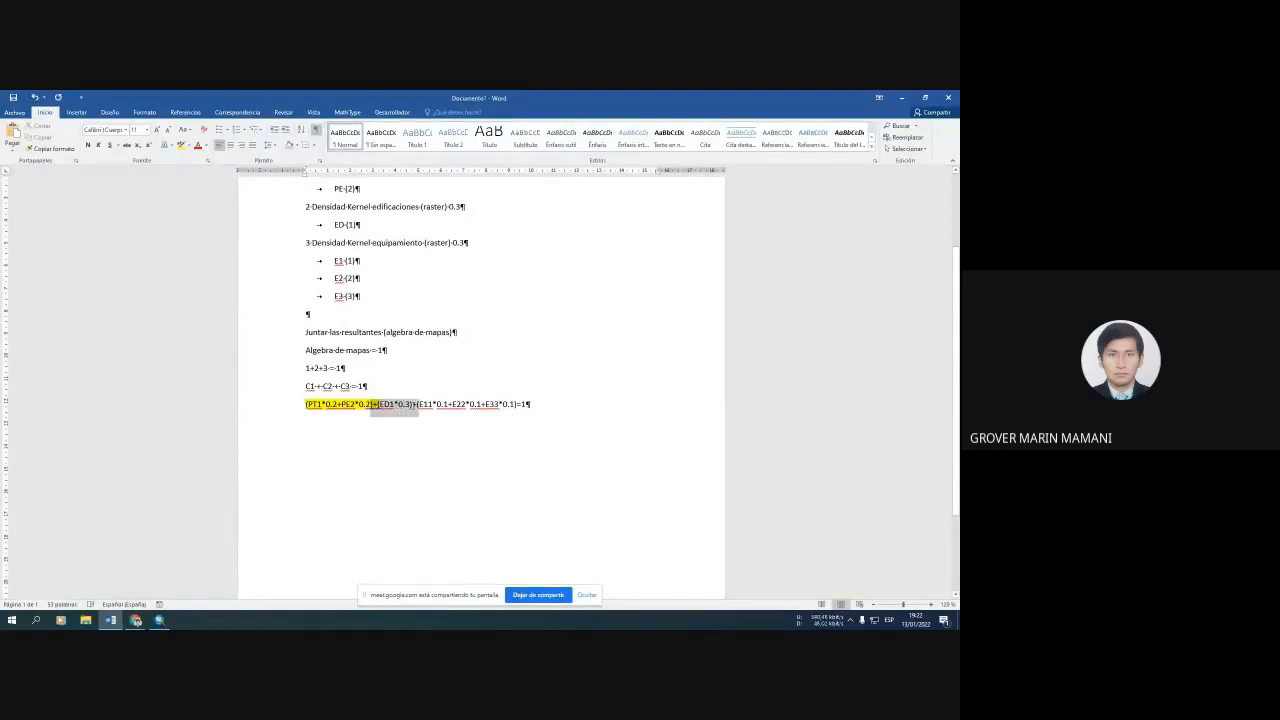
pyautogui.click(187, 145)
pyautogui.click(200, 176)
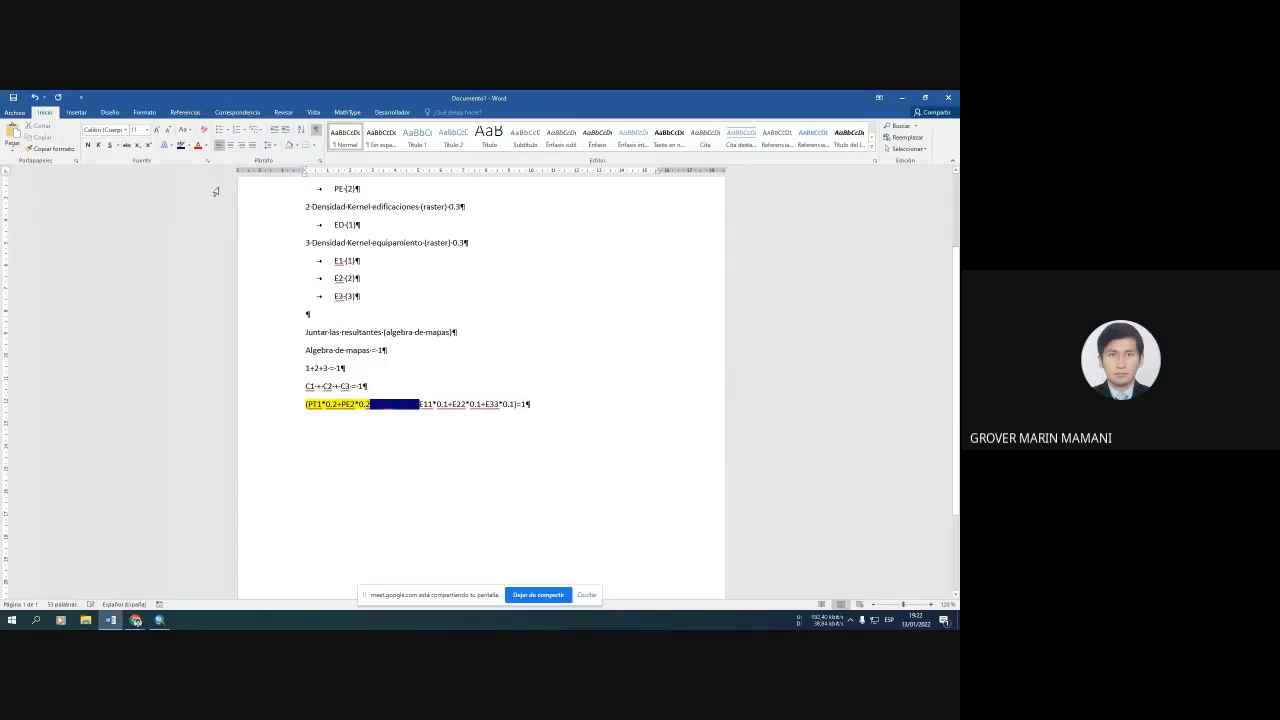
# Highlight the formula's building group "+(ED1*0.3)+" in turquoise.
pyautogui.click(187, 145)
pyautogui.click(214, 161)
pyautogui.moveTo(371, 404); pyautogui.dragTo(420, 404)
# Highlight the equipment group "E11*0.1+E22*0.1+E33*0.1" of the formula in green.
pyautogui.moveTo(418, 404); pyautogui.dragTo(514, 404)
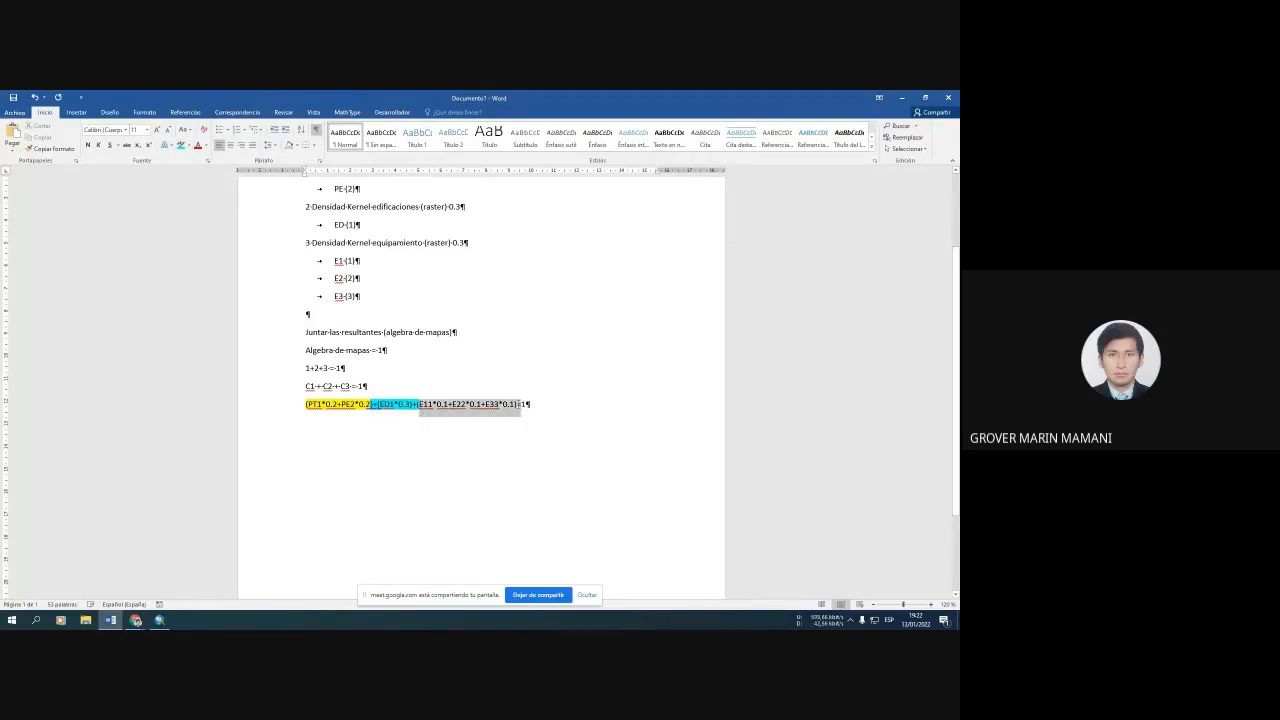
pyautogui.click(187, 145)
pyautogui.click(199, 161)
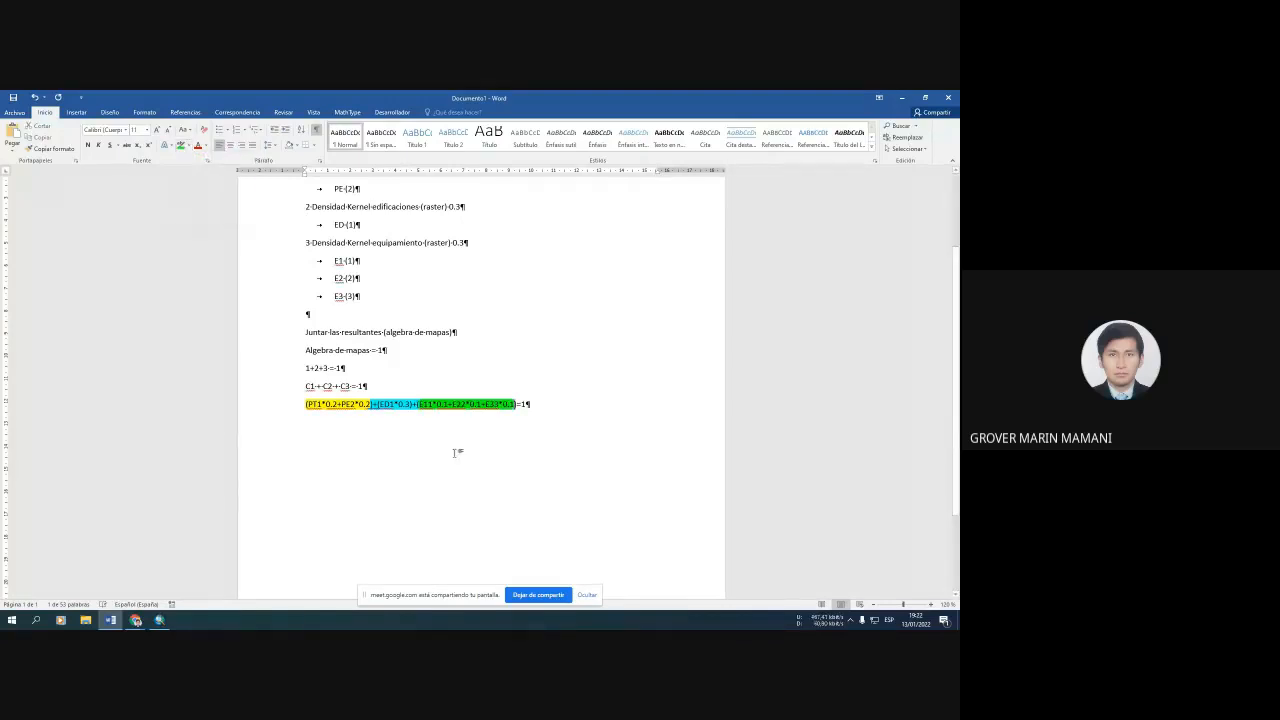
pyautogui.click(446, 444)
# Compare the formula's PT1, PE2 and ED1 weights with the heading weights by selecting them, ending on the población density heading.
pyautogui.scroll(2, 326, 404)
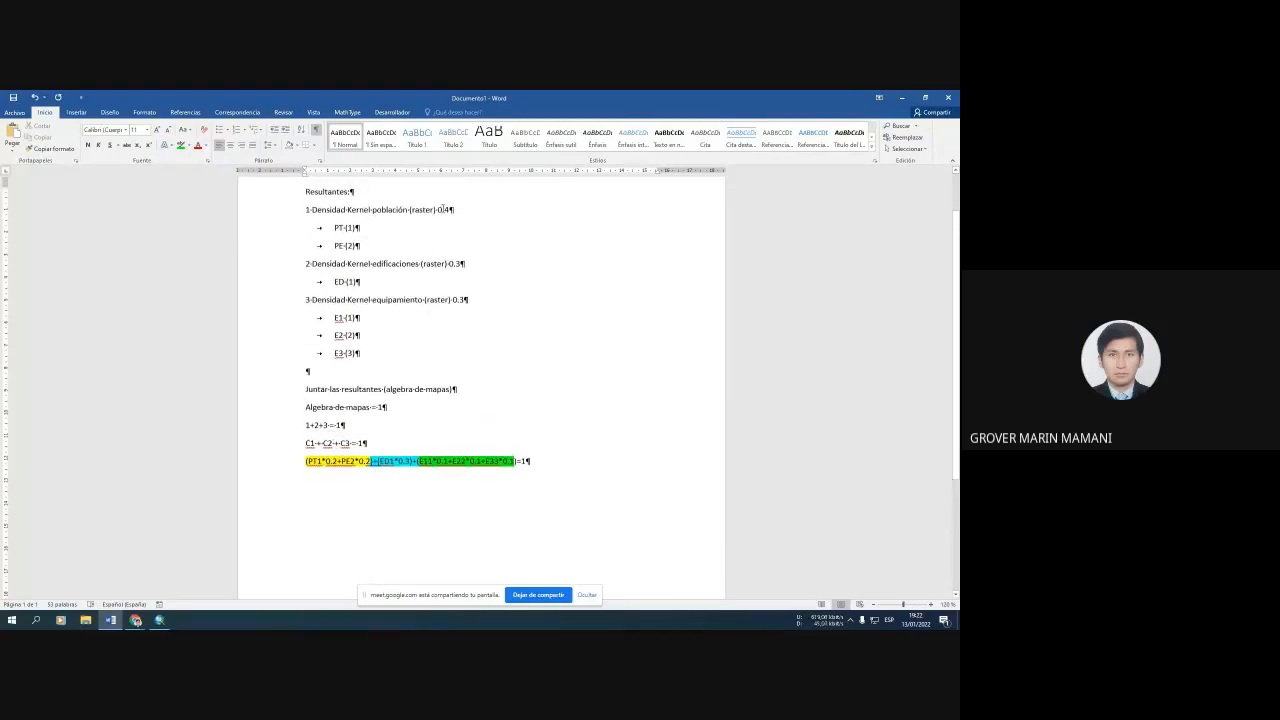
pyautogui.doubleClick(330, 461)
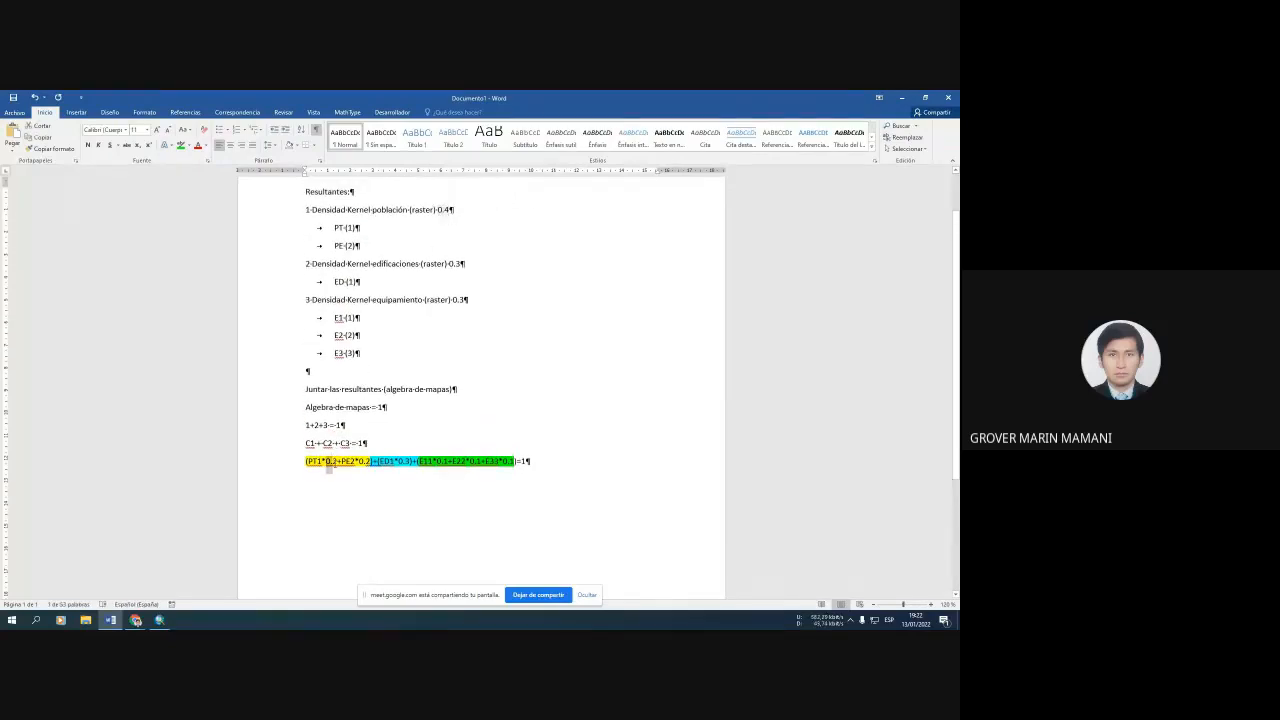
pyautogui.doubleClick(363, 461)
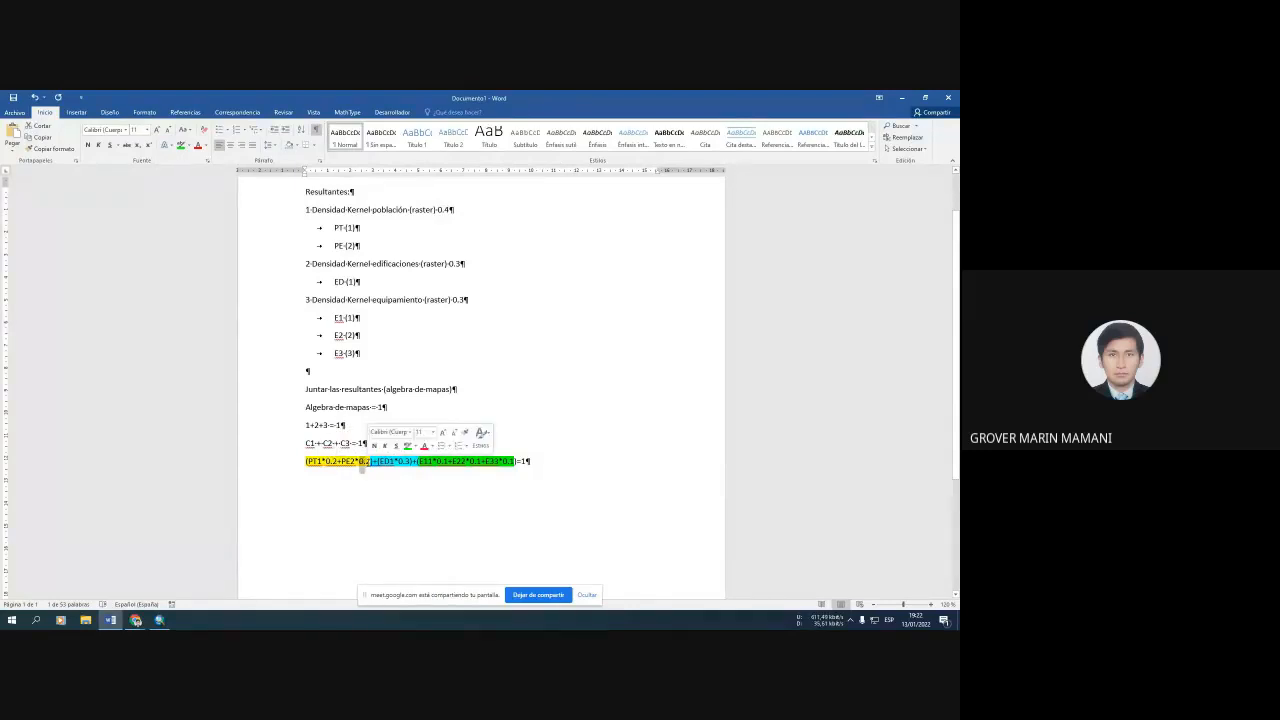
pyautogui.doubleClick(401, 461)
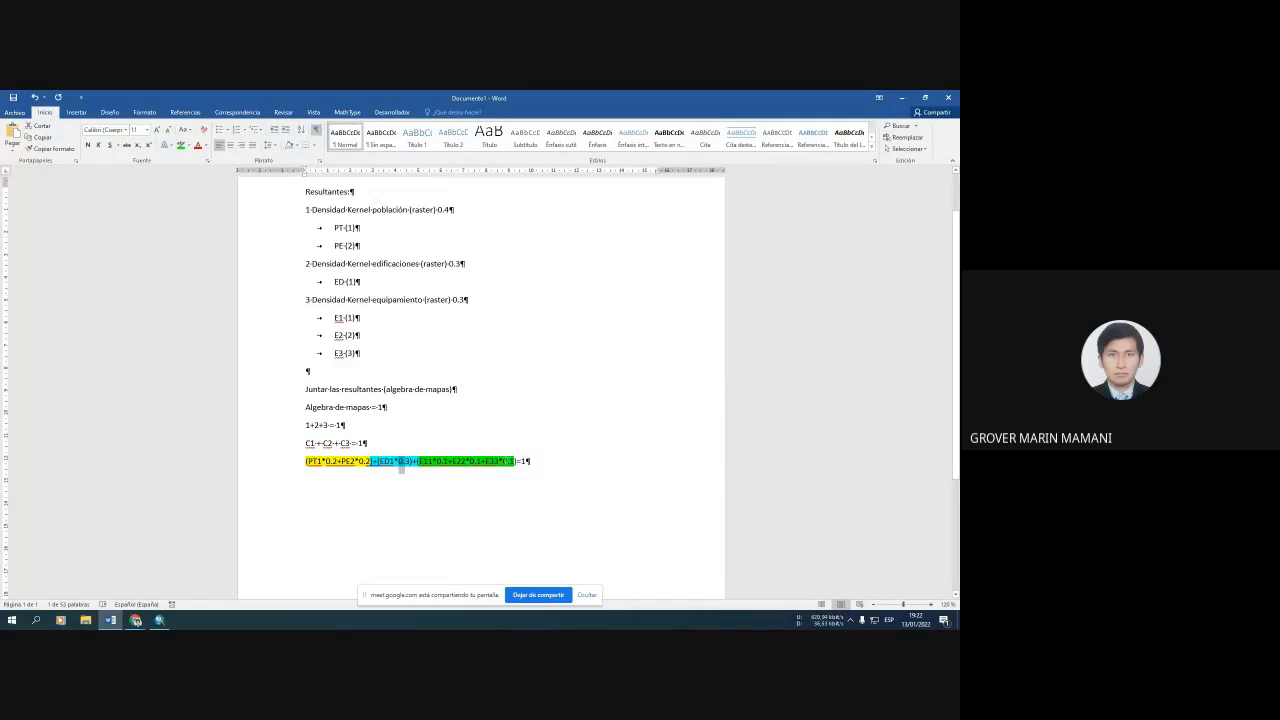
pyautogui.doubleClick(458, 300)
pyautogui.moveTo(306, 210); pyautogui.dragTo(465, 216)
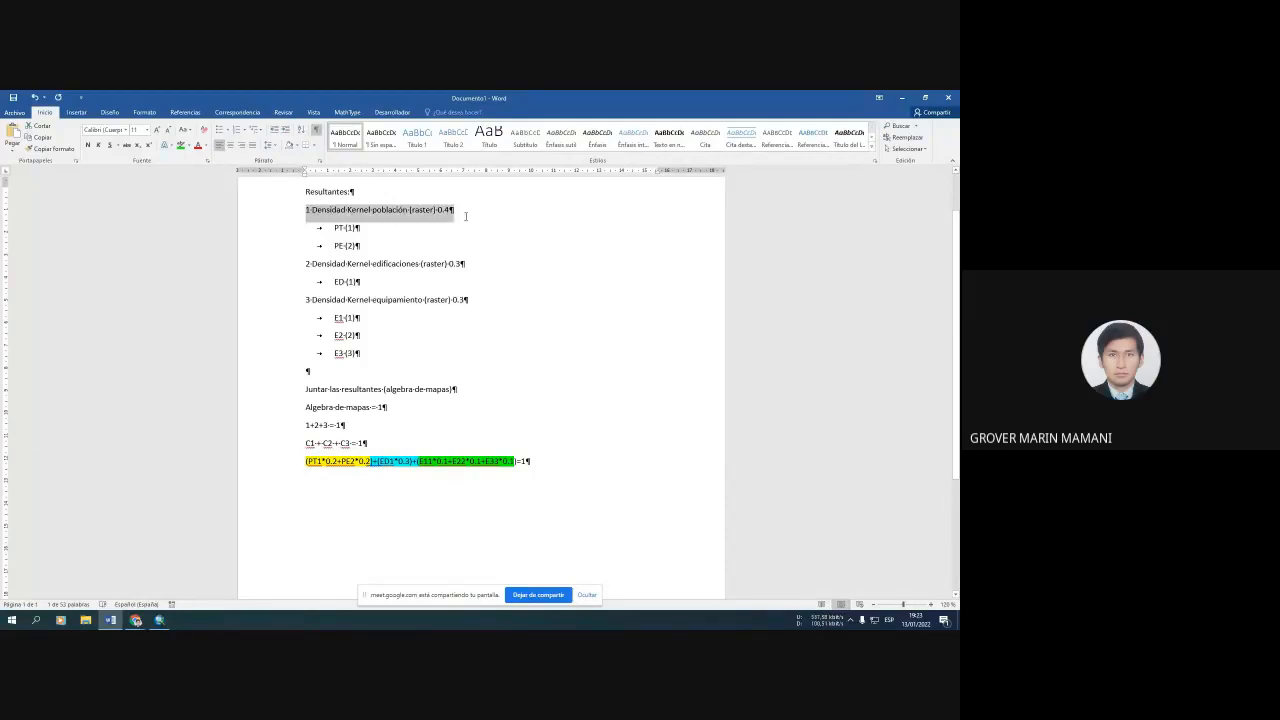
# Review the building and equipment headings, their coded sub-items and the highlighted map algebra formula, selecting each in turn.
pyautogui.moveTo(304, 264); pyautogui.dragTo(466, 270)
pyautogui.moveTo(305, 300); pyautogui.dragTo(467, 303)
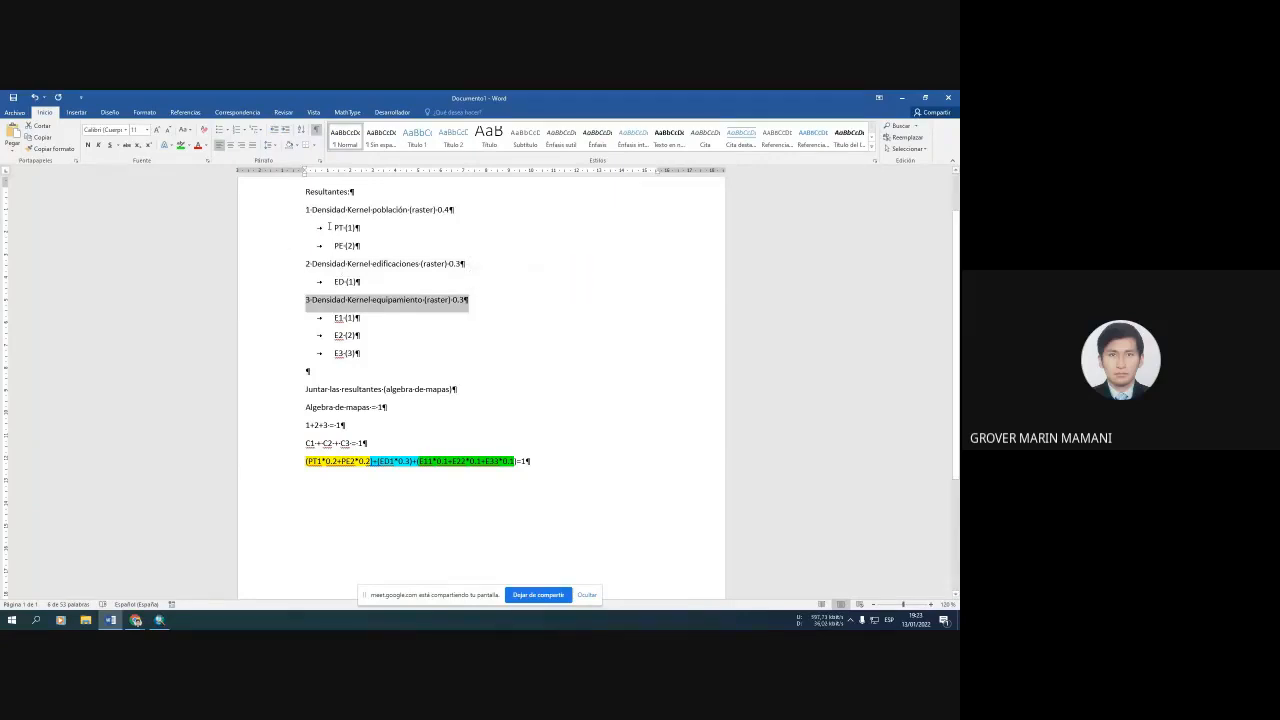
pyautogui.moveTo(329, 227); pyautogui.dragTo(356, 337)
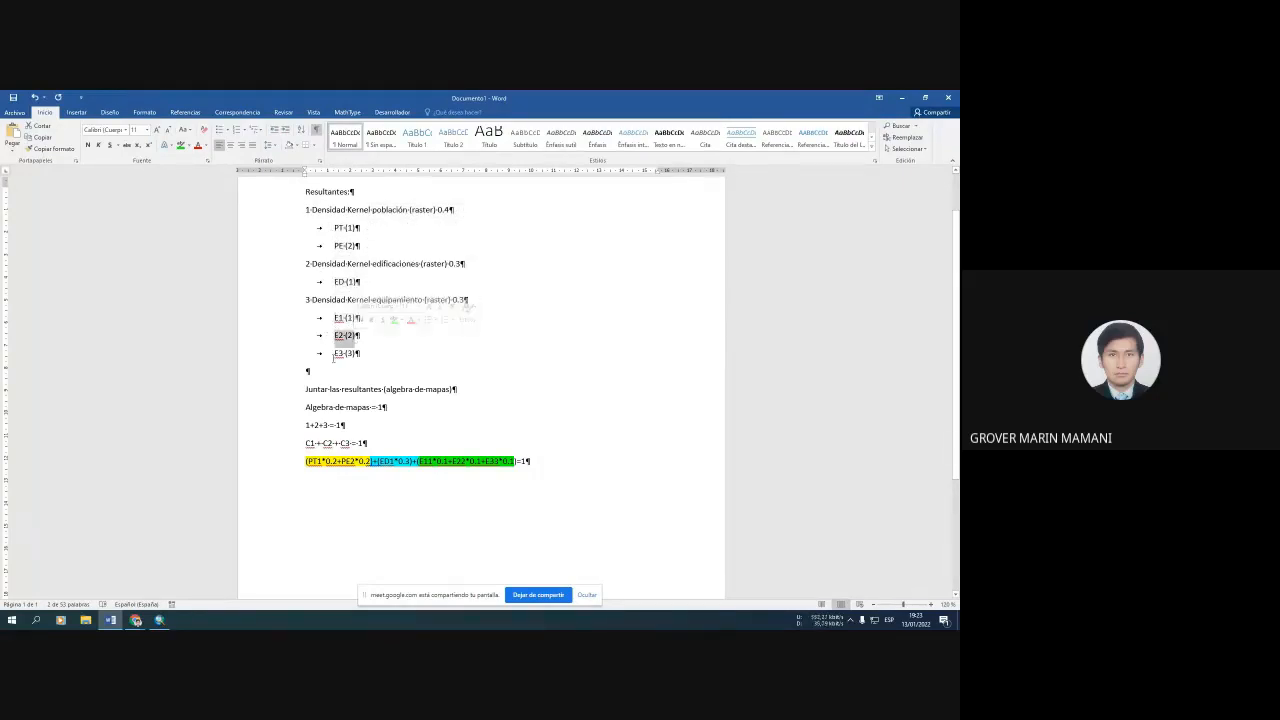
pyautogui.click(338, 354)
pyautogui.scroll(-1, 397, 410)
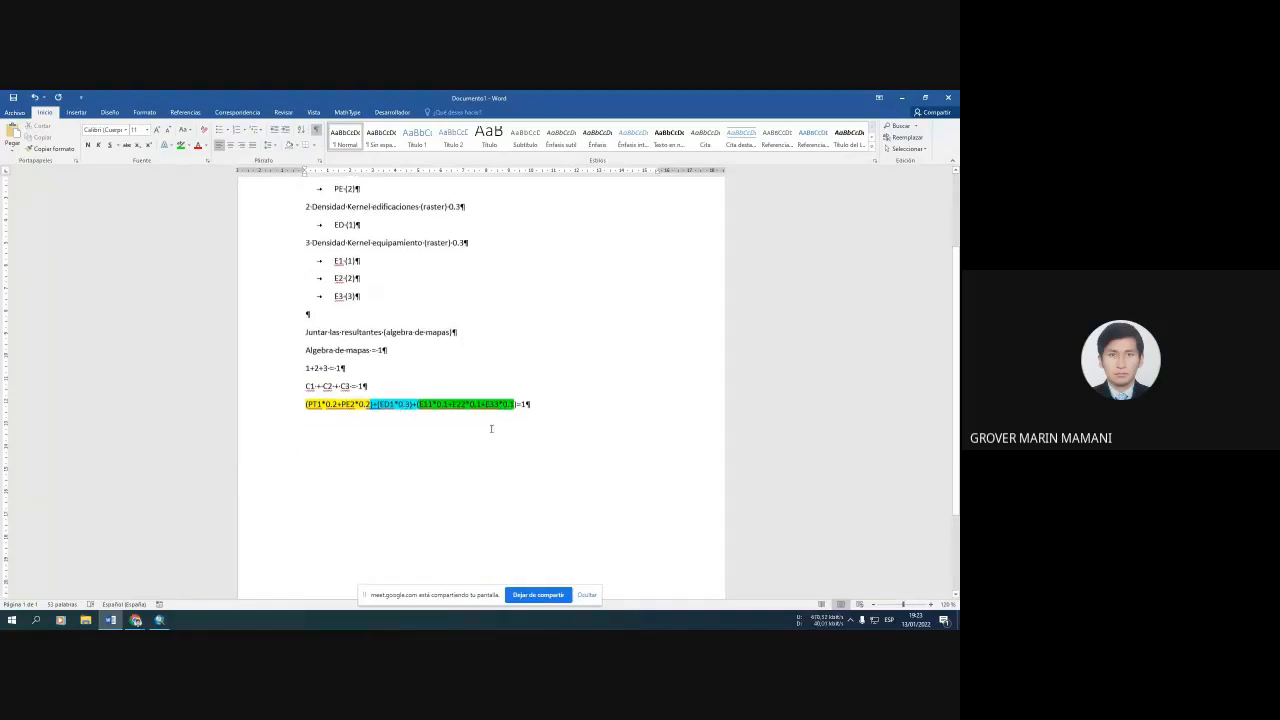
pyautogui.moveTo(482, 408); pyautogui.dragTo(305, 408)
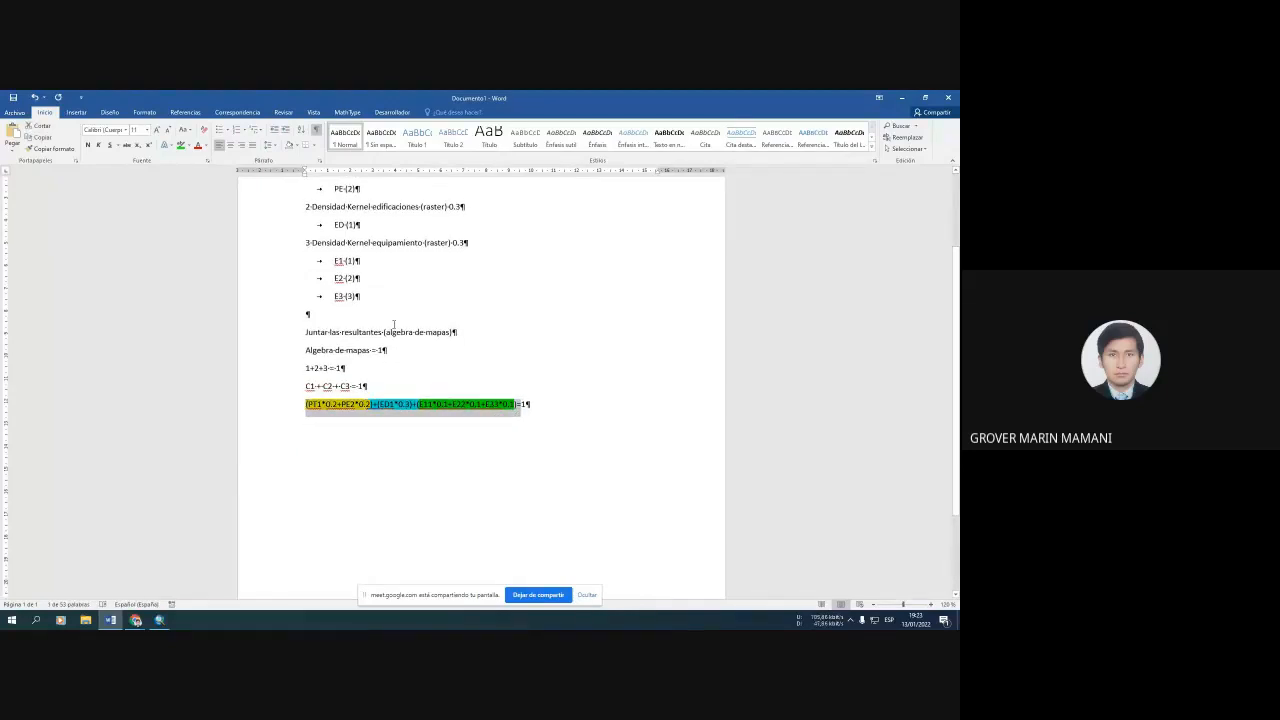
pyautogui.scroll(1, 517, 416)
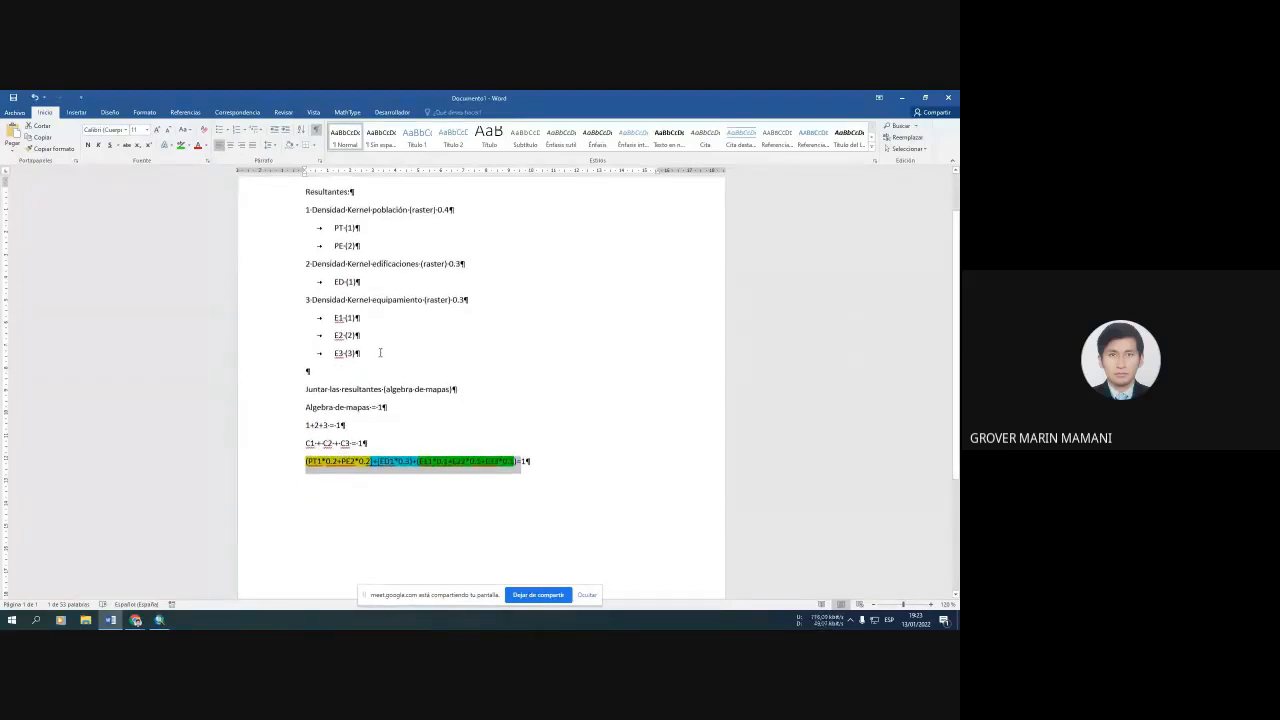
pyautogui.click(343, 376)
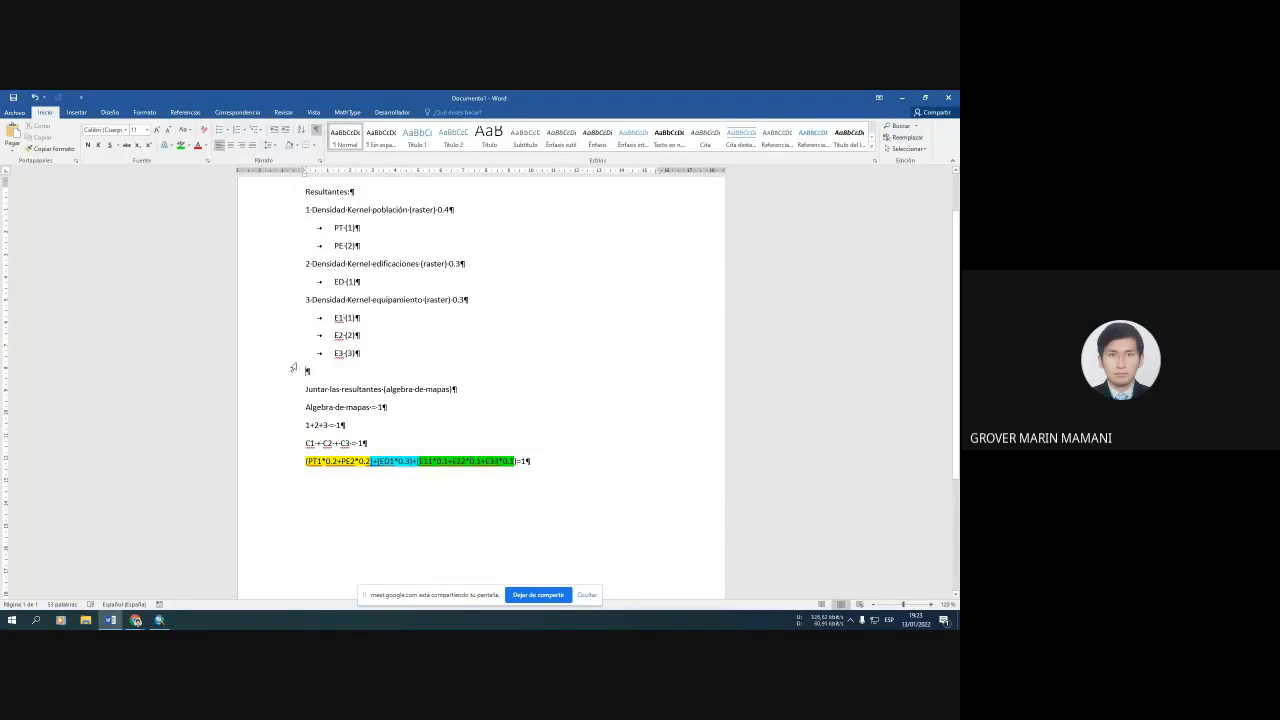
pyautogui.scroll(-1, 416, 446)
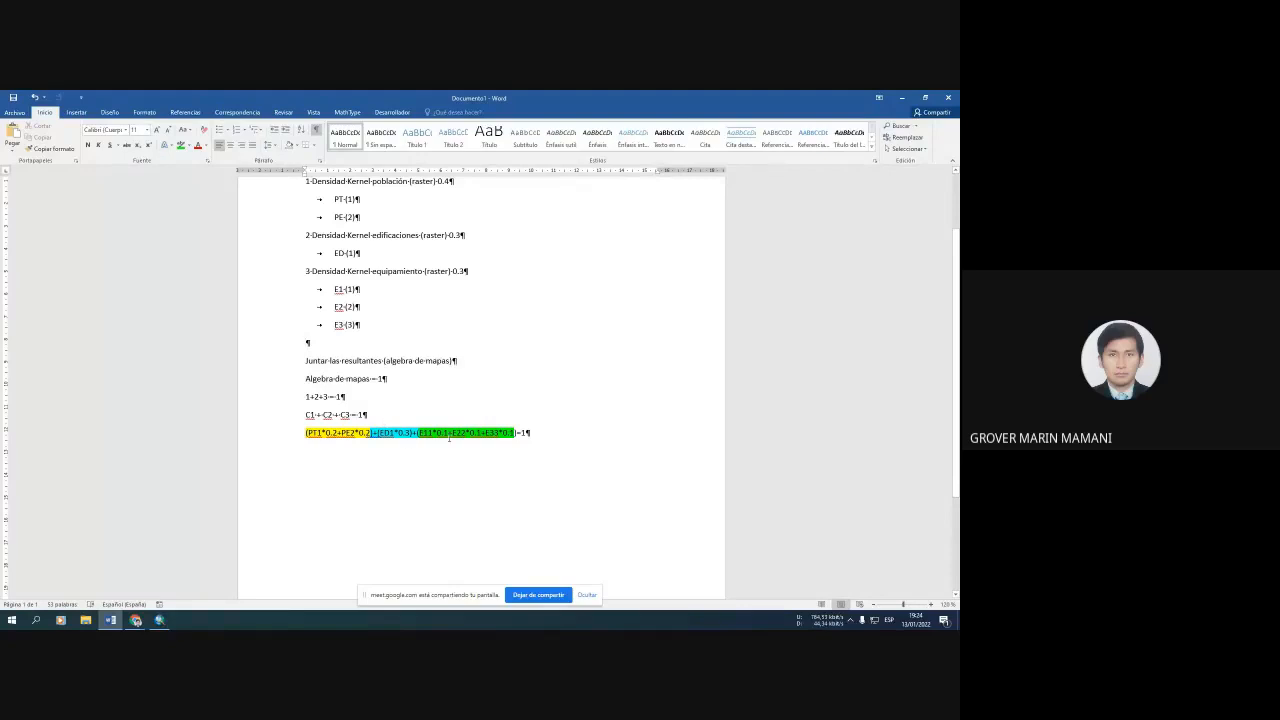
pyautogui.click(308, 341)
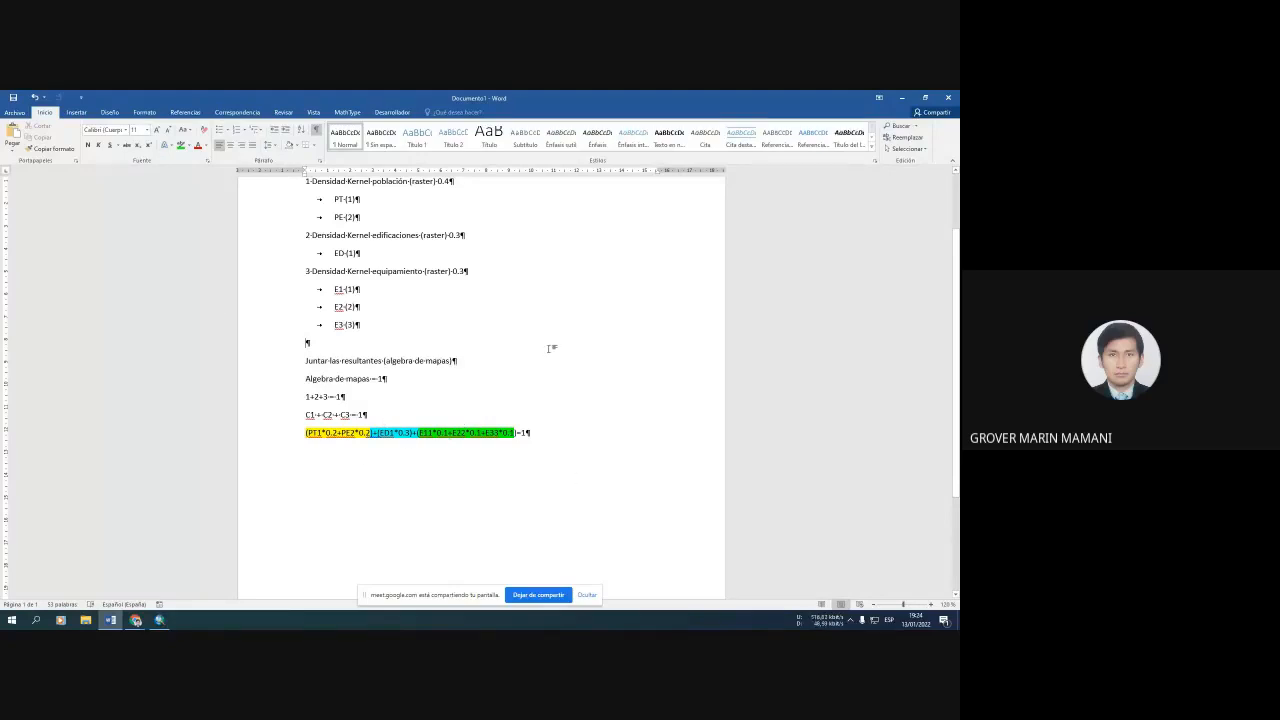
# Switch to ArcMap and open the Raster Calculator from the Spatial Analyst Map Algebra tools, placing its dialog over the map.
pyautogui.click(162, 621)
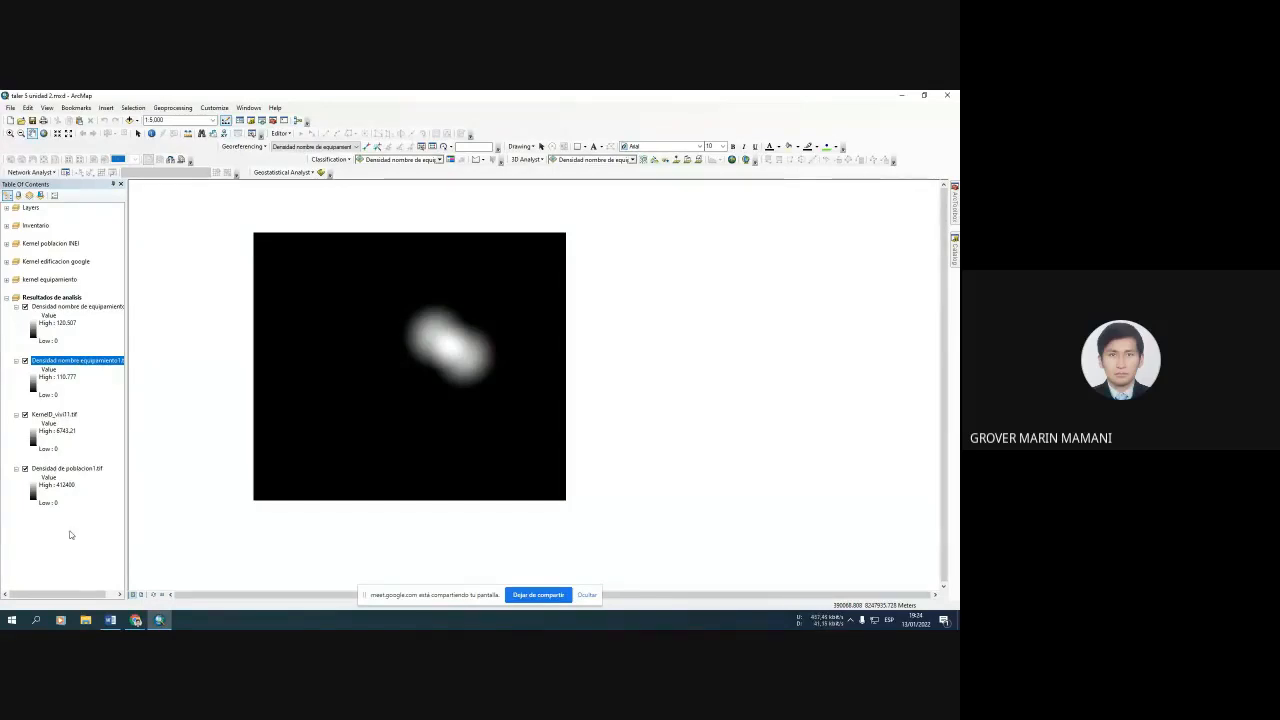
pyautogui.click(112, 622)
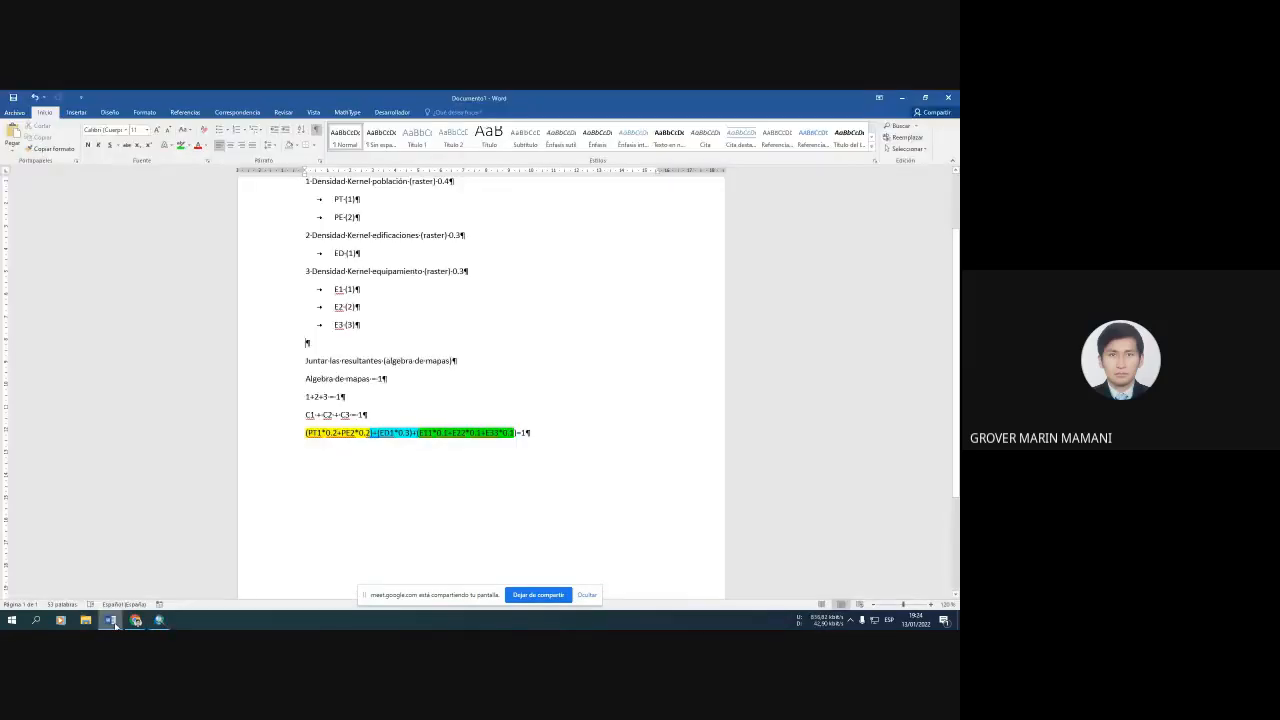
pyautogui.click(113, 622)
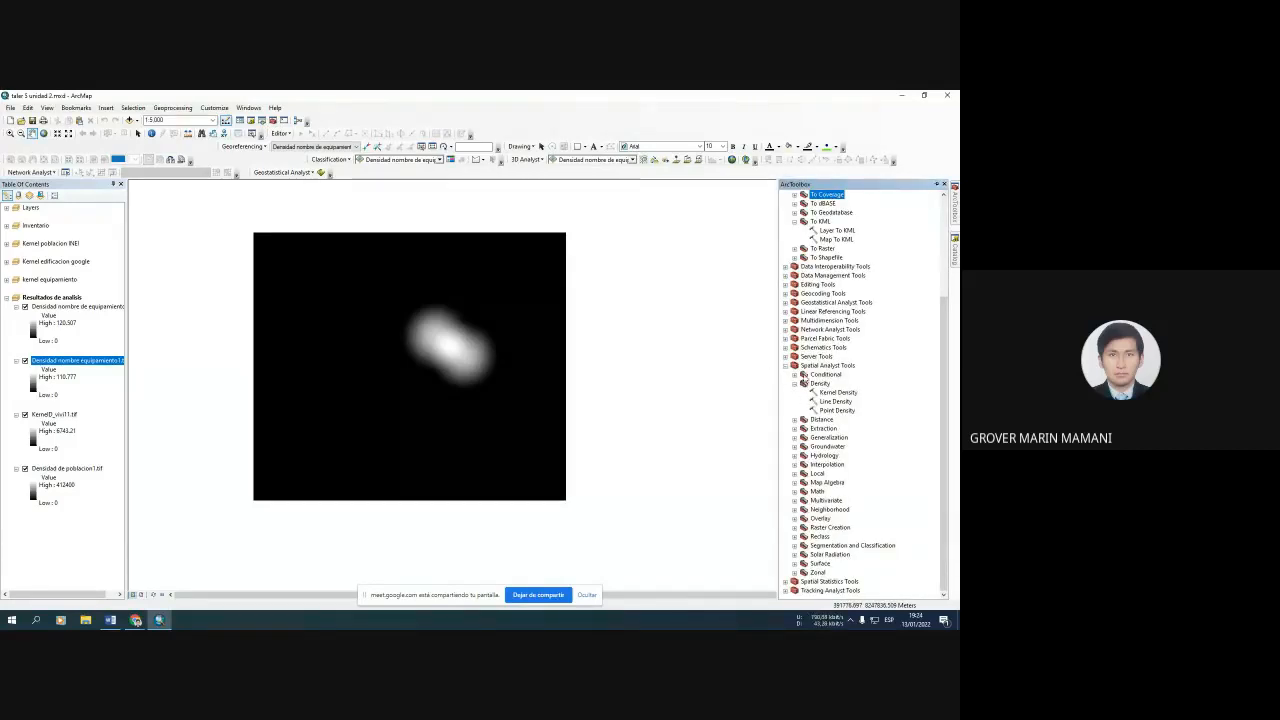
pyautogui.click(796, 384)
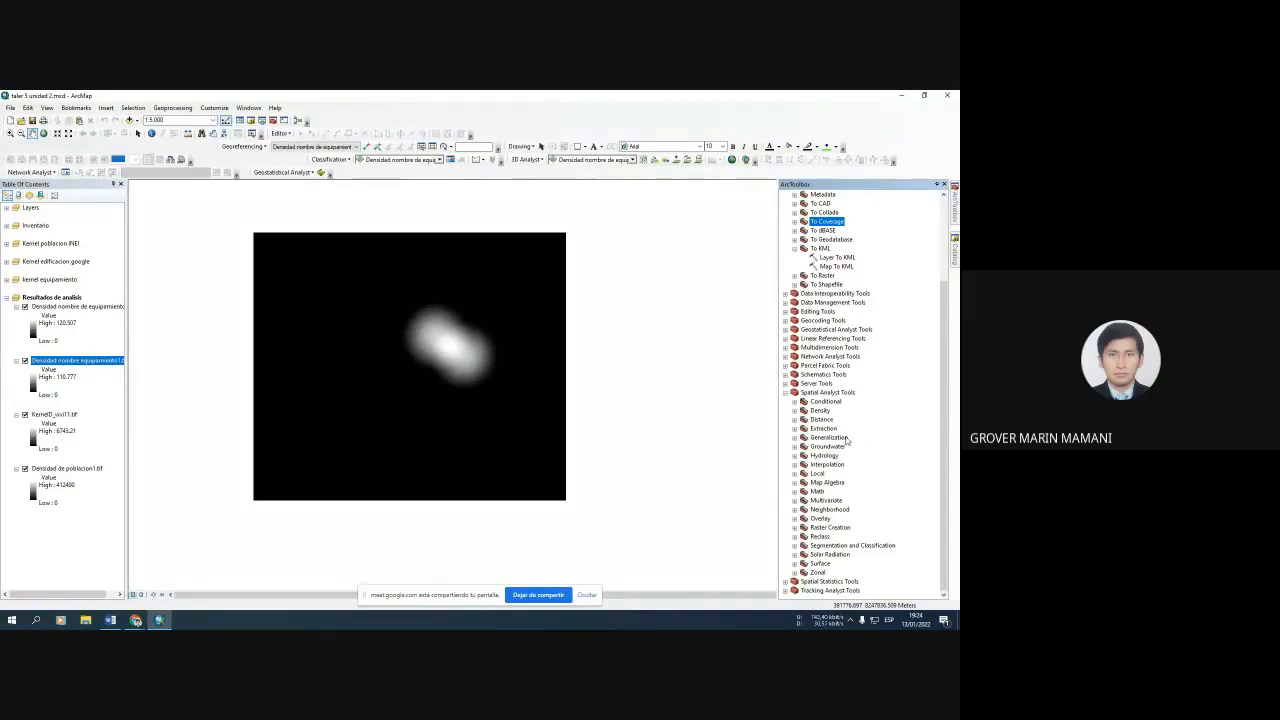
pyautogui.click(829, 483)
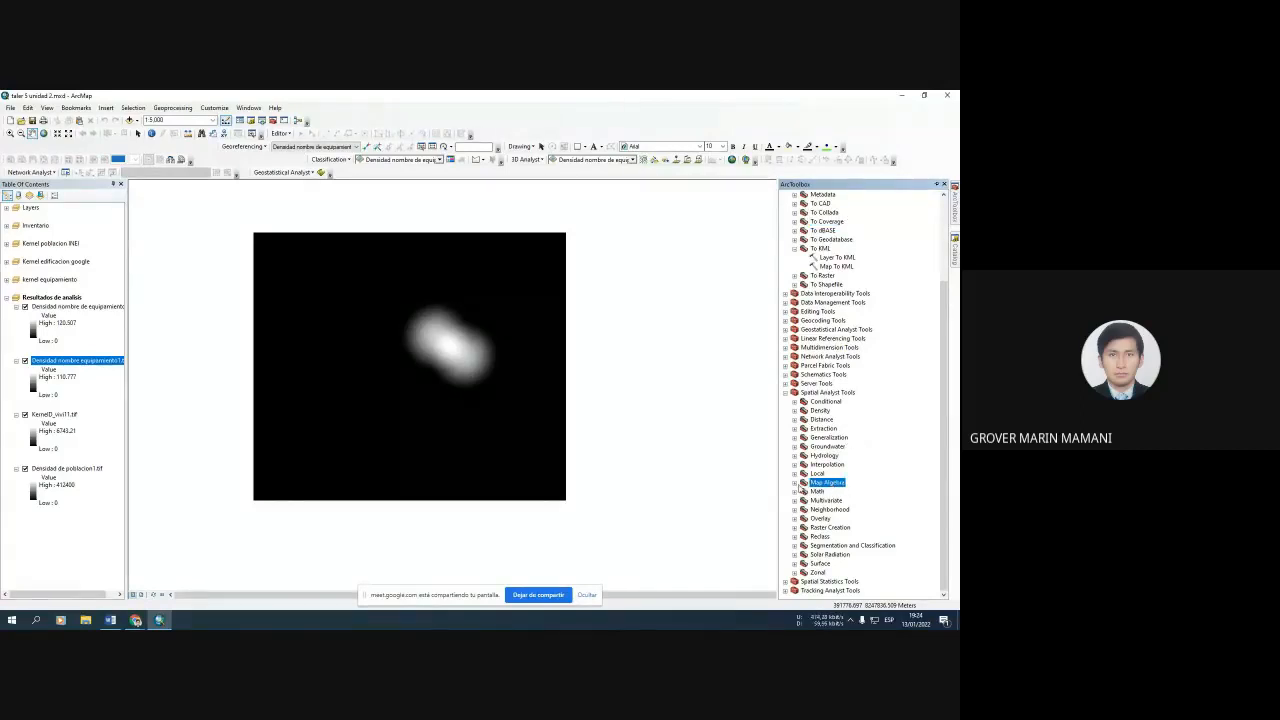
pyautogui.click(795, 483)
pyautogui.click(849, 492)
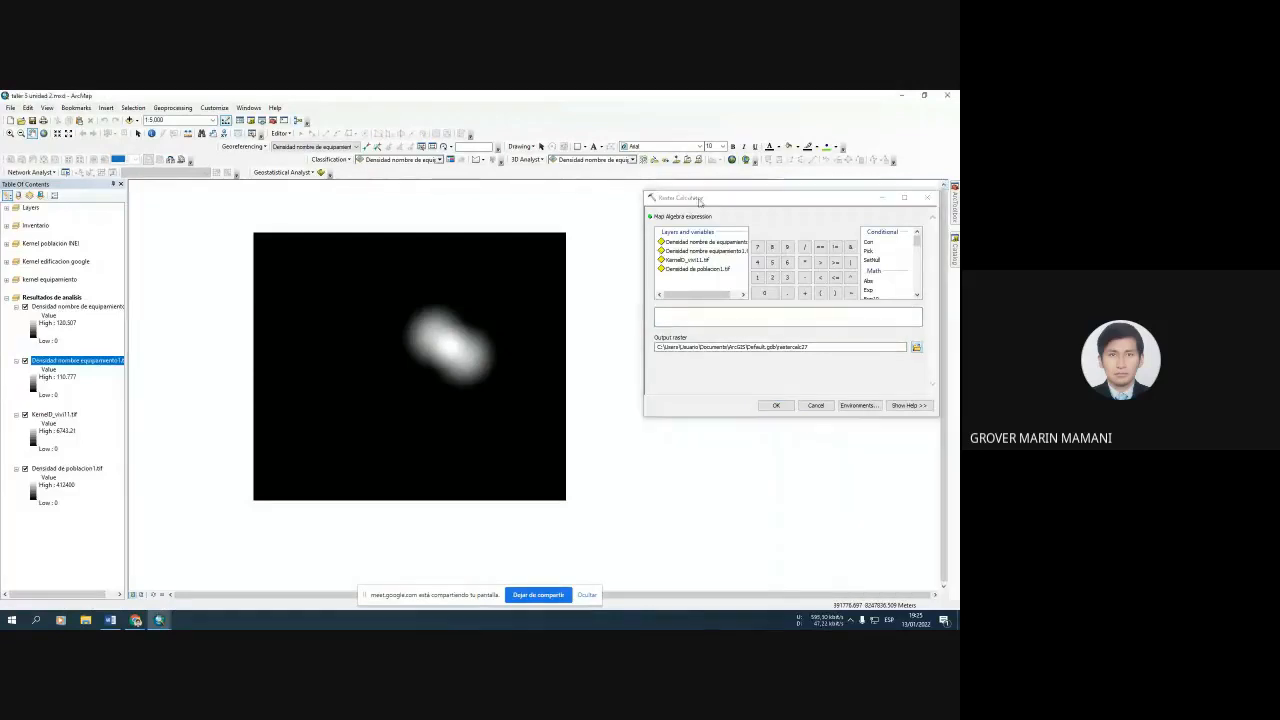
pyautogui.moveTo(700, 201); pyautogui.dragTo(366, 213)
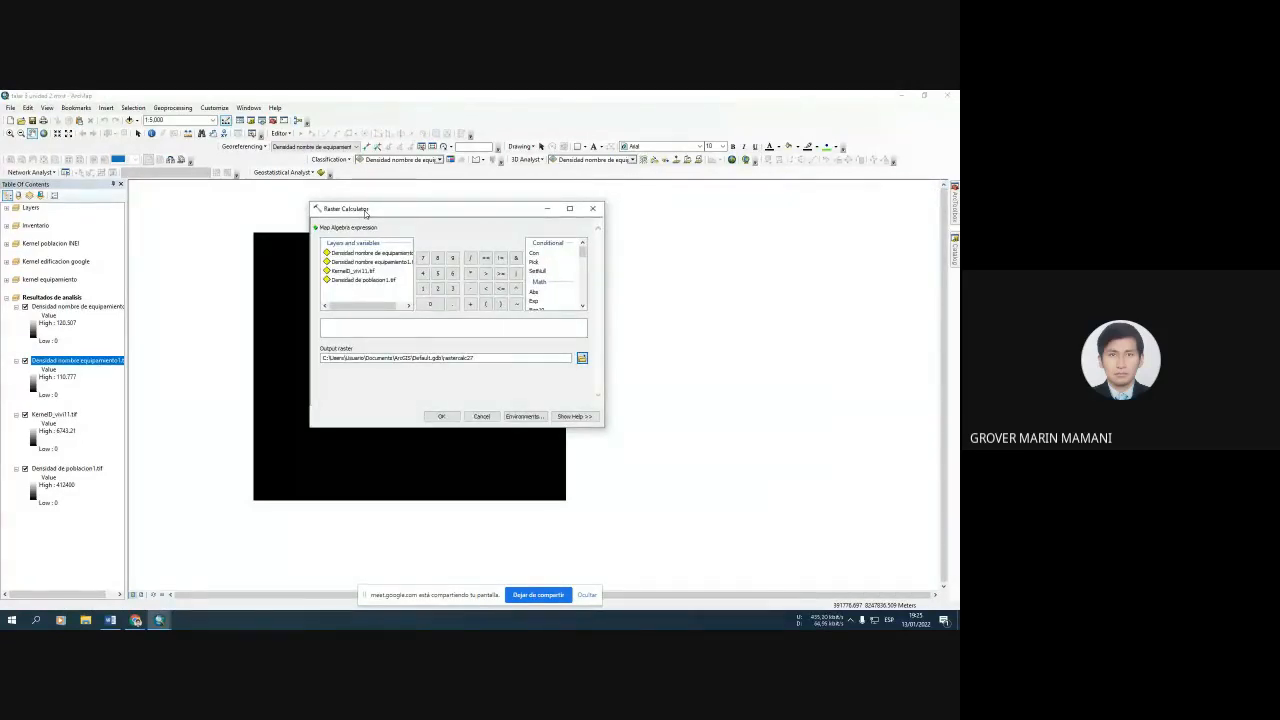
# Start the map algebra expression with the population density raster weighted by 0.4: "Densidad de poblacion1.tif"*0.4+.
pyautogui.click(368, 281)
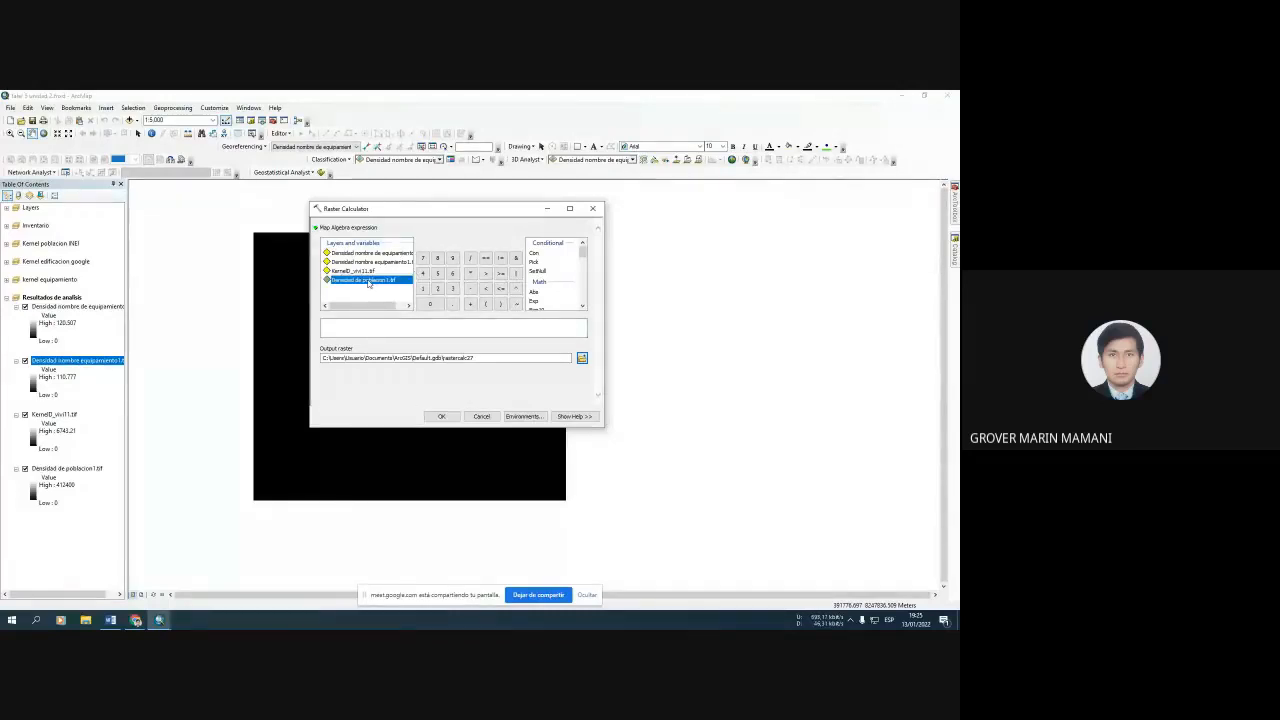
pyautogui.doubleClick(368, 281)
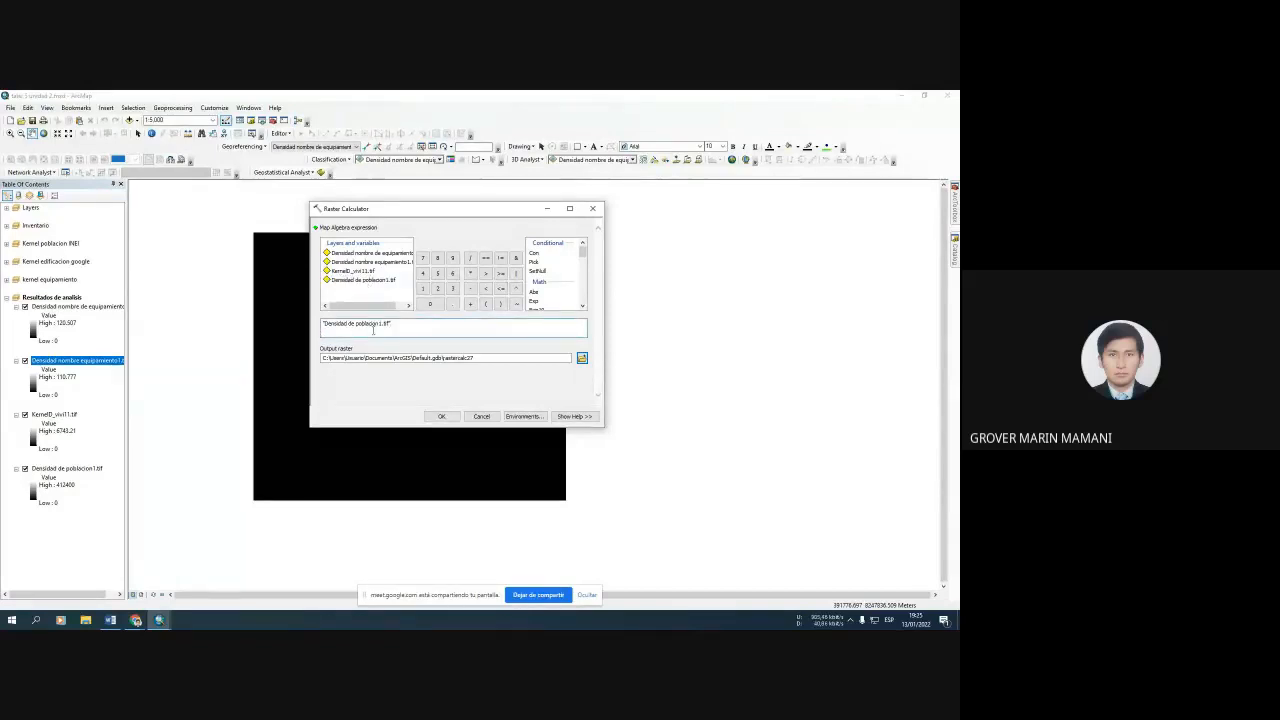
pyautogui.write('*0.4+')
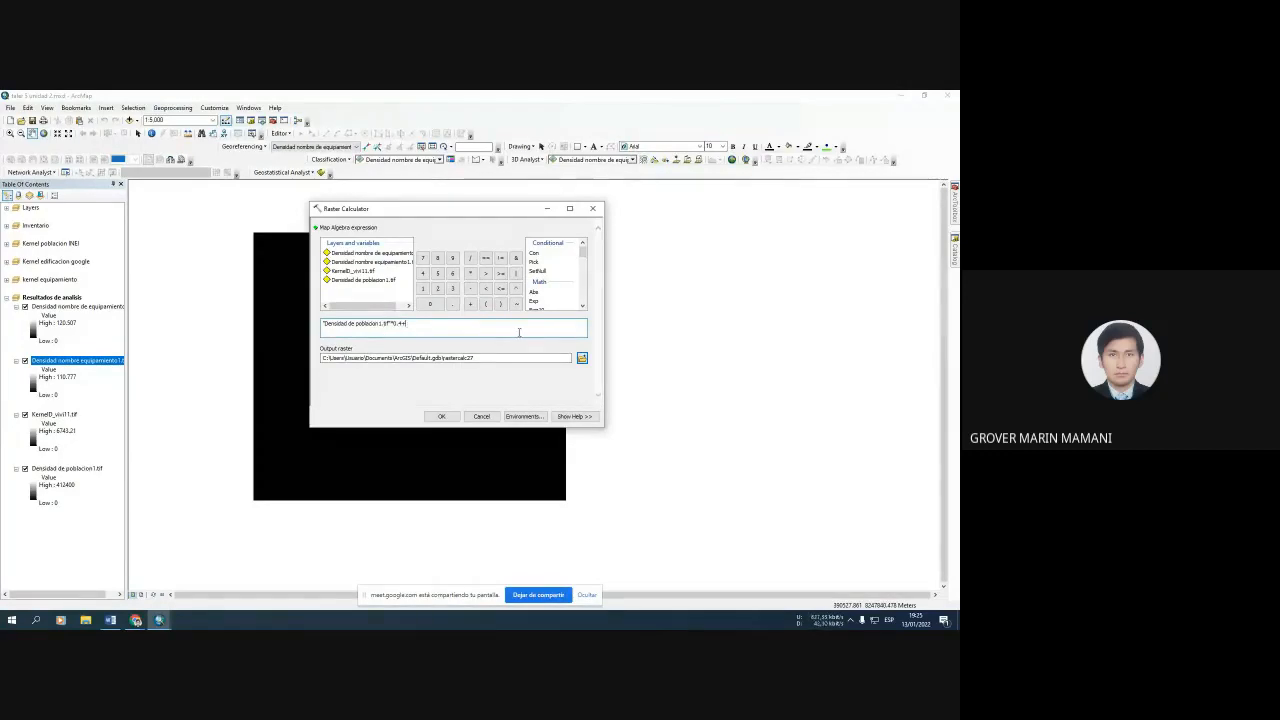
# Check the building weight in the Word outline, and back in ArcMap append "KernelD_vivi11.tif"*0.3+ to the expression.
pyautogui.click(111, 621)
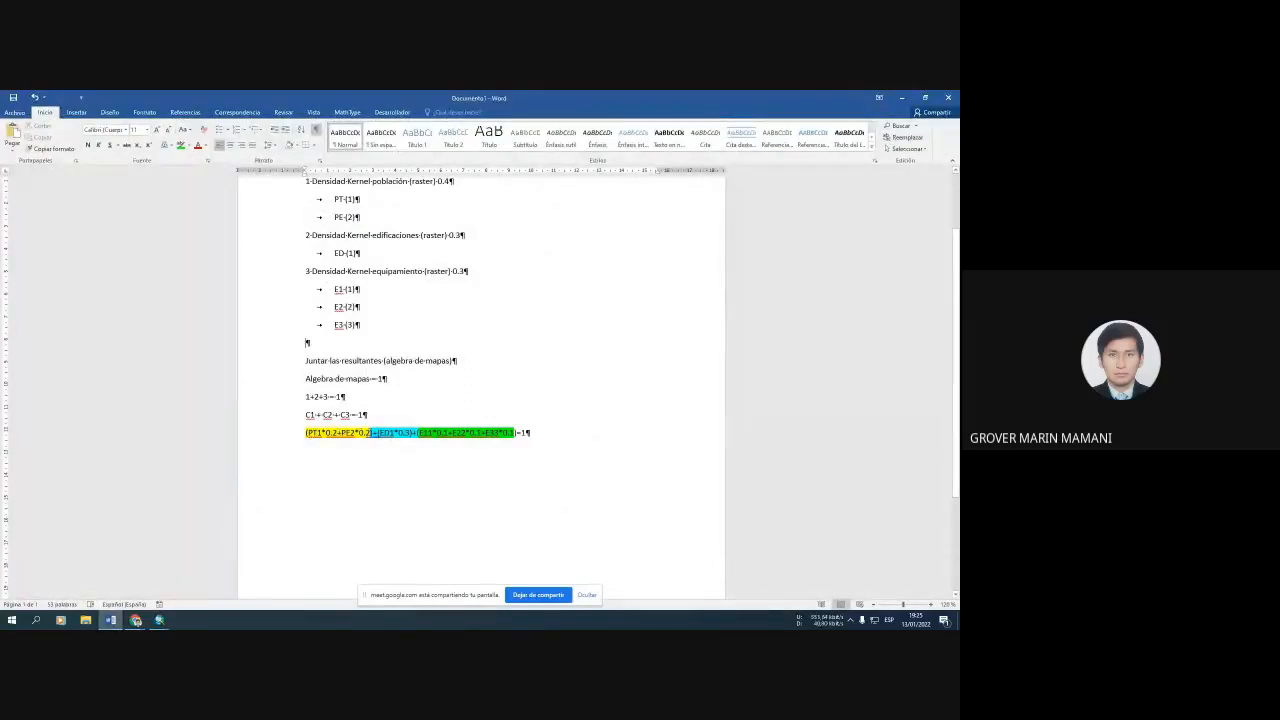
pyautogui.scroll(1, 315, 340)
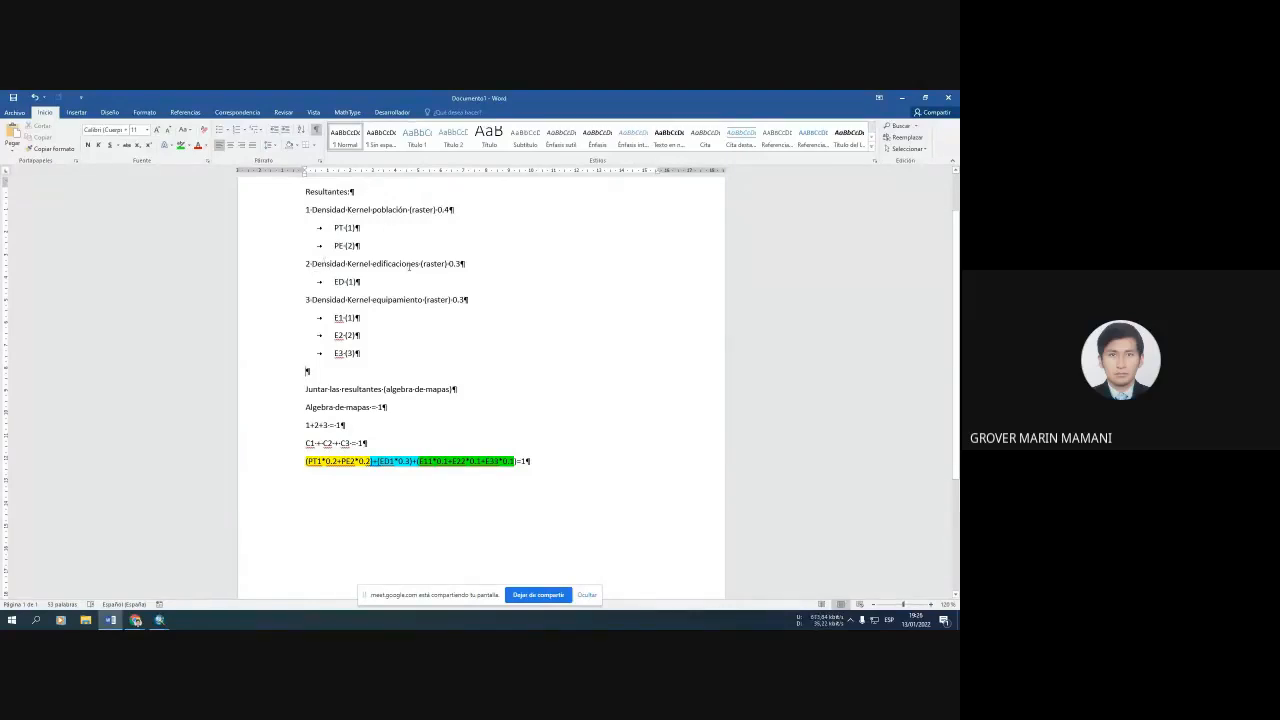
pyautogui.click(901, 97)
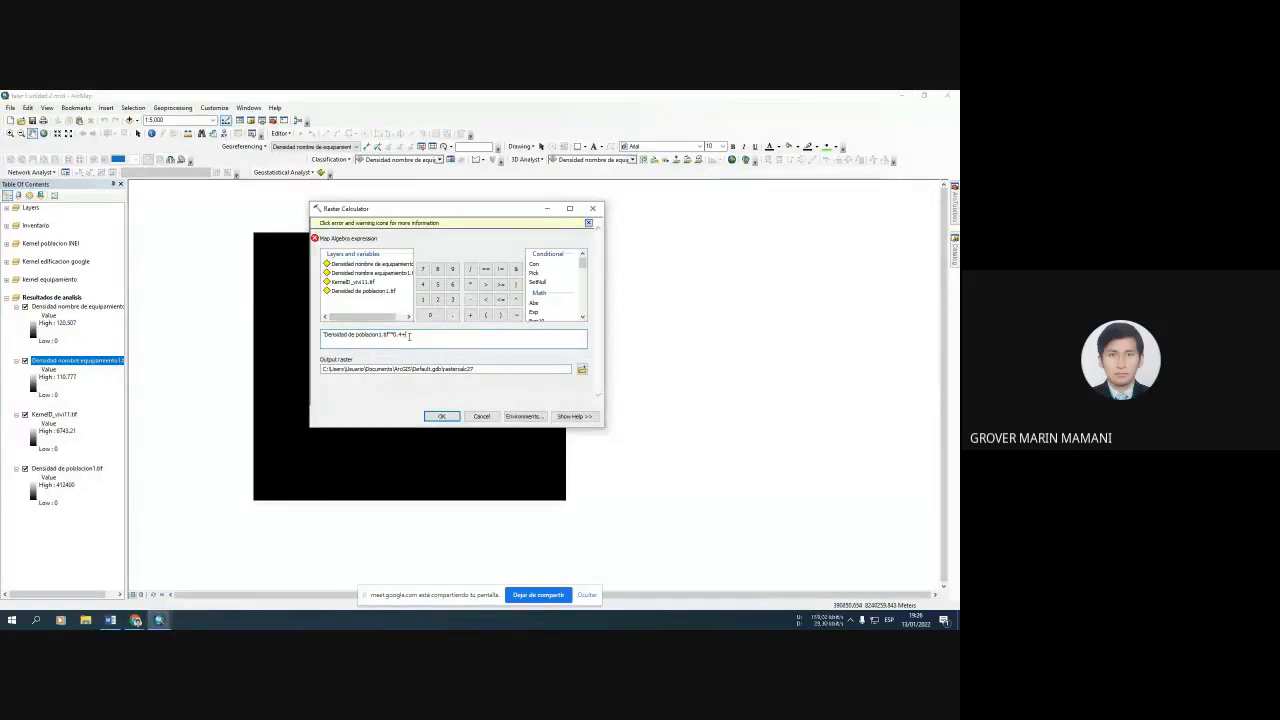
pyautogui.click(360, 284)
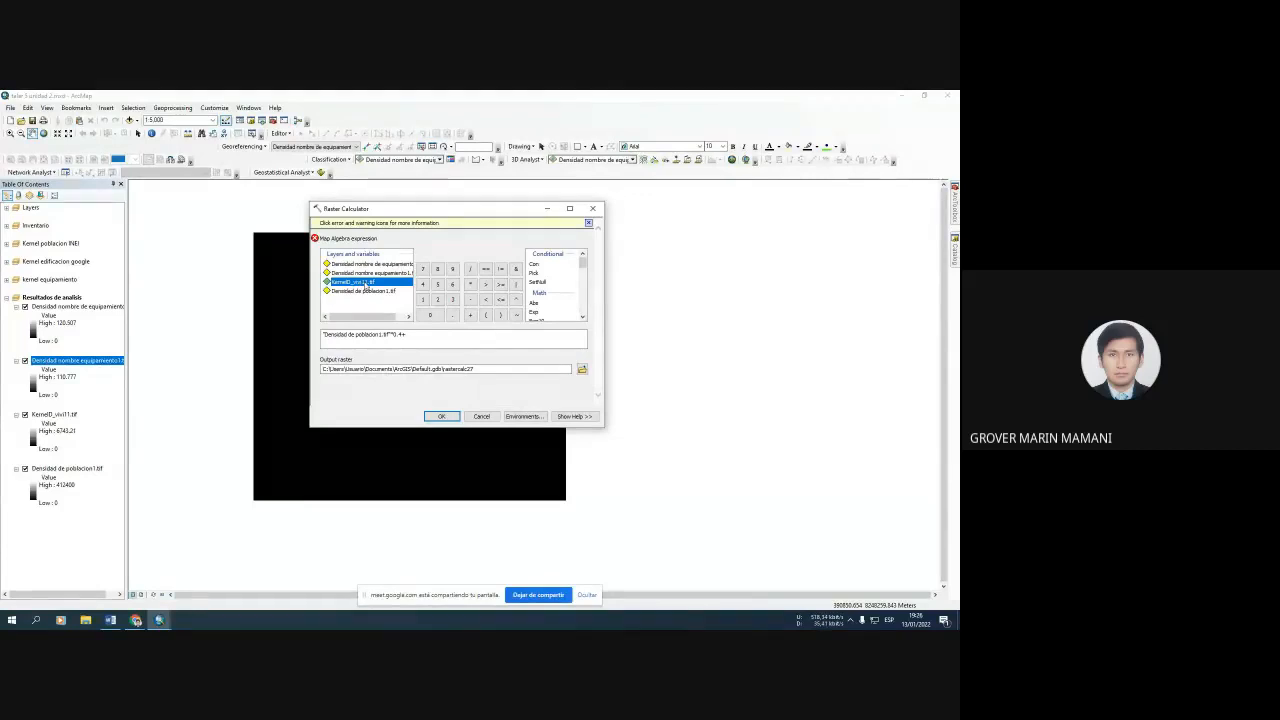
pyautogui.doubleClick(366, 285)
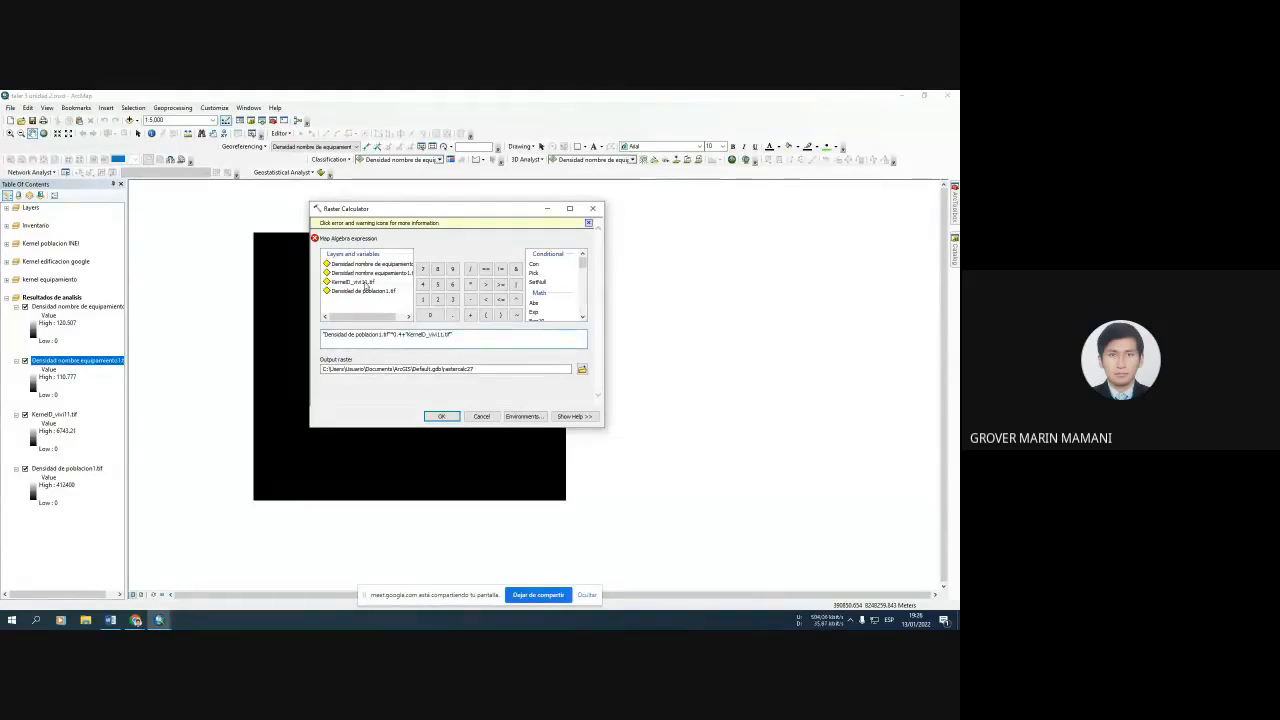
pyautogui.write('*0.')
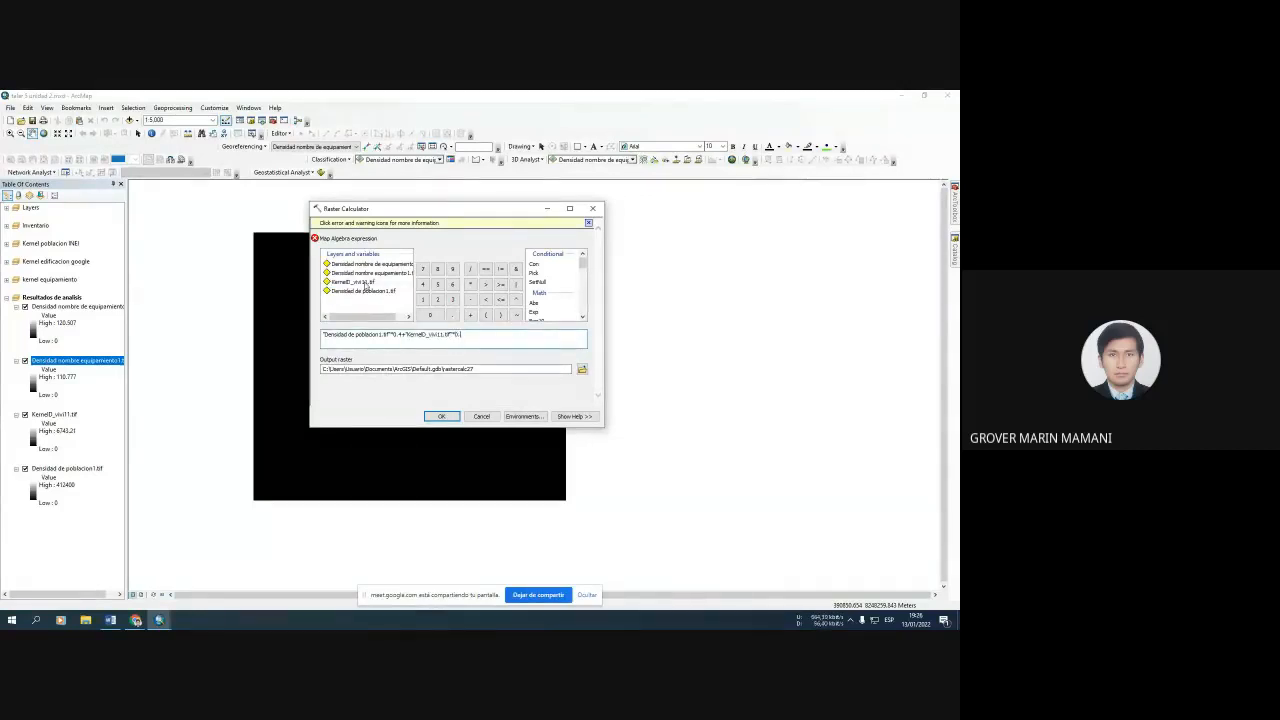
pyautogui.write('3+')
# Append both equipment density rasters to the expression, each weighted by 0.15, and clear the expression's error flag.
pyautogui.doubleClick(380, 268)
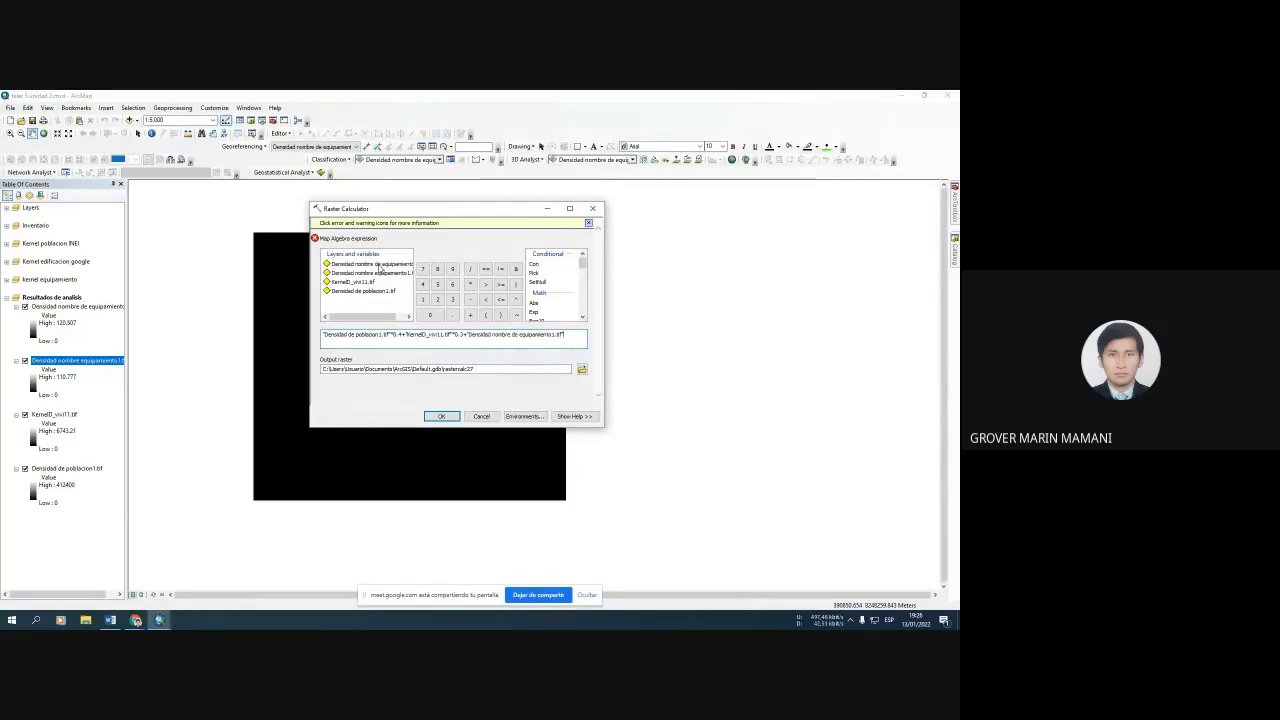
pyautogui.write('*0.15+')
pyautogui.doubleClick(382, 274)
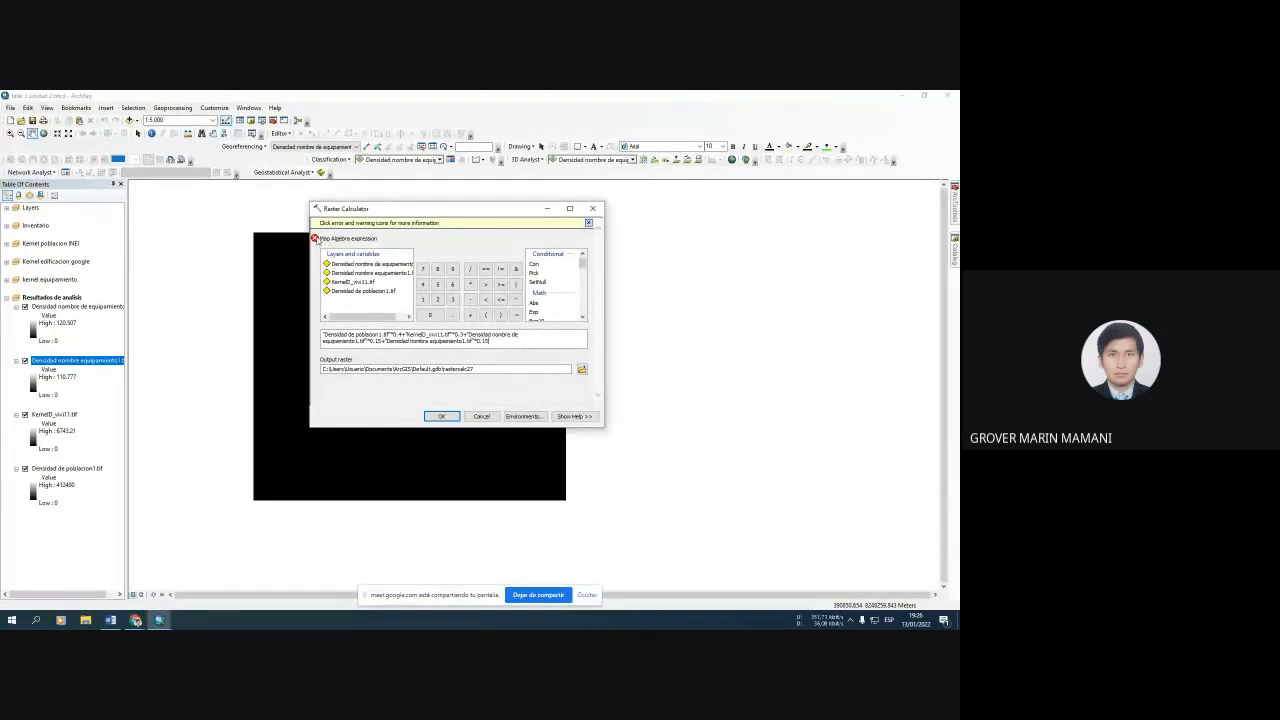
pyautogui.click(315, 239)
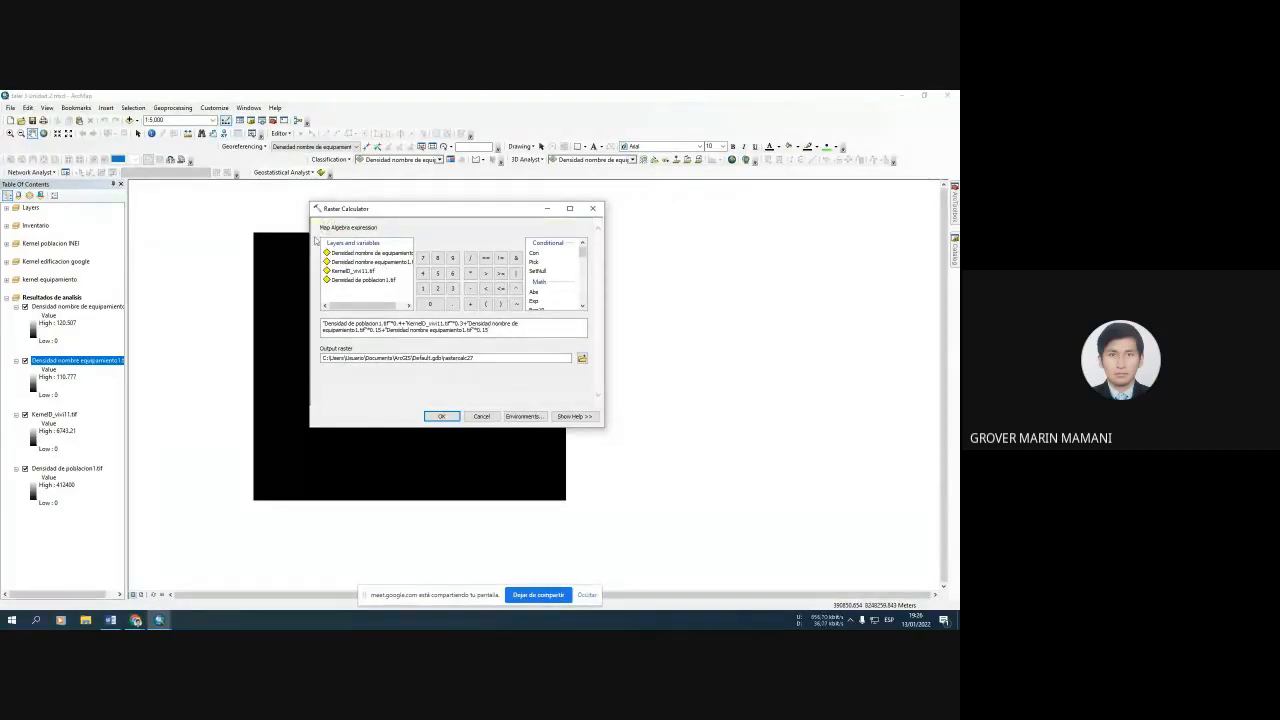
pyautogui.click(498, 331)
# Review the complete weighted expression and run the Raster Calculator with the default output raster.
pyautogui.moveTo(113, 622)
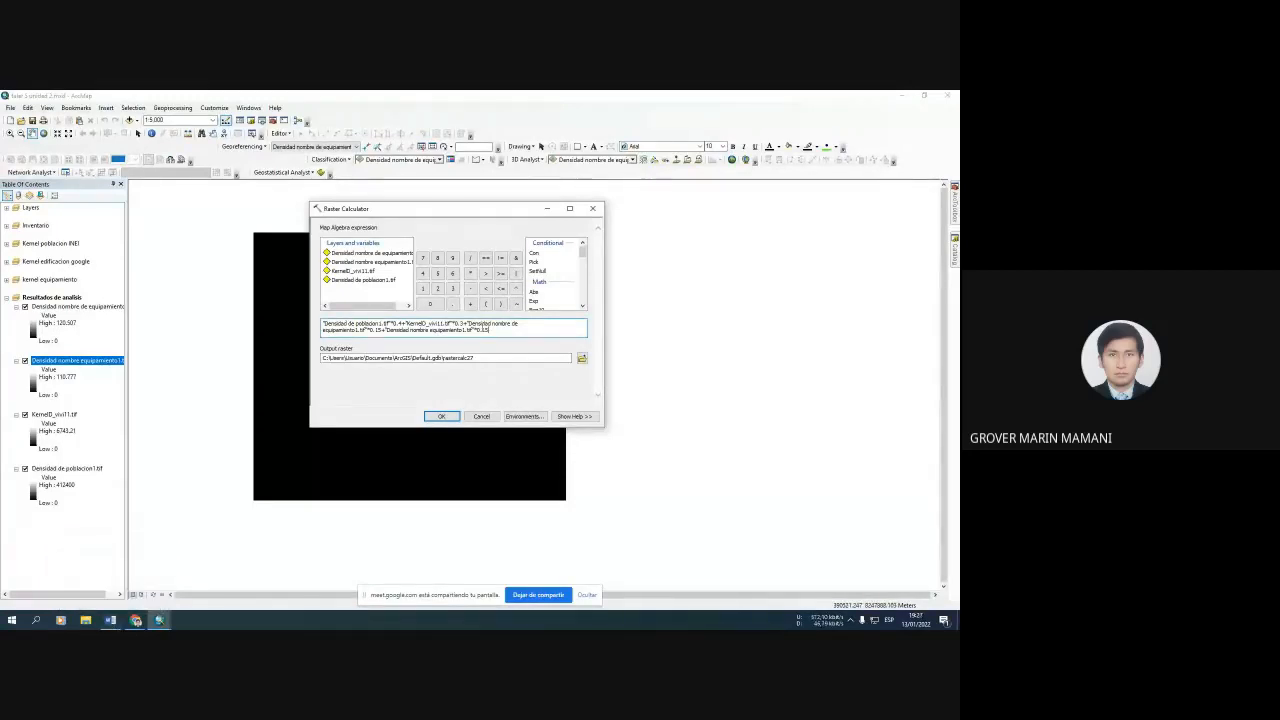
pyautogui.moveTo(491, 330); pyautogui.dragTo(322, 322)
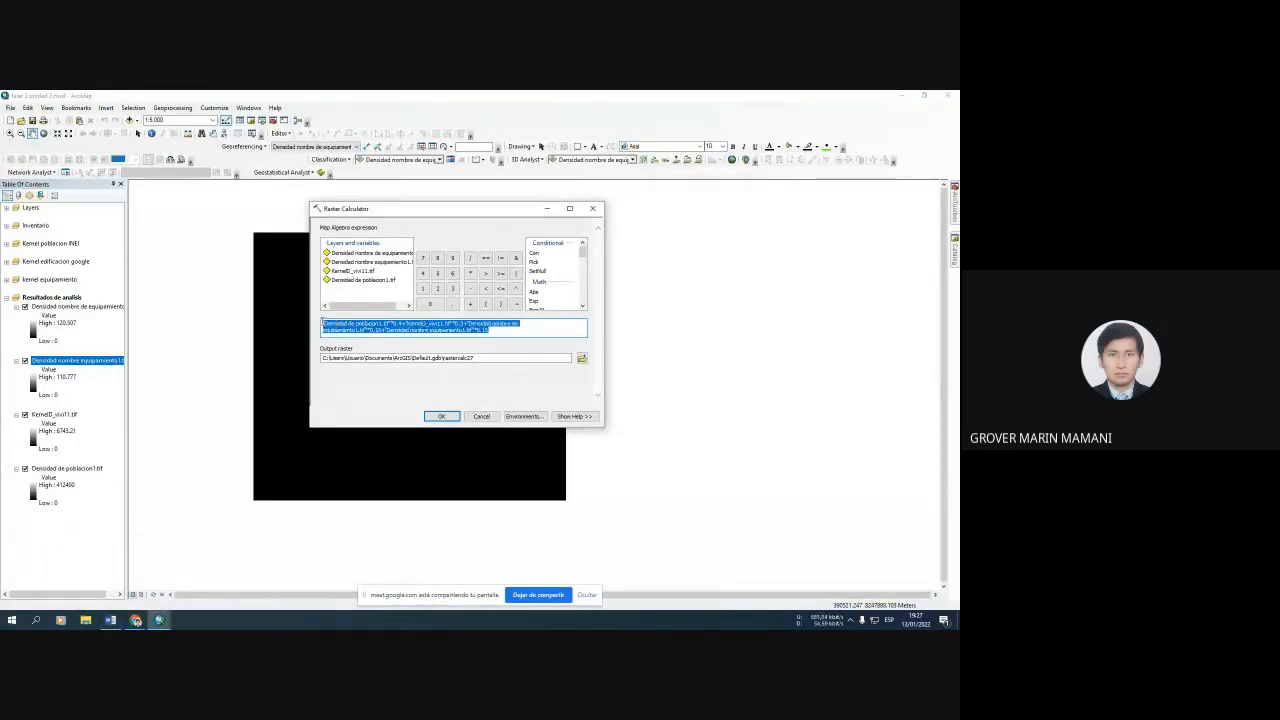
pyautogui.click(492, 330)
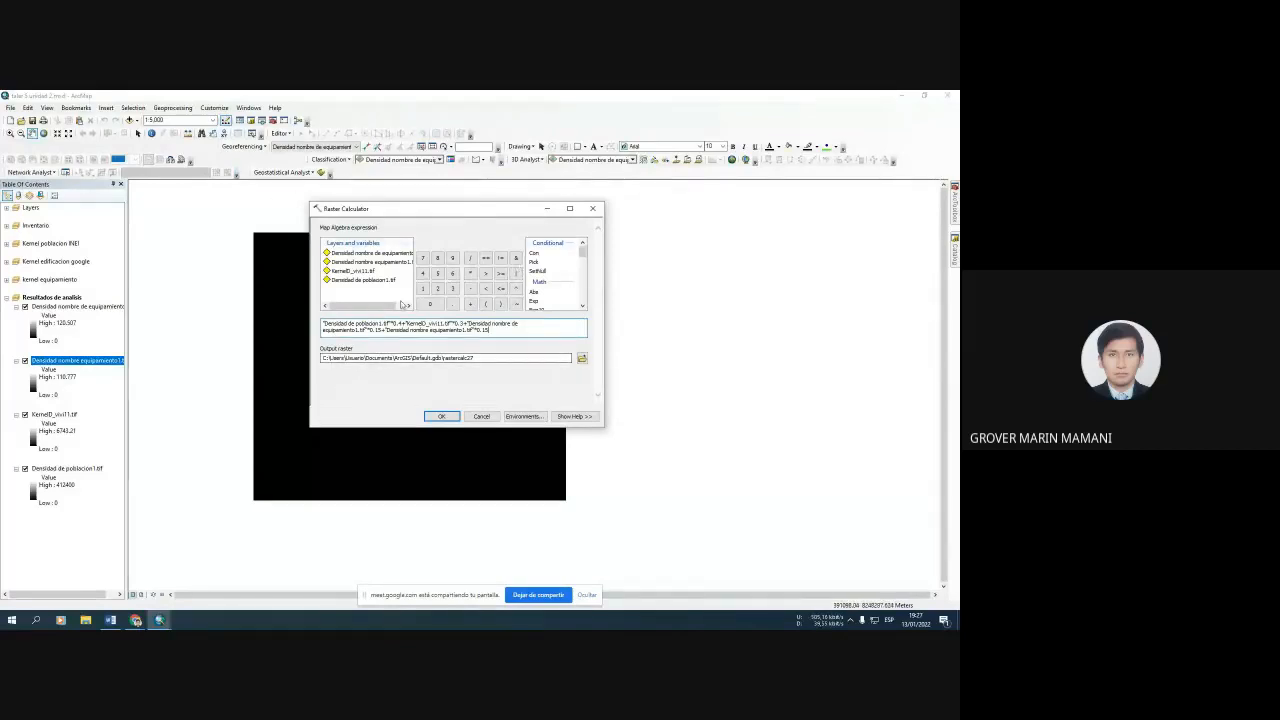
pyautogui.click(437, 416)
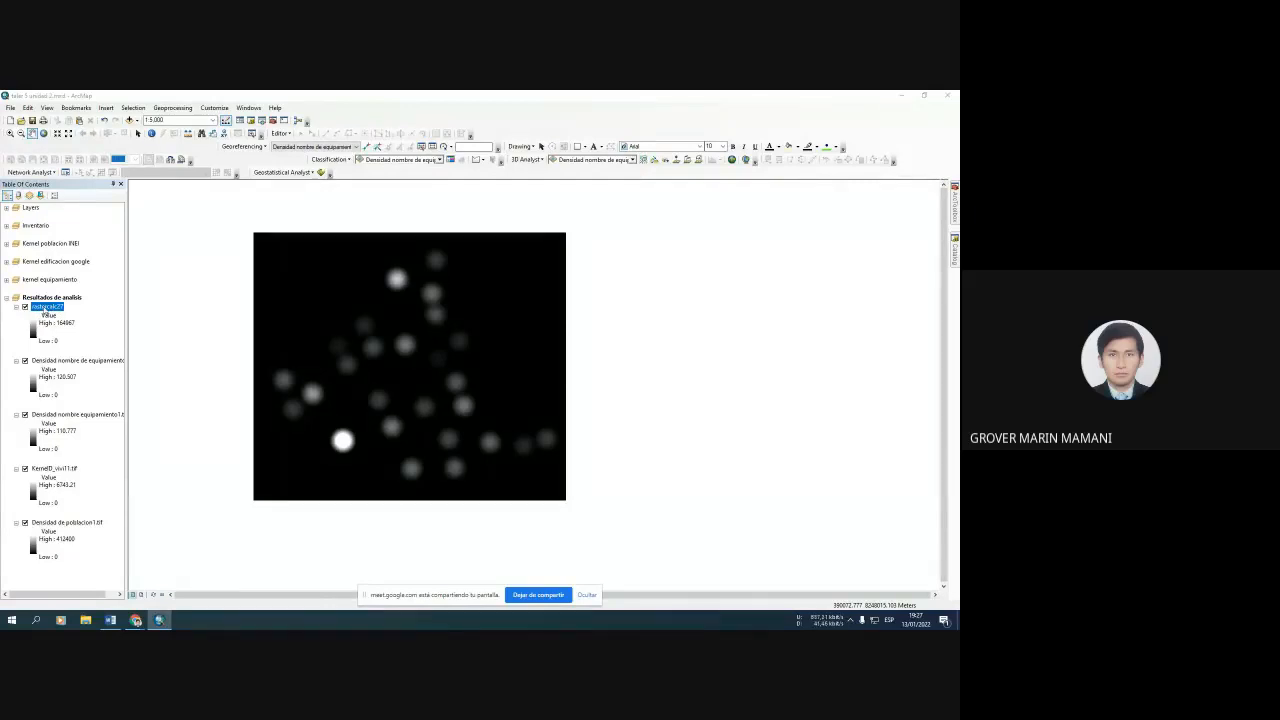
# Collapse the legends of the four input density rasters in the Resultados de análisis data frame.
pyautogui.click(16, 360)
pyautogui.click(16, 369)
pyautogui.click(16, 378)
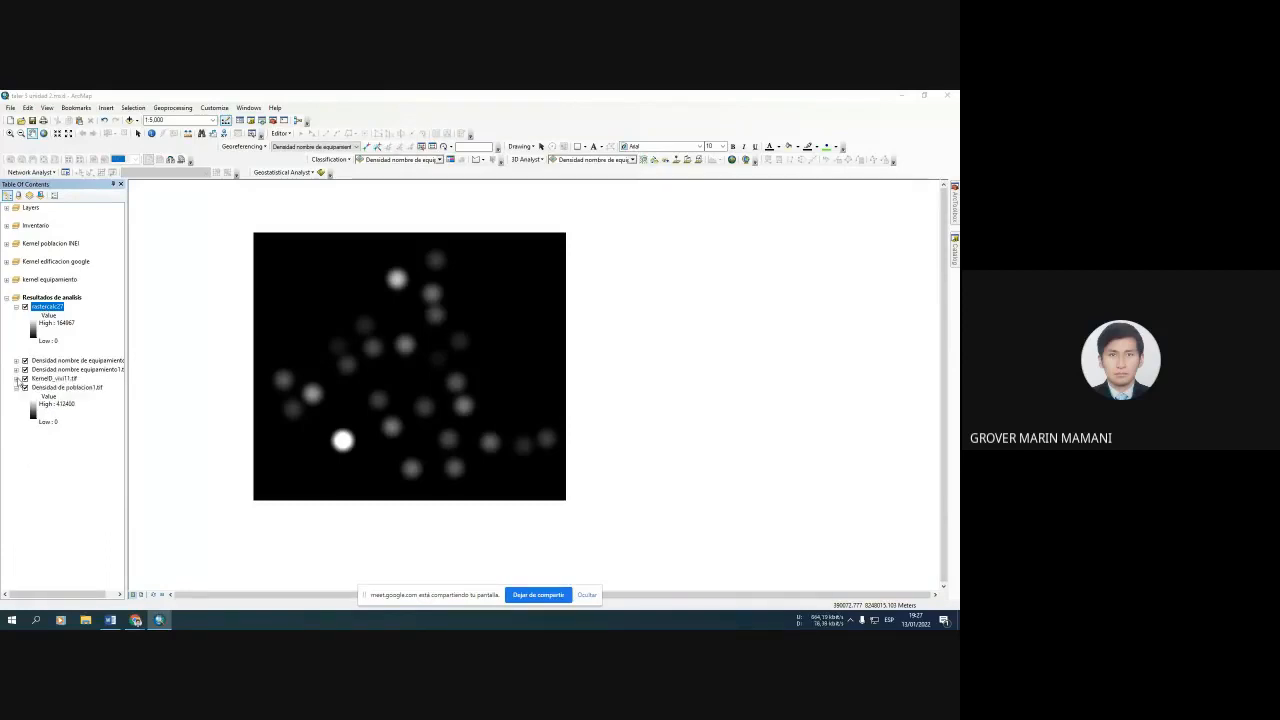
pyautogui.click(16, 387)
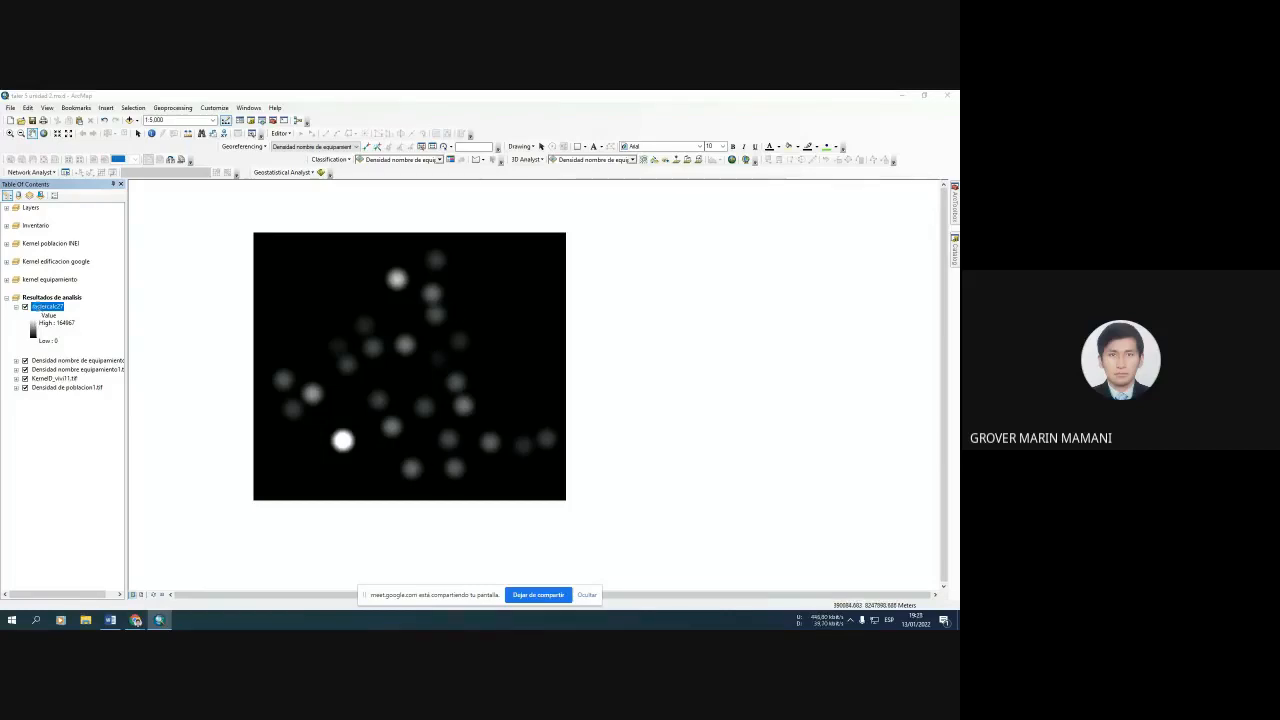
# Symbolize the rastercalc27 result as Classified with 4 classes, using the green-to-yellow-to-red color ramp.
pyautogui.rightClick(38, 307)
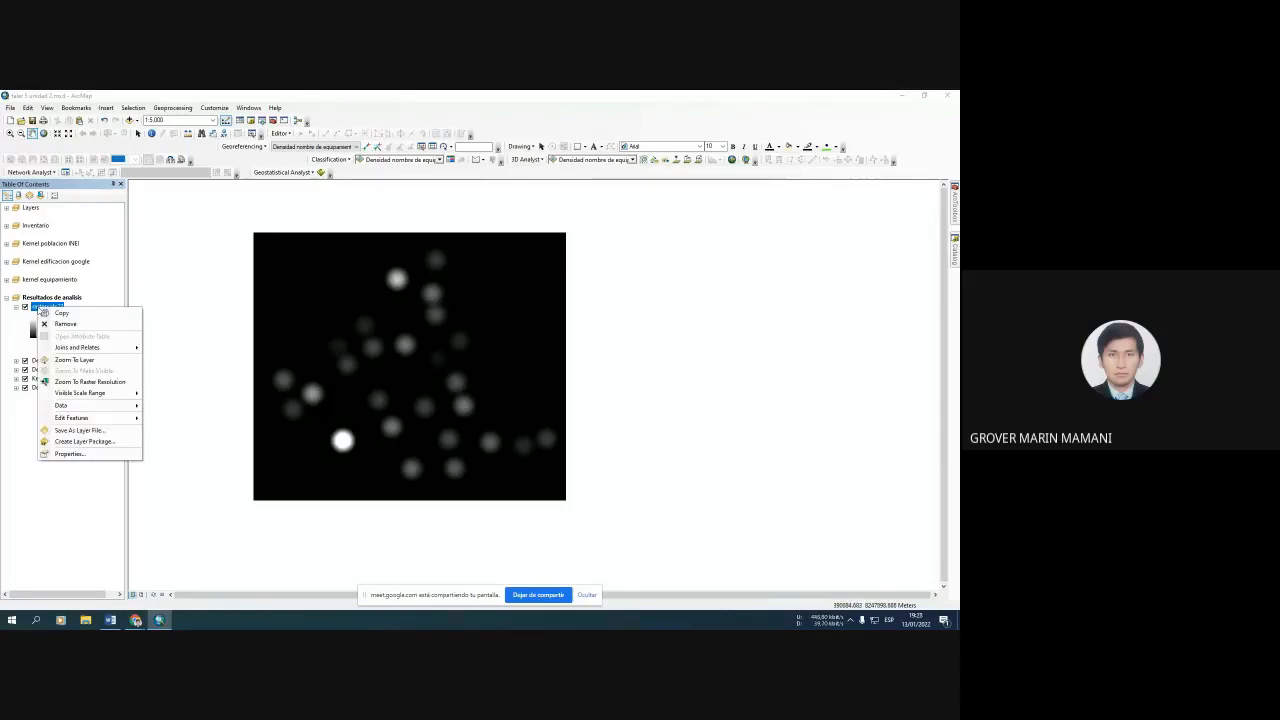
pyautogui.click(68, 454)
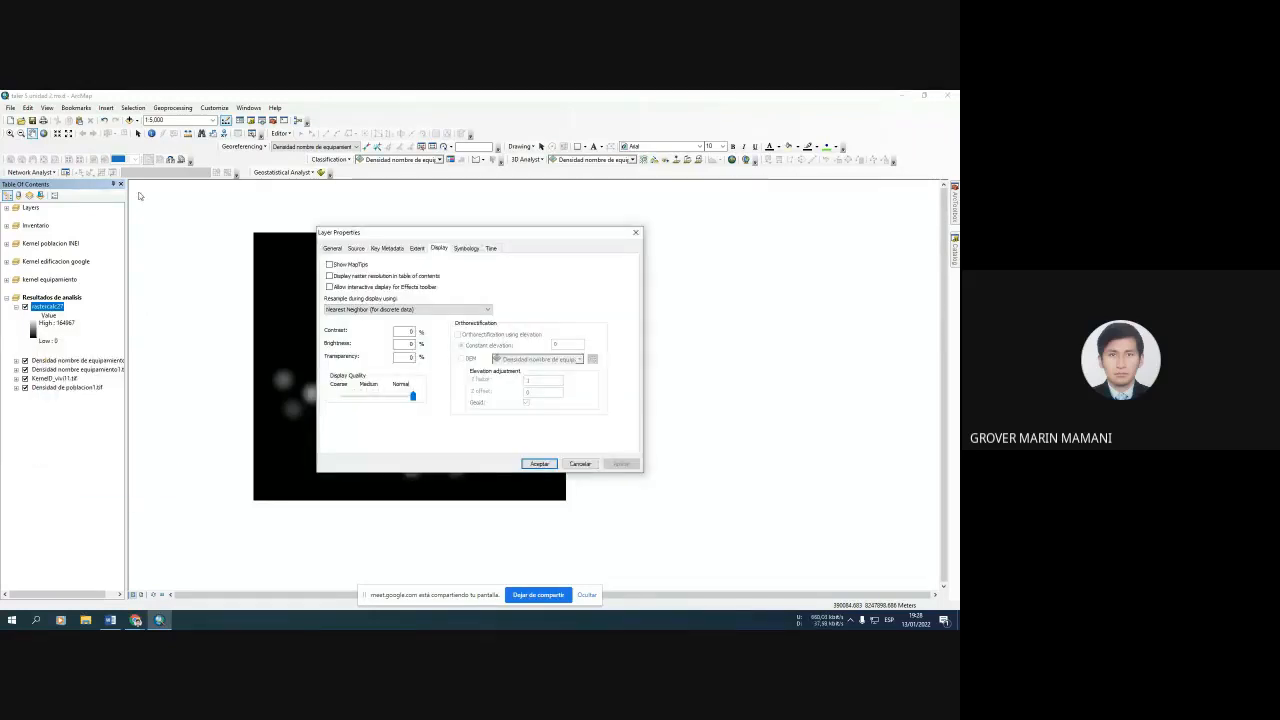
pyautogui.click(468, 248)
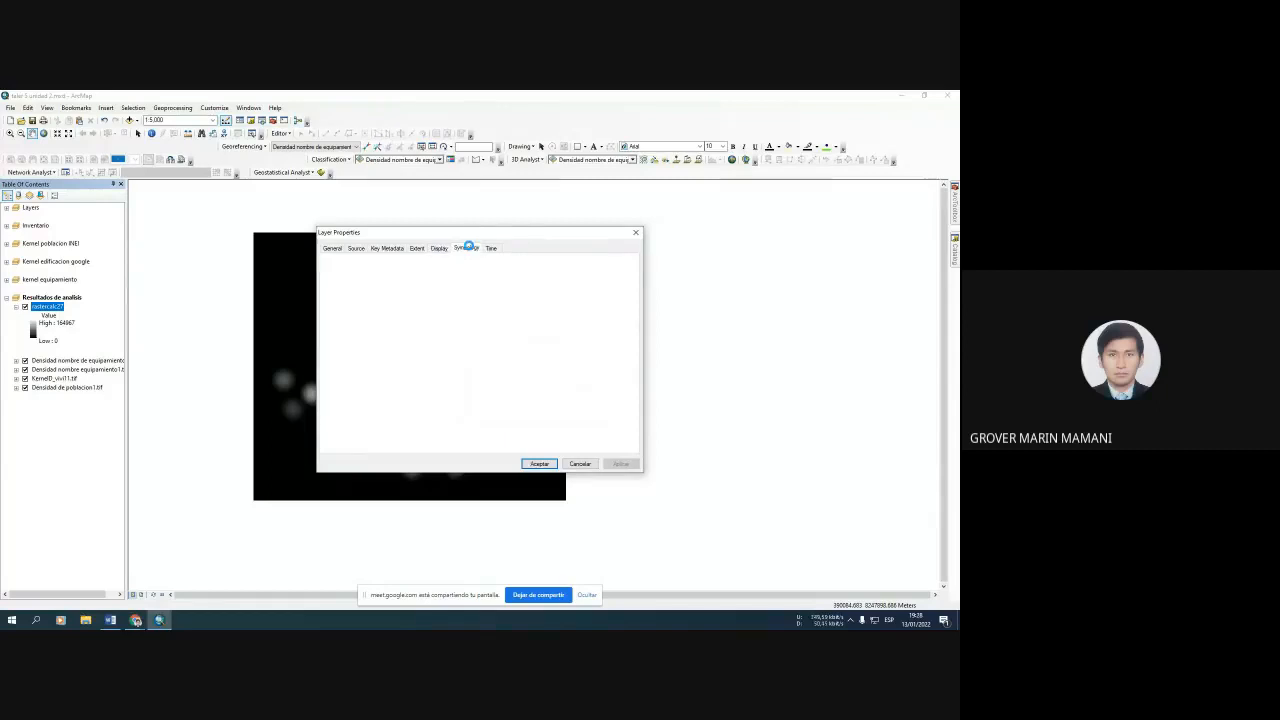
pyautogui.click(338, 278)
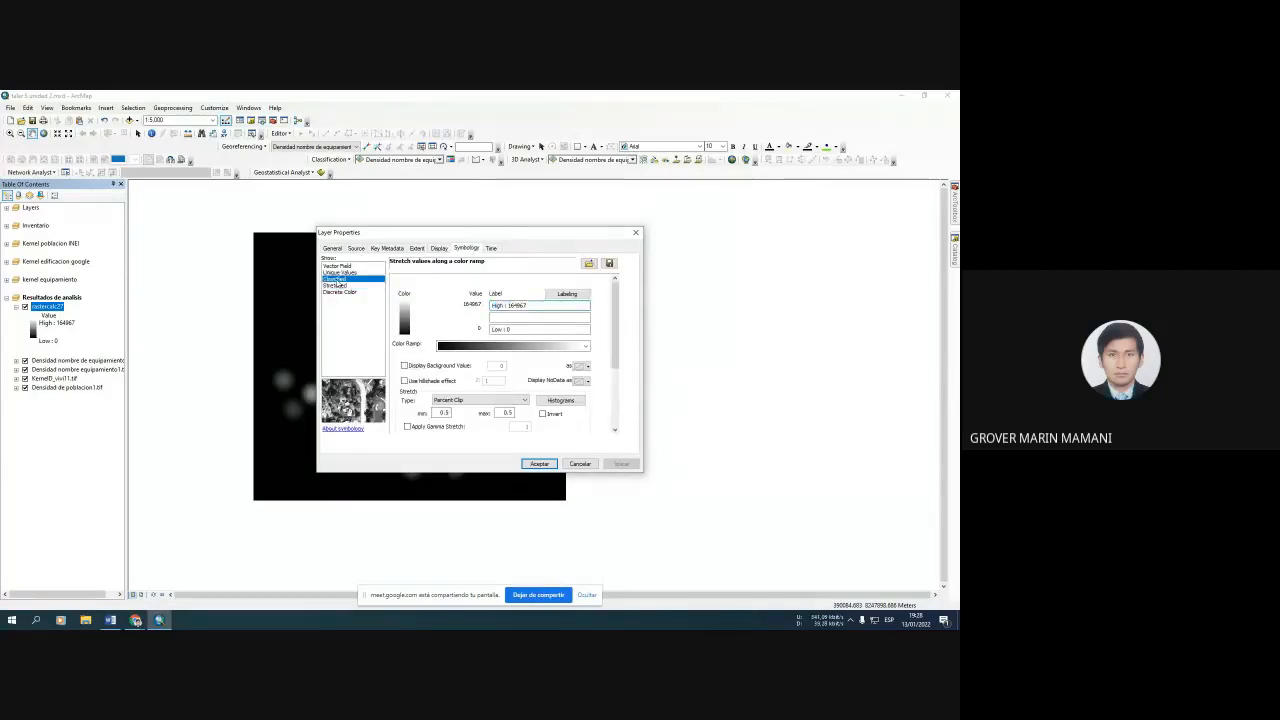
pyautogui.click(553, 310)
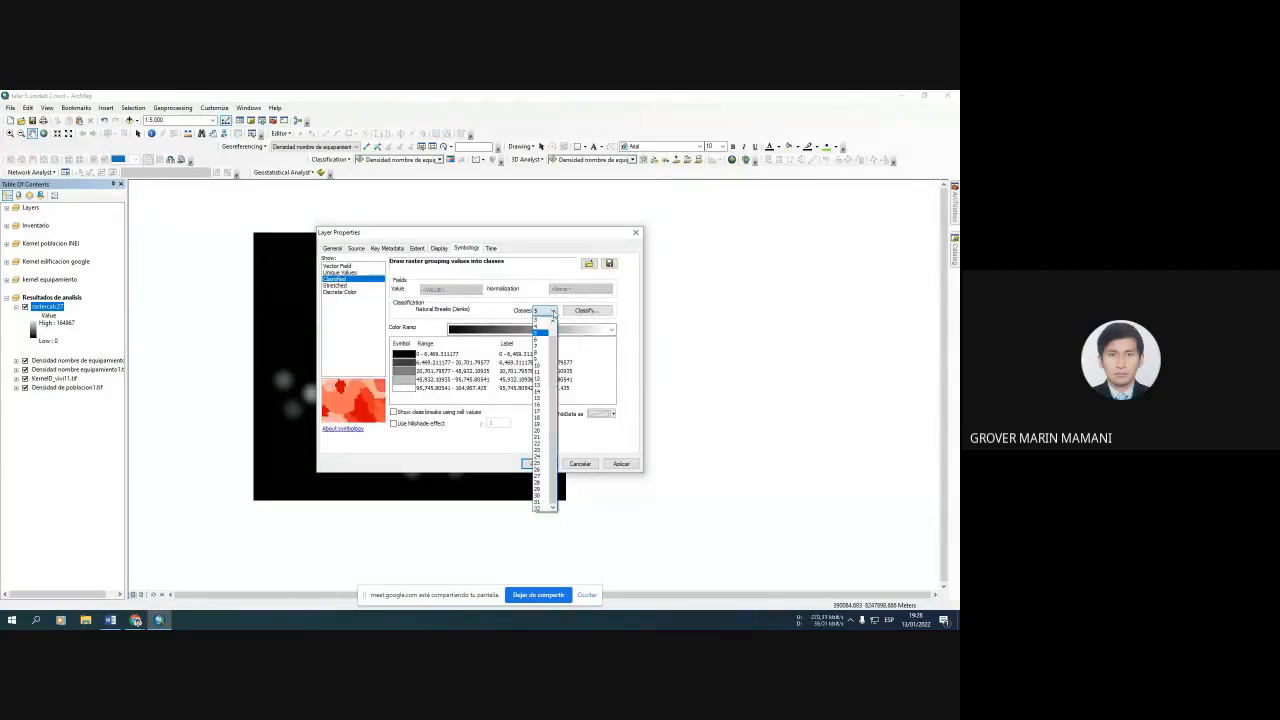
pyautogui.click(539, 328)
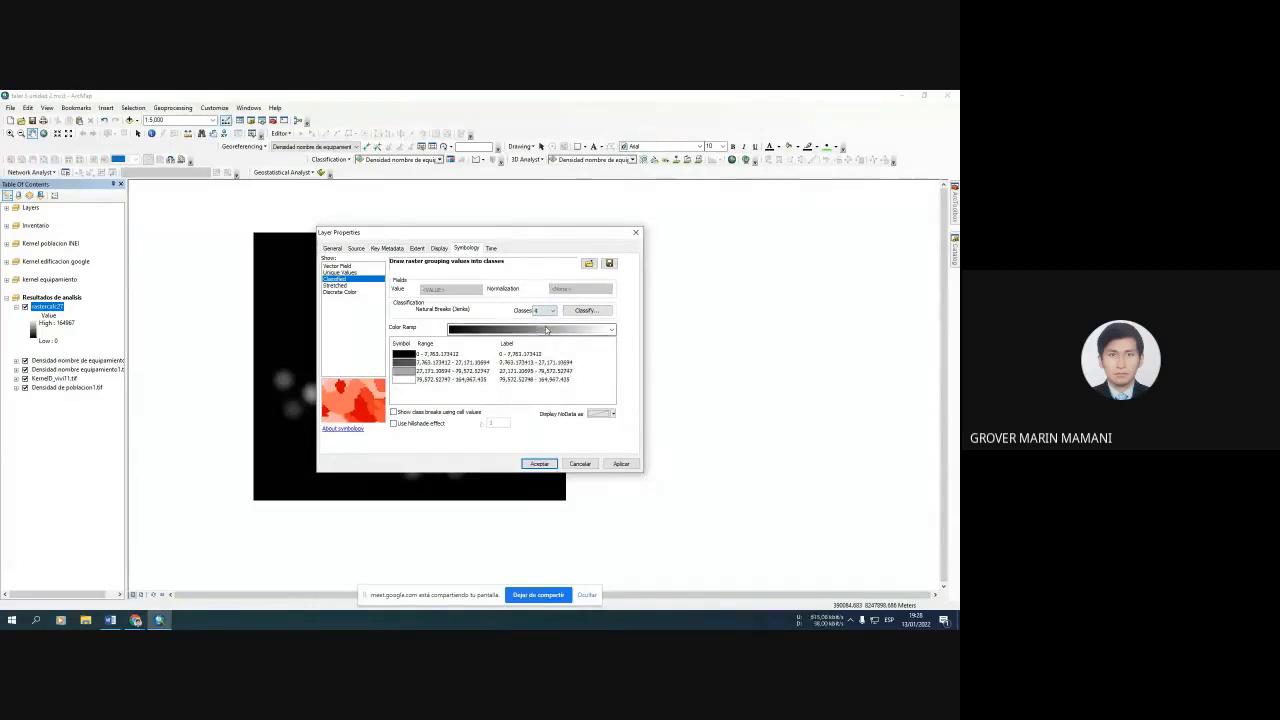
pyautogui.click(553, 331)
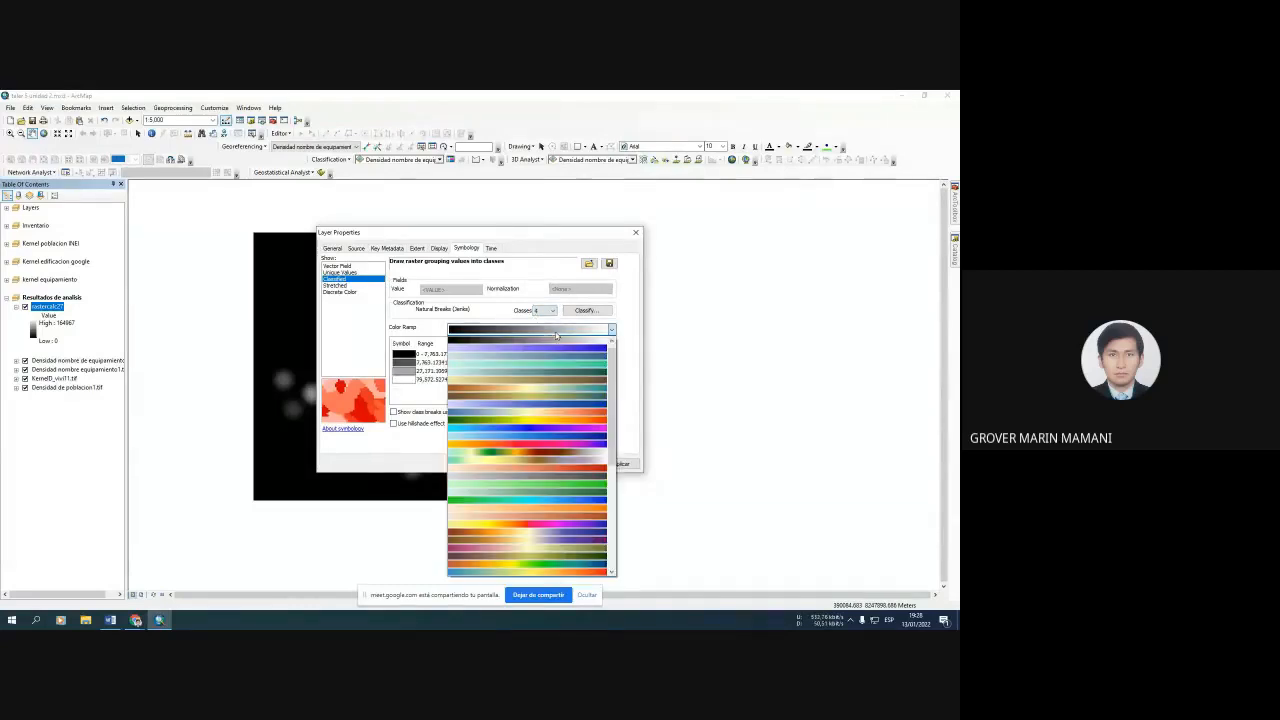
pyautogui.click(481, 424)
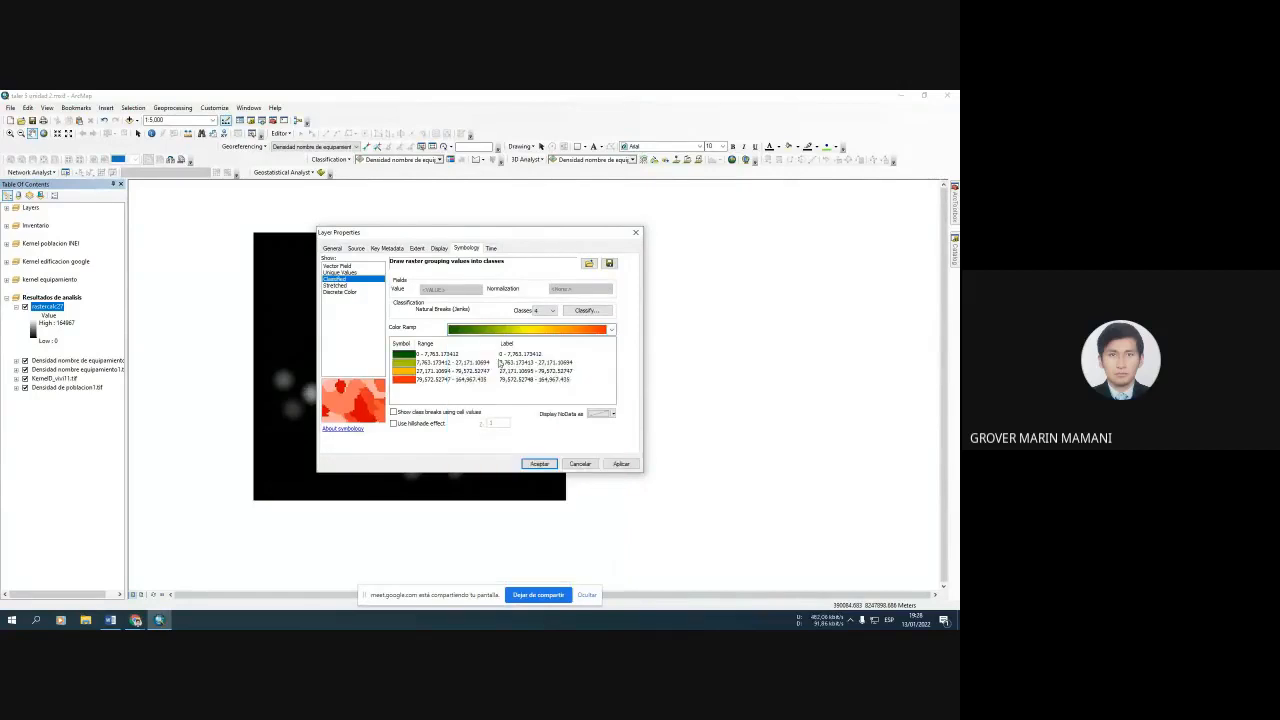
# Set the lowest class of the weighted raster to No Color and apply the symbology.
pyautogui.click(406, 356)
pyautogui.click(406, 356)
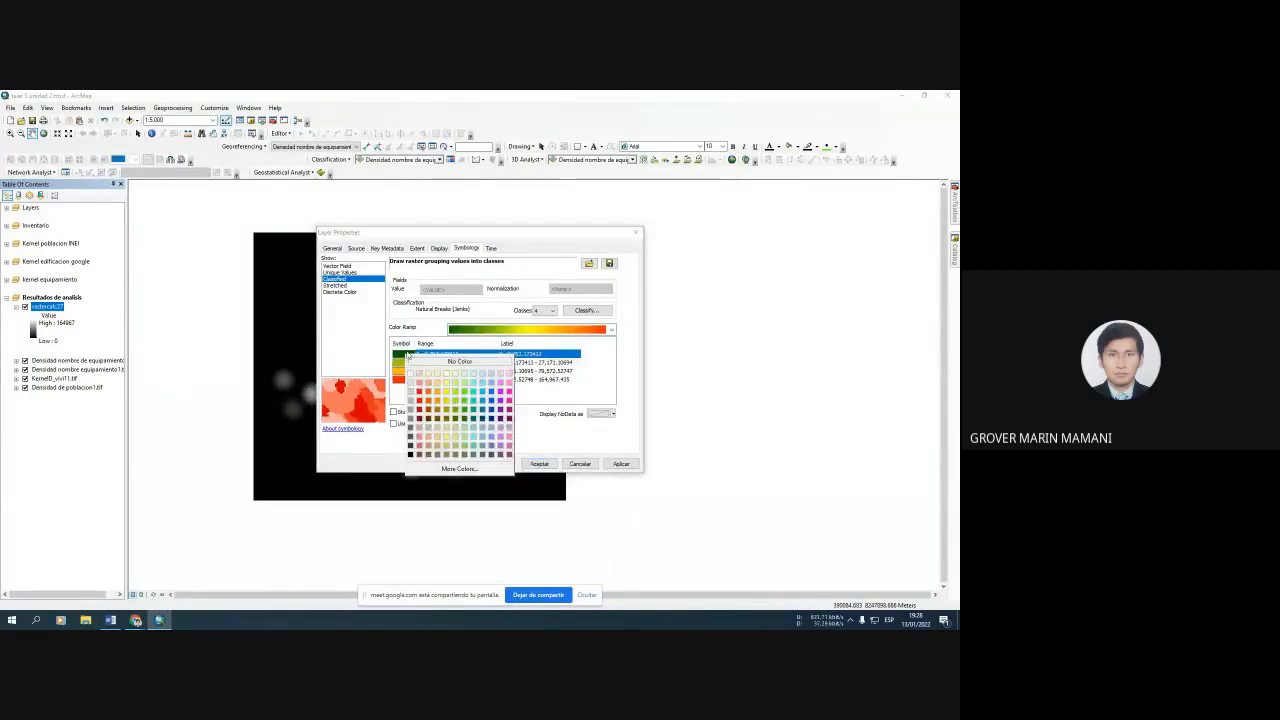
pyautogui.click(408, 368)
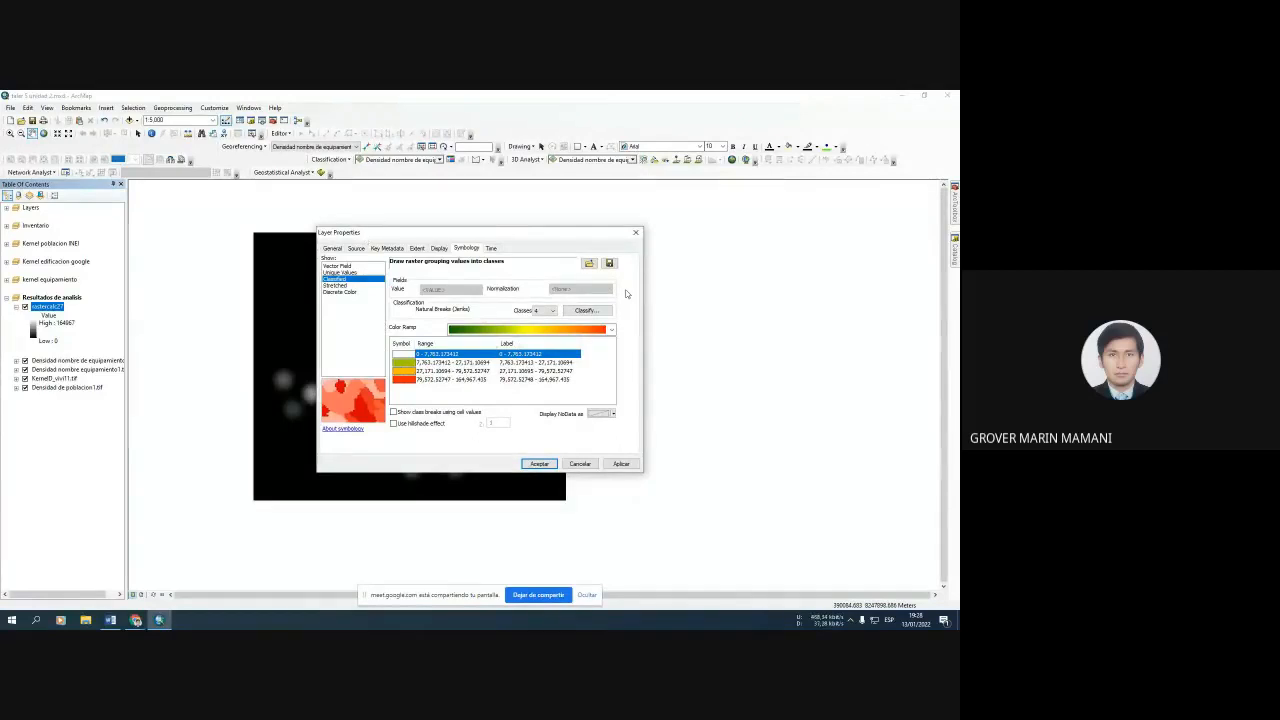
pyautogui.click(620, 464)
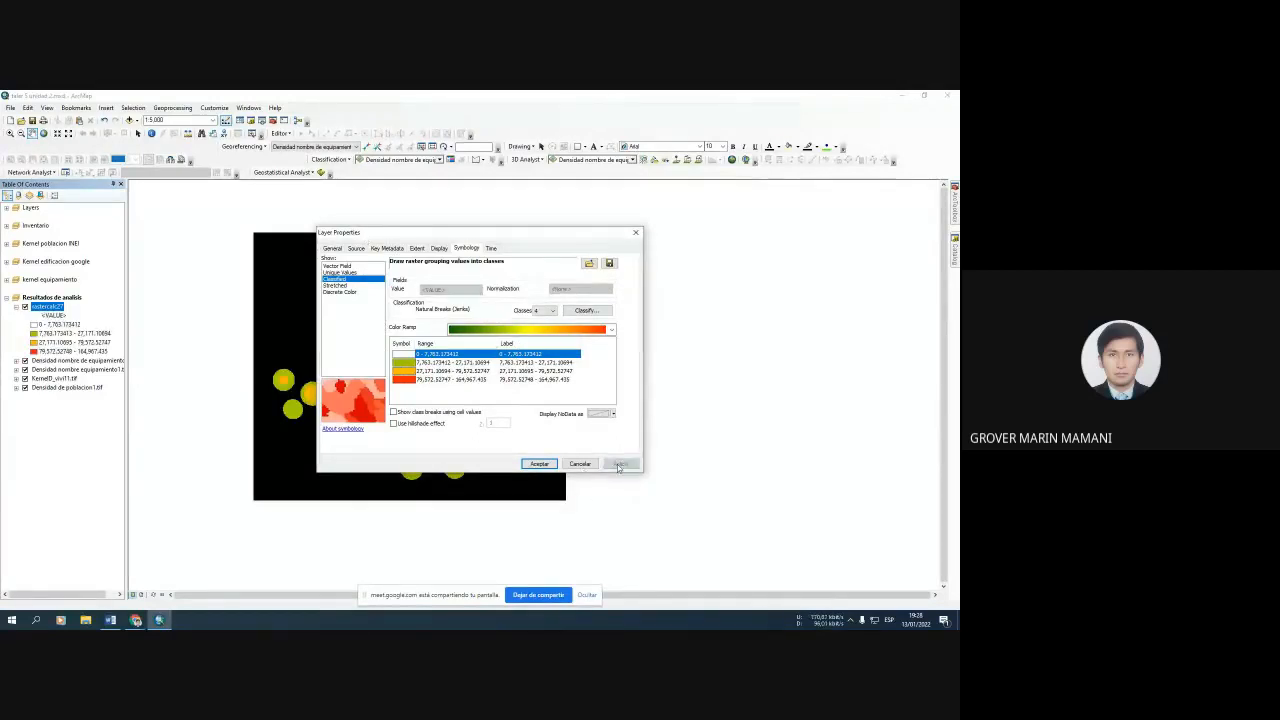
pyautogui.click(538, 464)
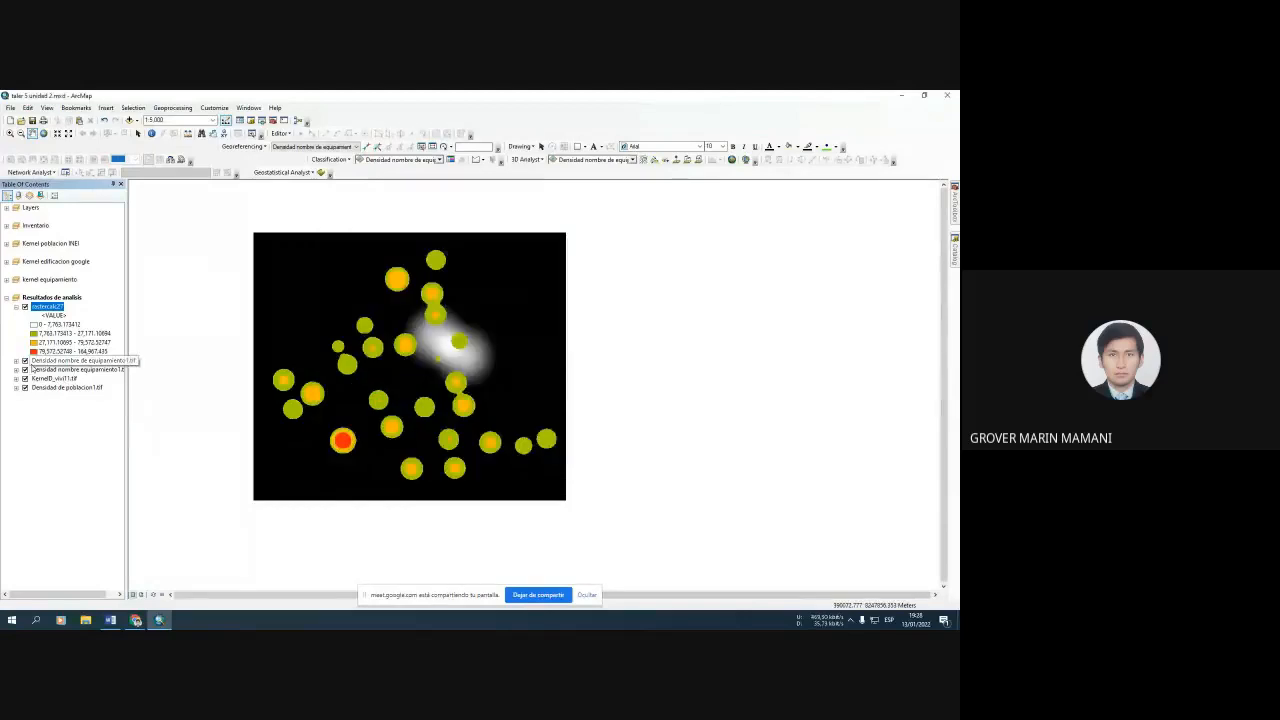
# Hide the four input density rasters in the Resultados de análisis data frame.
pyautogui.click(25, 360)
pyautogui.click(25, 369)
pyautogui.click(25, 378)
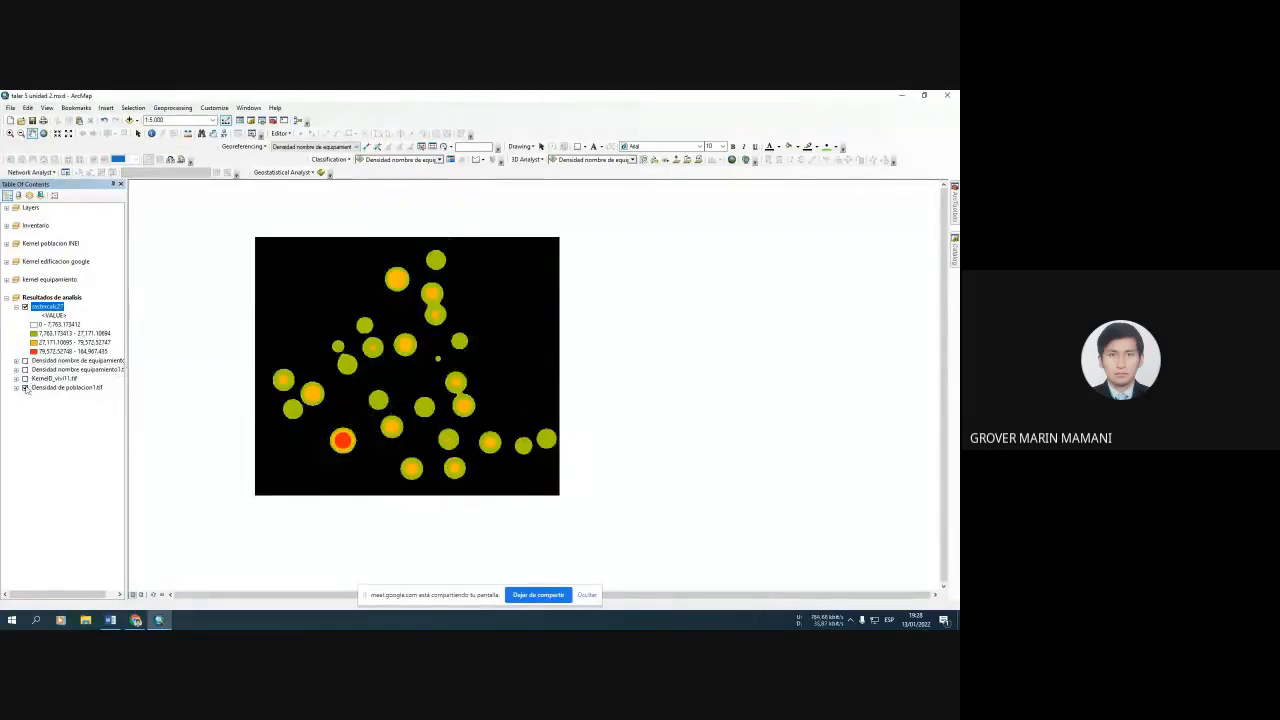
pyautogui.click(25, 387)
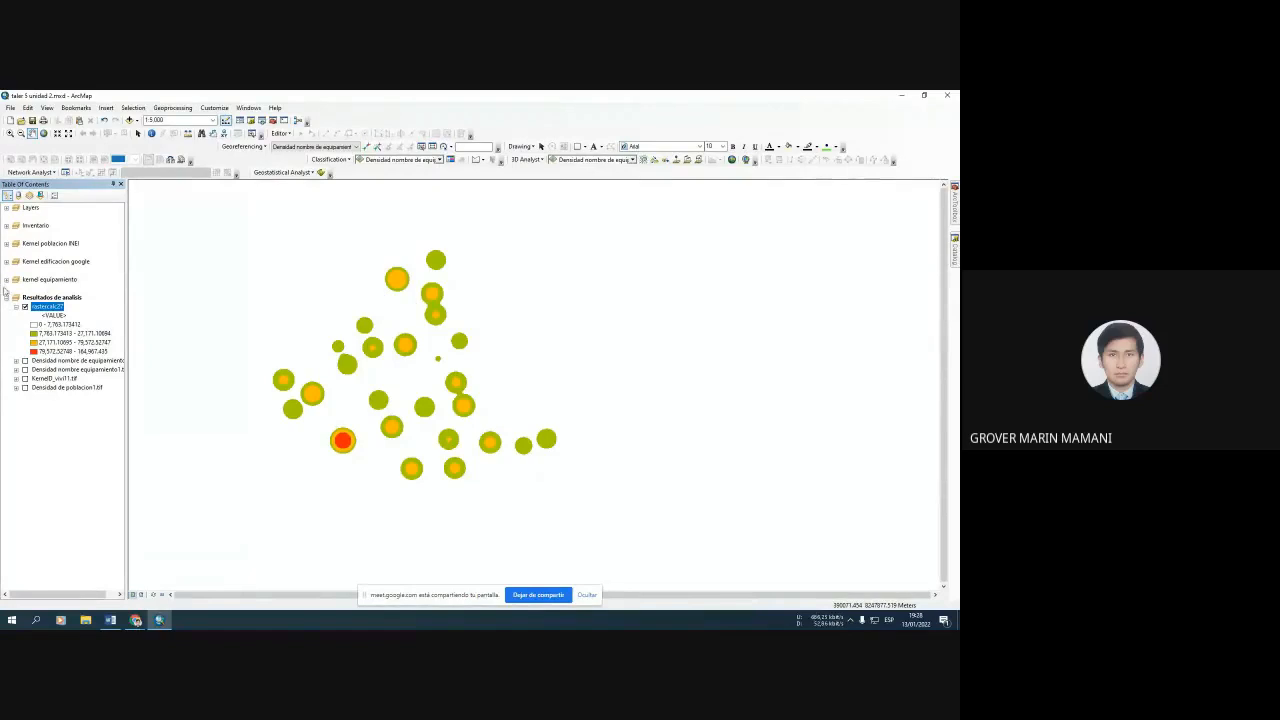
# Copy all layers of the Inventario data frame, from Centroide manzana through Limite Barrial, into the Resultados de análisis data frame.
pyautogui.click(6, 225)
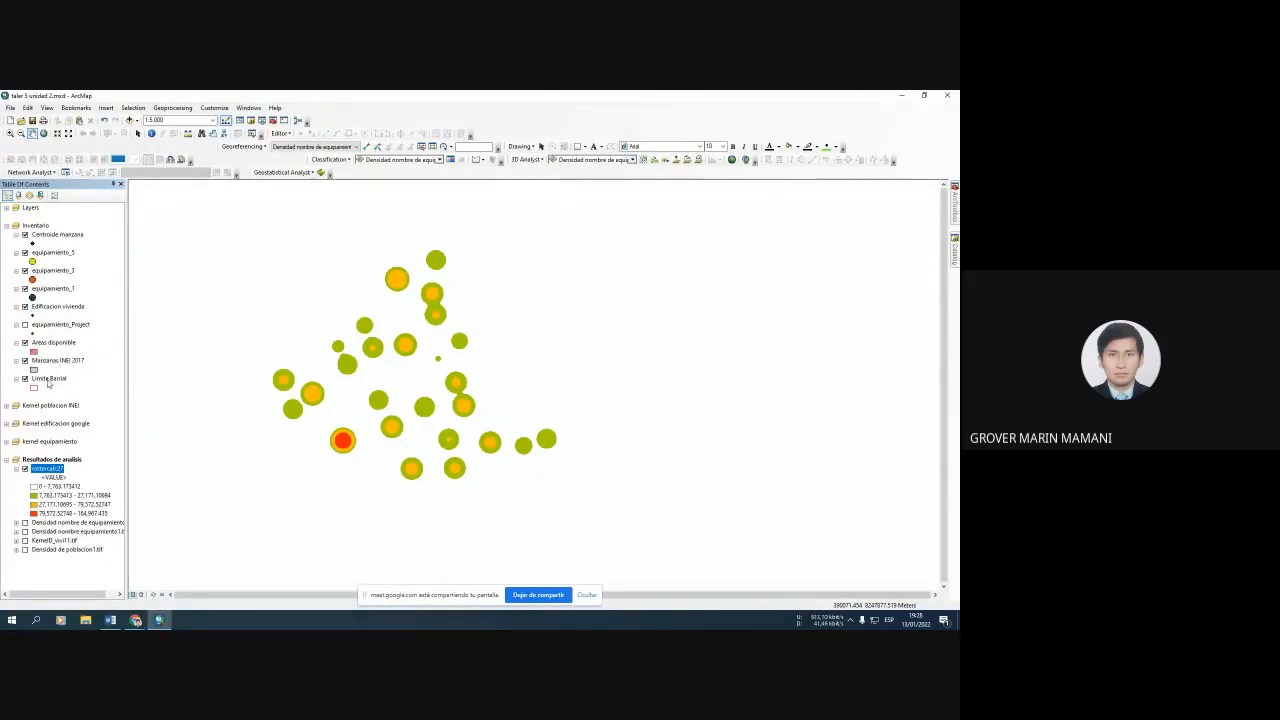
pyautogui.click(48, 382)
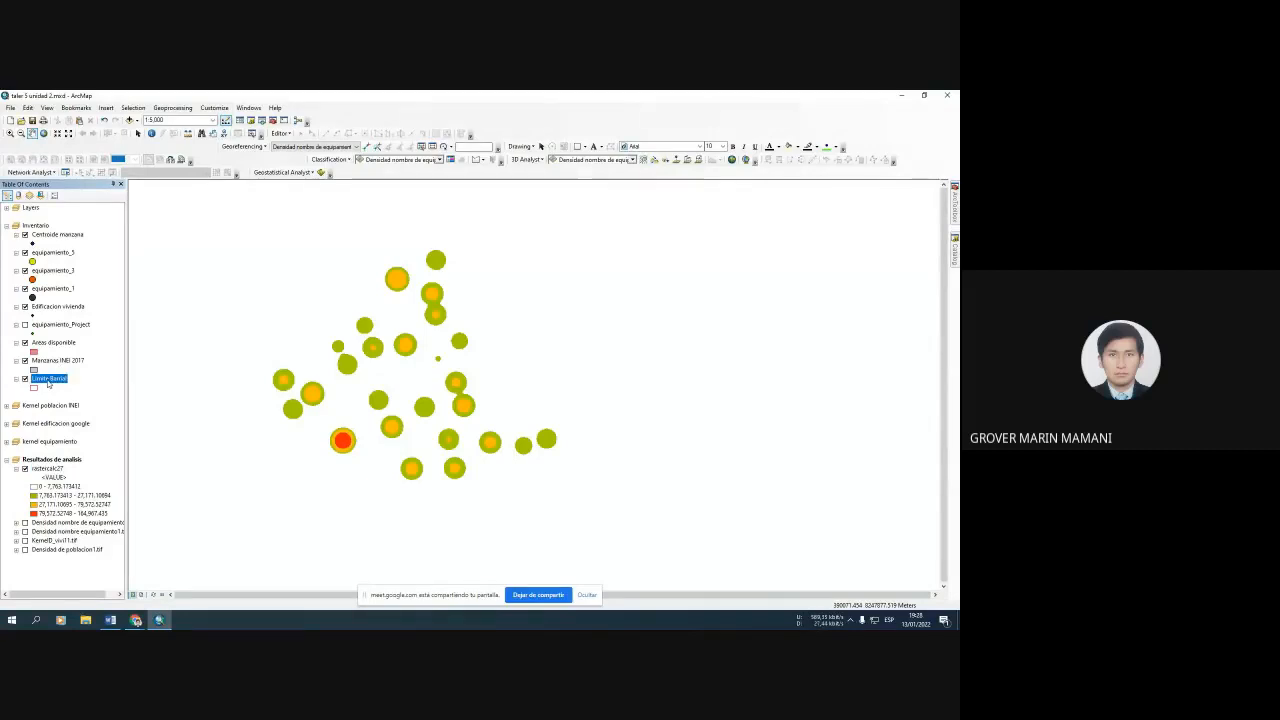
pyautogui.keyDown('ctrl'); pyautogui.click(52, 361); pyautogui.keyUp('ctrl')
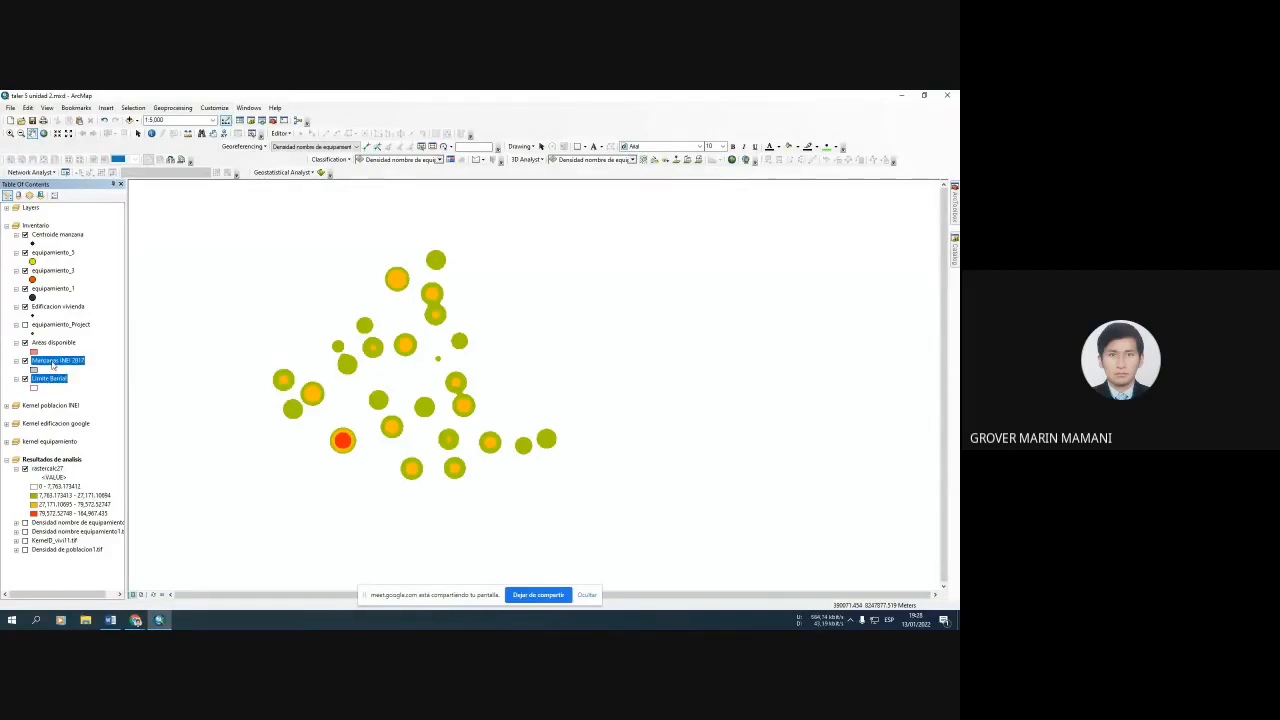
pyautogui.keyDown('ctrl'); pyautogui.click(47, 343); pyautogui.keyUp('ctrl')
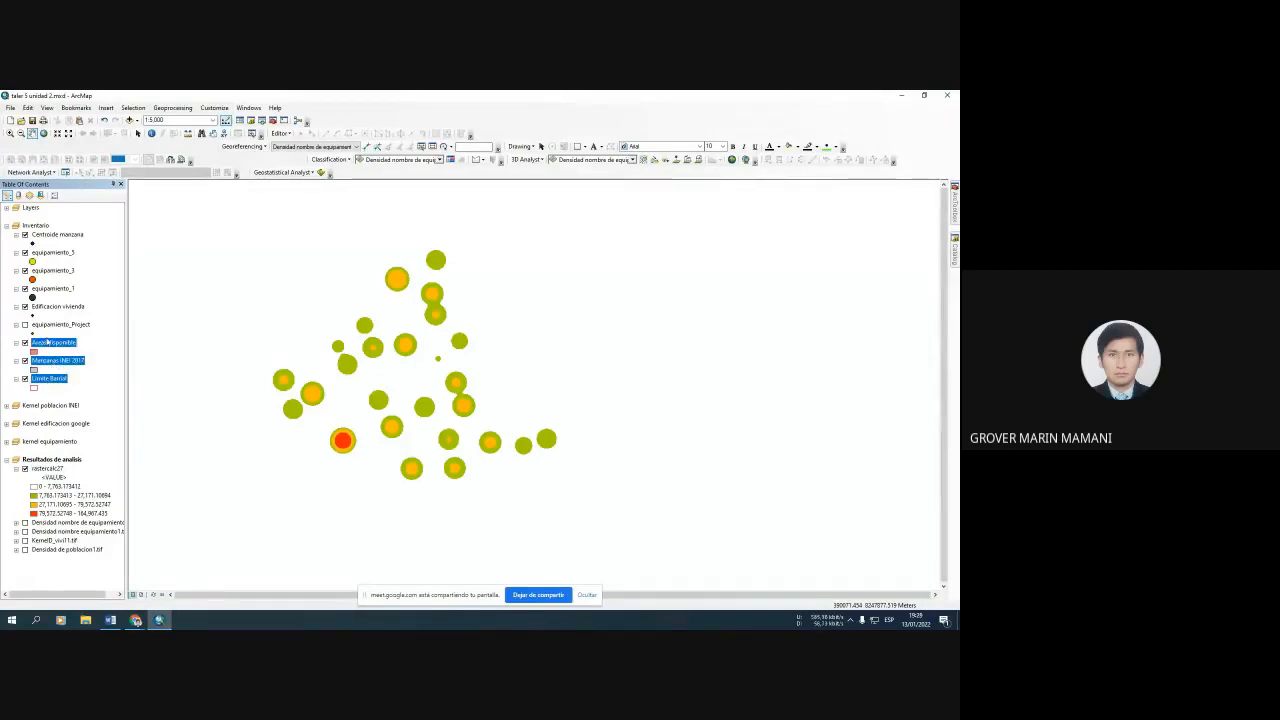
pyautogui.keyDown('ctrl'); pyautogui.click(49, 324); pyautogui.keyUp('ctrl')
pyautogui.keyDown('ctrl'); pyautogui.click(50, 306); pyautogui.keyUp('ctrl')
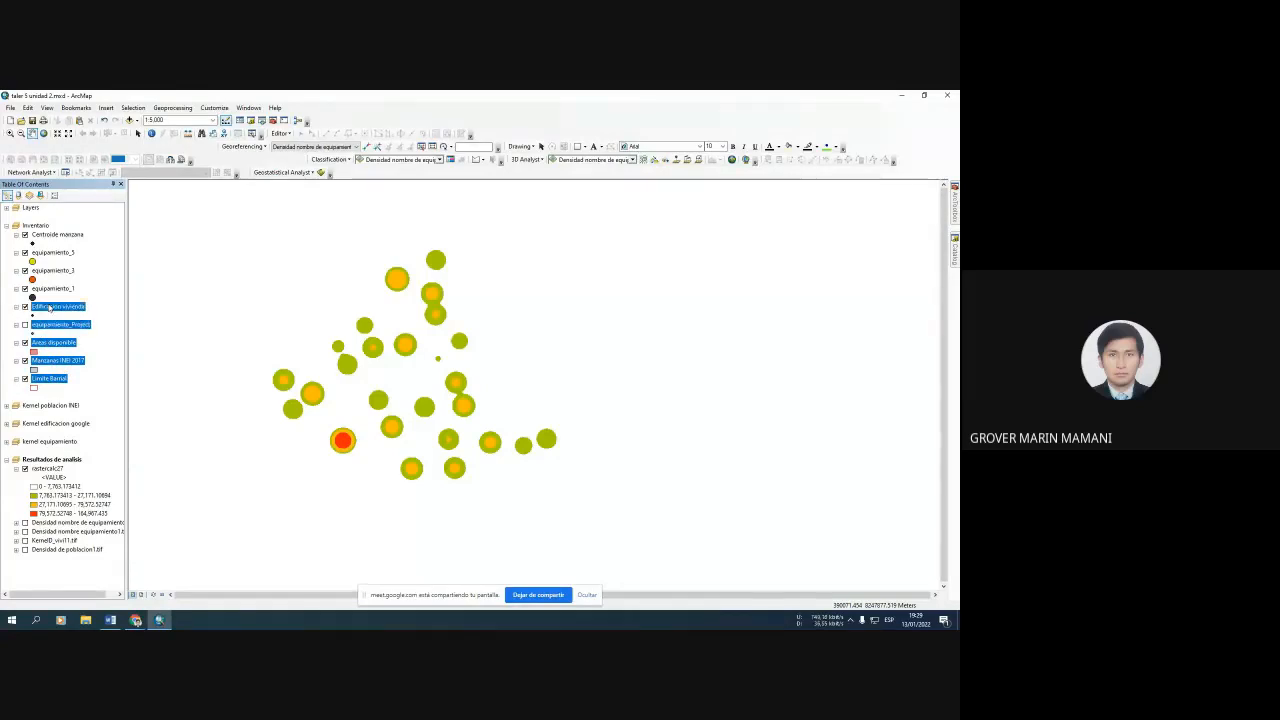
pyautogui.keyDown('ctrl'); pyautogui.click(50, 288); pyautogui.keyUp('ctrl')
pyautogui.keyDown('ctrl'); pyautogui.click(47, 271); pyautogui.keyUp('ctrl')
pyautogui.keyDown('ctrl'); pyautogui.click(50, 253); pyautogui.keyUp('ctrl')
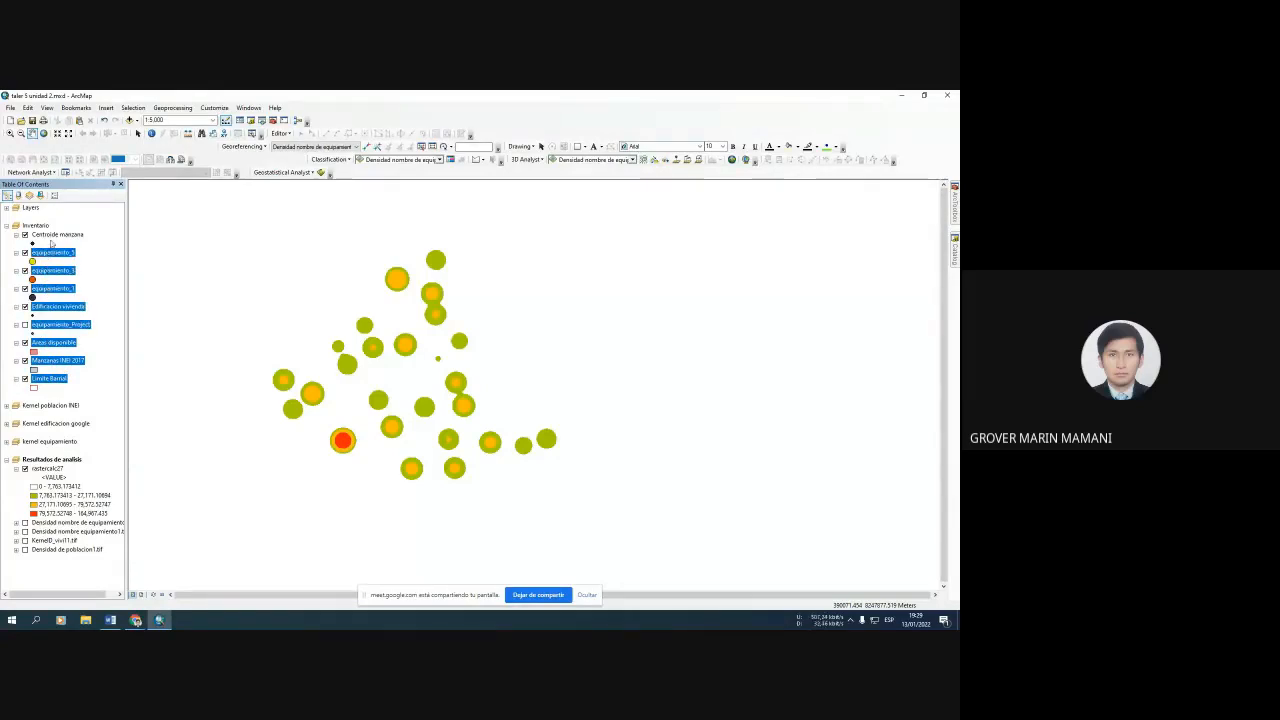
pyautogui.keyDown('ctrl'); pyautogui.click(53, 236); pyautogui.keyUp('ctrl')
pyautogui.moveTo(71, 309); pyautogui.dragTo(52, 464)
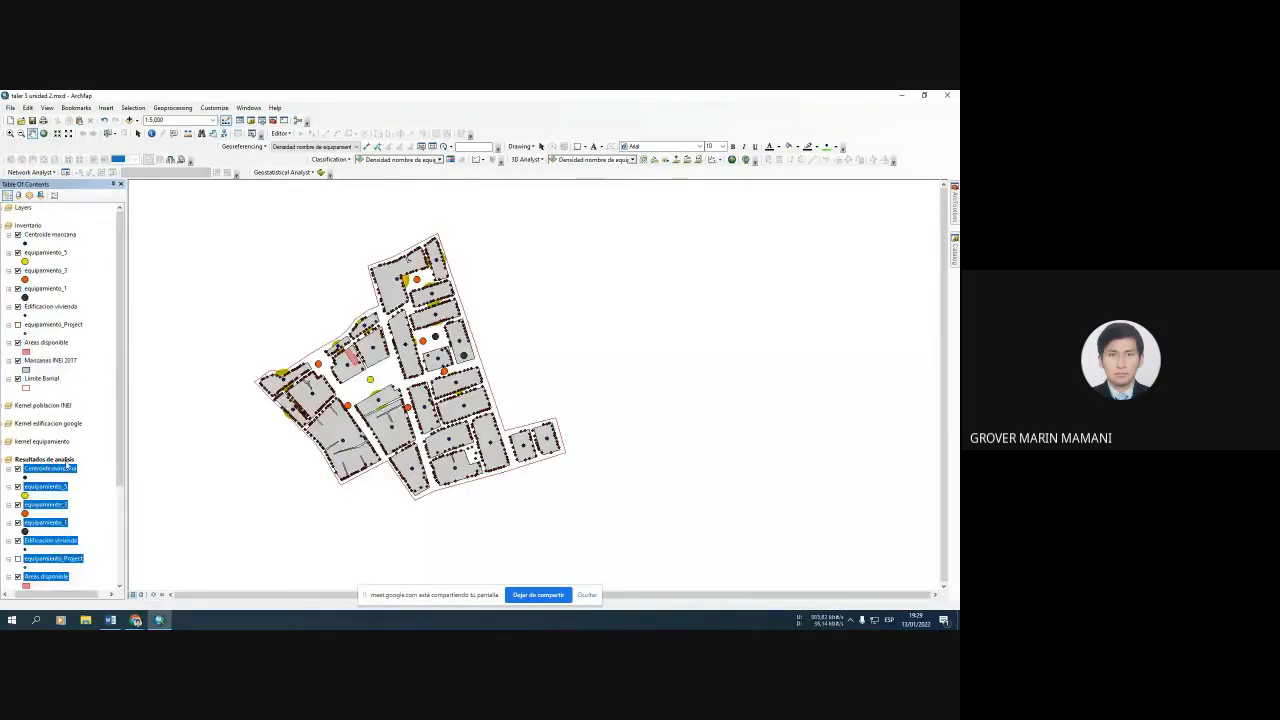
# Move the weighted raster above the copied layers in Resultados de análisis and hide that data frame's Edificacion vivienda layer.
pyautogui.scroll(-5, 106, 500)
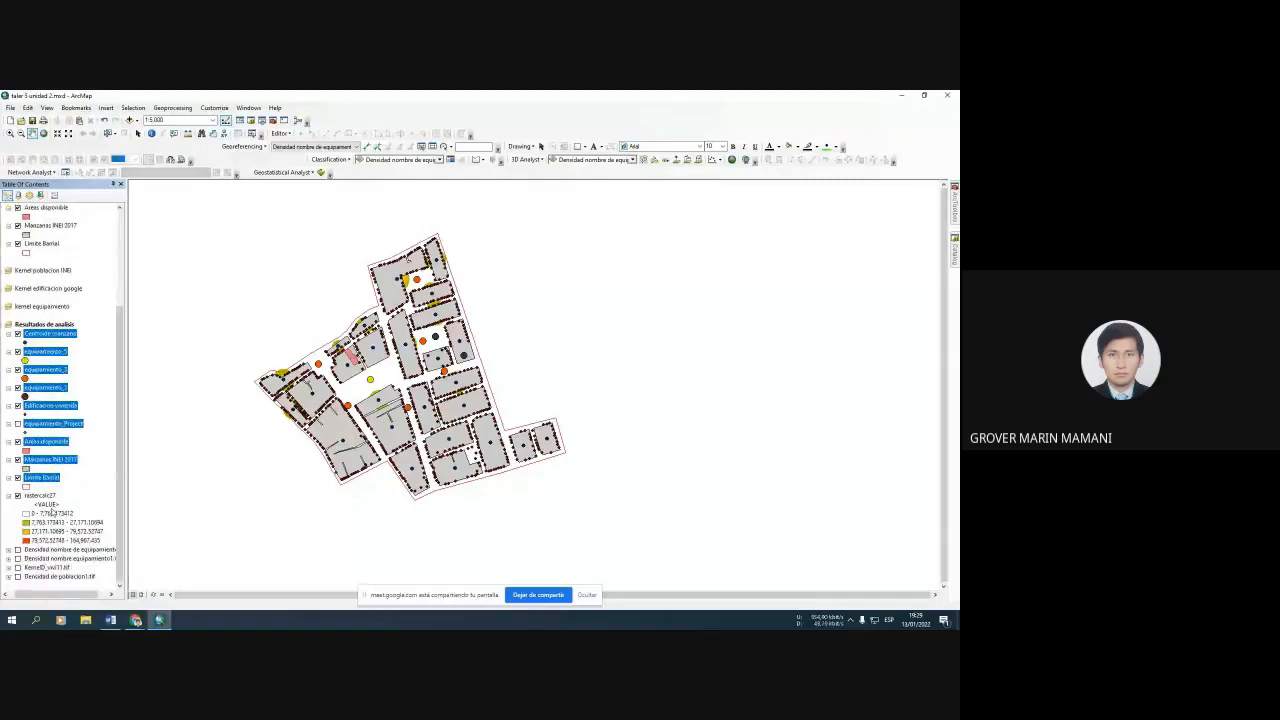
pyautogui.keyDown('ctrl'); pyautogui.click(40, 497); pyautogui.keyUp('ctrl')
pyautogui.click(40, 497)
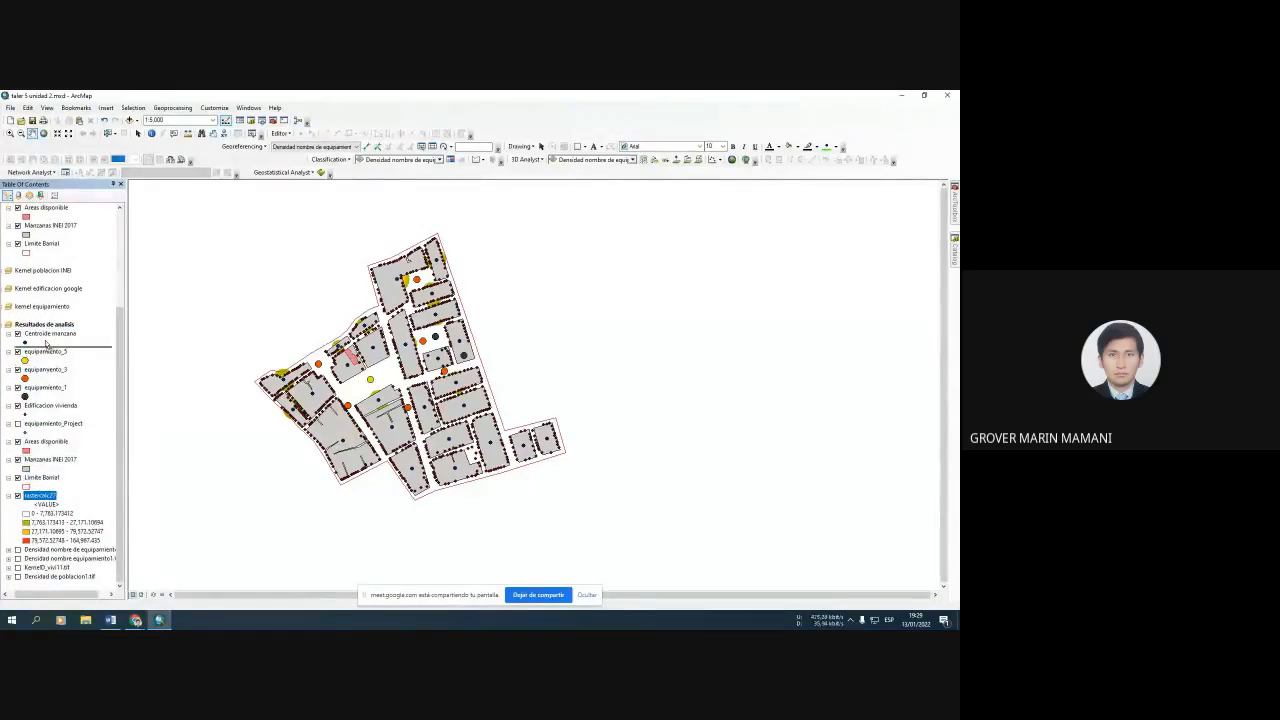
pyautogui.moveTo(47, 337); pyautogui.dragTo(46, 334)
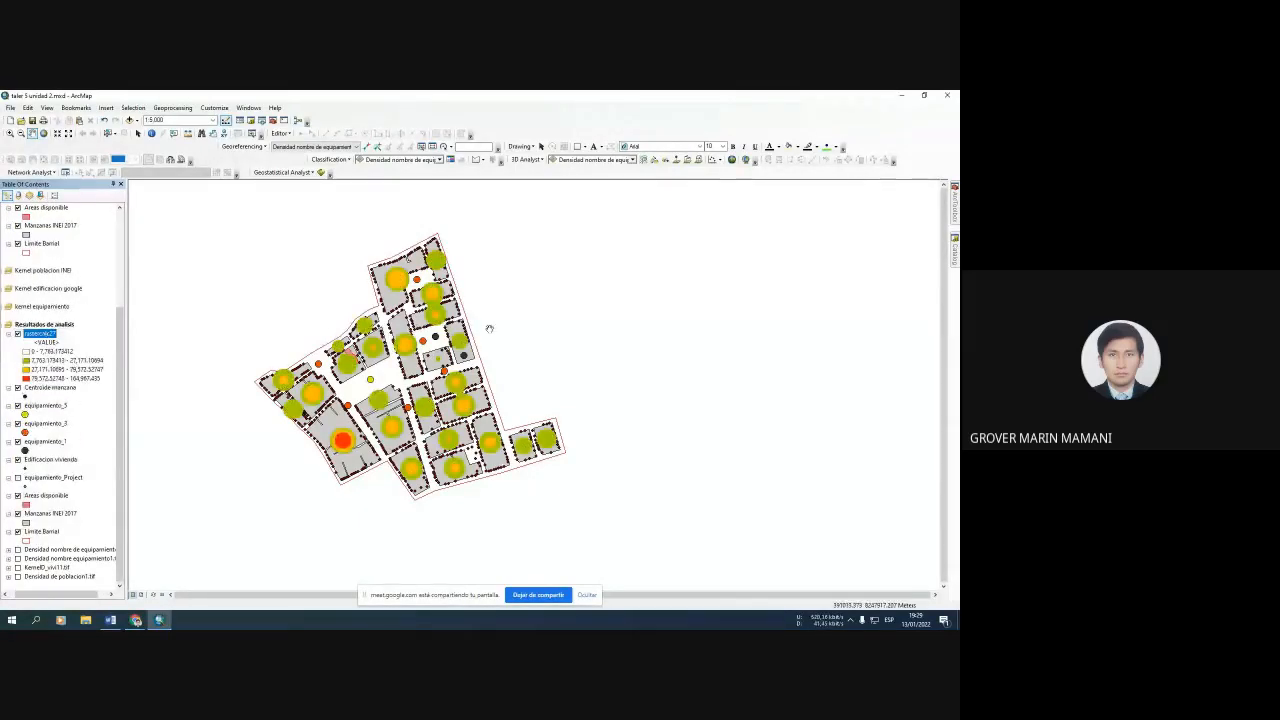
pyautogui.moveTo(546, 337); pyautogui.dragTo(540, 277)
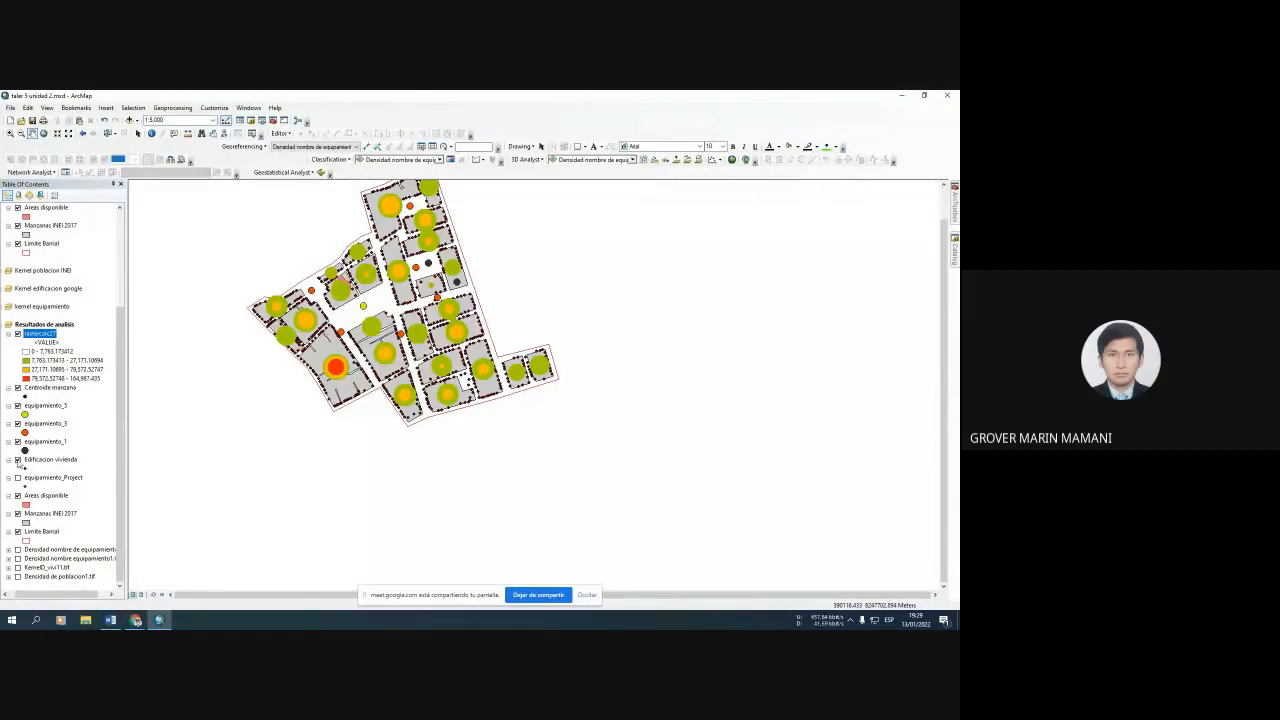
pyautogui.click(18, 460)
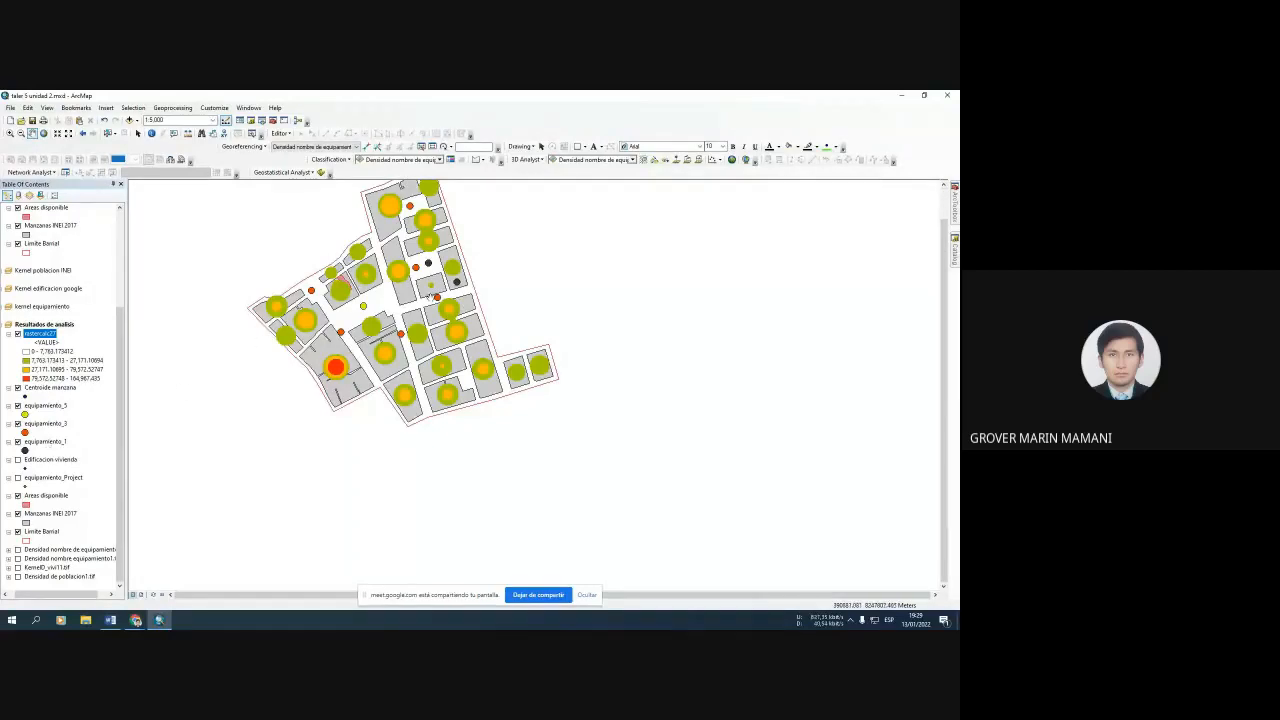
# Examine how the weighted density classes relate to the blocks, equipment points and the pink available area across the neighborhood.
pyautogui.moveTo(425, 285); pyautogui.dragTo(437, 329)
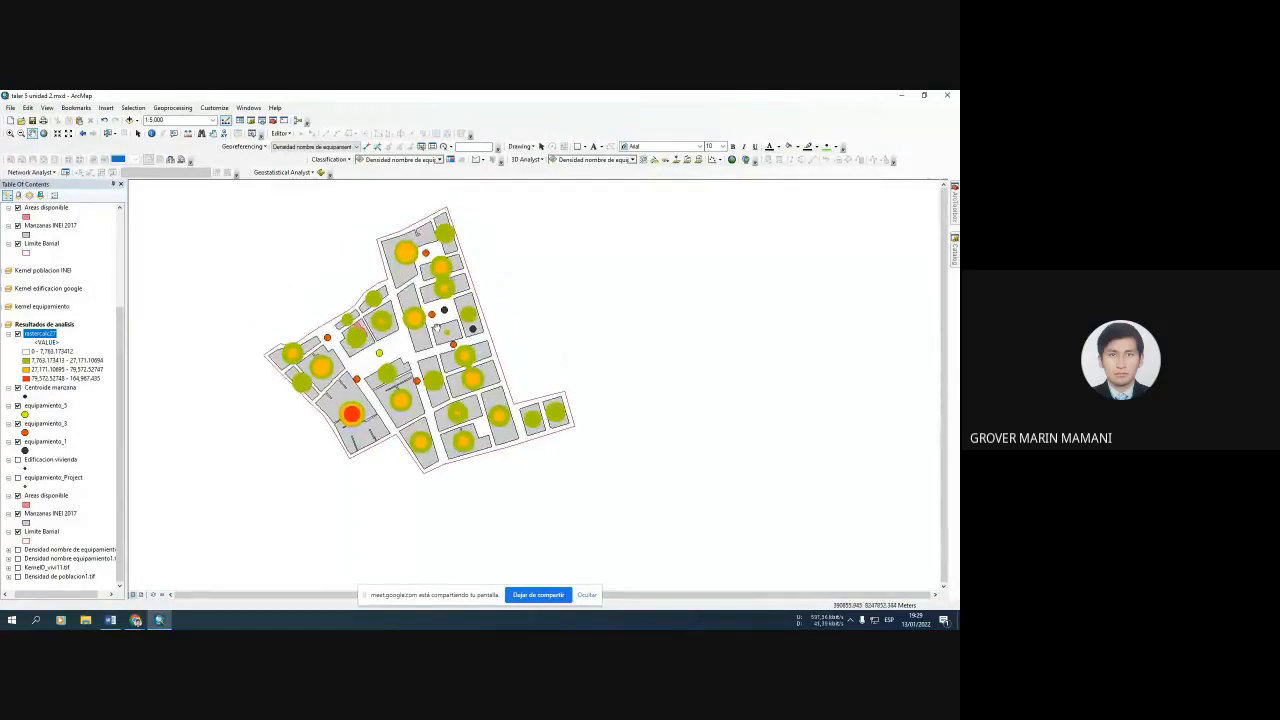
pyautogui.moveTo(476, 447); pyautogui.dragTo(499, 440)
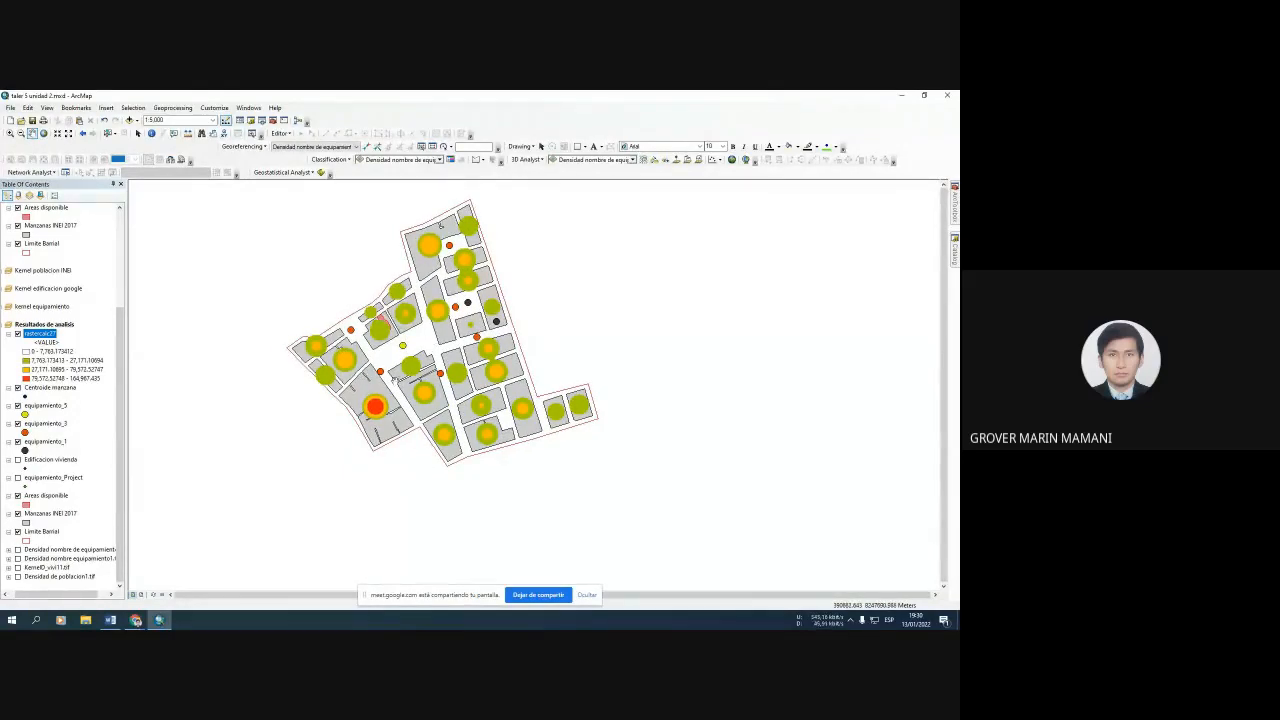
pyautogui.scroll(3, 381, 343)
pyautogui.scroll(-3, 381, 343)
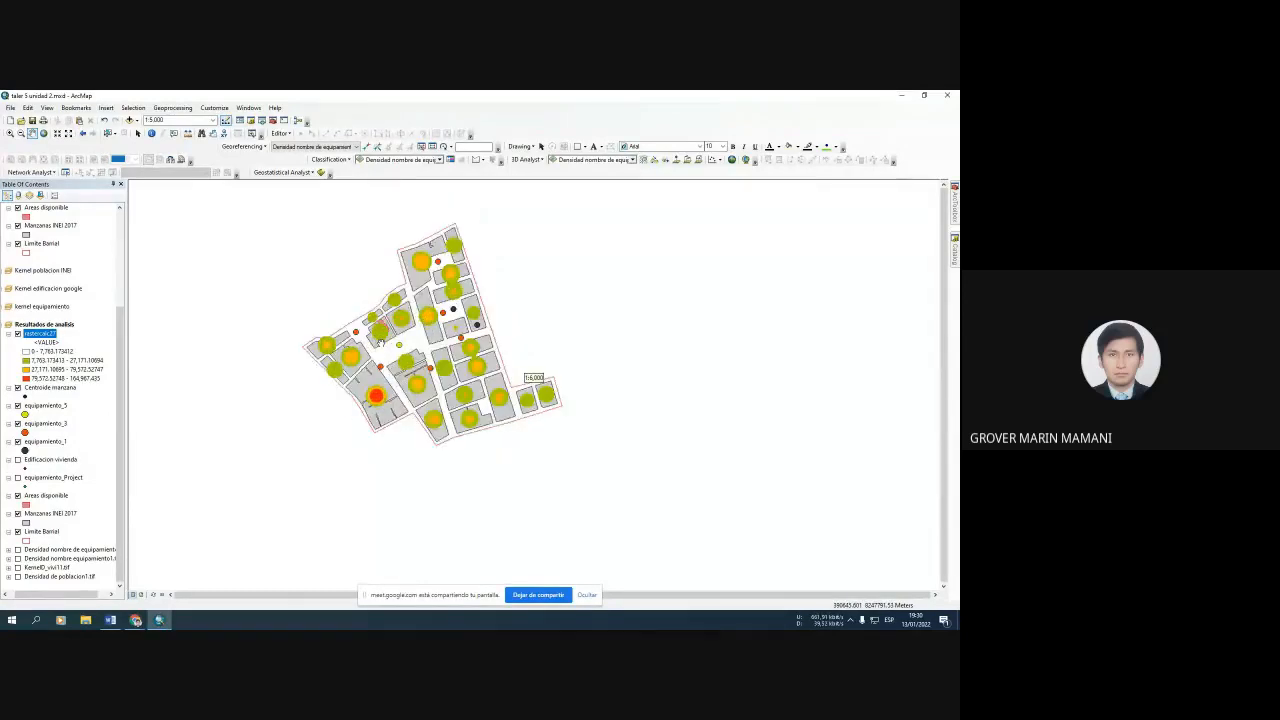
pyautogui.scroll(-2, 381, 343)
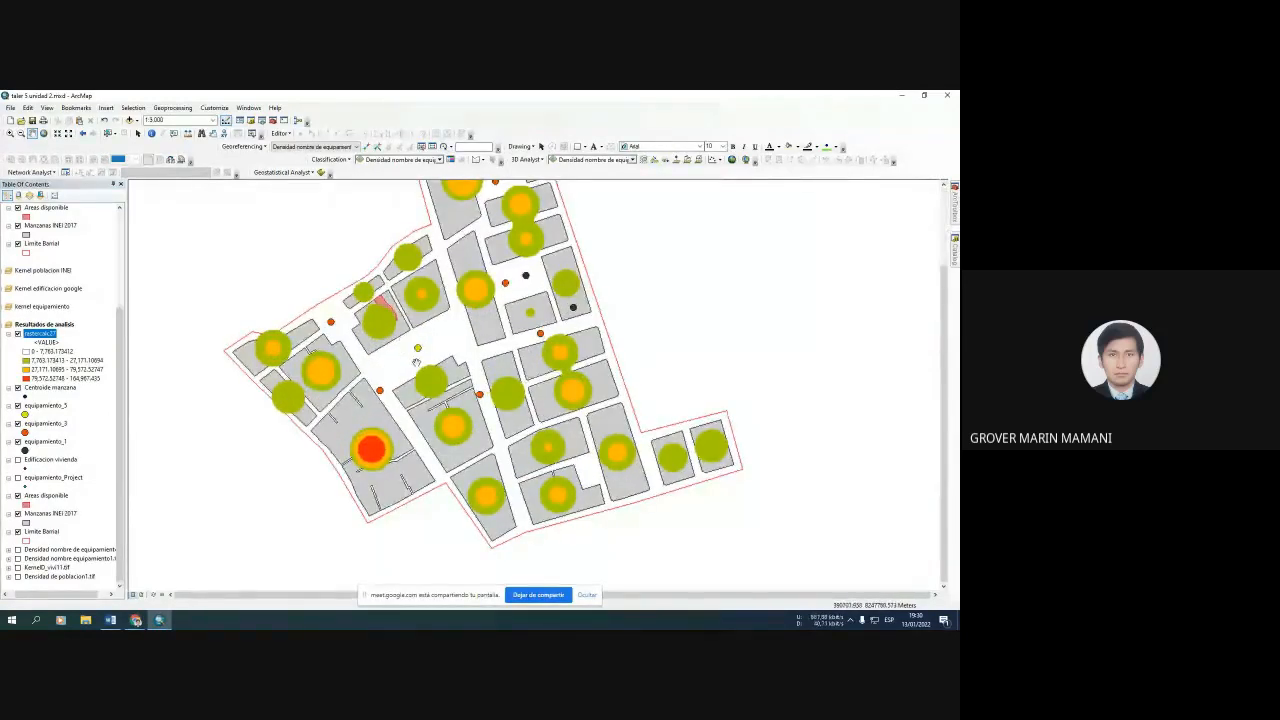
pyautogui.moveTo(414, 326); pyautogui.dragTo(410, 378)
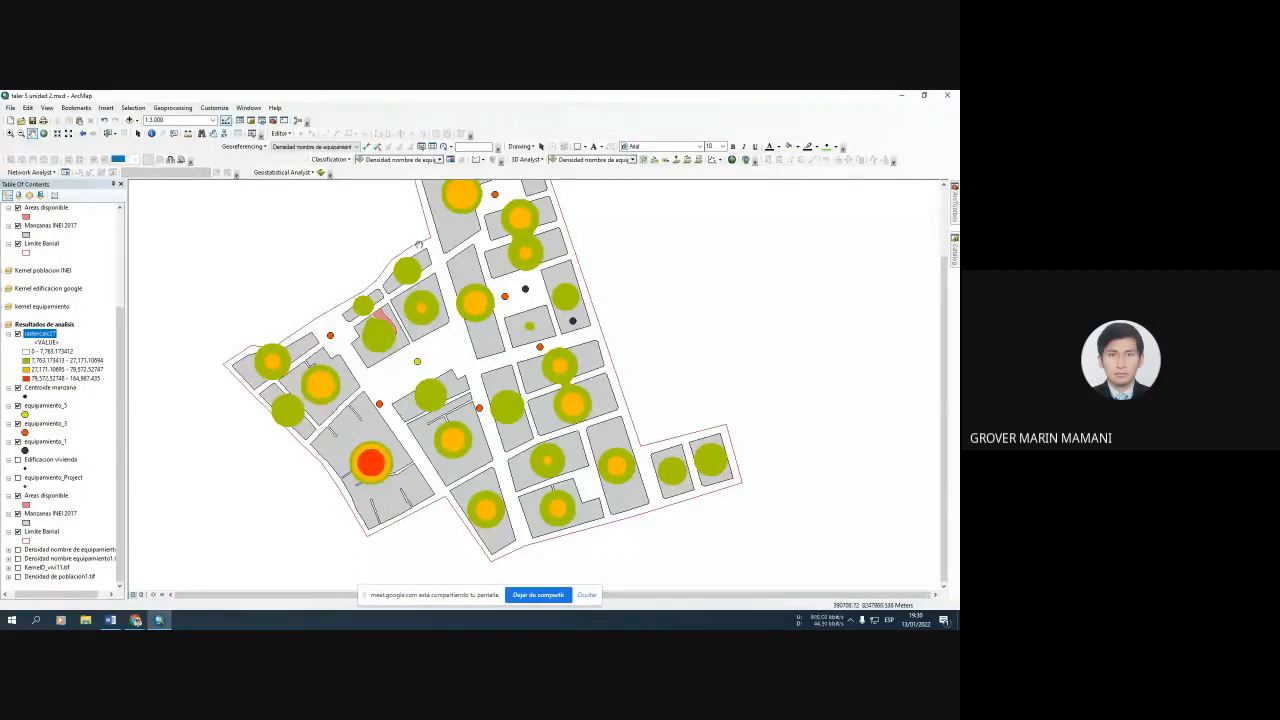
pyautogui.moveTo(461, 341); pyautogui.dragTo(461, 397)
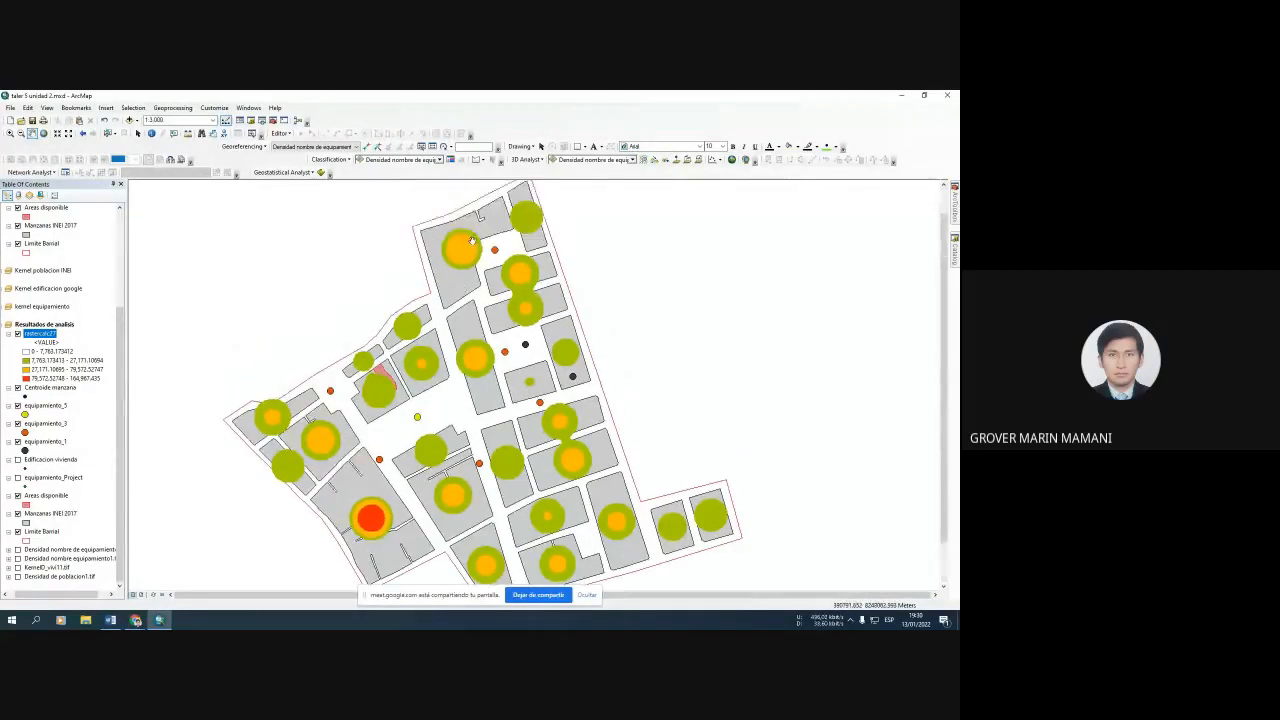
pyautogui.moveTo(513, 325); pyautogui.dragTo(499, 227)
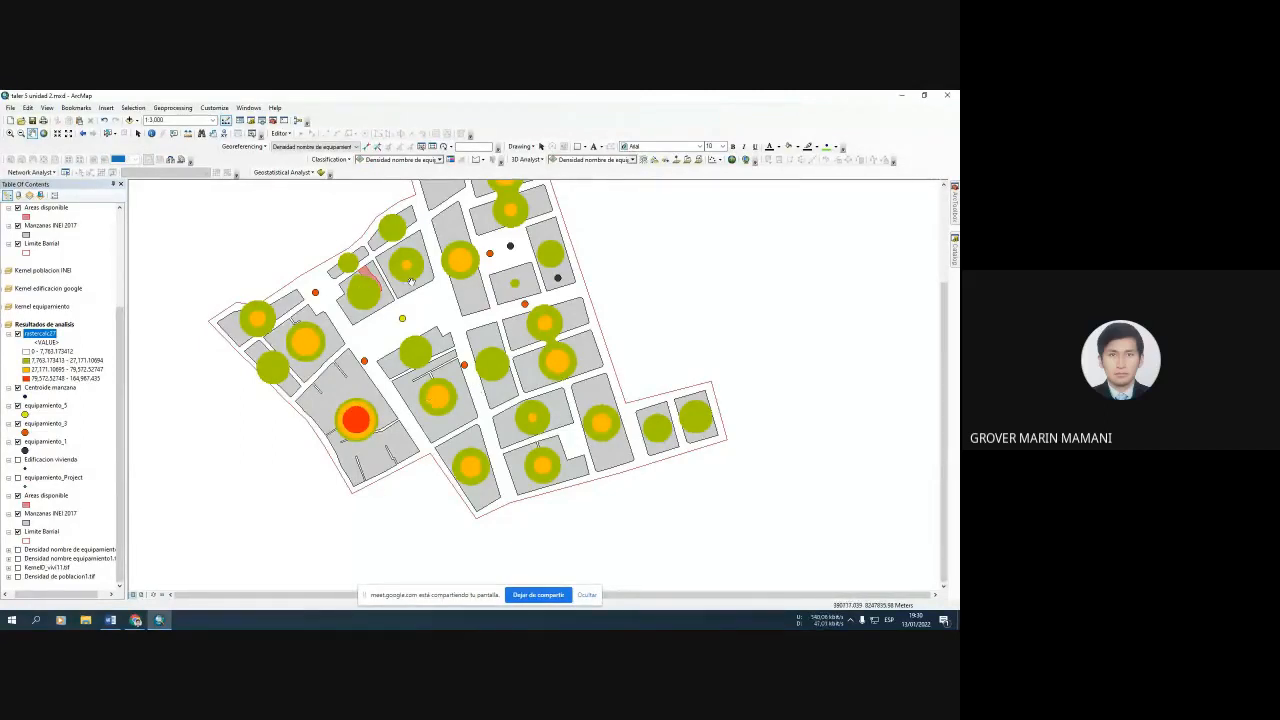
pyautogui.scroll(4, 395, 281)
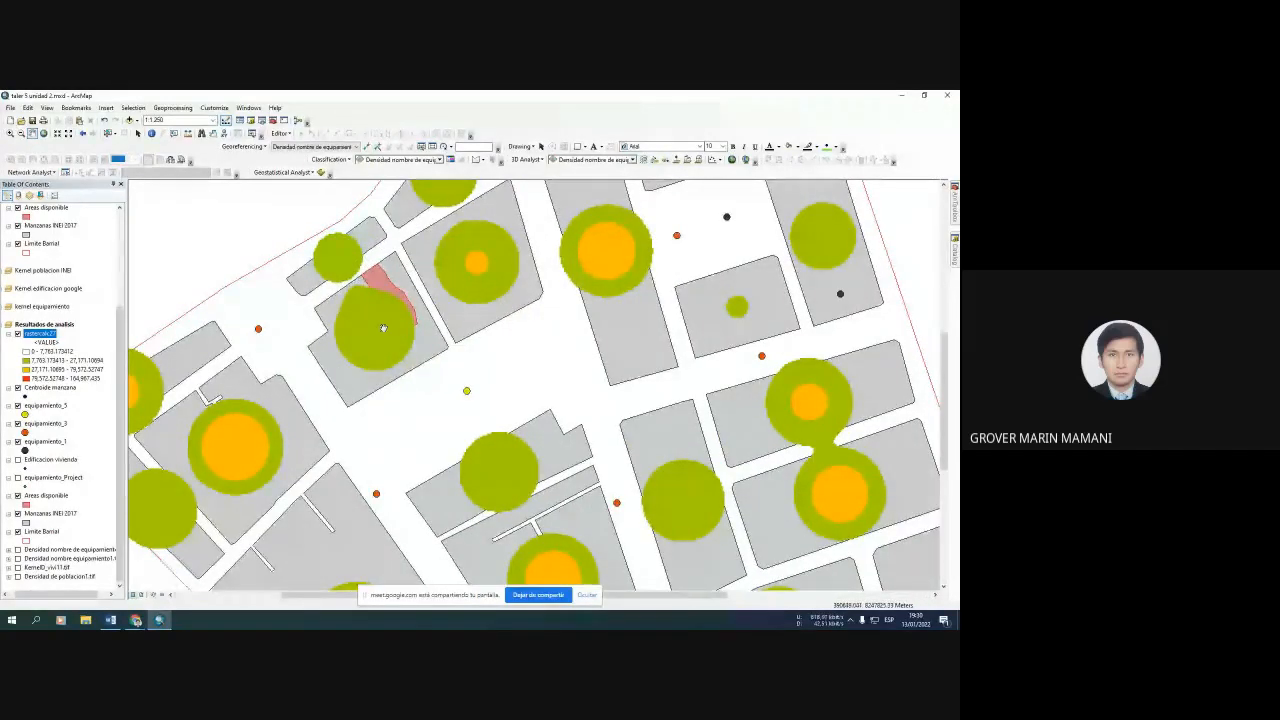
pyautogui.moveTo(370, 285); pyautogui.dragTo(385, 284)
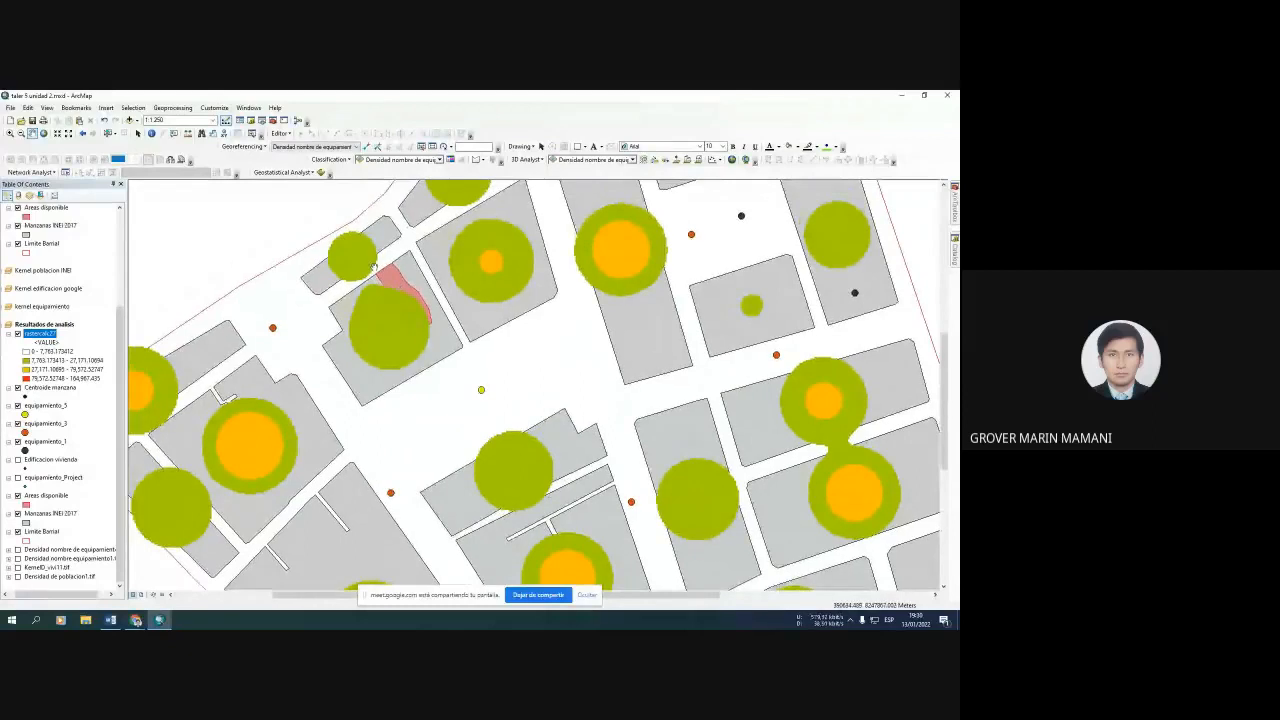
# Examine the weighted density classes across the entire neighborhood, with the boundary, blocks and equipment points in view.
pyautogui.scroll(-4, 410, 307)
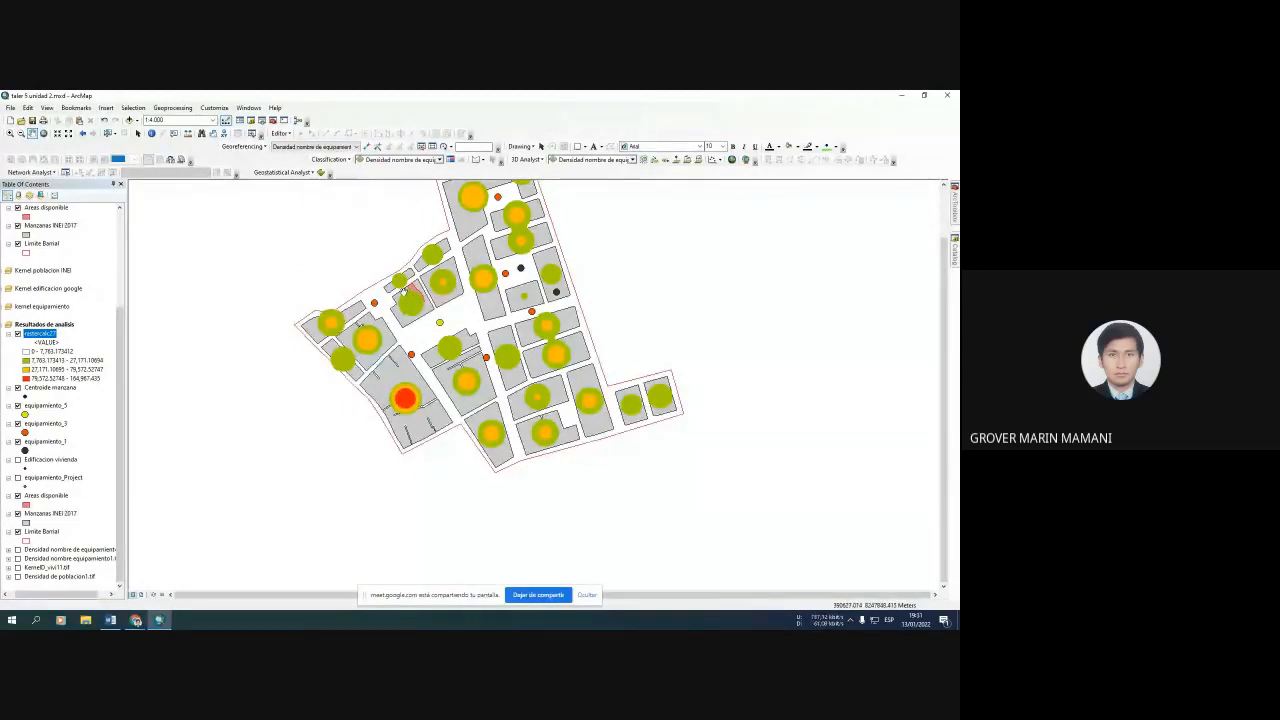
pyautogui.moveTo(407, 304); pyautogui.dragTo(393, 276)
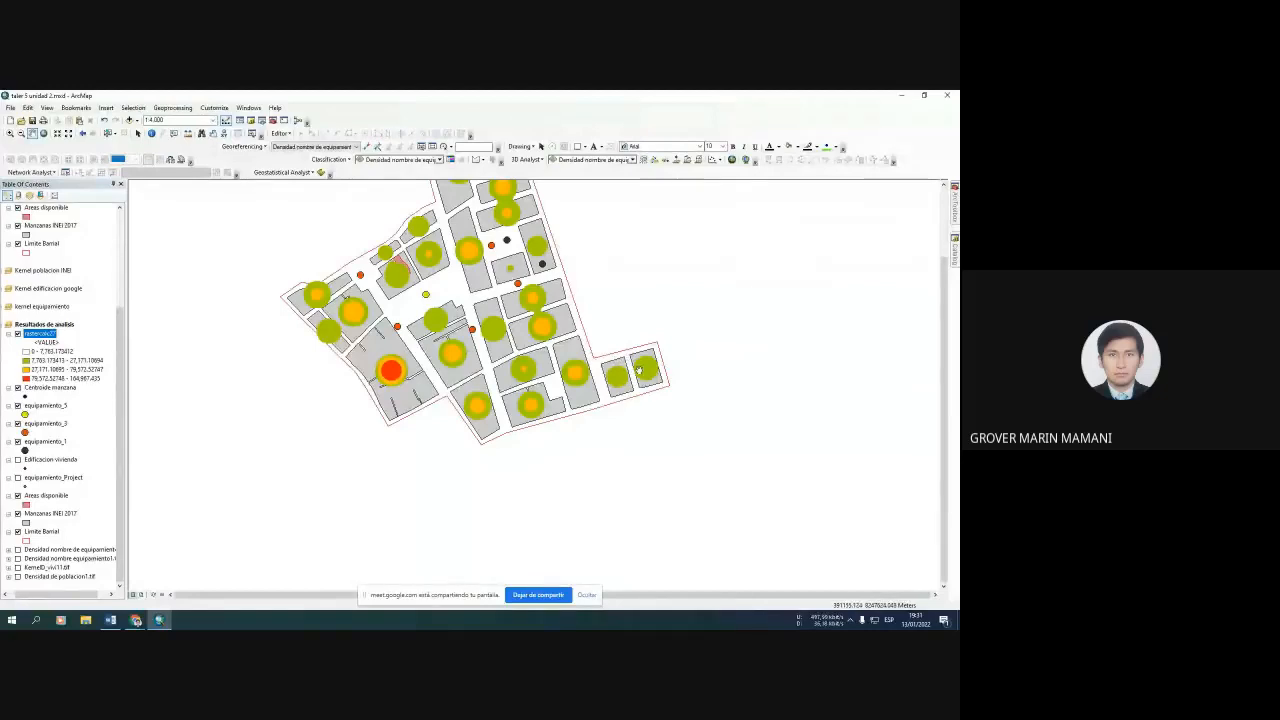
pyautogui.moveTo(632, 377); pyautogui.dragTo(624, 417)
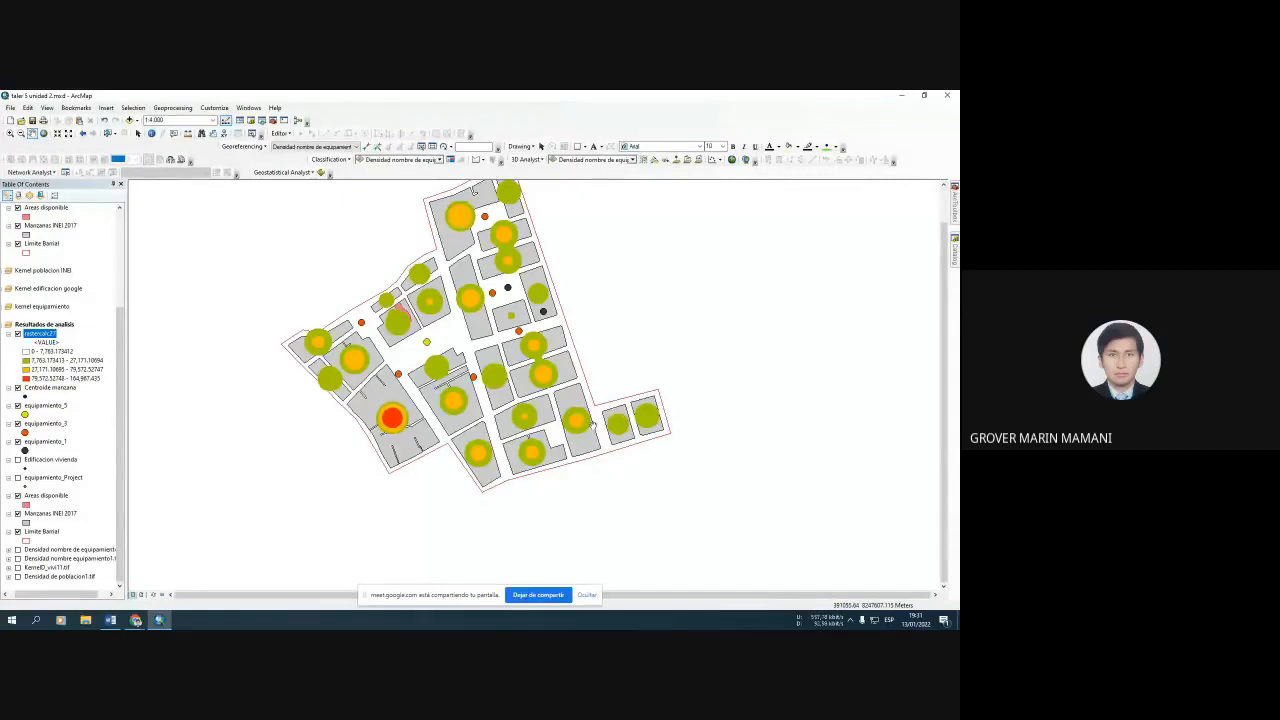
pyautogui.moveTo(463, 359); pyautogui.dragTo(490, 356)
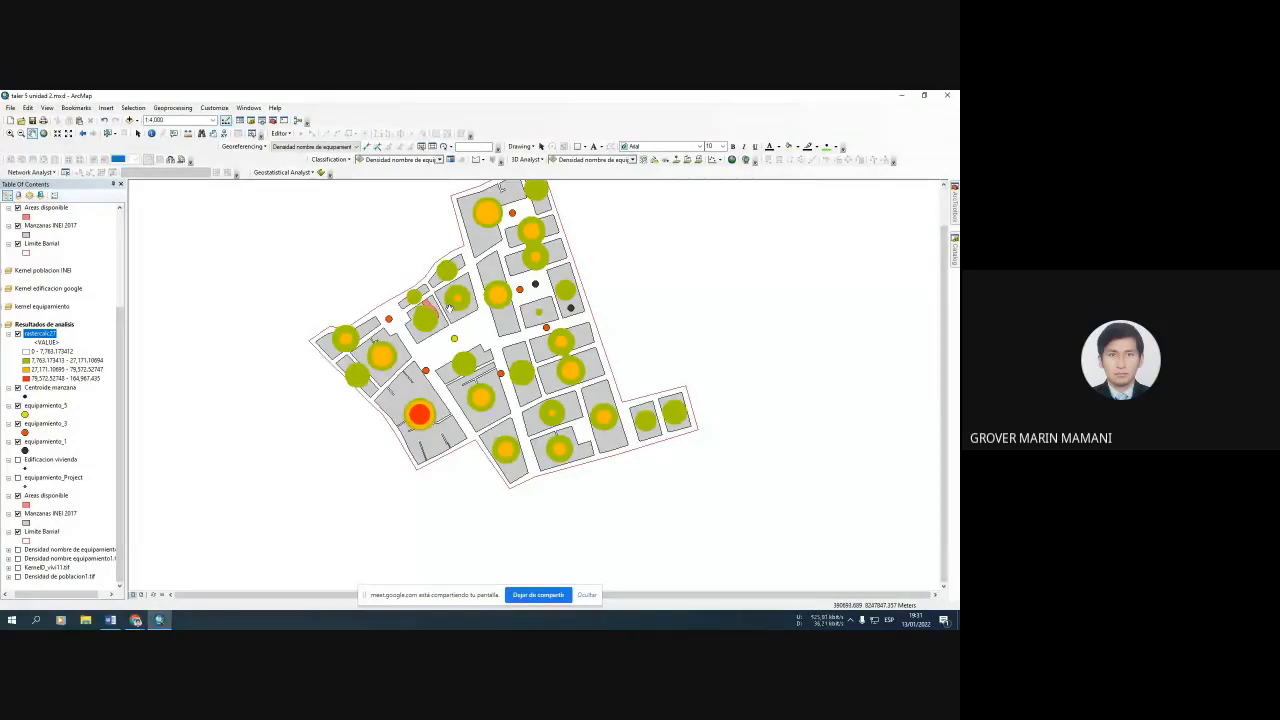
pyautogui.moveTo(461, 292); pyautogui.dragTo(465, 325)
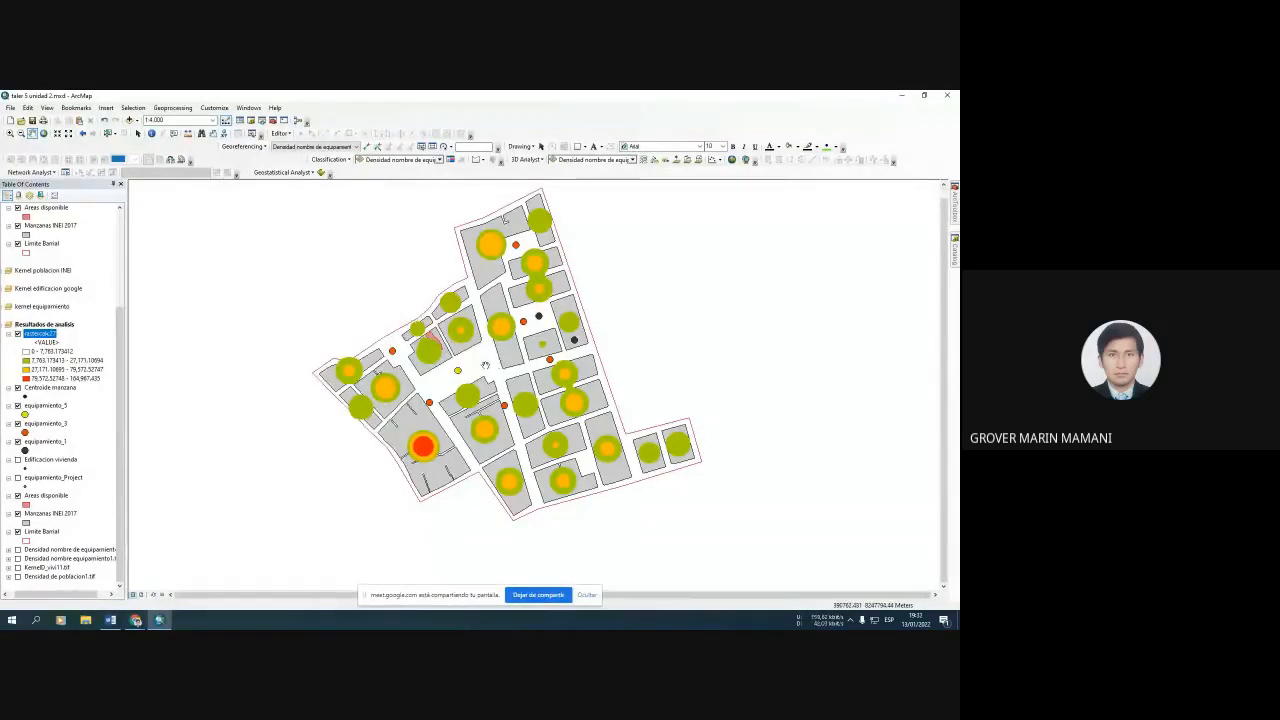
pyautogui.moveTo(485, 365); pyautogui.dragTo(481, 375)
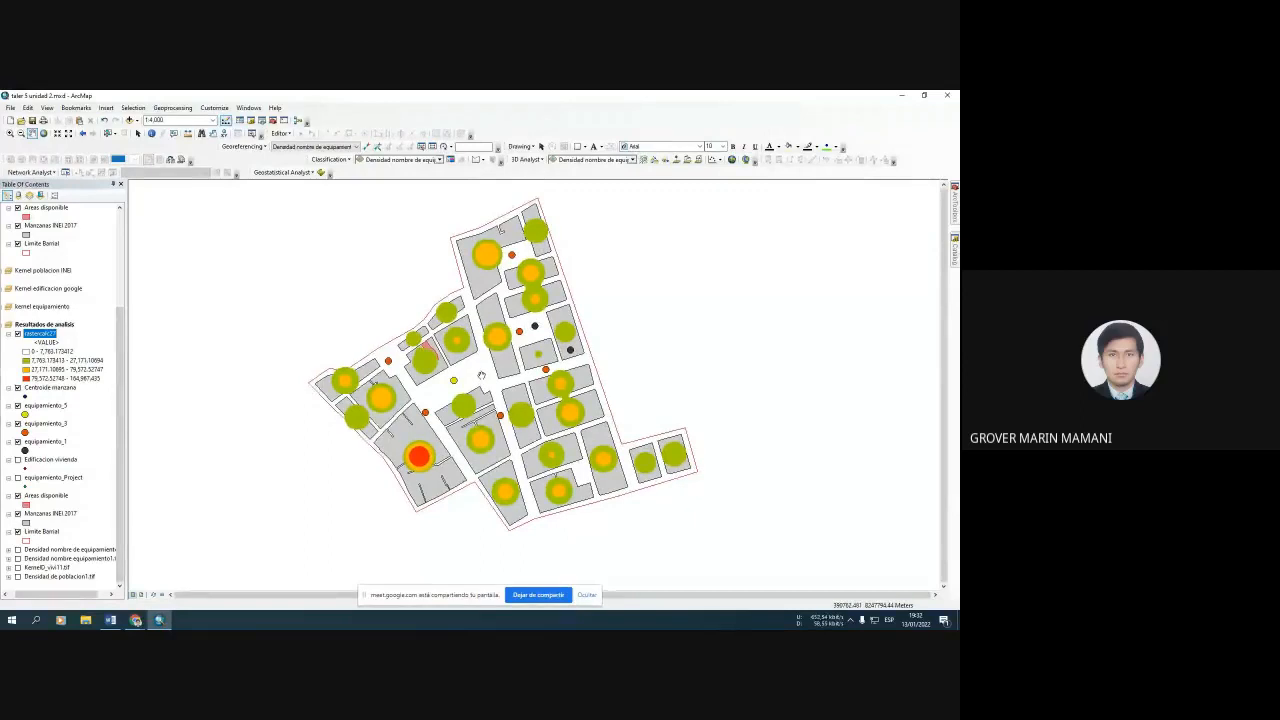
# In layout view, move the Inventario and kernel data frames to the area below the main map border, and Resultados de análisis up inside it.
pyautogui.click(141, 595)
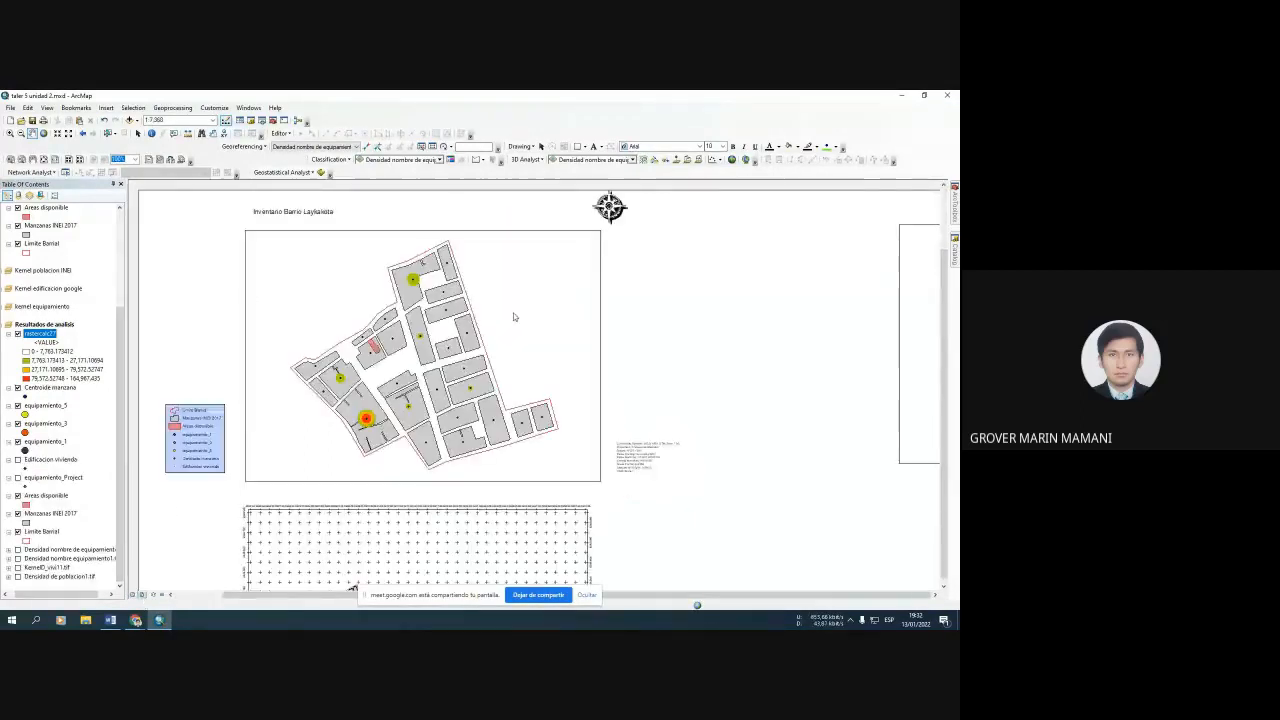
pyautogui.click(342, 267)
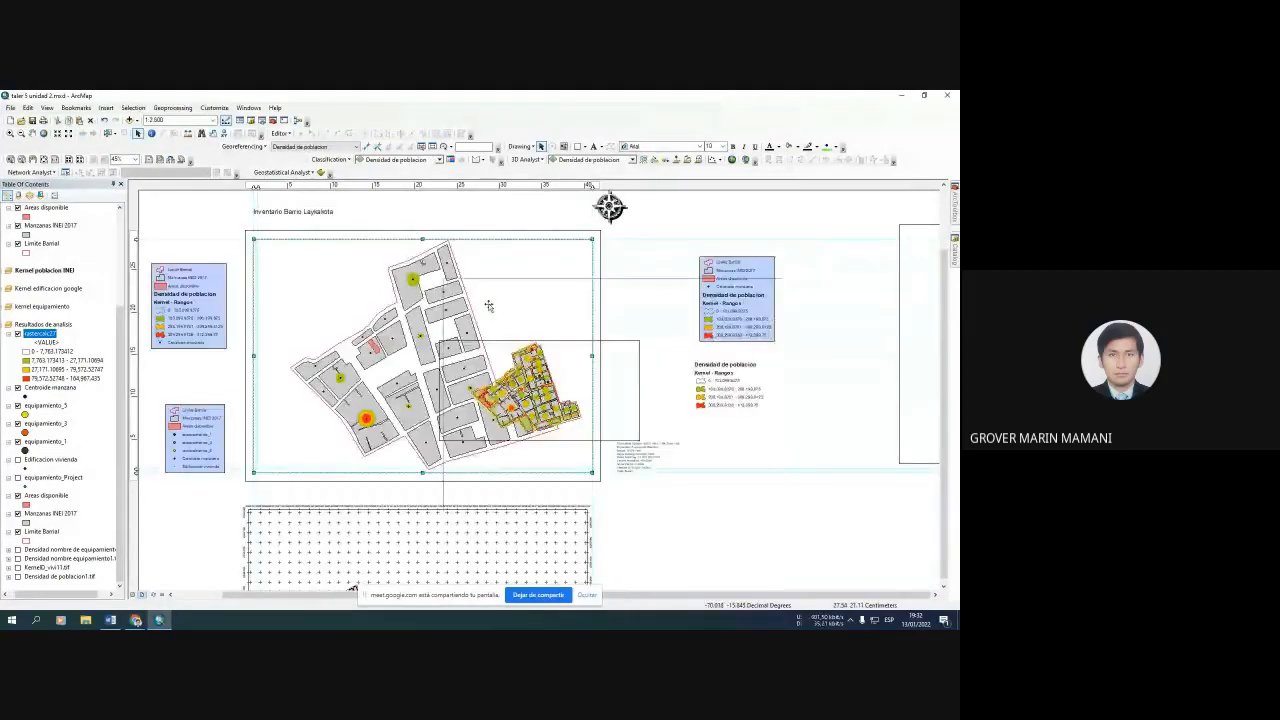
pyautogui.moveTo(676, 340); pyautogui.dragTo(680, 535)
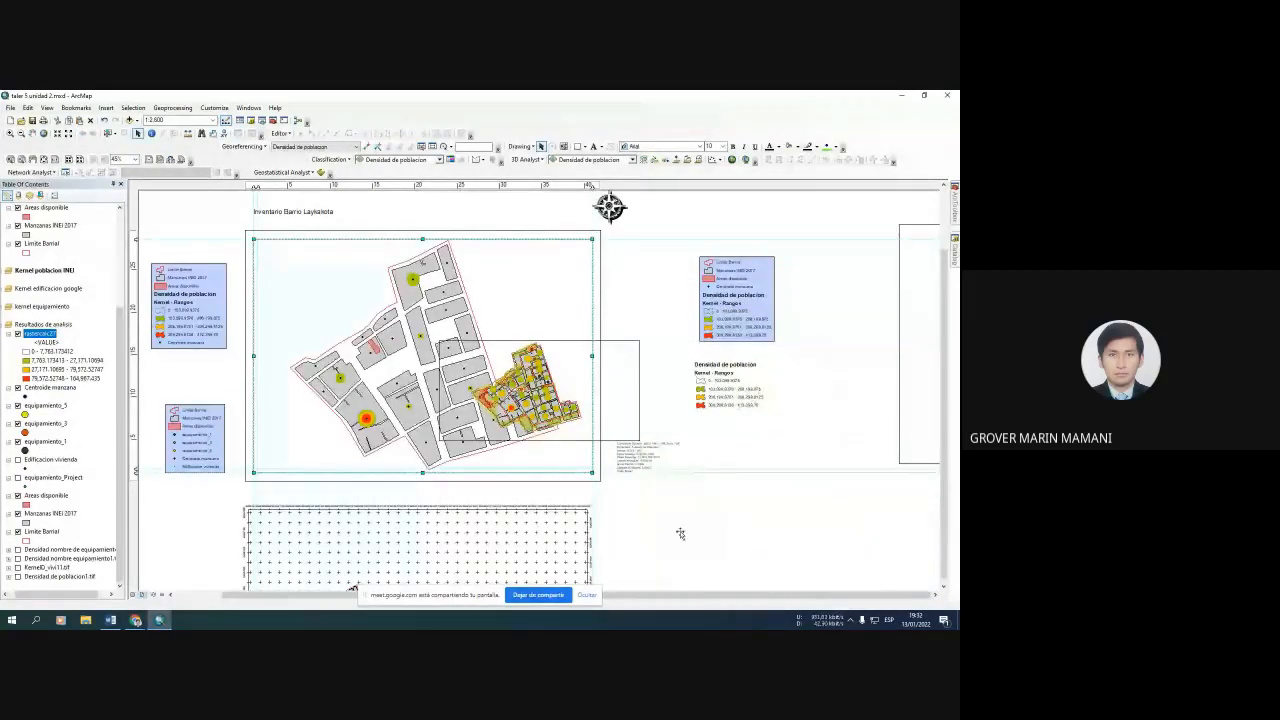
pyautogui.click(537, 380)
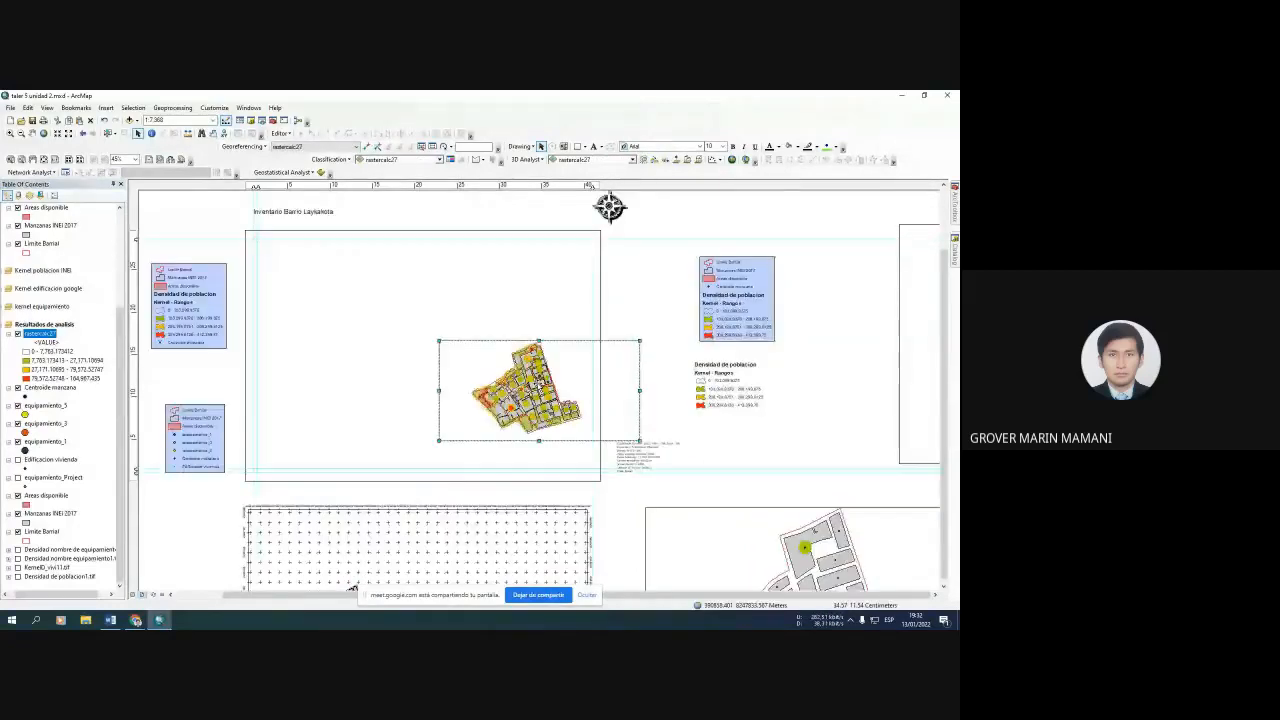
pyautogui.moveTo(545, 380); pyautogui.dragTo(412, 291)
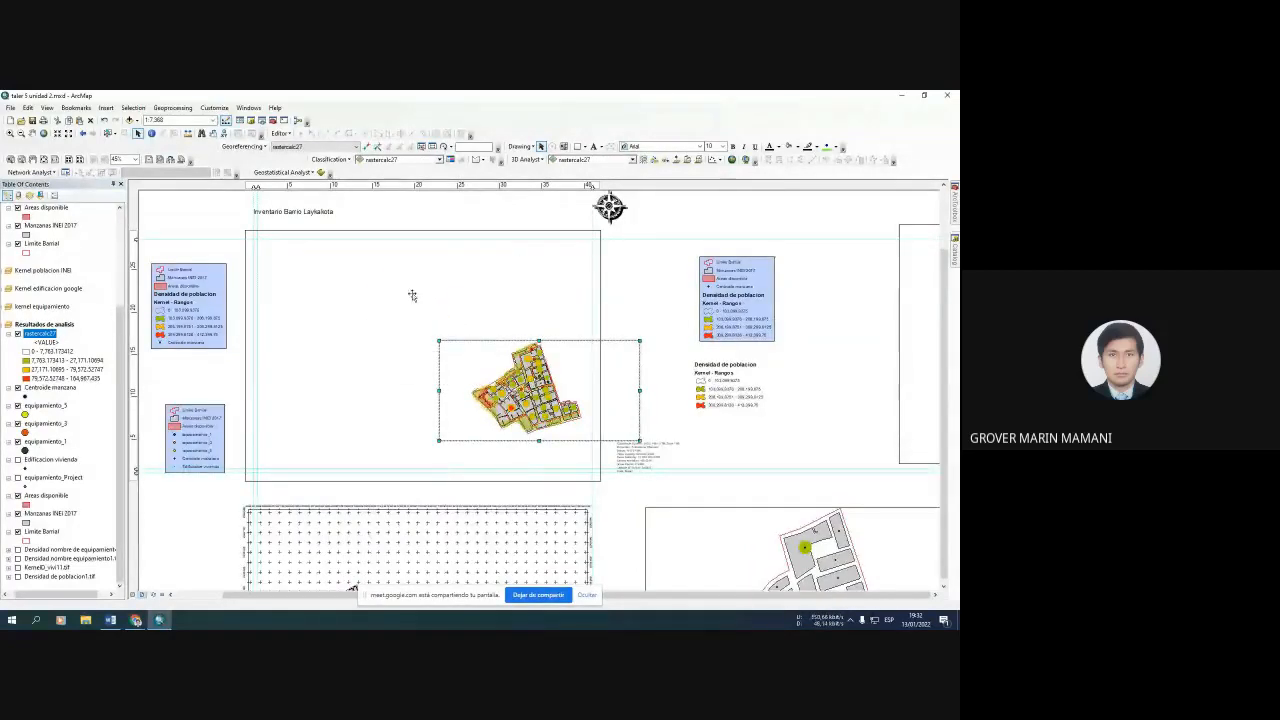
pyautogui.click(522, 400)
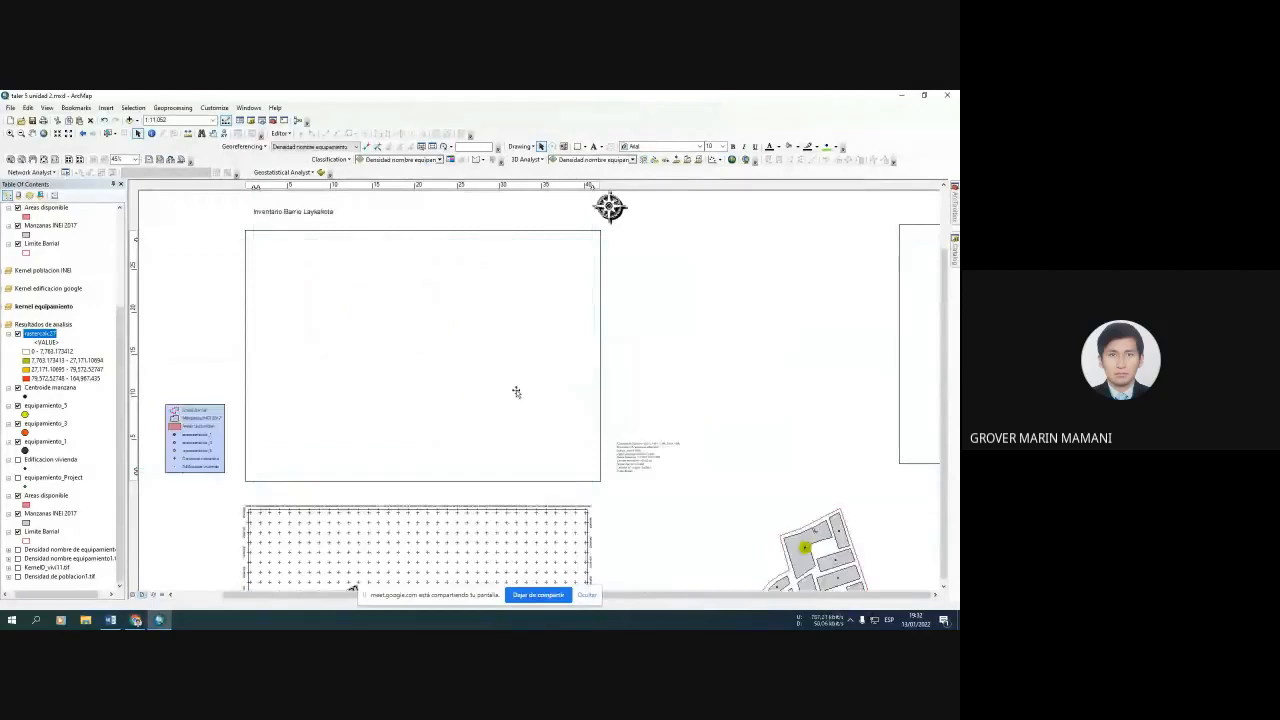
pyautogui.moveTo(508, 382); pyautogui.dragTo(751, 534)
pyautogui.click(548, 387)
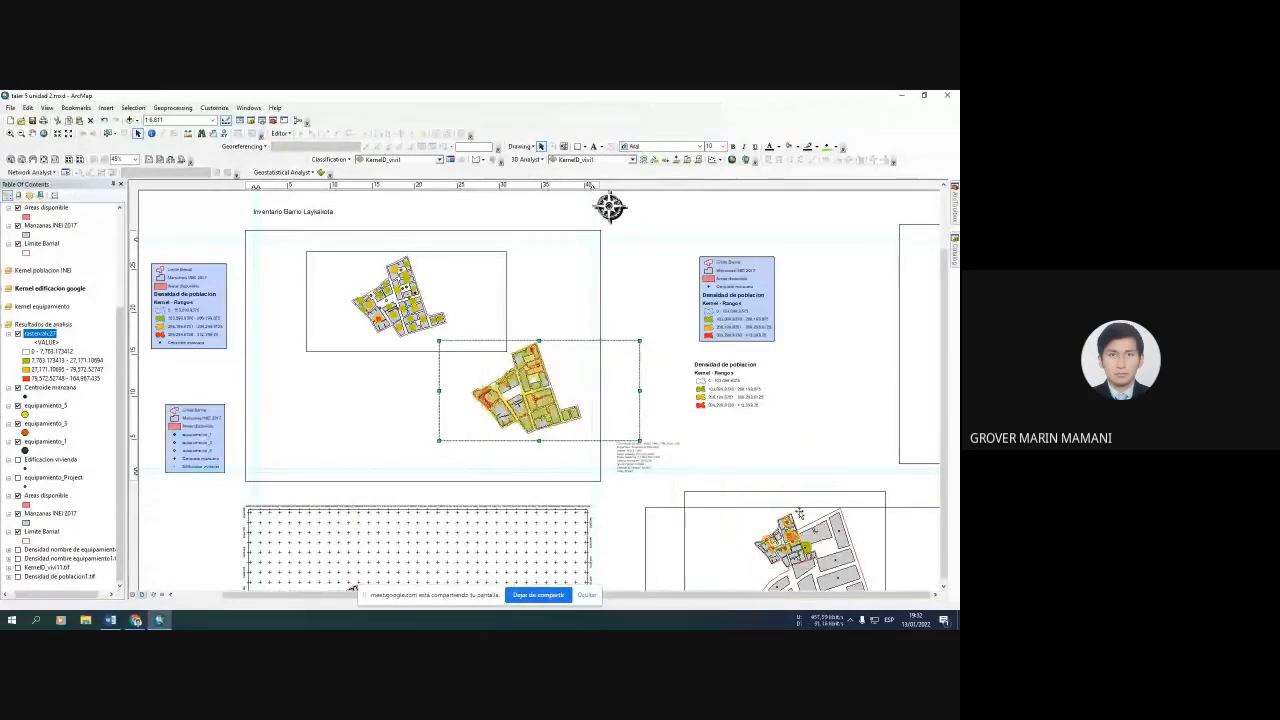
# Resize the Resultados de análisis data frame to the guides so it fills the main map border.
pyautogui.click(409, 323)
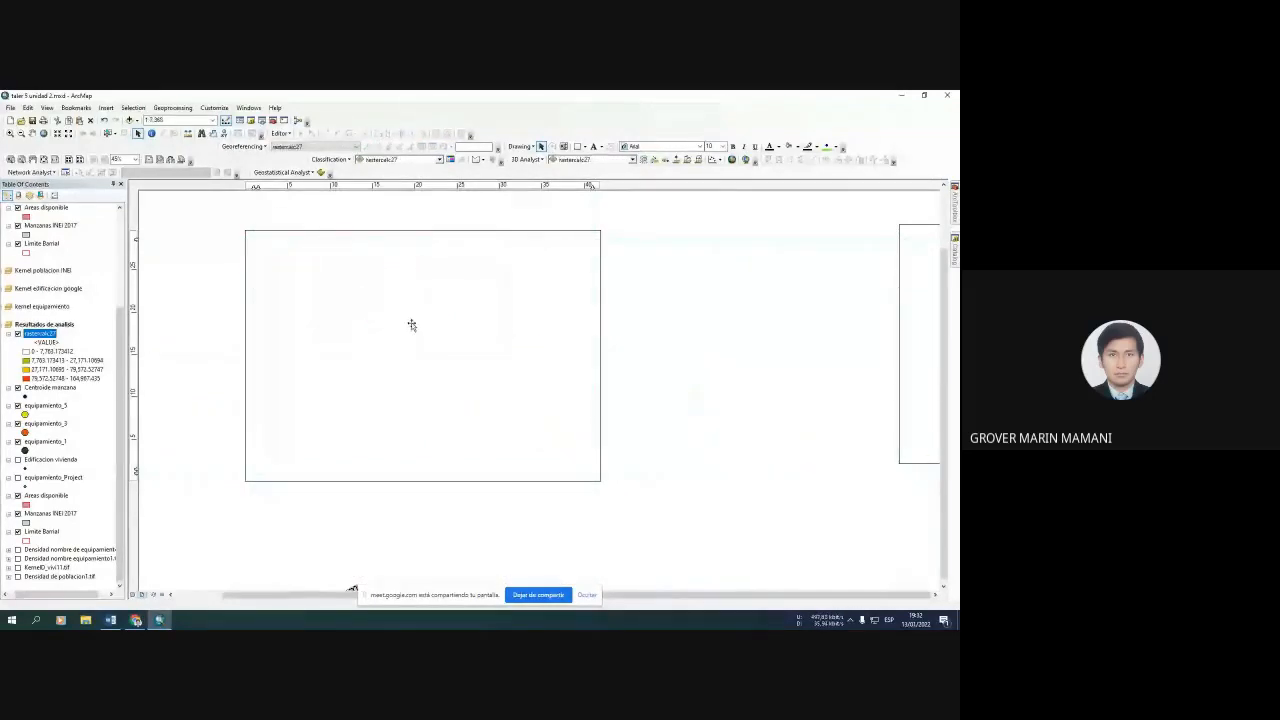
pyautogui.moveTo(306, 251); pyautogui.dragTo(253, 239)
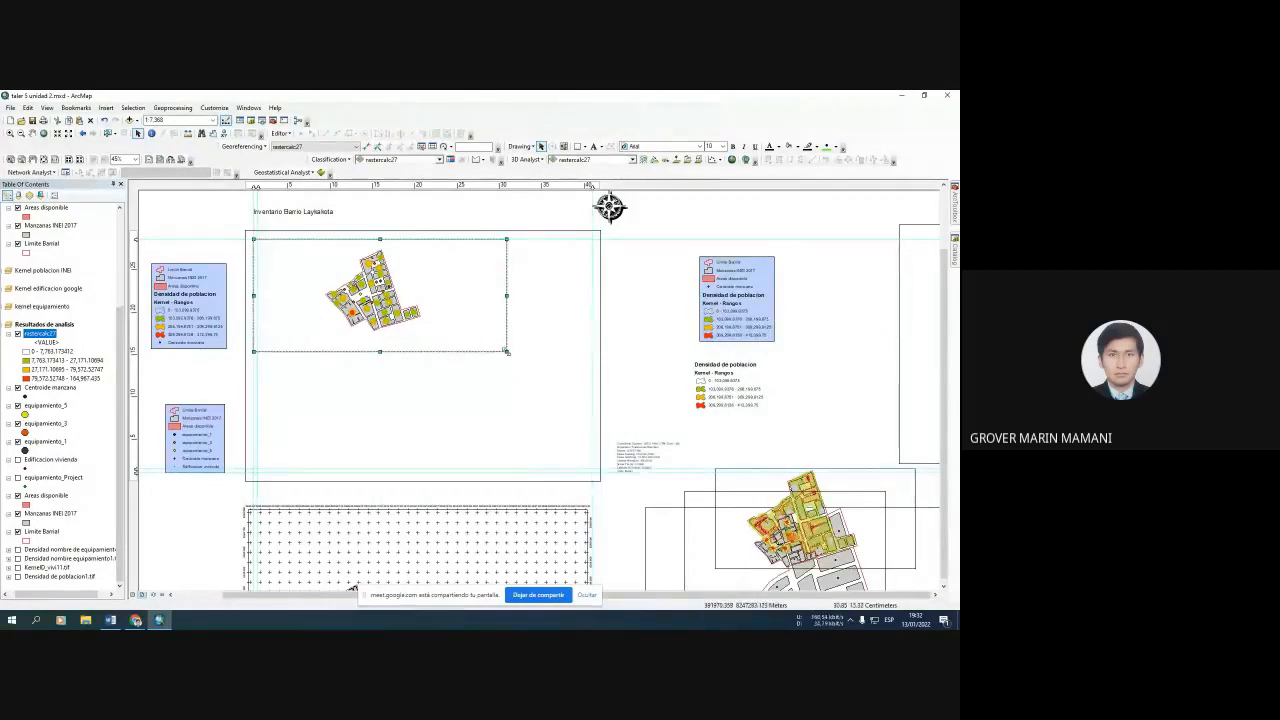
pyautogui.moveTo(586, 454); pyautogui.dragTo(593, 470)
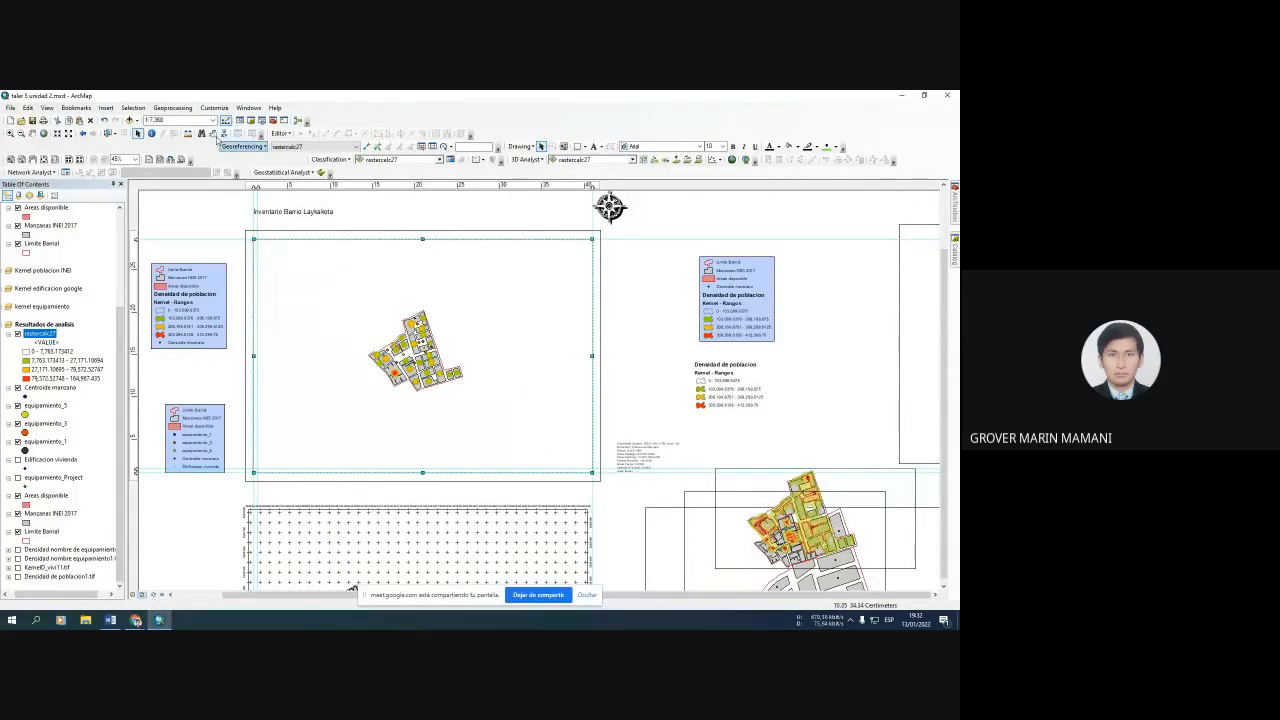
# Set the Resultados de análisis data frame's scale to 1:2,600 and center the whole neighborhood inside the frame.
pyautogui.click(177, 119)
pyautogui.write('2600')
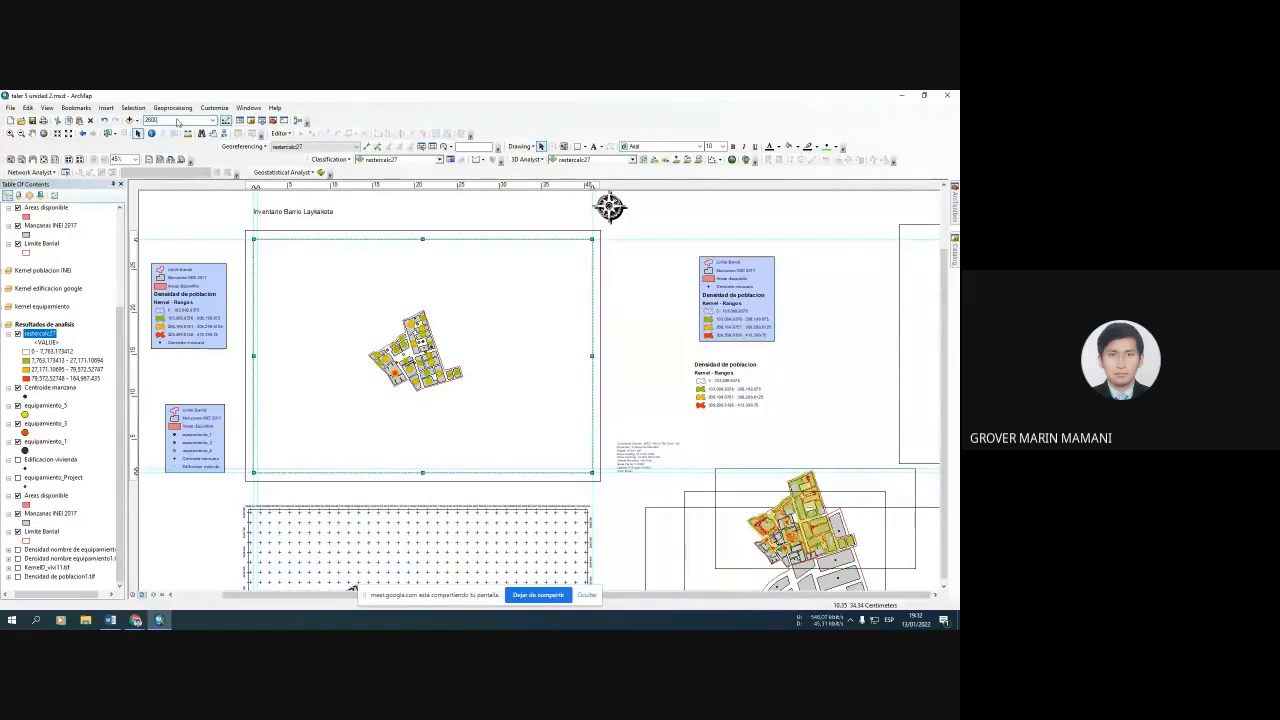
pyautogui.press('Return')
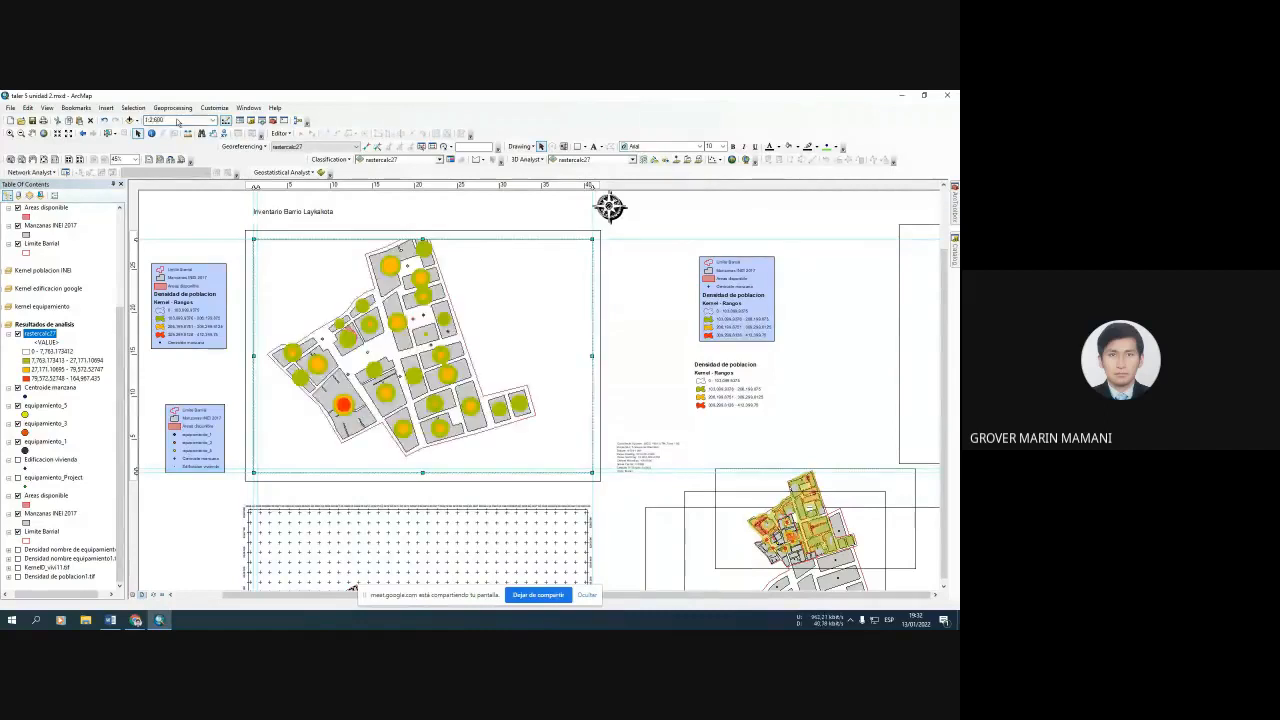
pyautogui.click(32, 133)
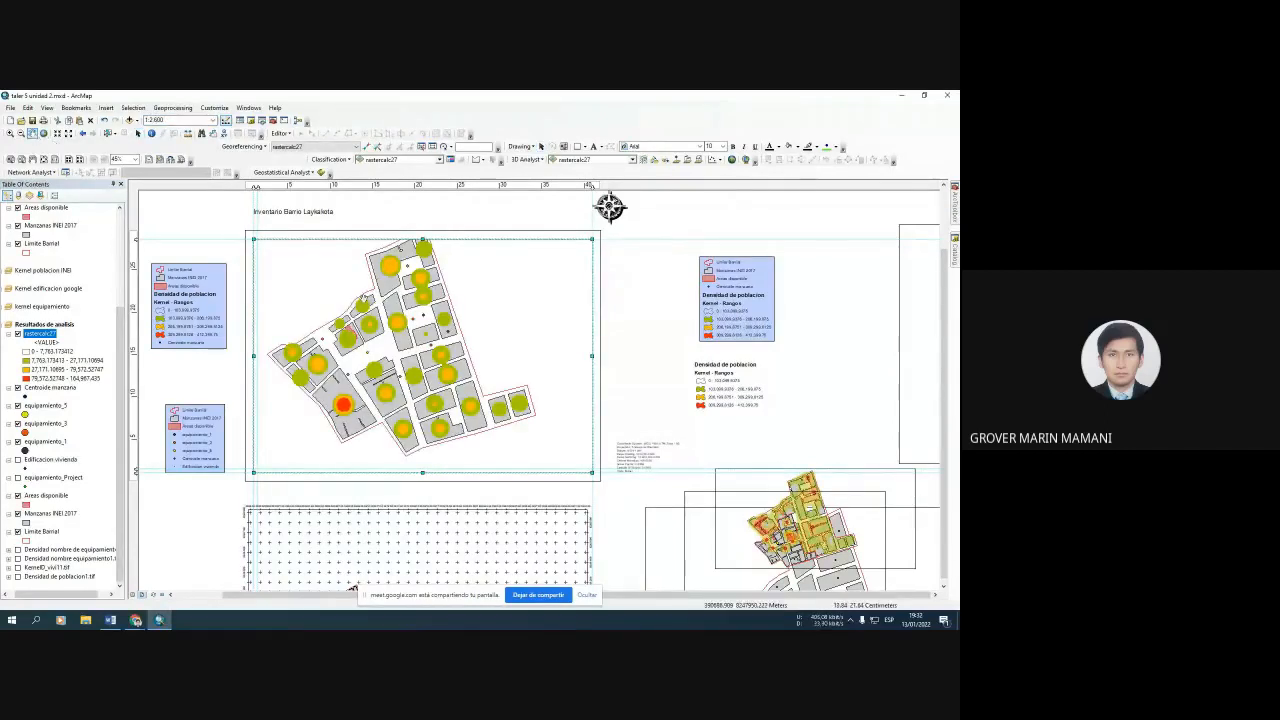
pyautogui.moveTo(406, 312)
pyautogui.mouseDown()
pyautogui.moveTo(416, 324)
pyautogui.moveTo(429, 307)
pyautogui.mouseUp()
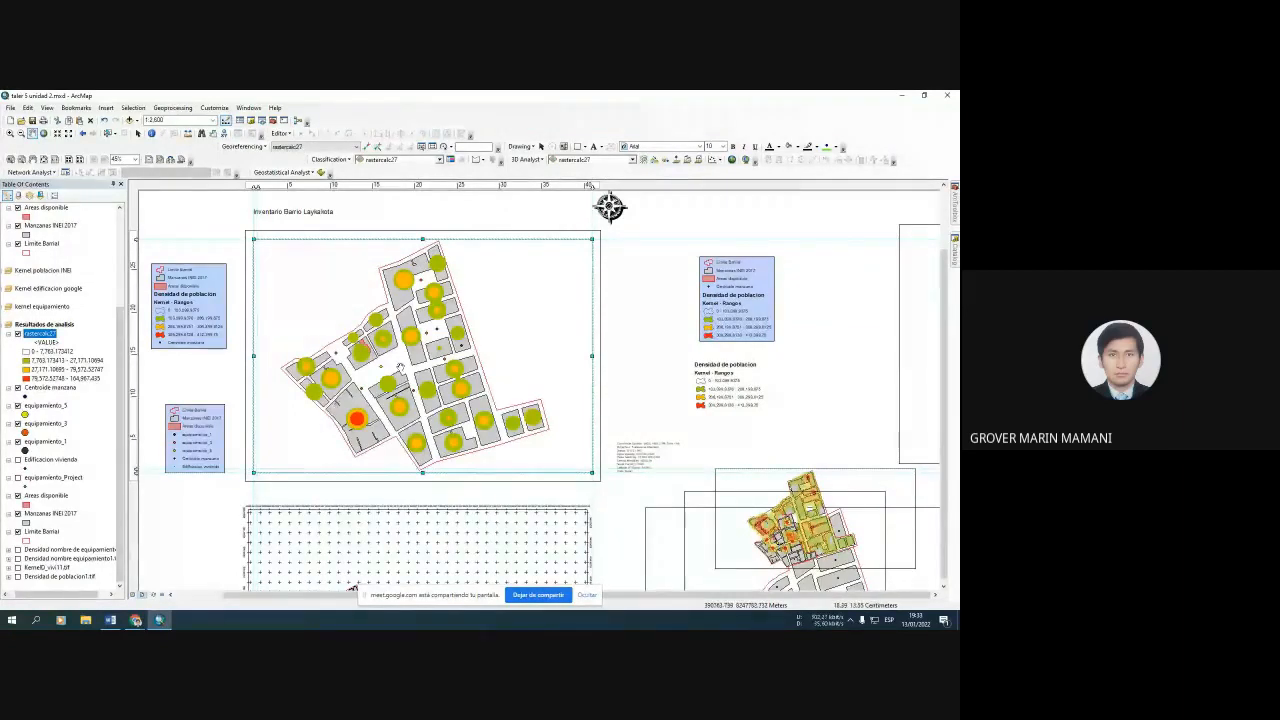
pyautogui.moveTo(402, 367); pyautogui.dragTo(404, 369)
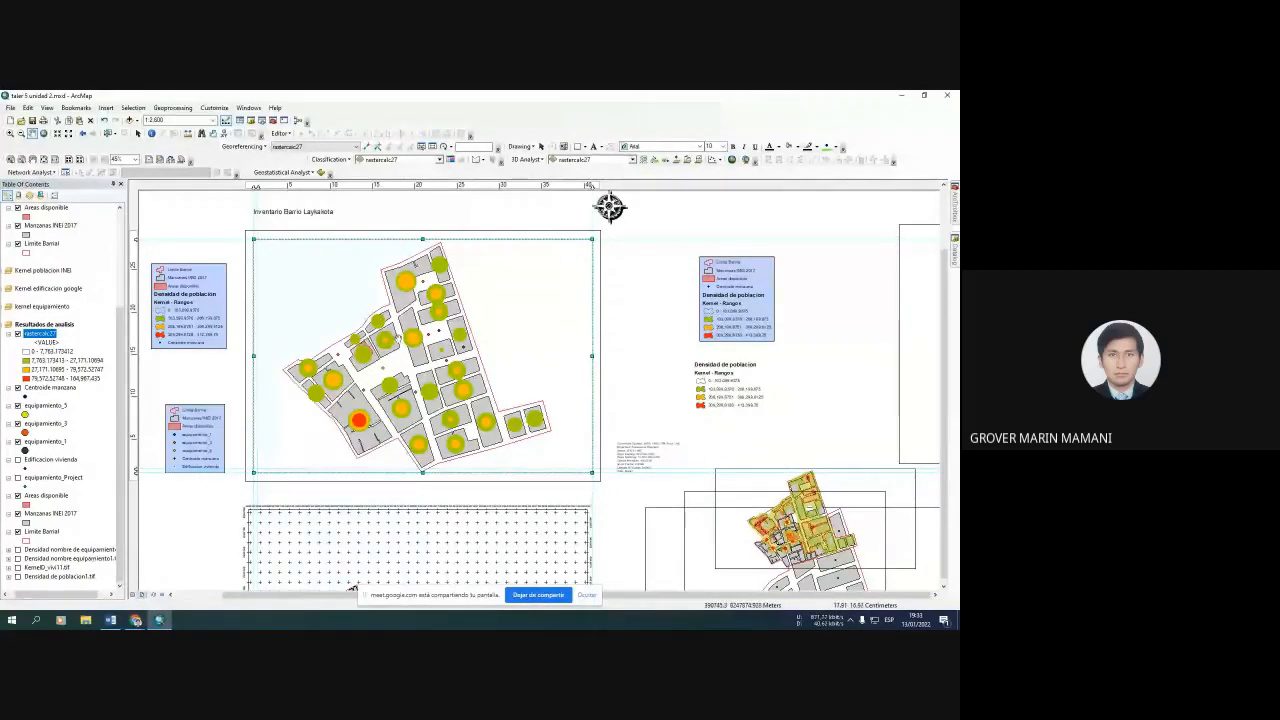
pyautogui.moveTo(405, 346); pyautogui.dragTo(408, 345)
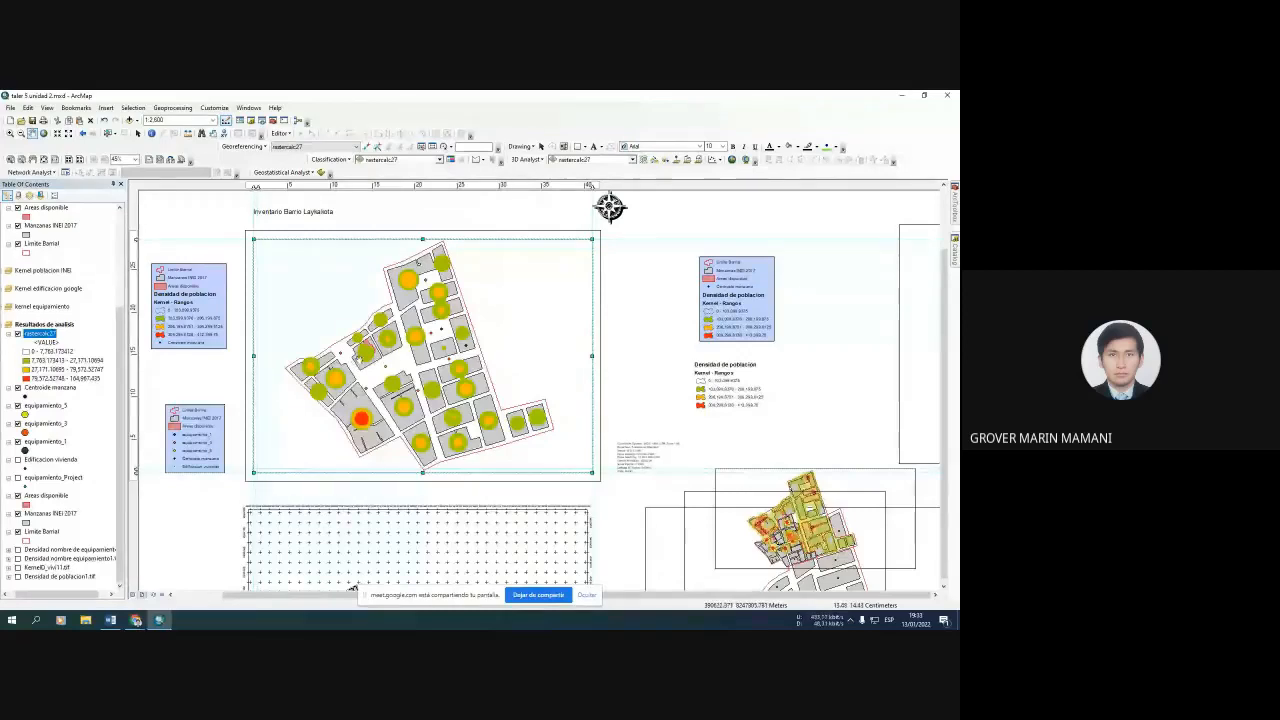
pyautogui.moveTo(403, 357); pyautogui.dragTo(403, 357)
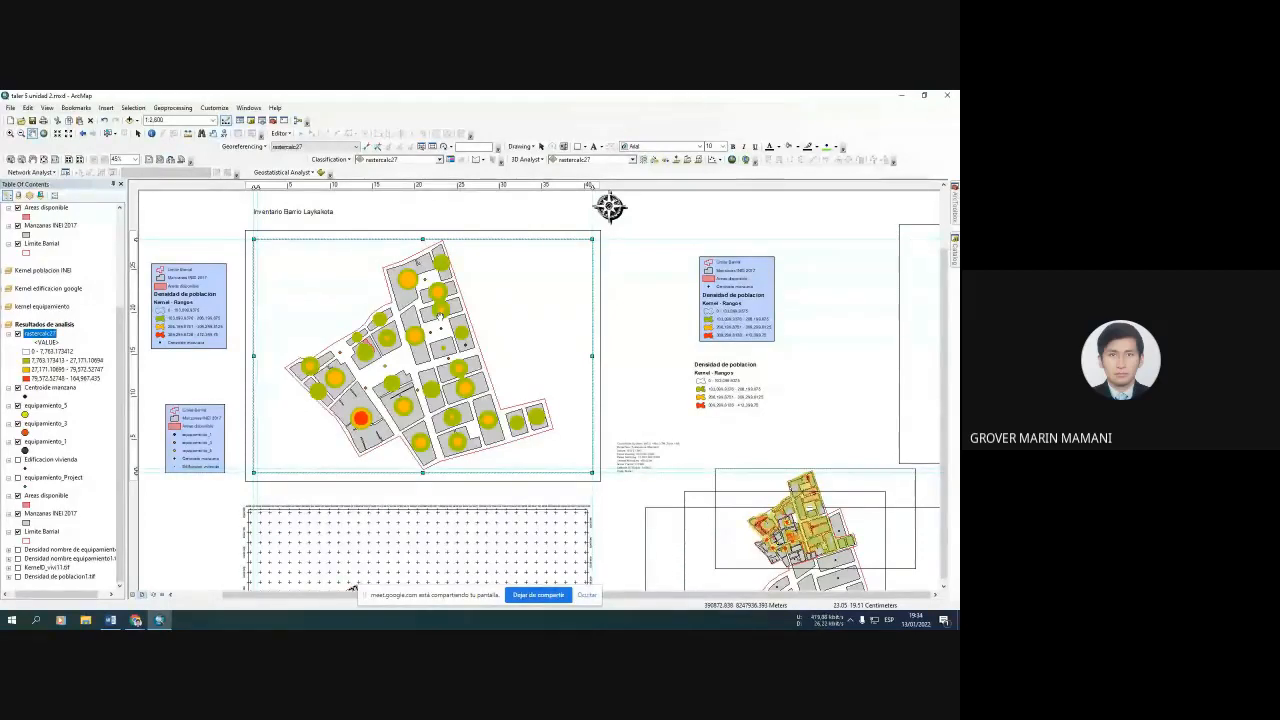
# Collapse the weighted raster's legend and the Resultados de análisis and Inventario data frames in the layer list.
pyautogui.click(8, 334)
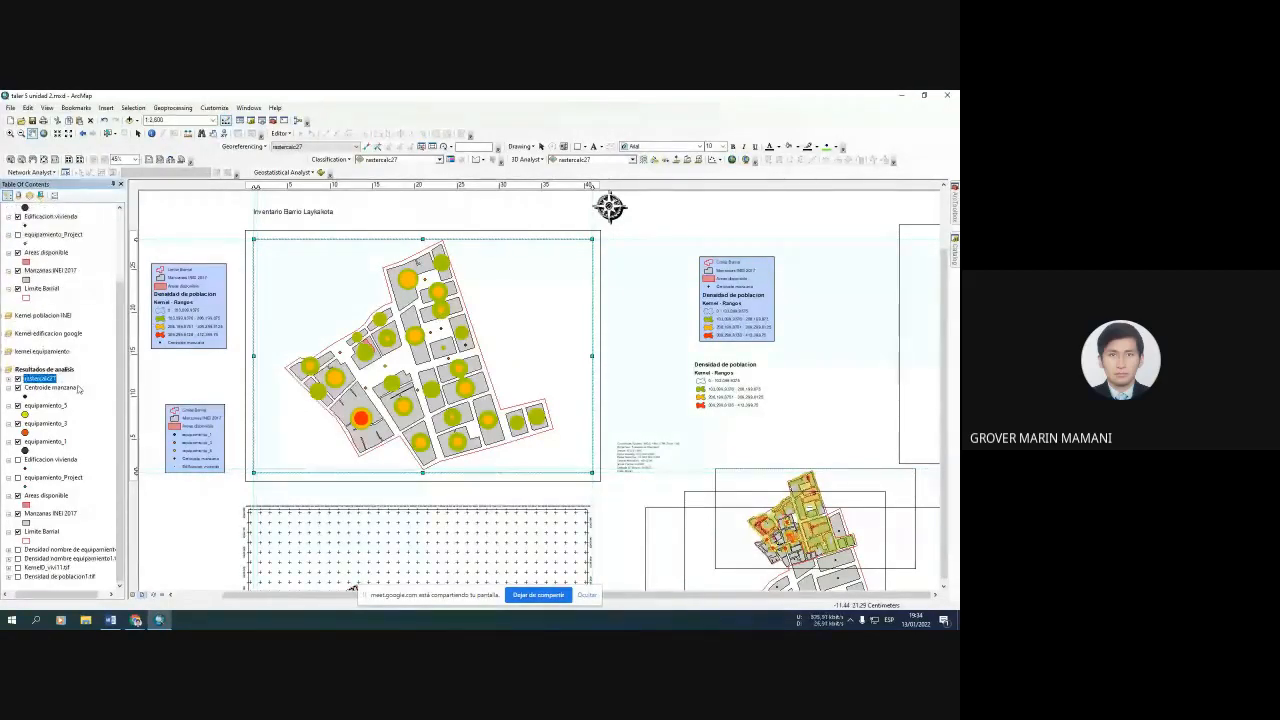
pyautogui.click(8, 370)
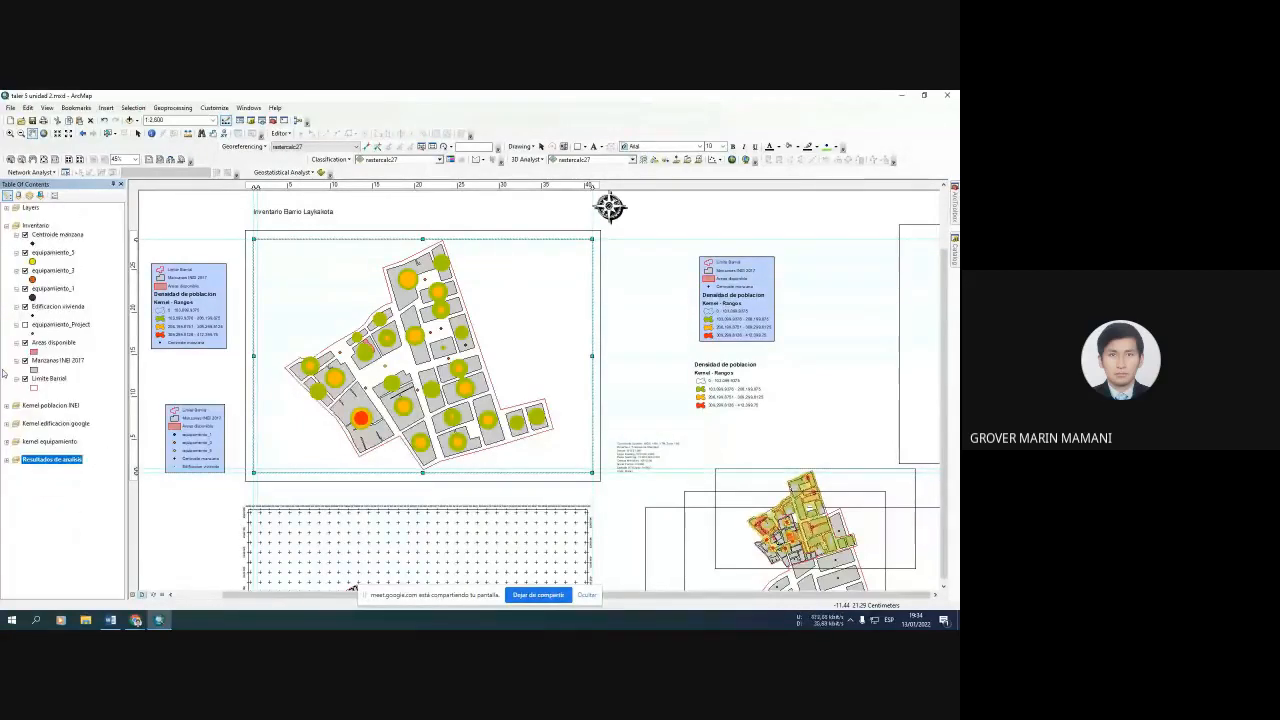
pyautogui.click(8, 226)
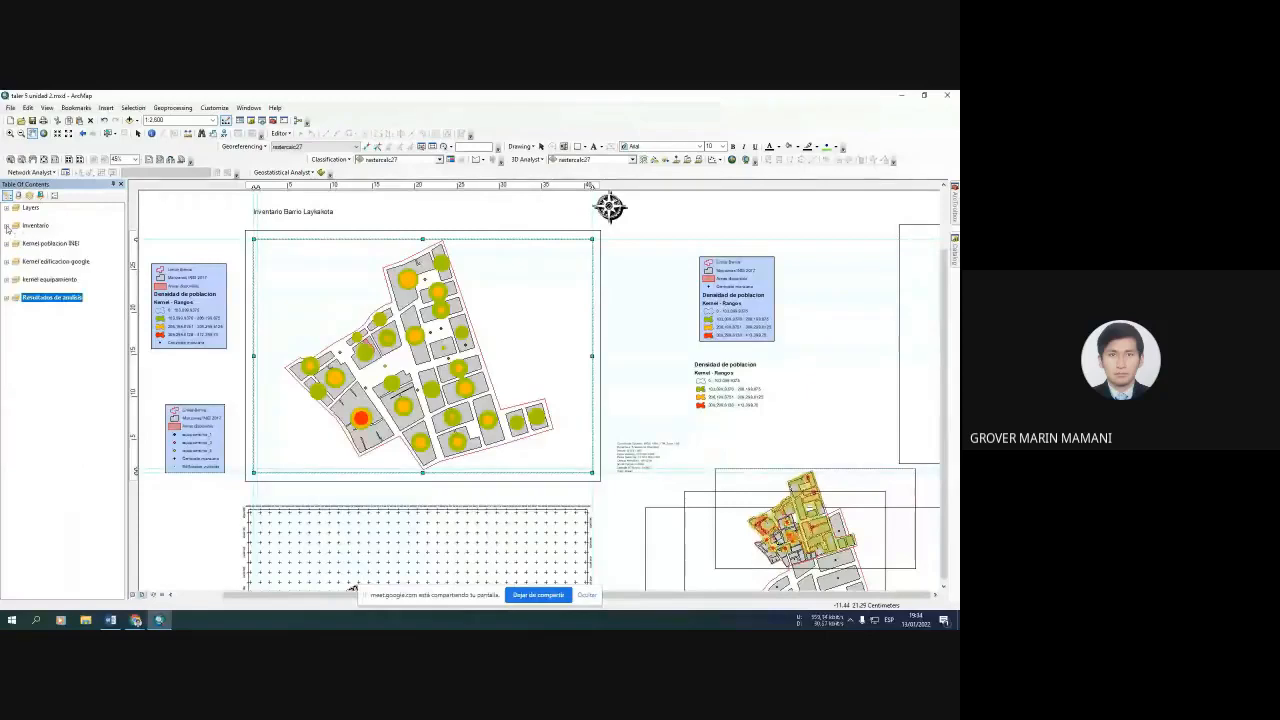
pyautogui.click(71, 350)
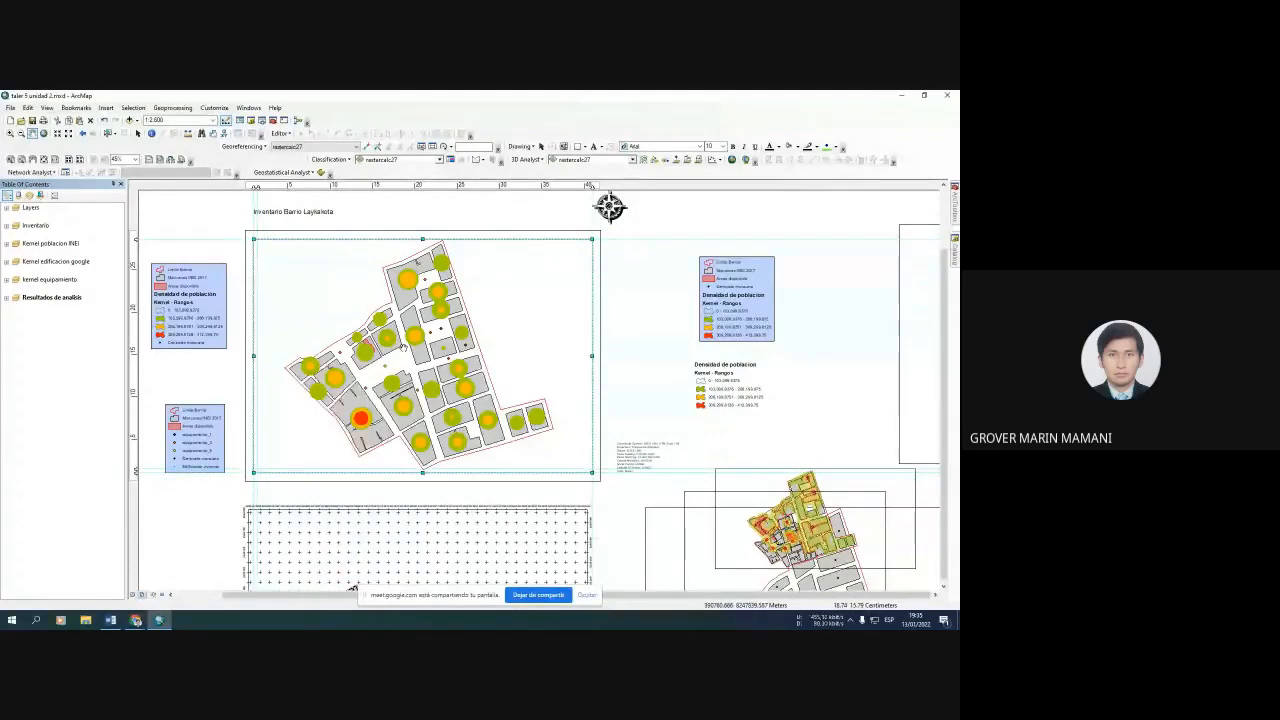
# Switch to File Explorer and open the ArcGIS folder under Archivos de programa (x86) on Disco local (C:).
pyautogui.hotkey('alt', 'Tab')
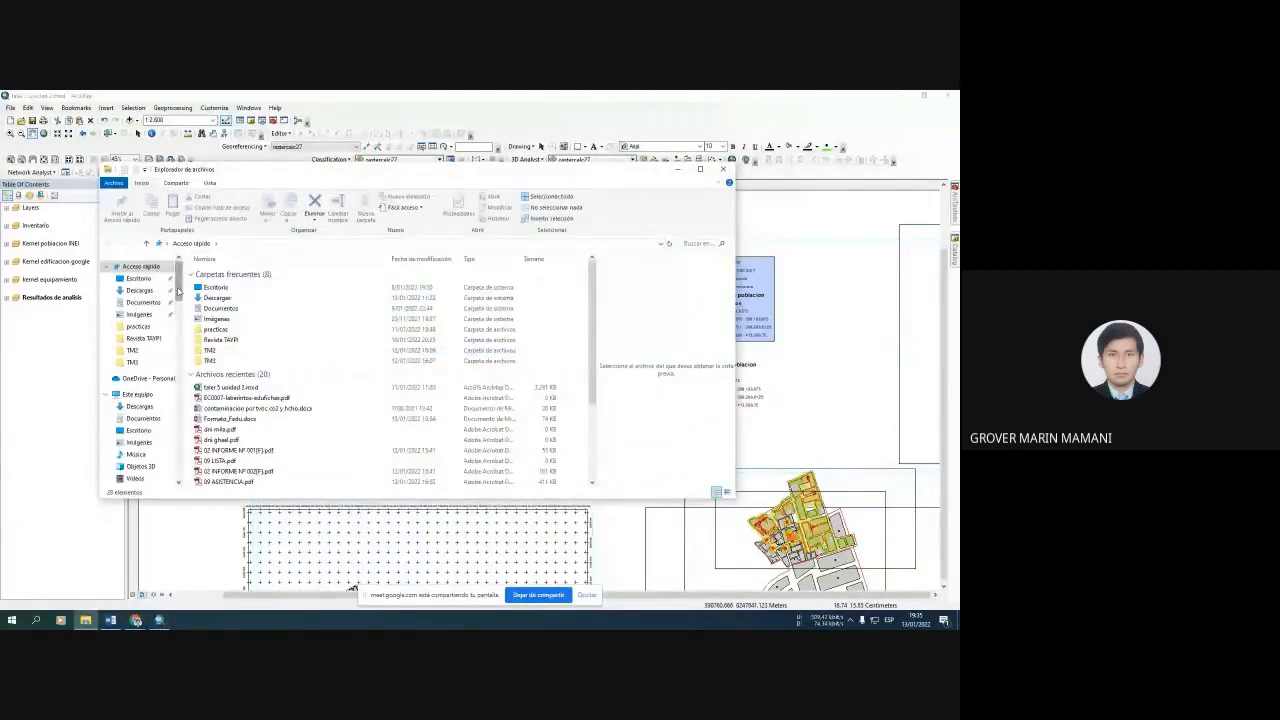
pyautogui.scroll(-1, 178, 290)
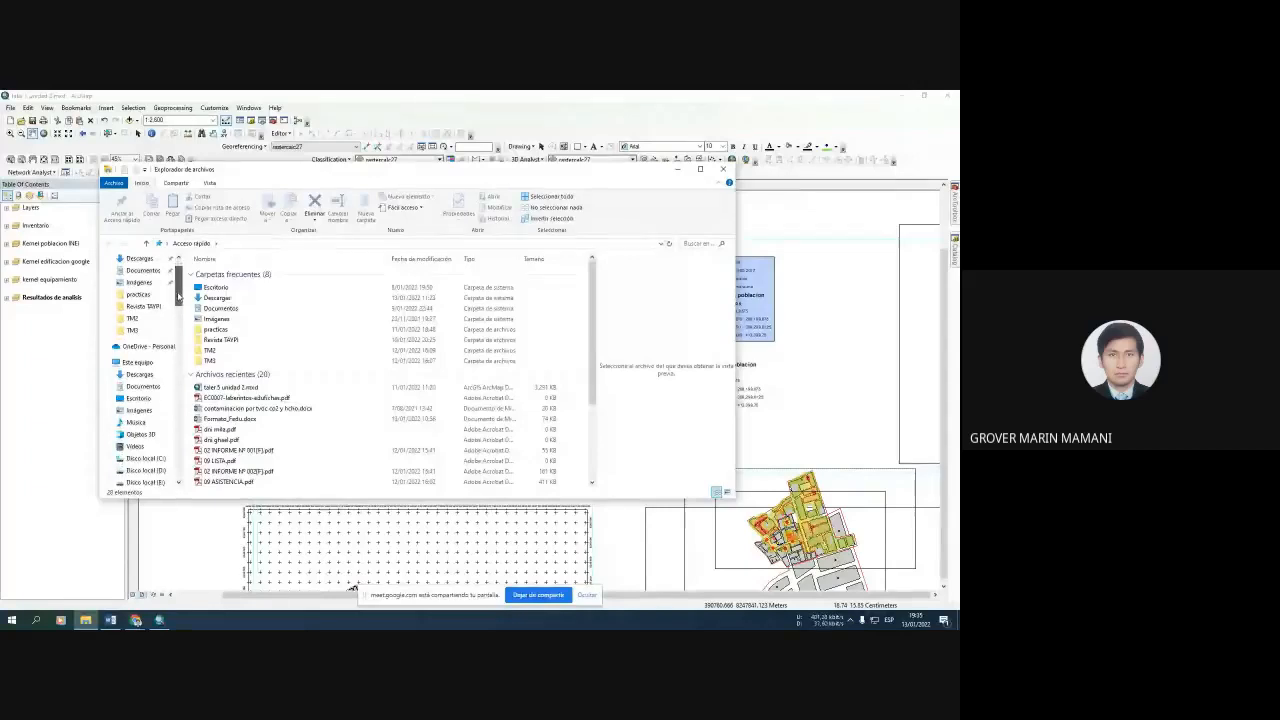
pyautogui.scroll(1, 178, 296)
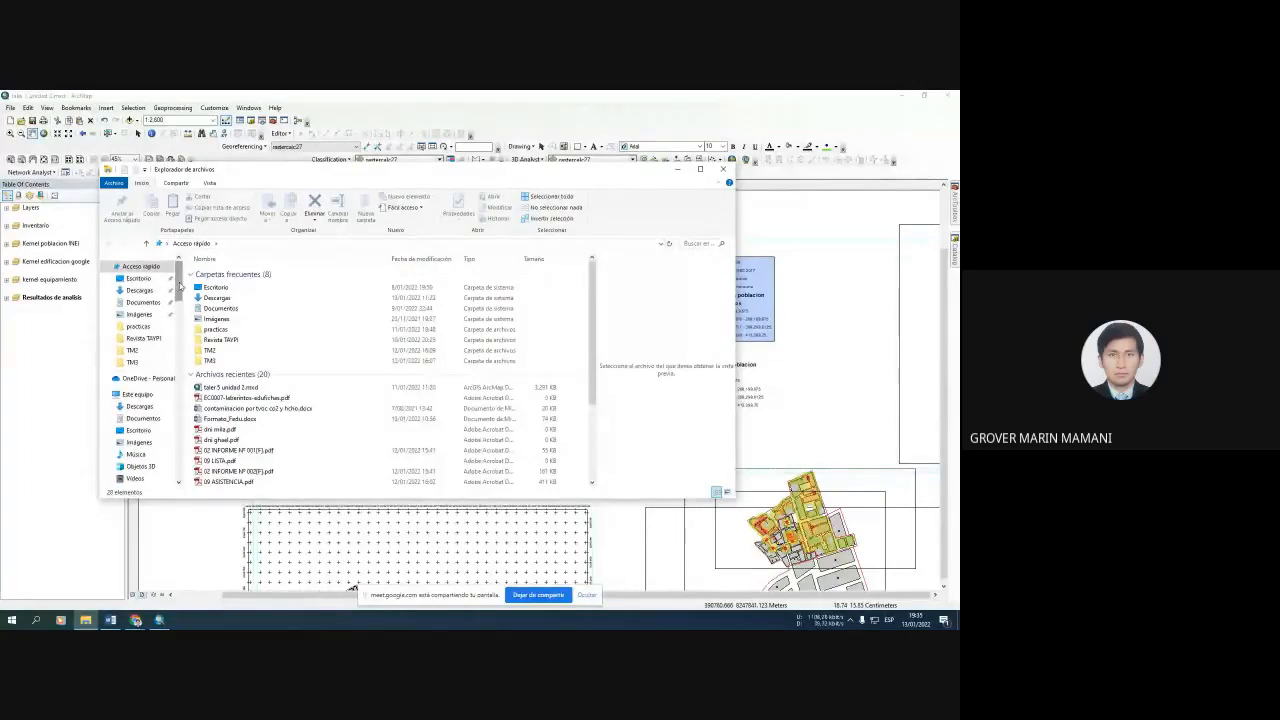
pyautogui.scroll(-1, 144, 420)
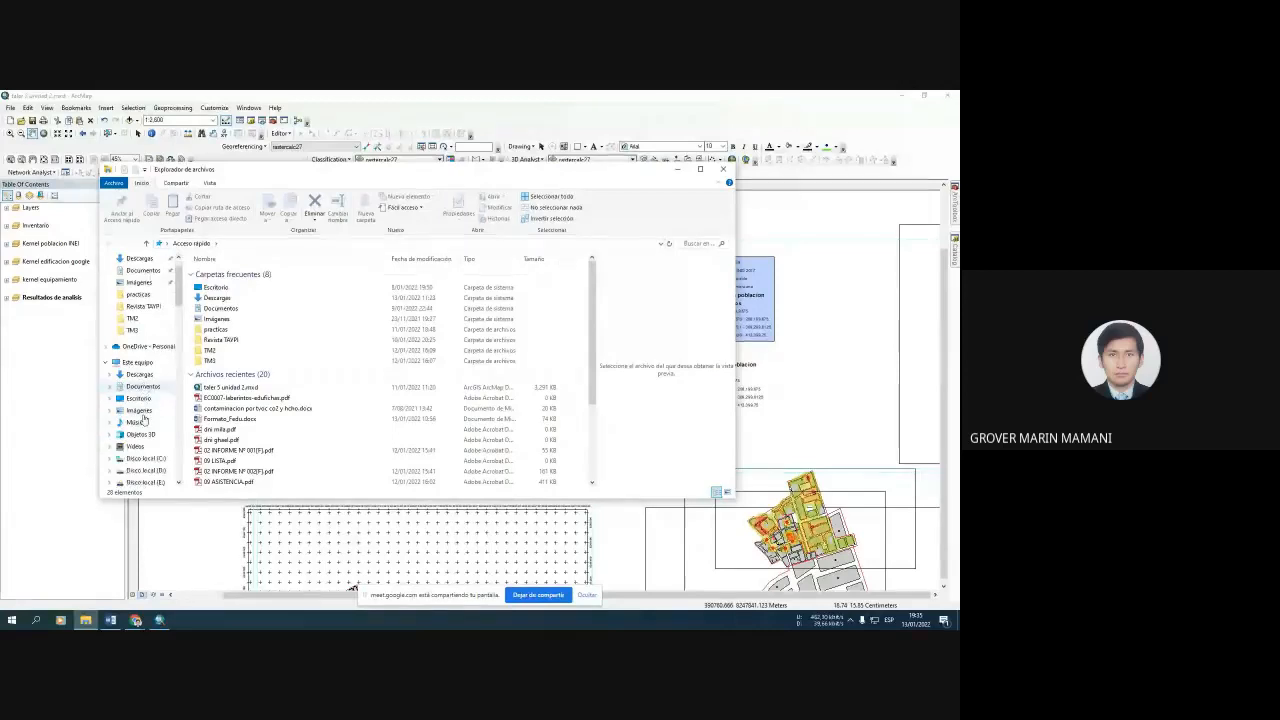
pyautogui.scroll(-1, 144, 420)
pyautogui.click(145, 423)
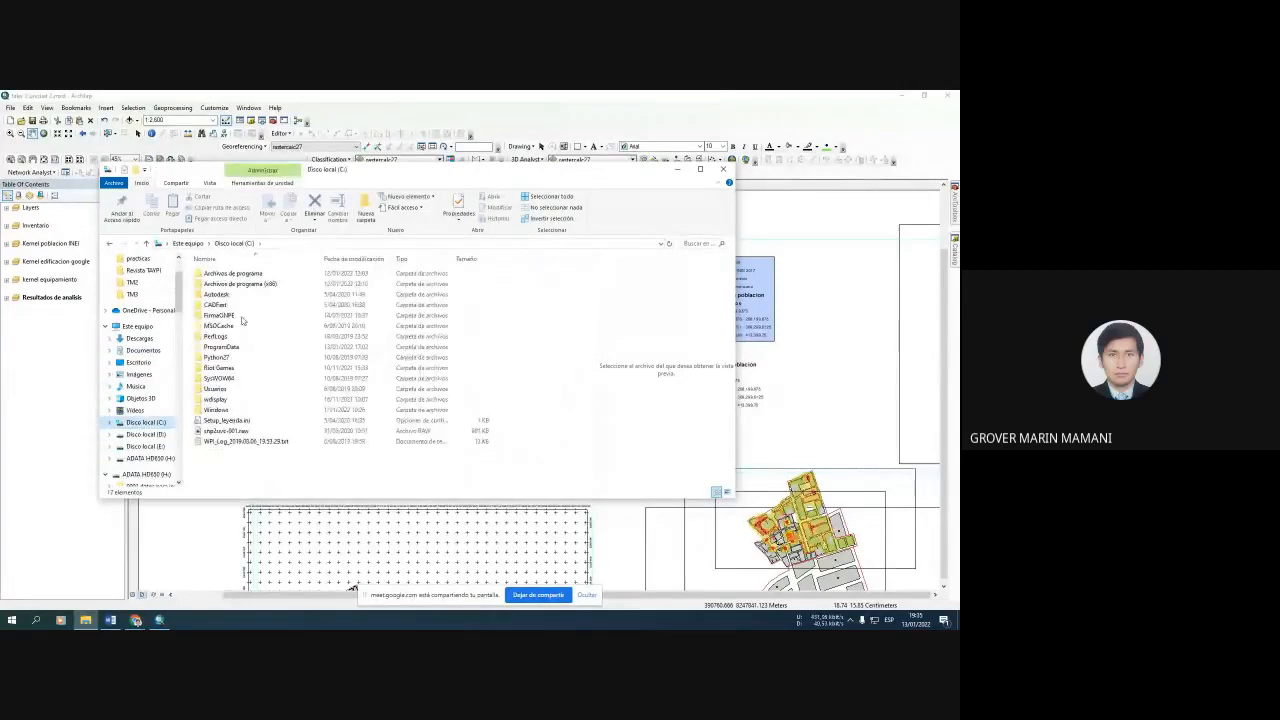
pyautogui.doubleClick(246, 286)
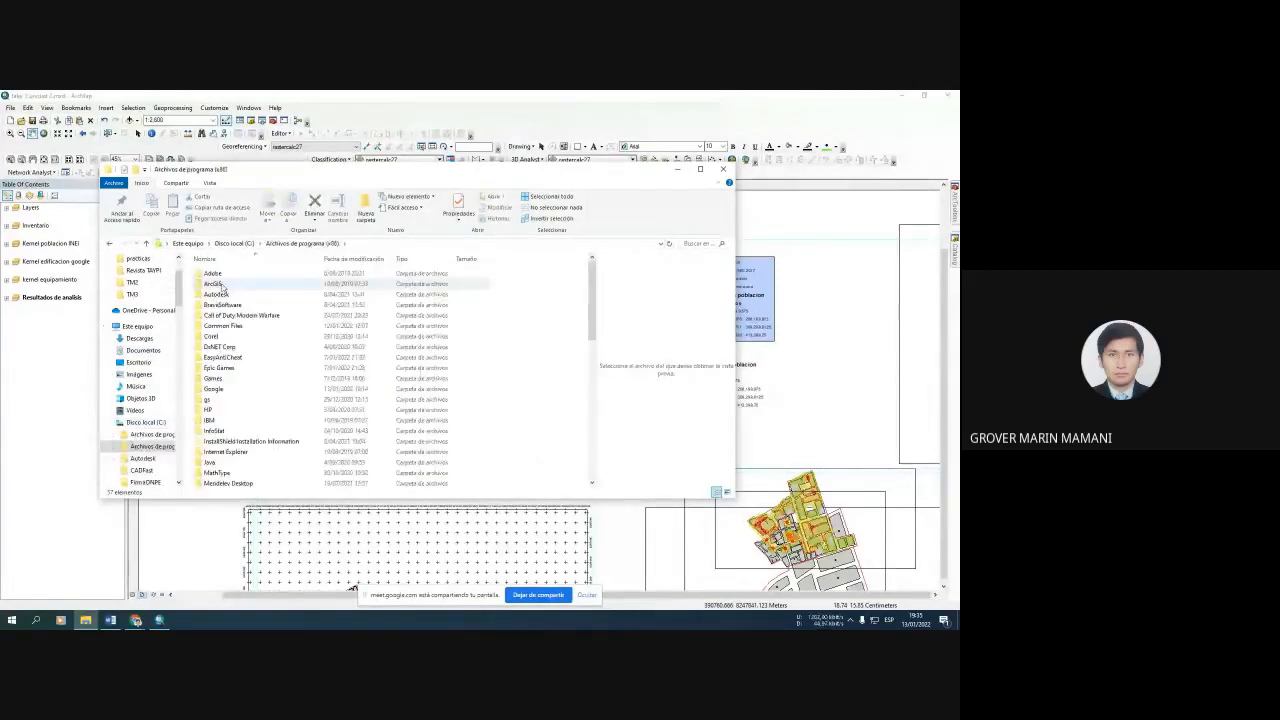
pyautogui.doubleClick(220, 285)
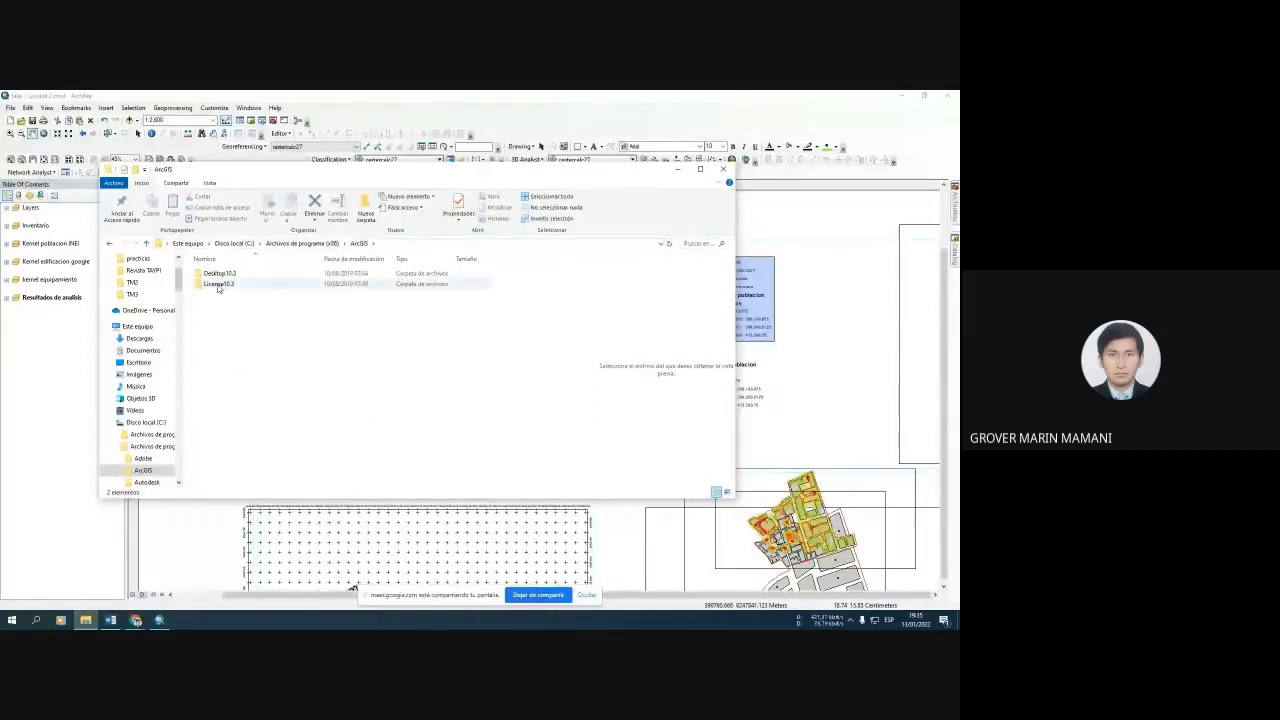
# Look into the ArcGIS license folder, then open the Desktop folder and look through its subfolders.
pyautogui.doubleClick(218, 284)
pyautogui.click(110, 244)
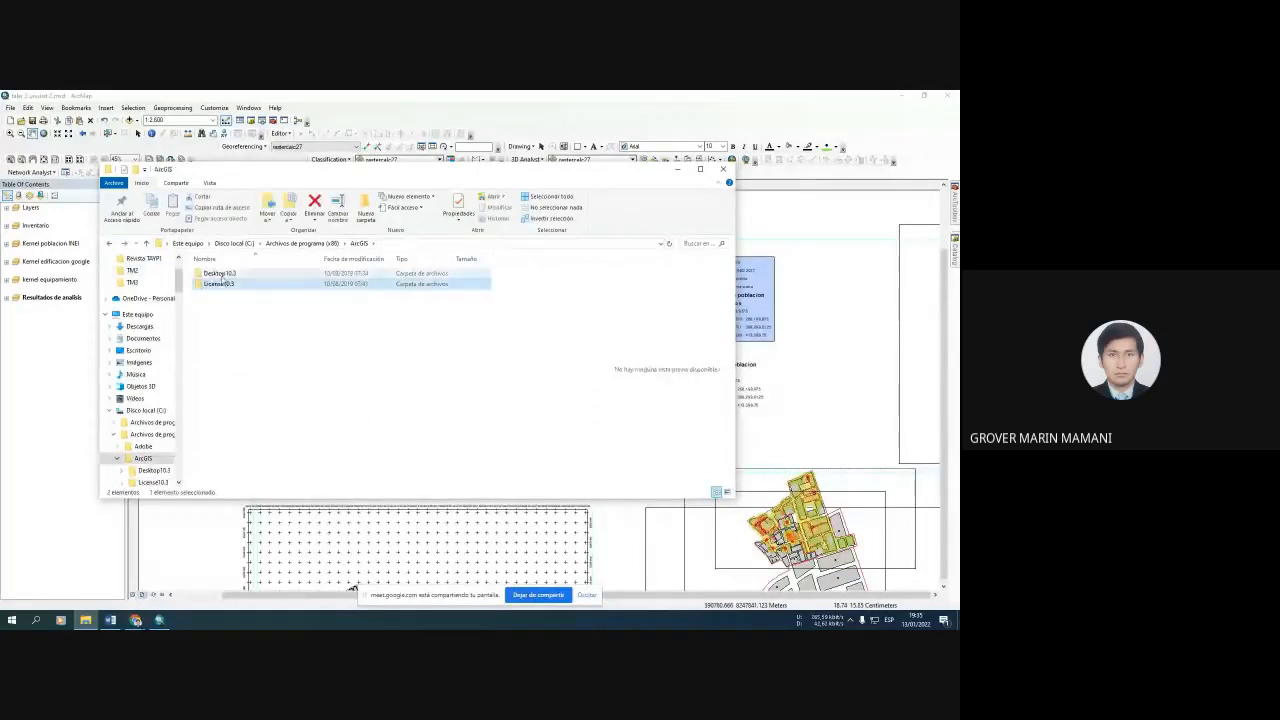
pyautogui.doubleClick(222, 274)
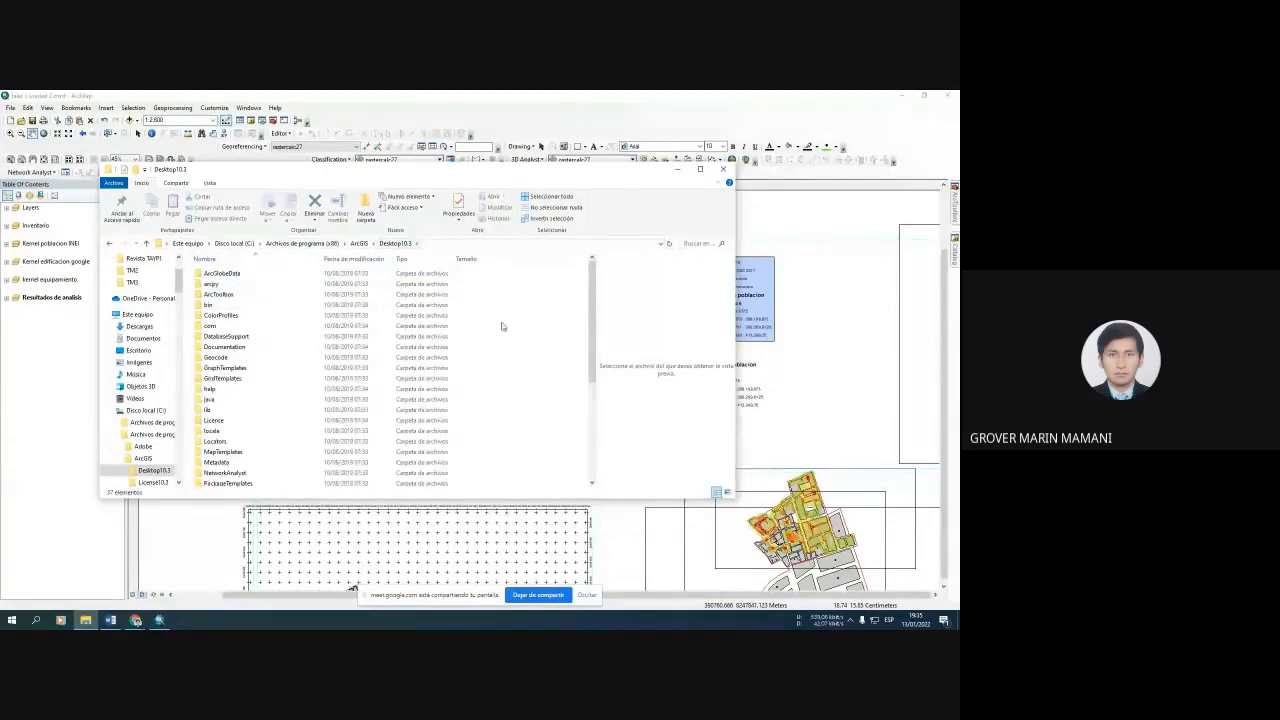
pyautogui.scroll(-6, 509, 366)
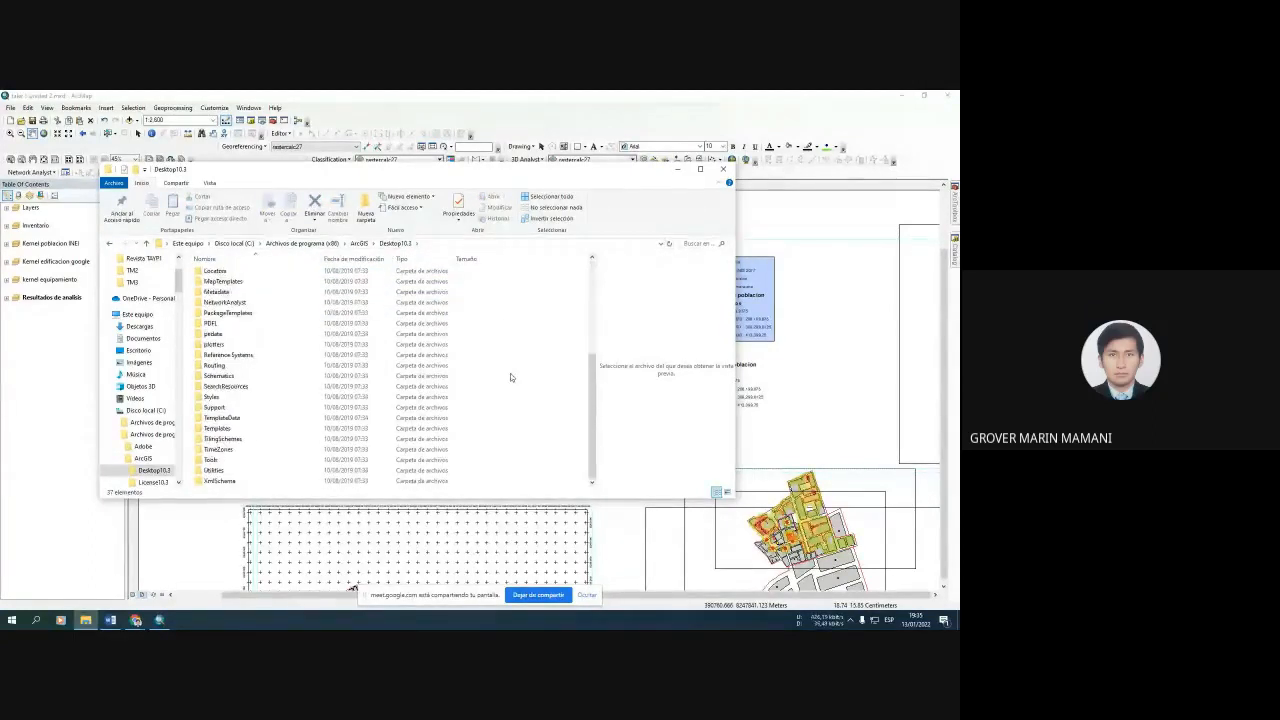
pyautogui.scroll(6, 510, 376)
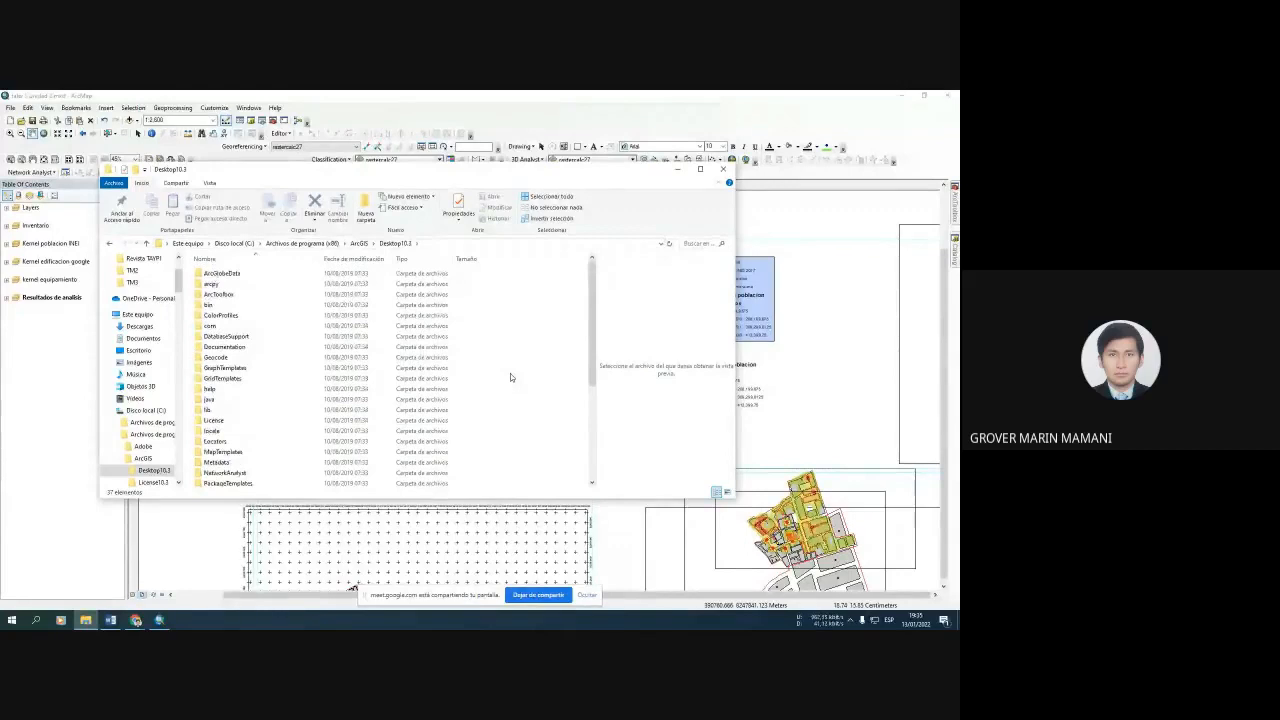
# Open the bin folder and examine its program files, including afghlp.exe and the ArcGIS executables.
pyautogui.doubleClick(209, 304)
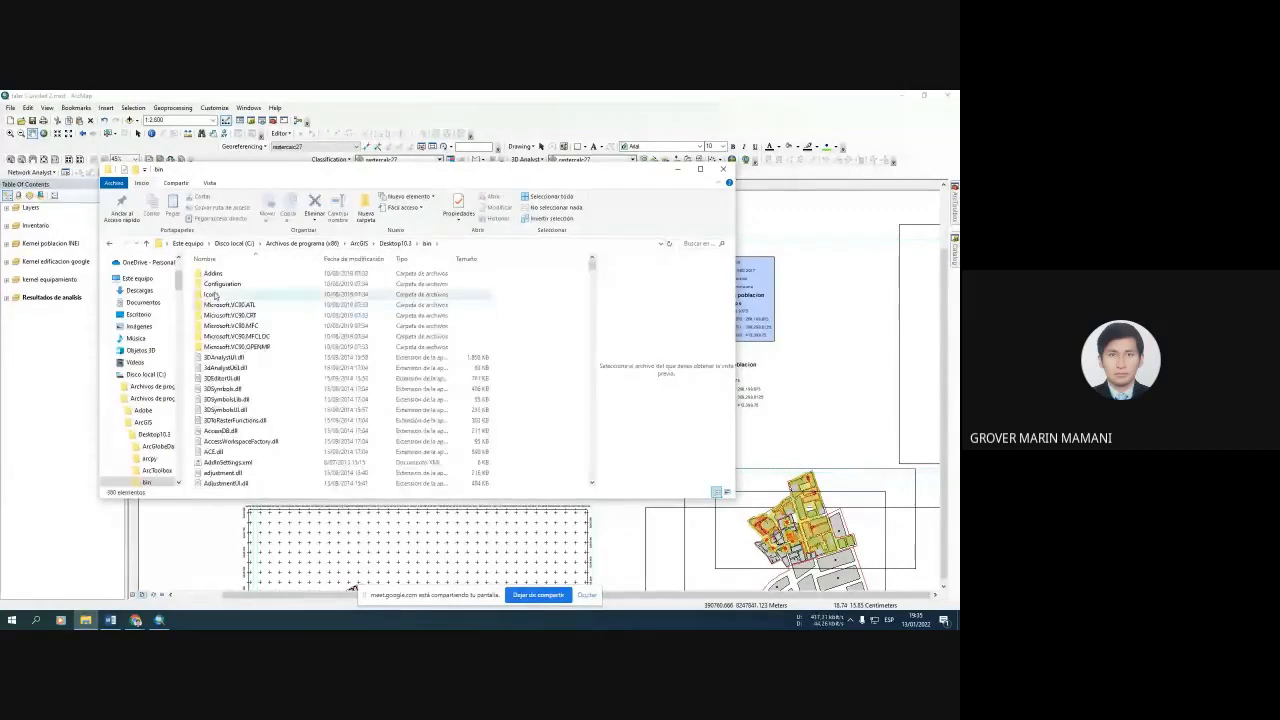
pyautogui.scroll(-7, 486, 373)
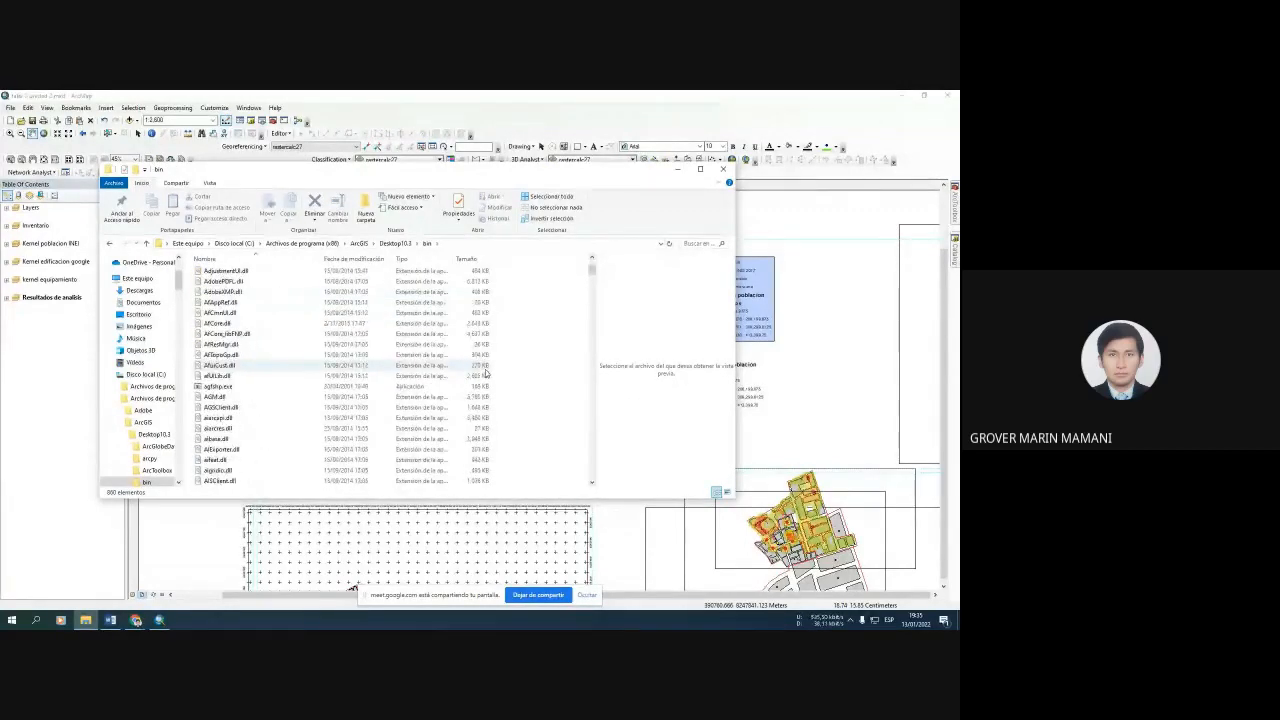
pyautogui.scroll(-1, 240, 365)
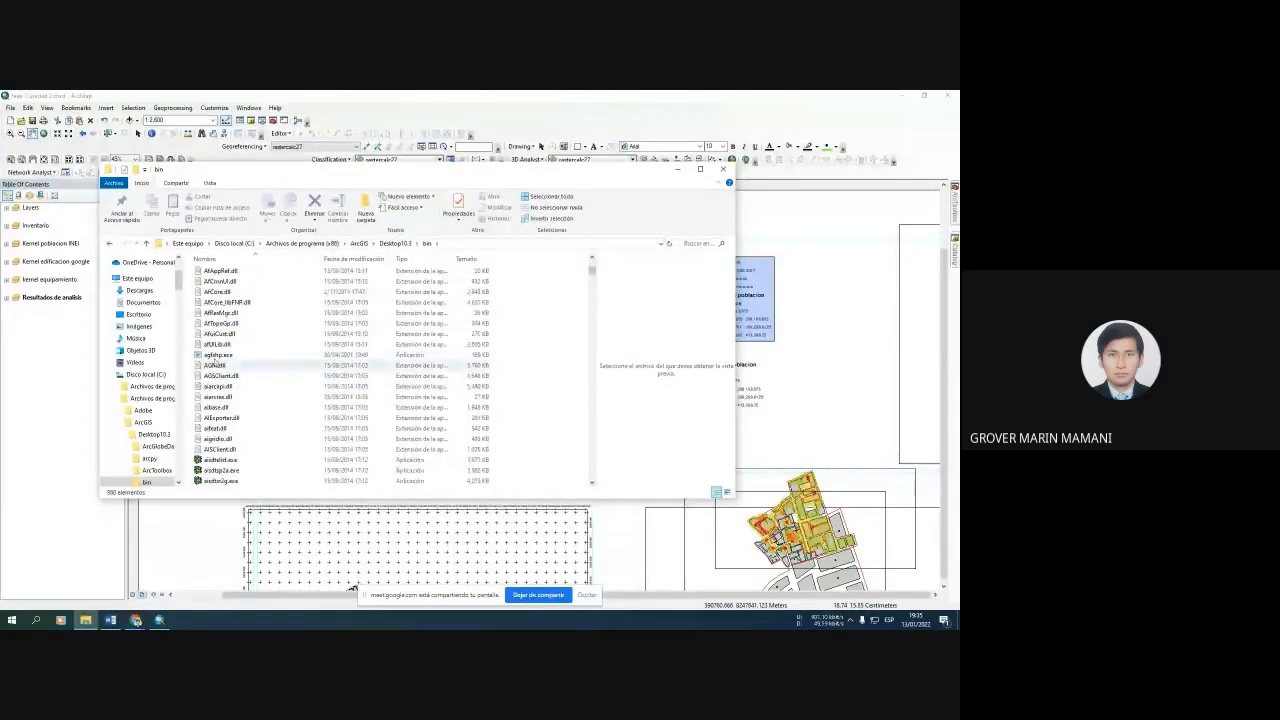
pyautogui.click(222, 358)
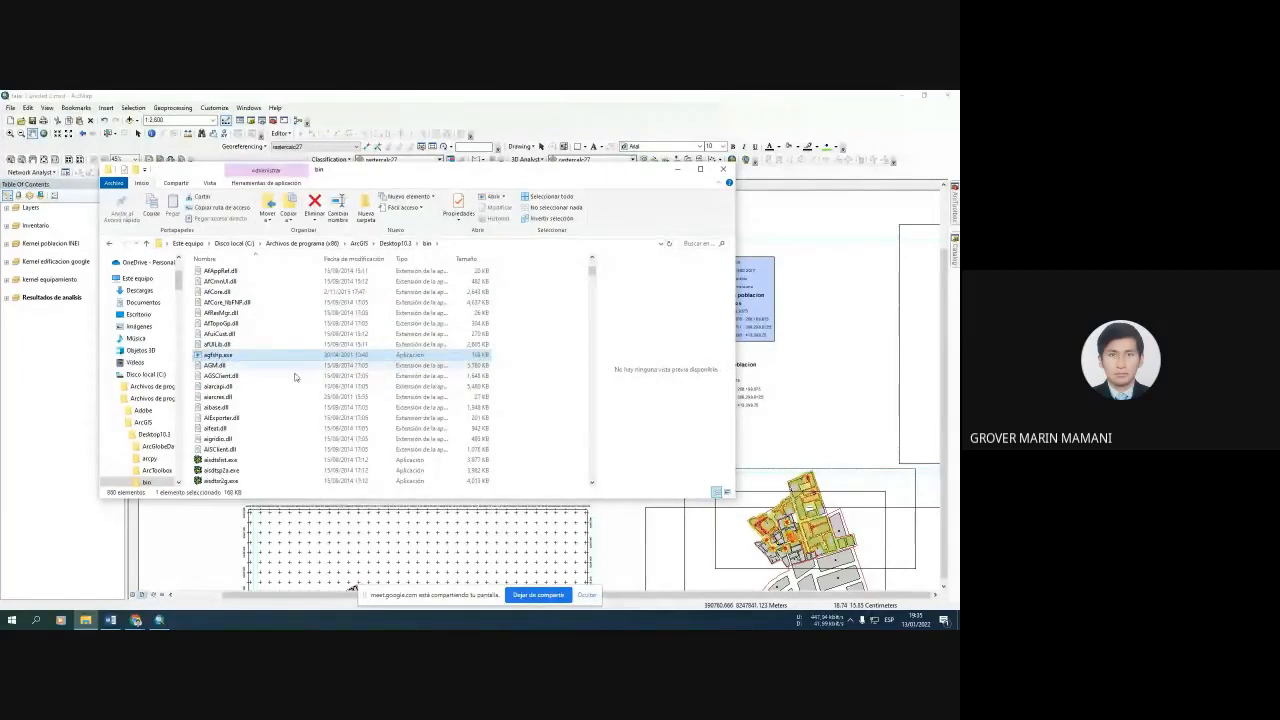
pyautogui.scroll(-8, 318, 407)
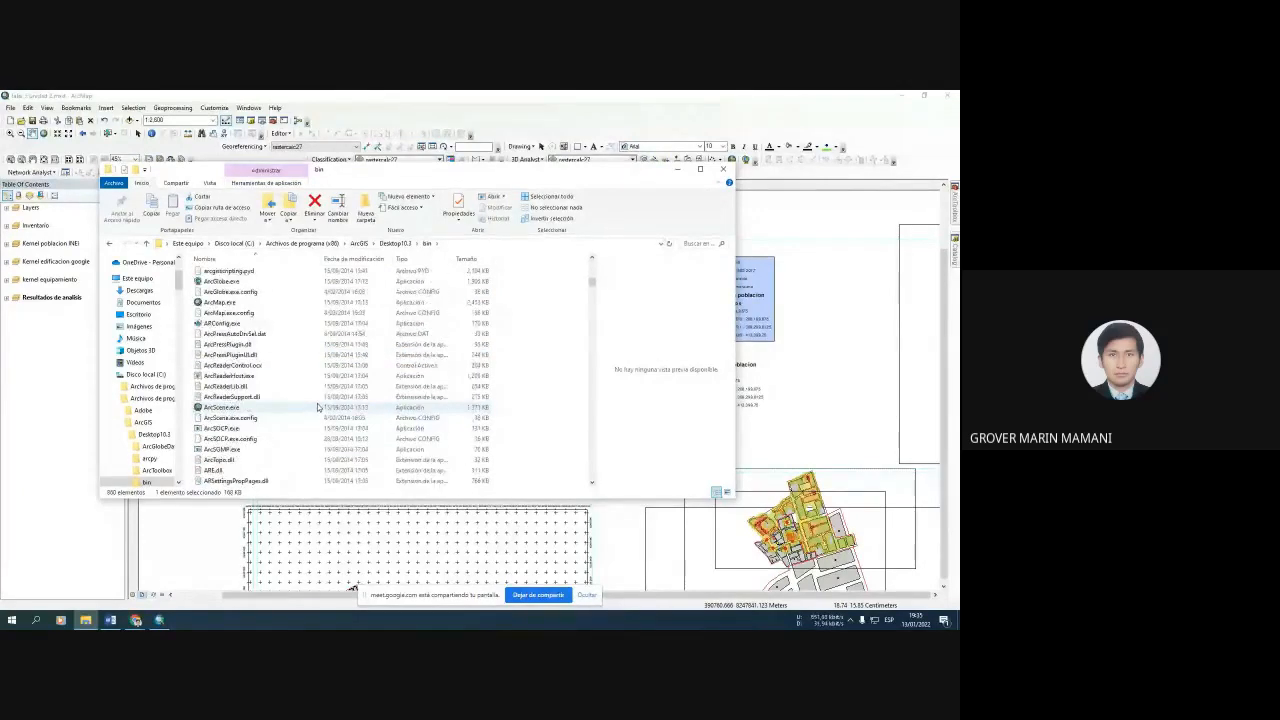
pyautogui.scroll(-8, 317, 404)
pyautogui.scroll(-4, 318, 404)
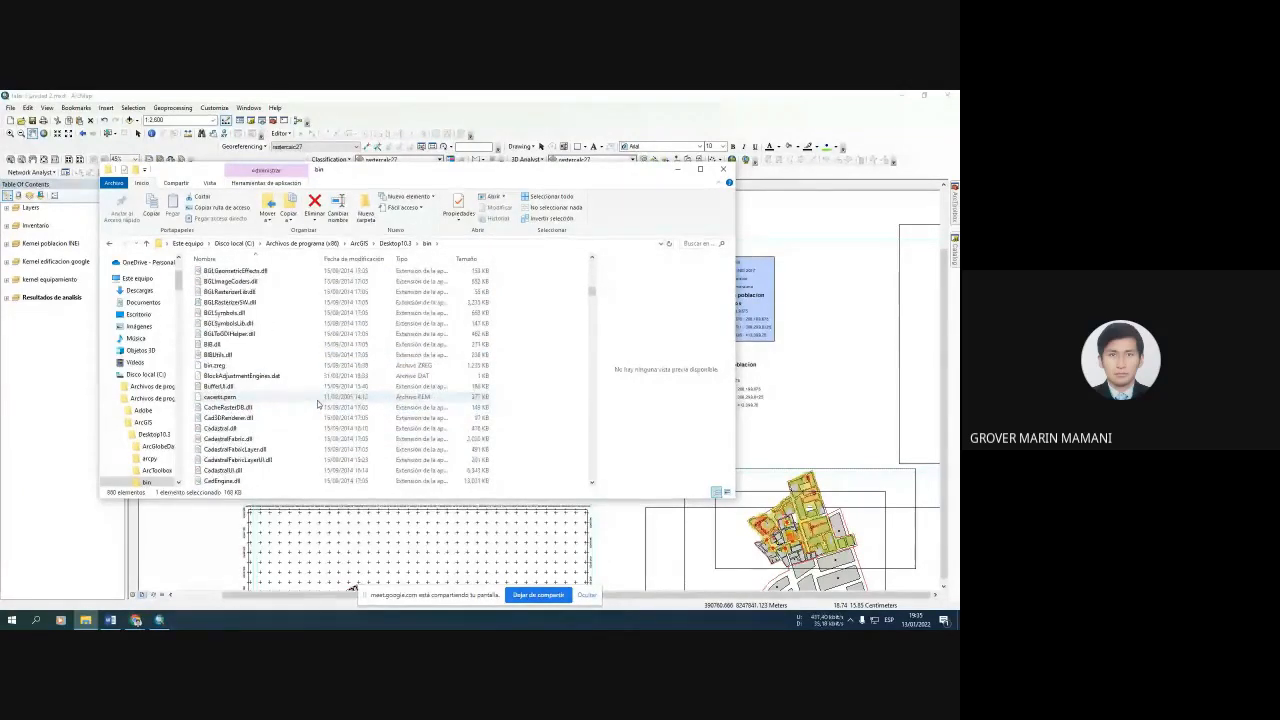
pyautogui.scroll(10, 319, 400)
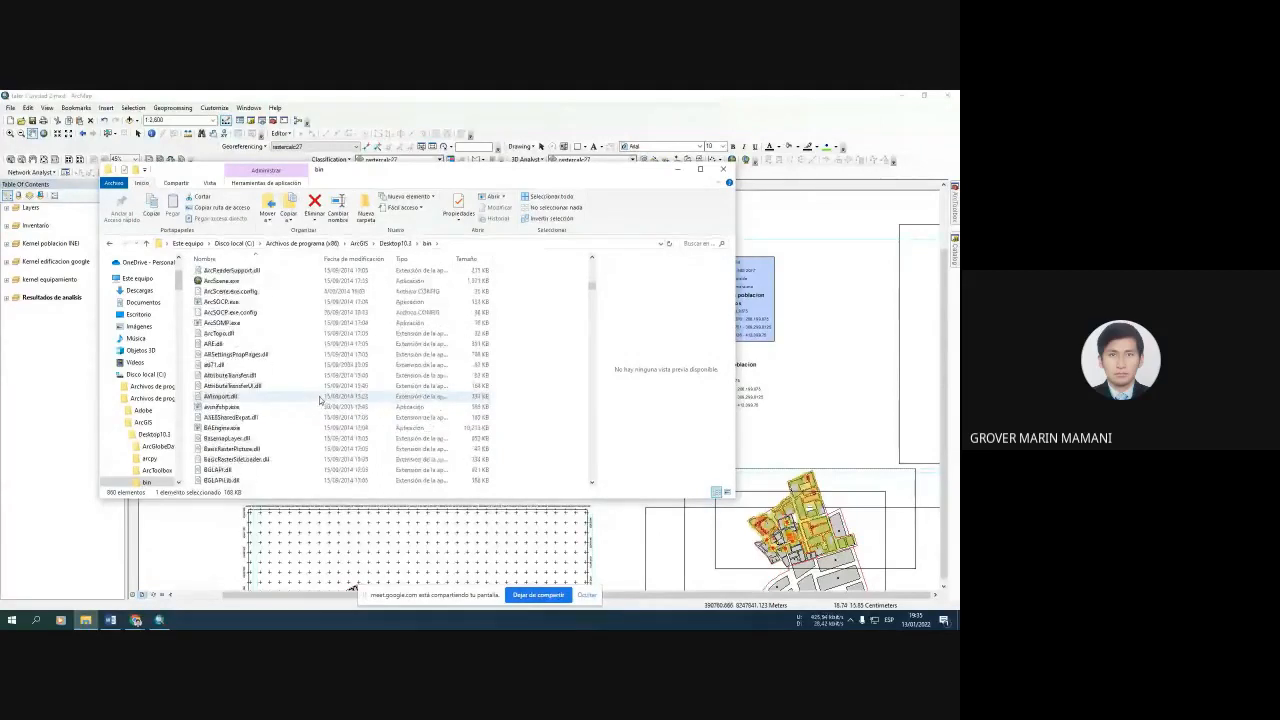
pyautogui.scroll(12, 319, 395)
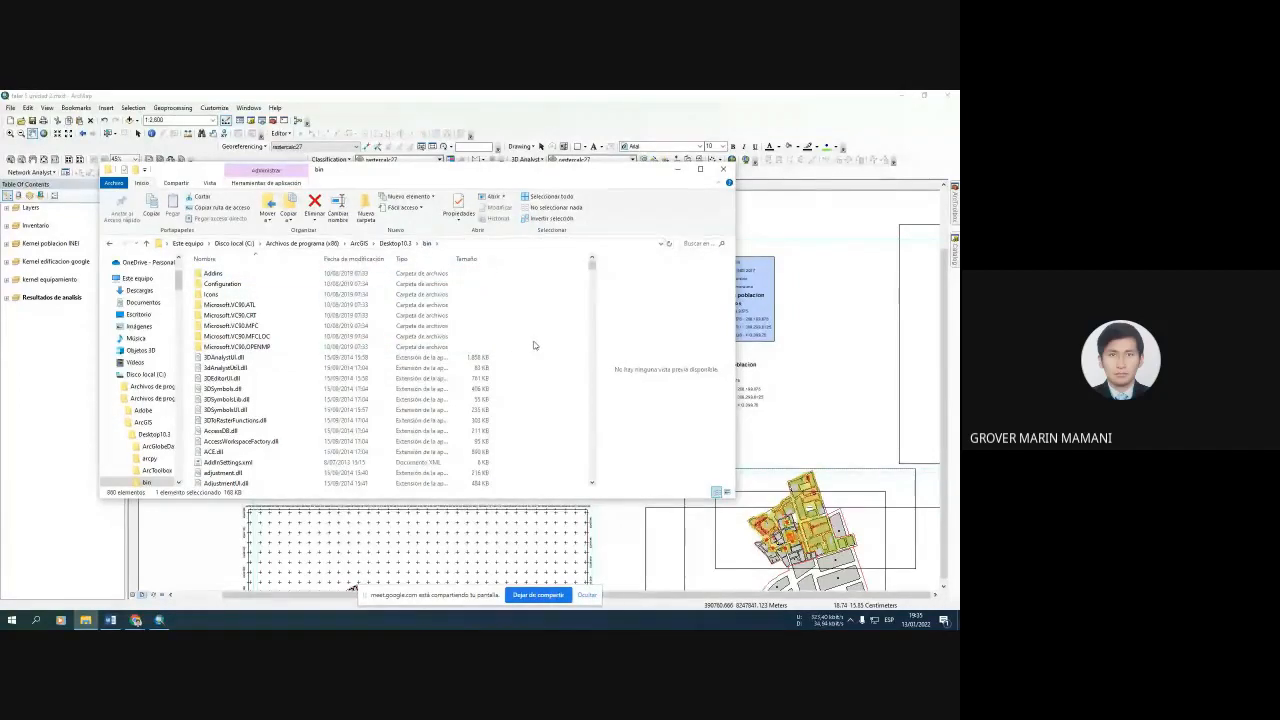
# Go back up to the ArcGIS folder and close File Explorer to return to the map layout.
pyautogui.click(396, 244)
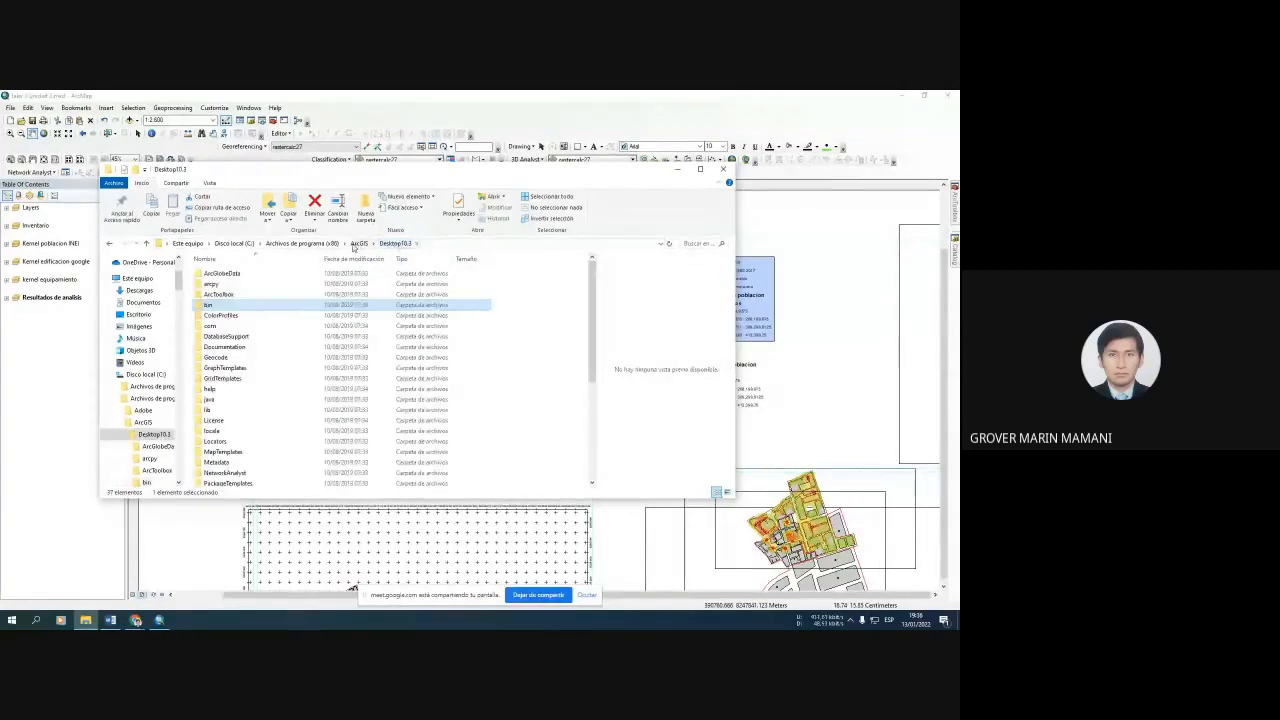
pyautogui.click(358, 244)
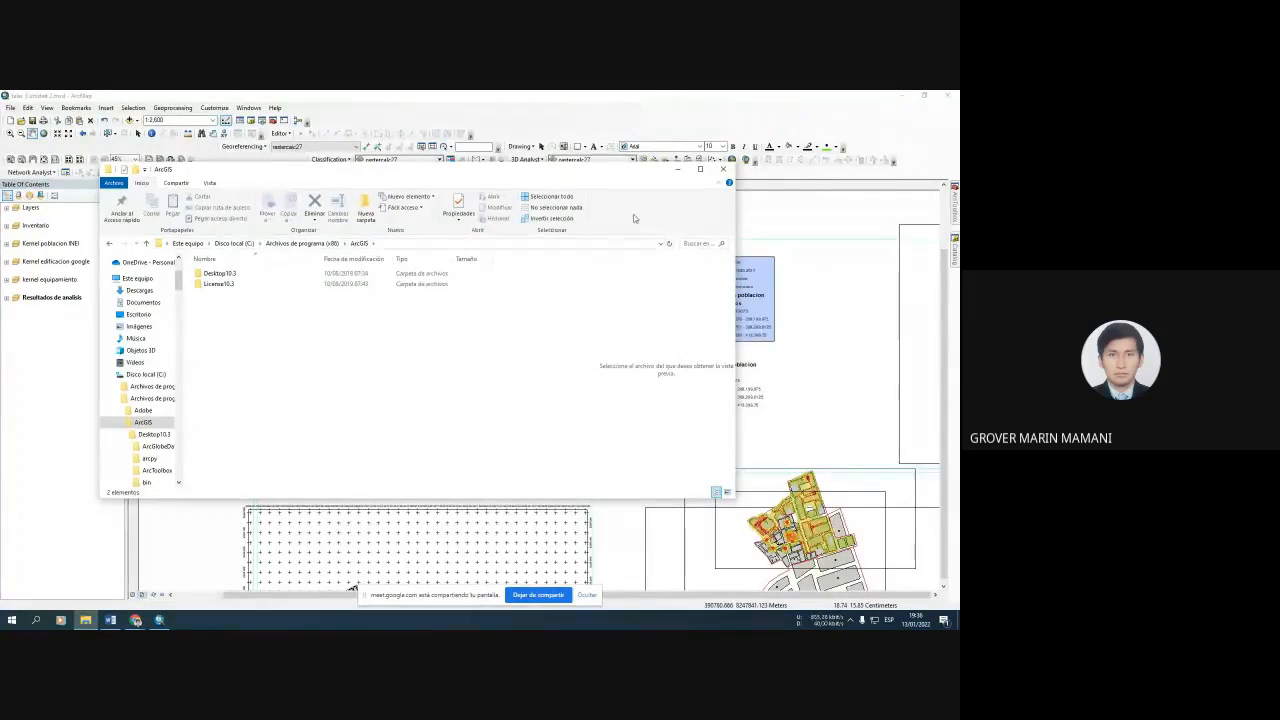
pyautogui.click(722, 170)
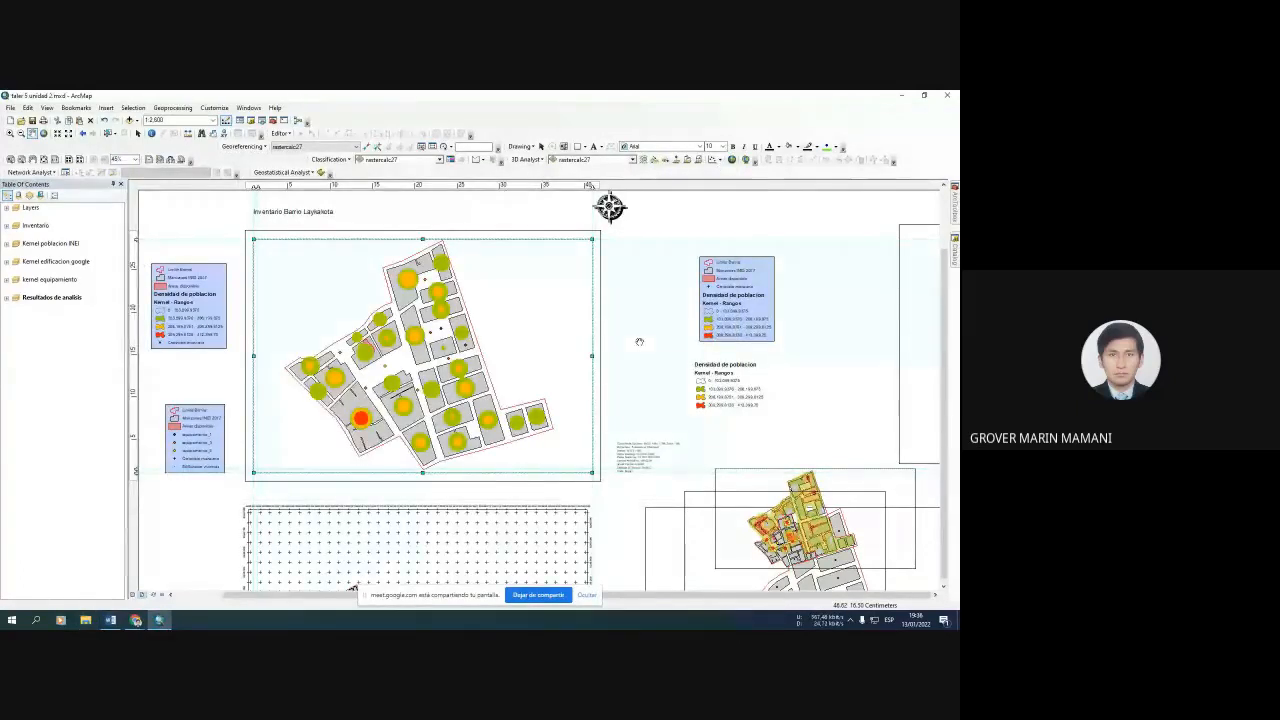
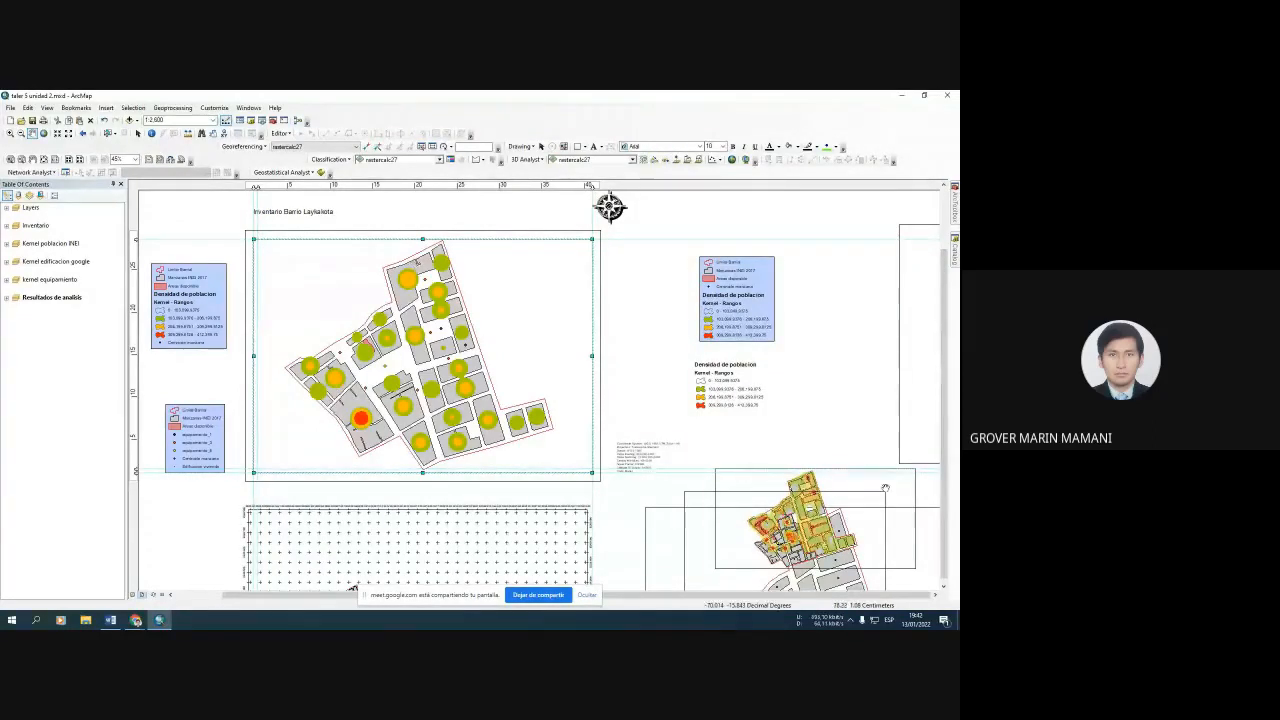
# Check the system calendar for January and February 2022, looking at the agendas for February 3 and 4, and close it.
pyautogui.click(918, 622)
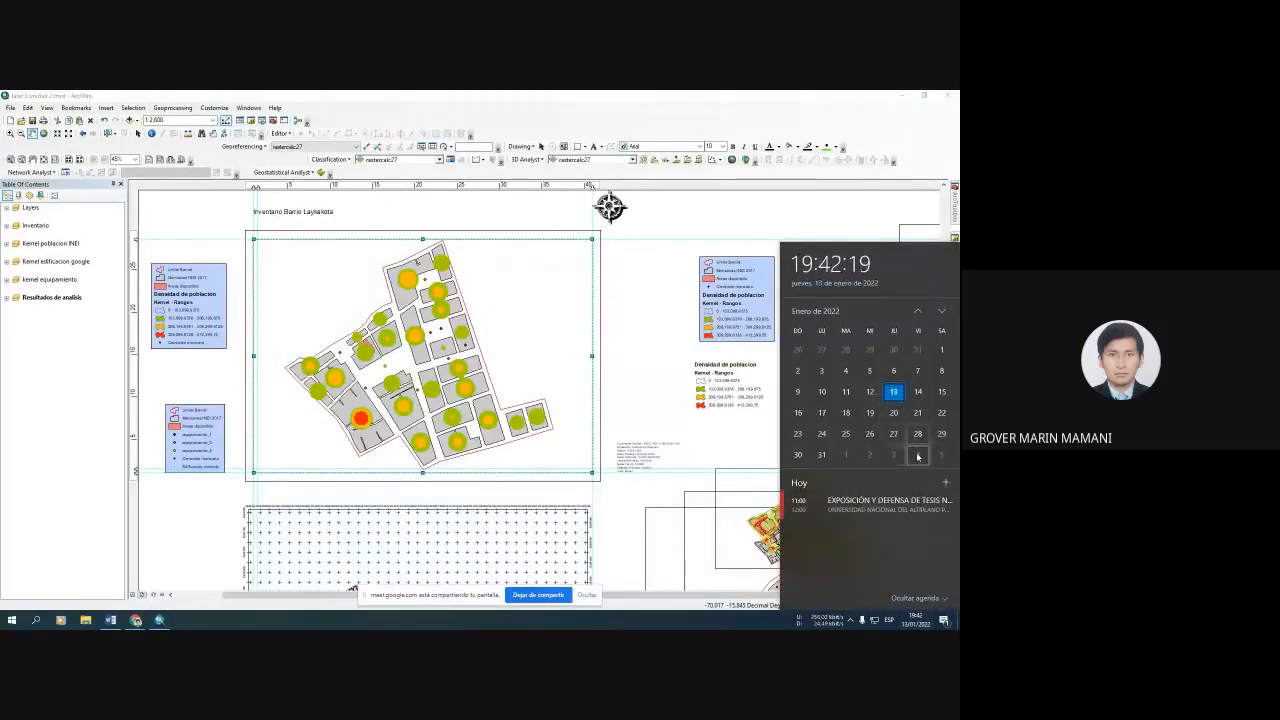
pyautogui.click(895, 457)
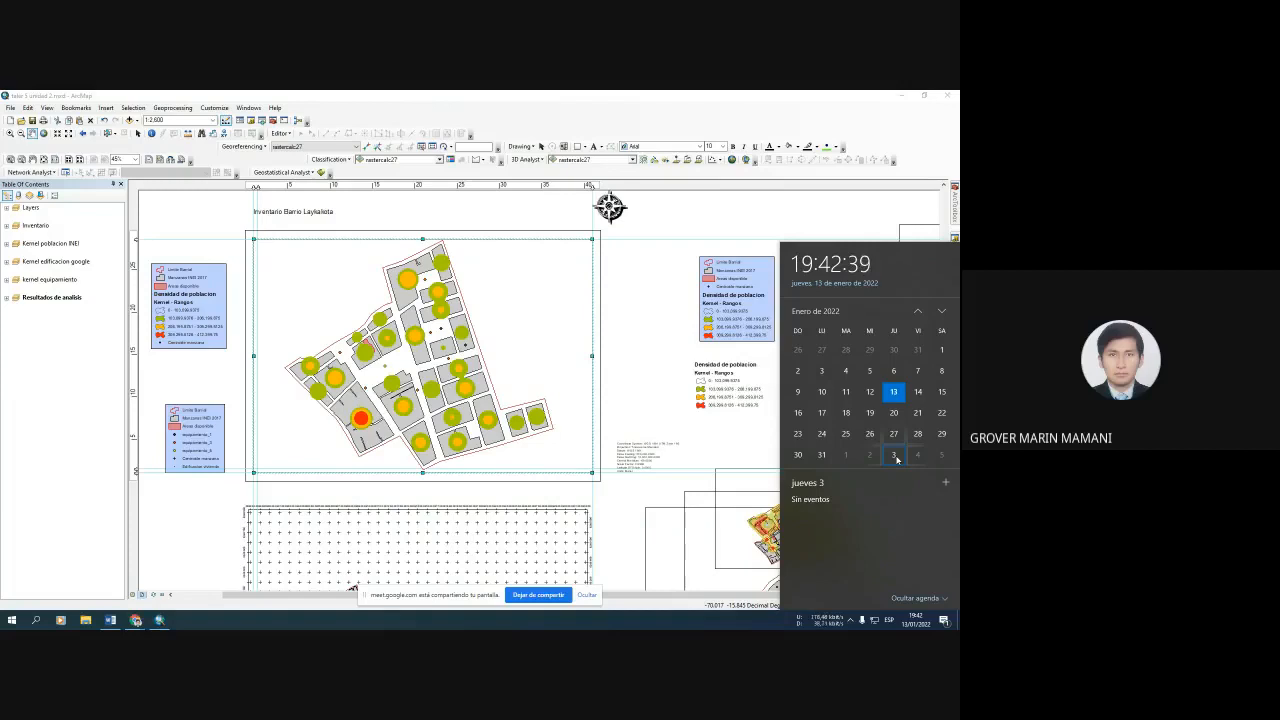
pyautogui.scroll(-1, 897, 458)
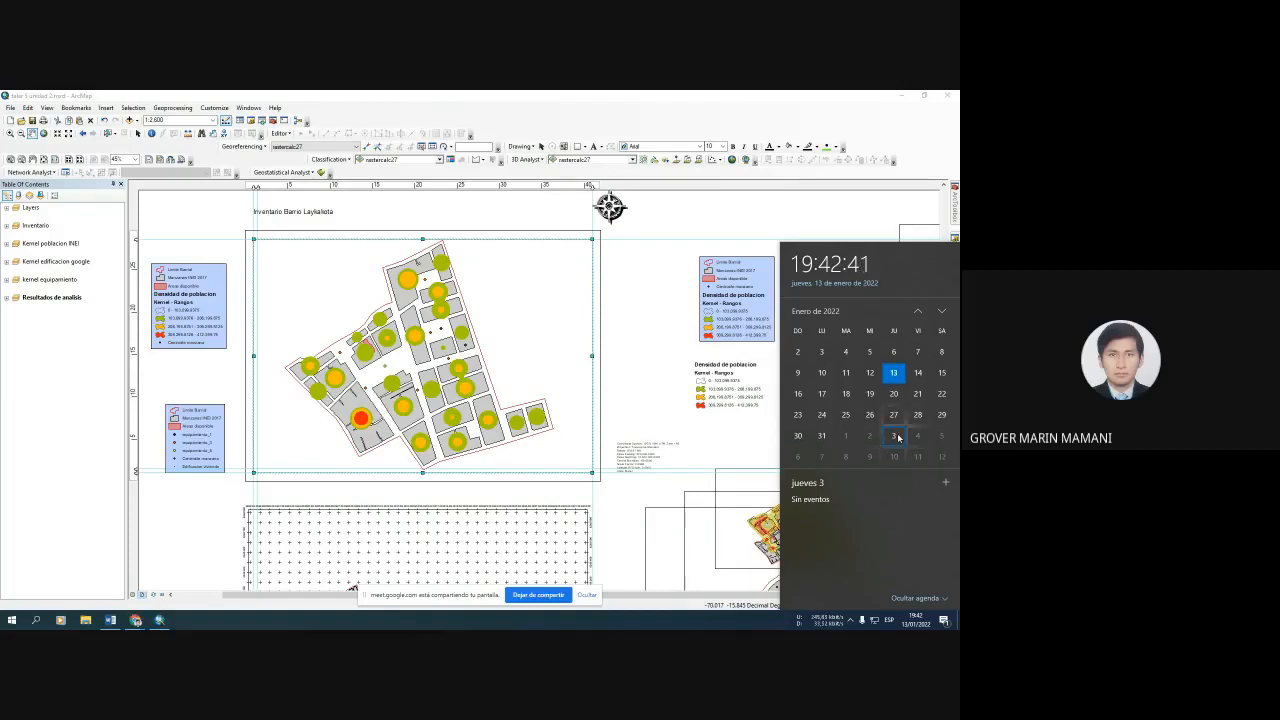
pyautogui.scroll(3, 897, 437)
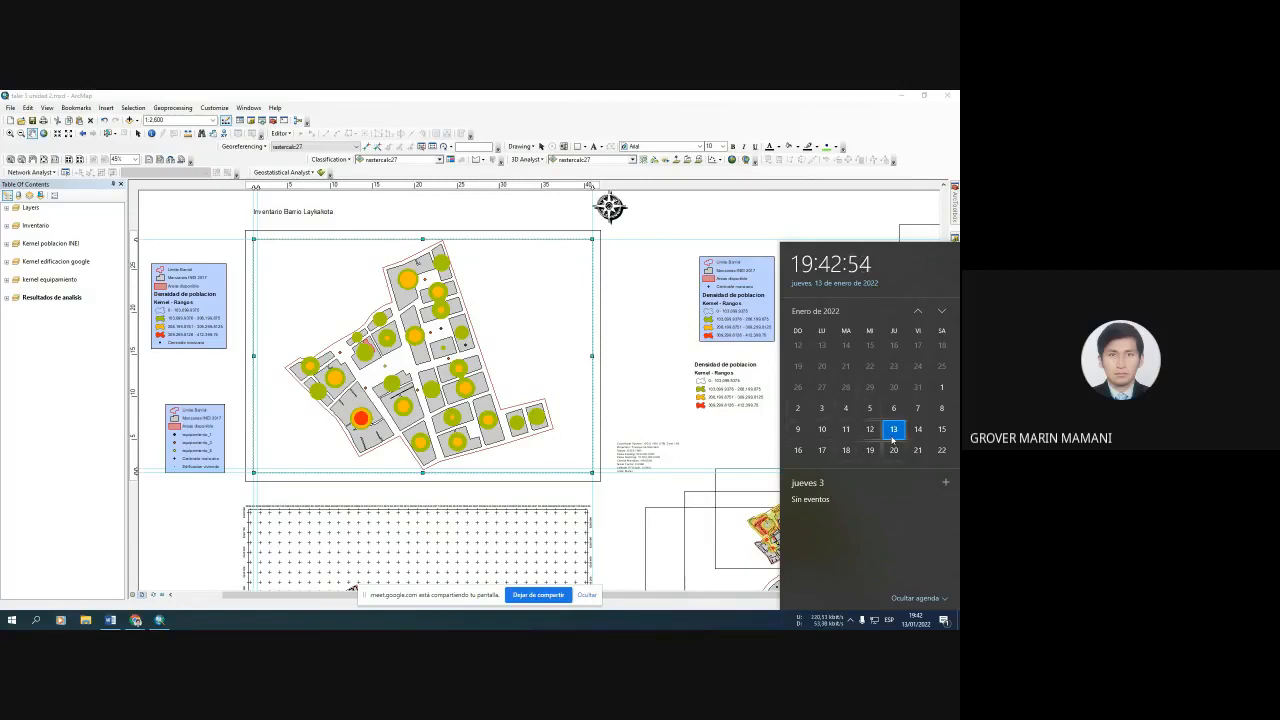
pyautogui.scroll(-1, 898, 433)
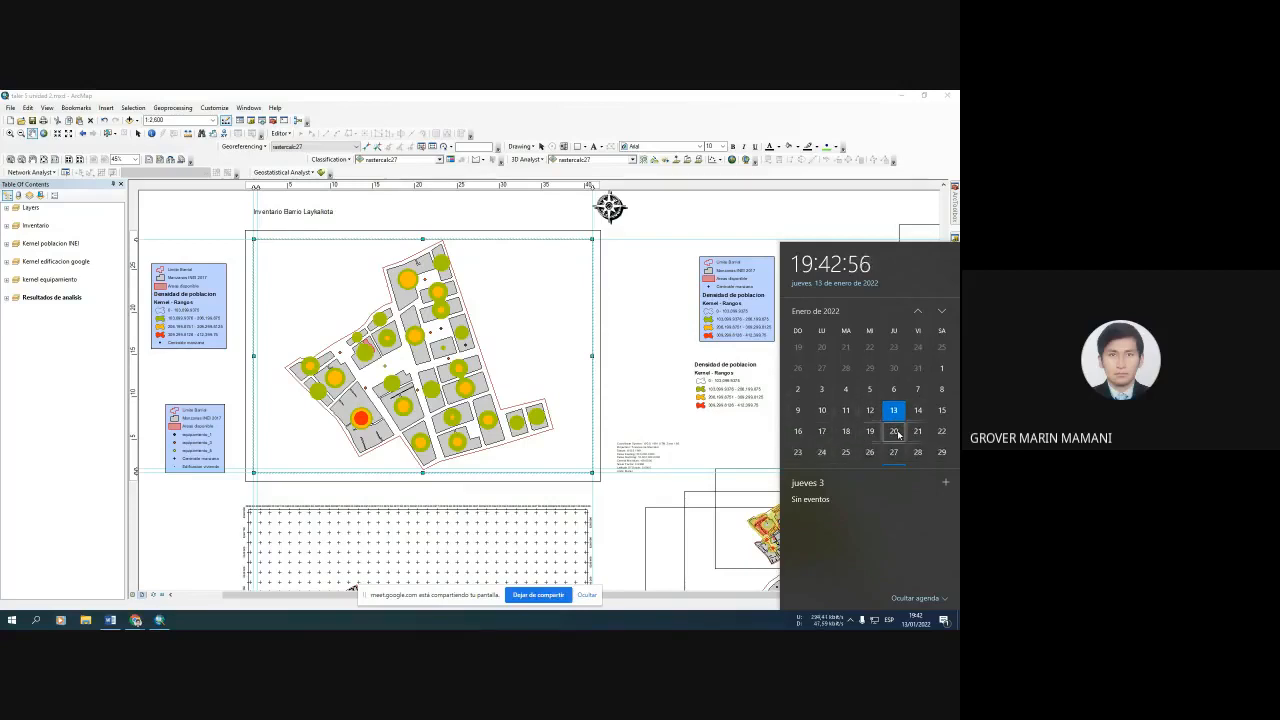
pyautogui.scroll(-1, 898, 433)
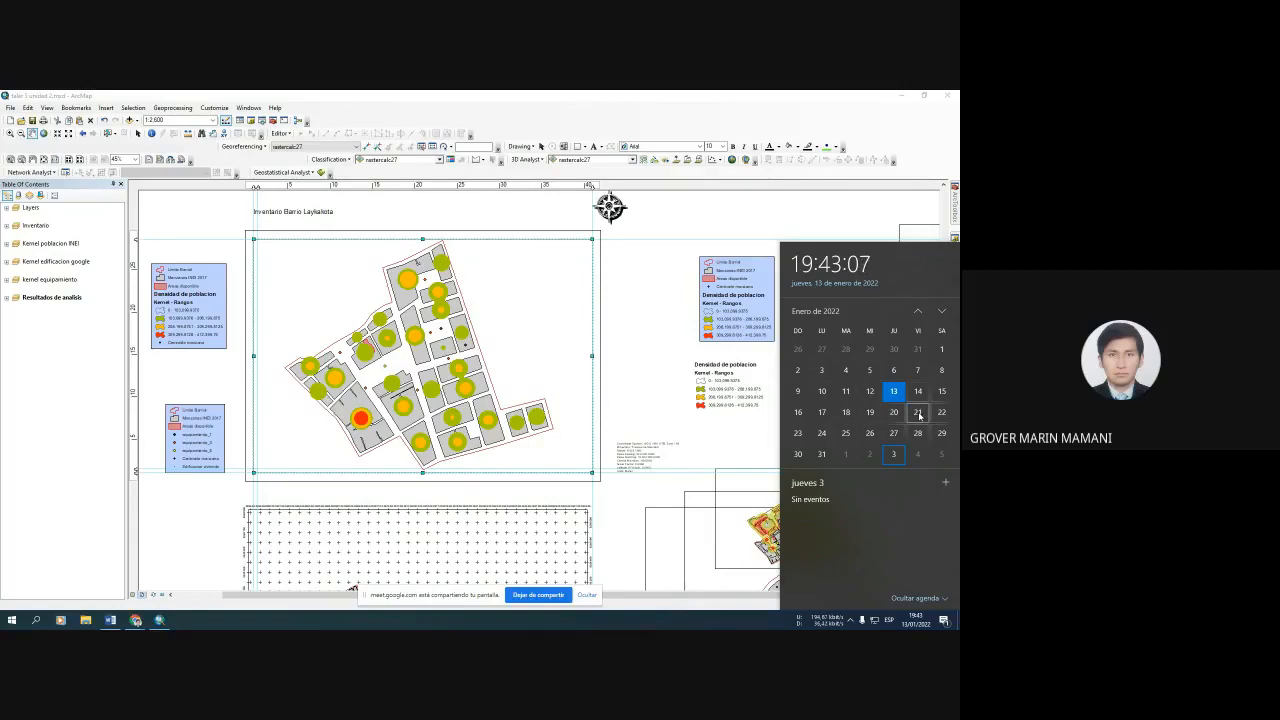
pyautogui.scroll(-1, 918, 415)
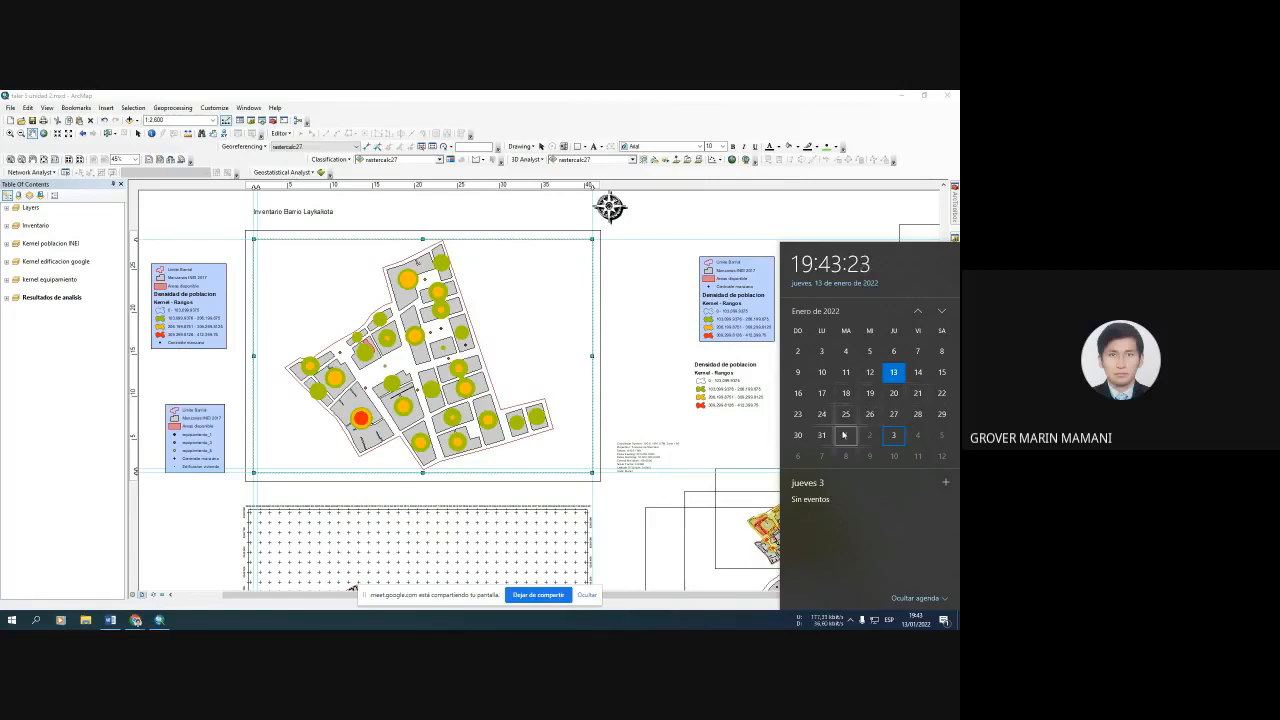
pyautogui.click(919, 437)
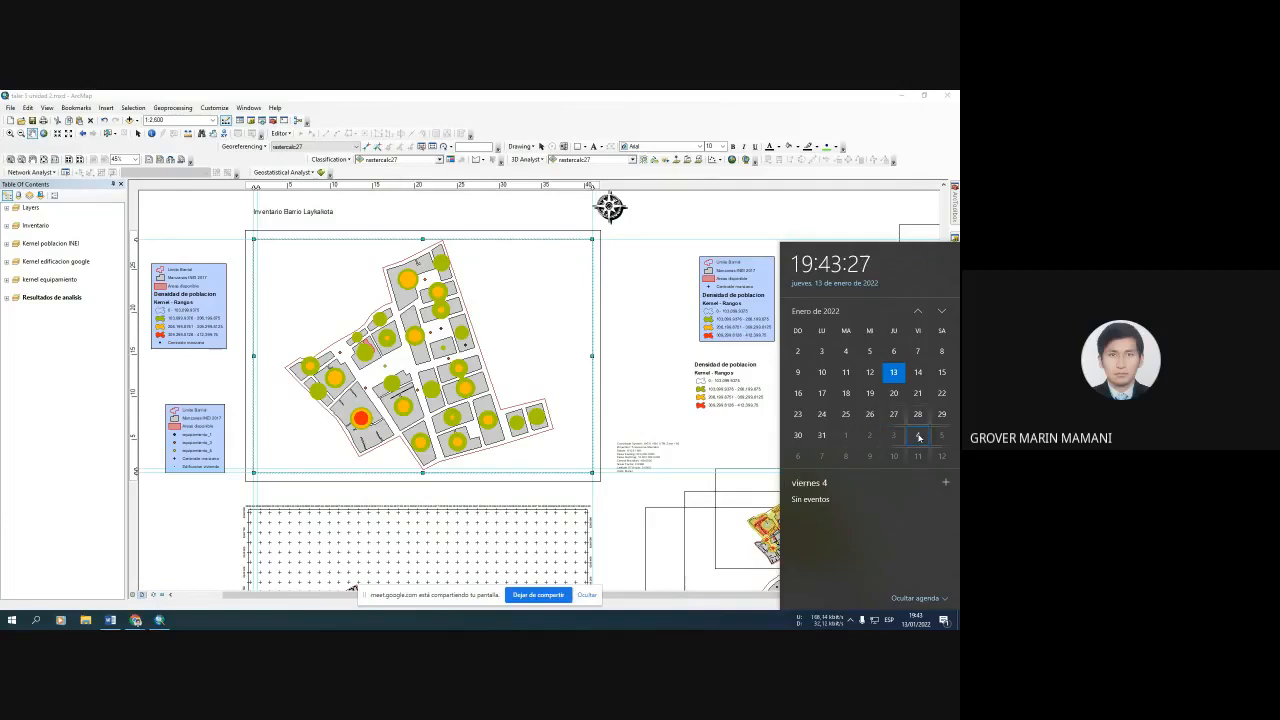
pyautogui.scroll(-1, 919, 438)
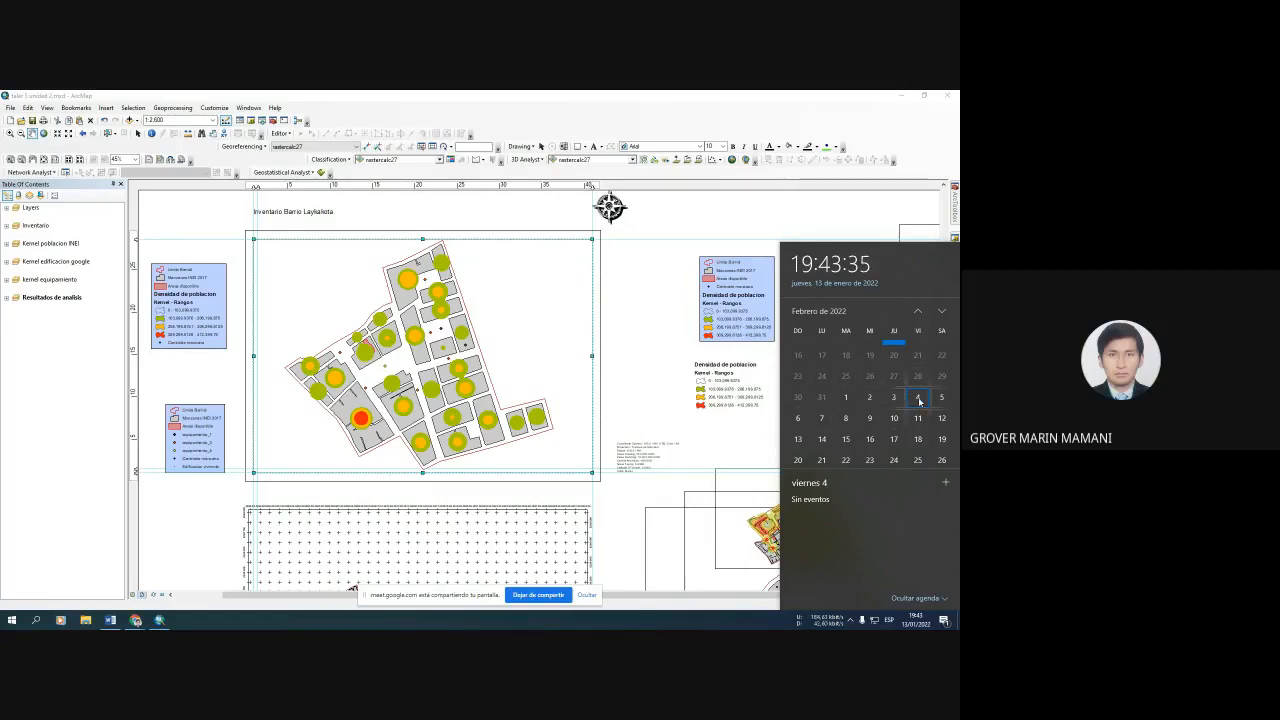
pyautogui.scroll(1, 917, 420)
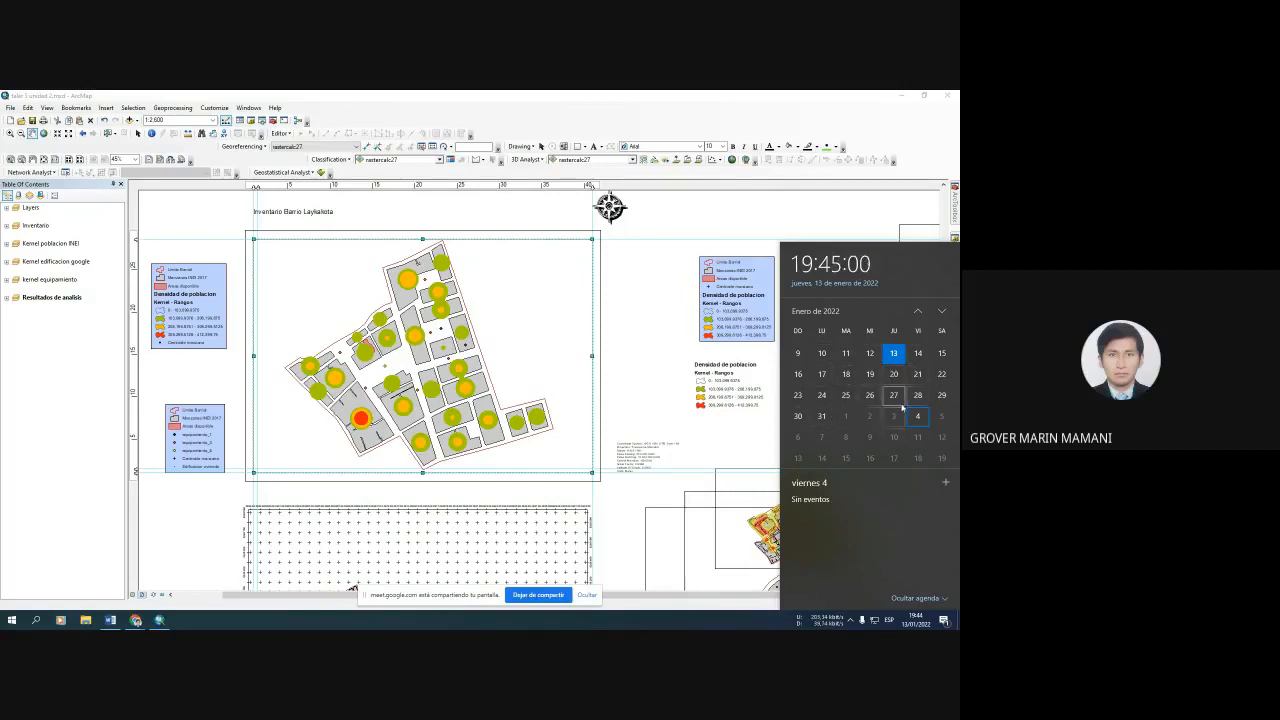
pyautogui.click(632, 399)
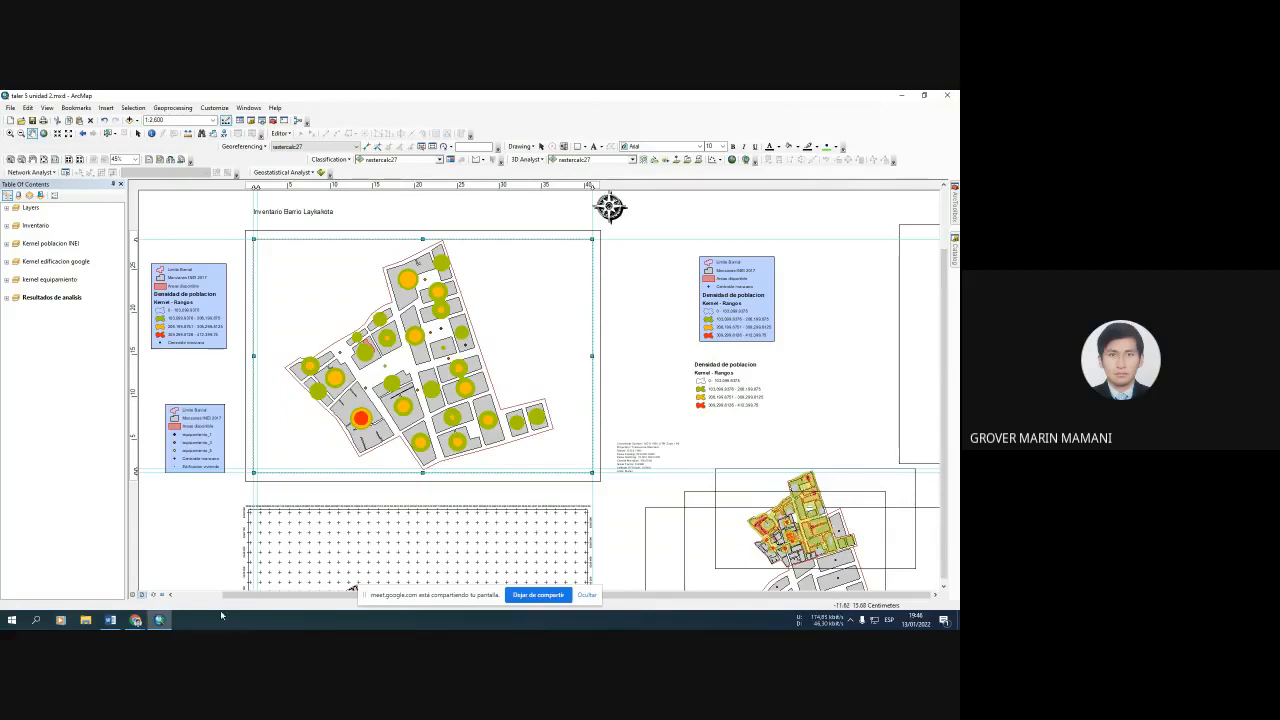
# Switch to the Google Meet call in the browser.
pyautogui.moveTo(142, 624)
pyautogui.click(80, 575)
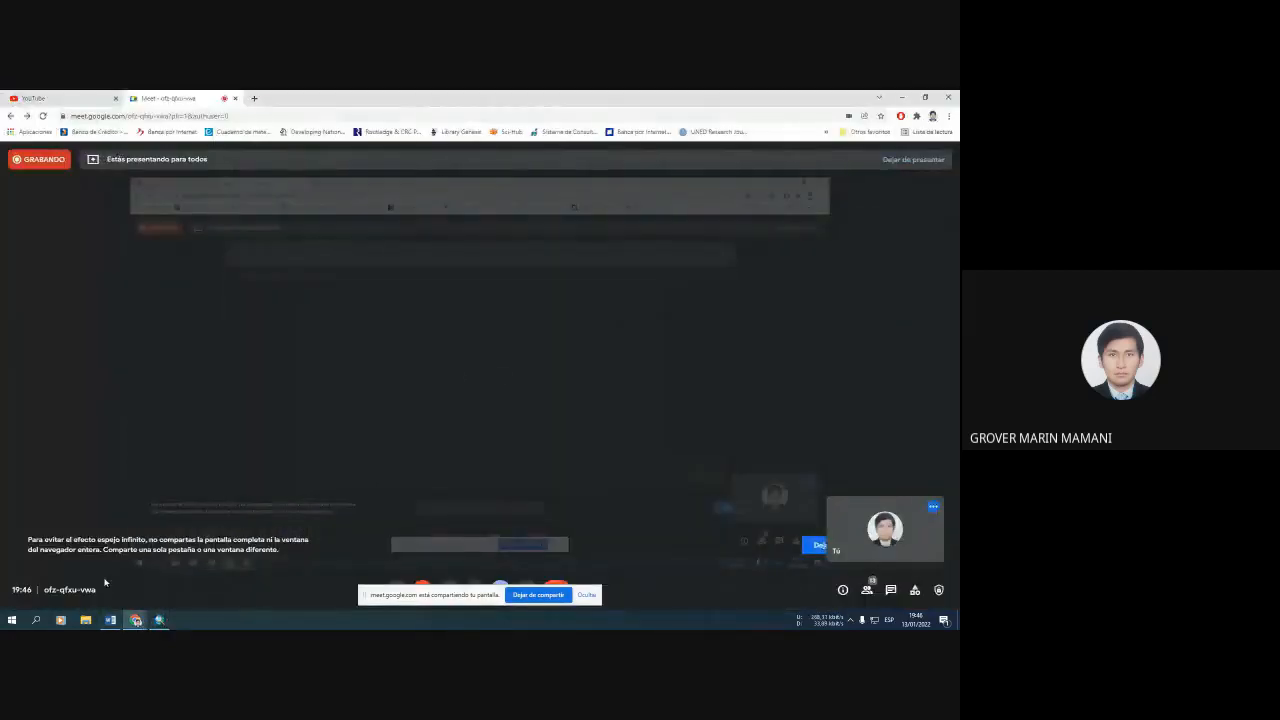
# Switch to YouTube and search for "analisis multicriterio arcgis PARA ELECION DE LUGAR".
pyautogui.click(69, 95)
pyautogui.click(325, 155)
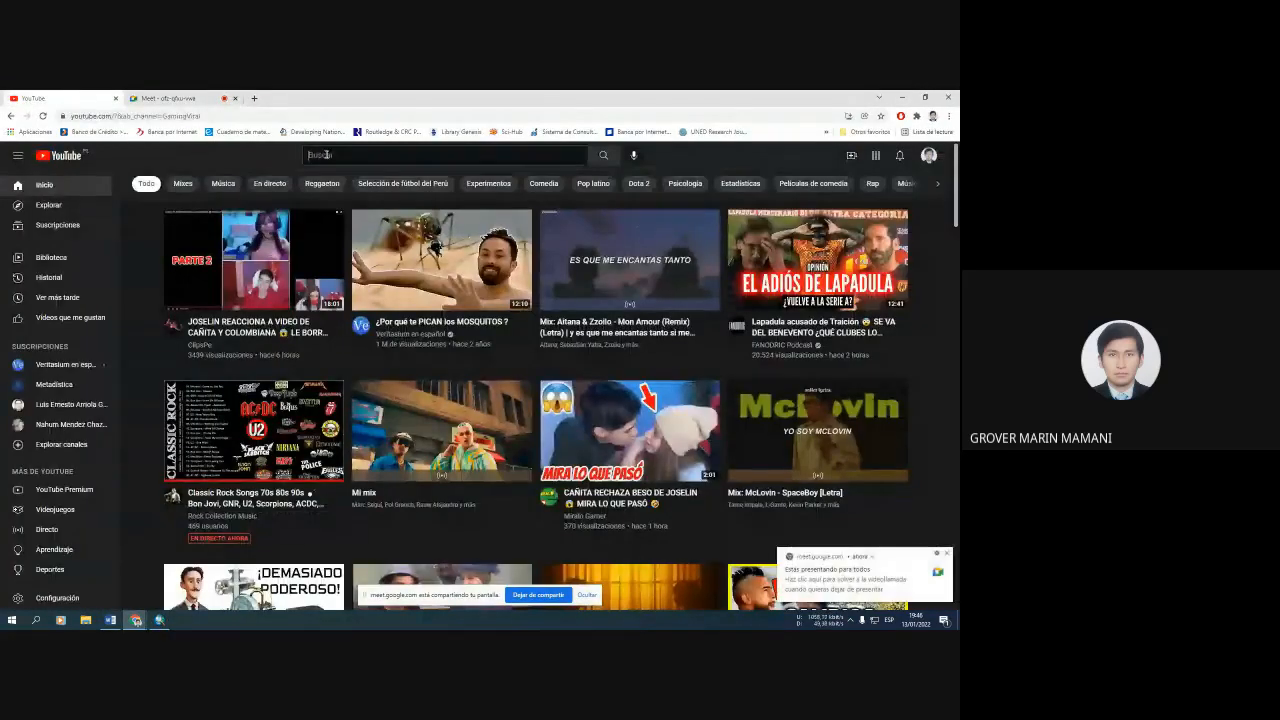
pyautogui.write('ANA')
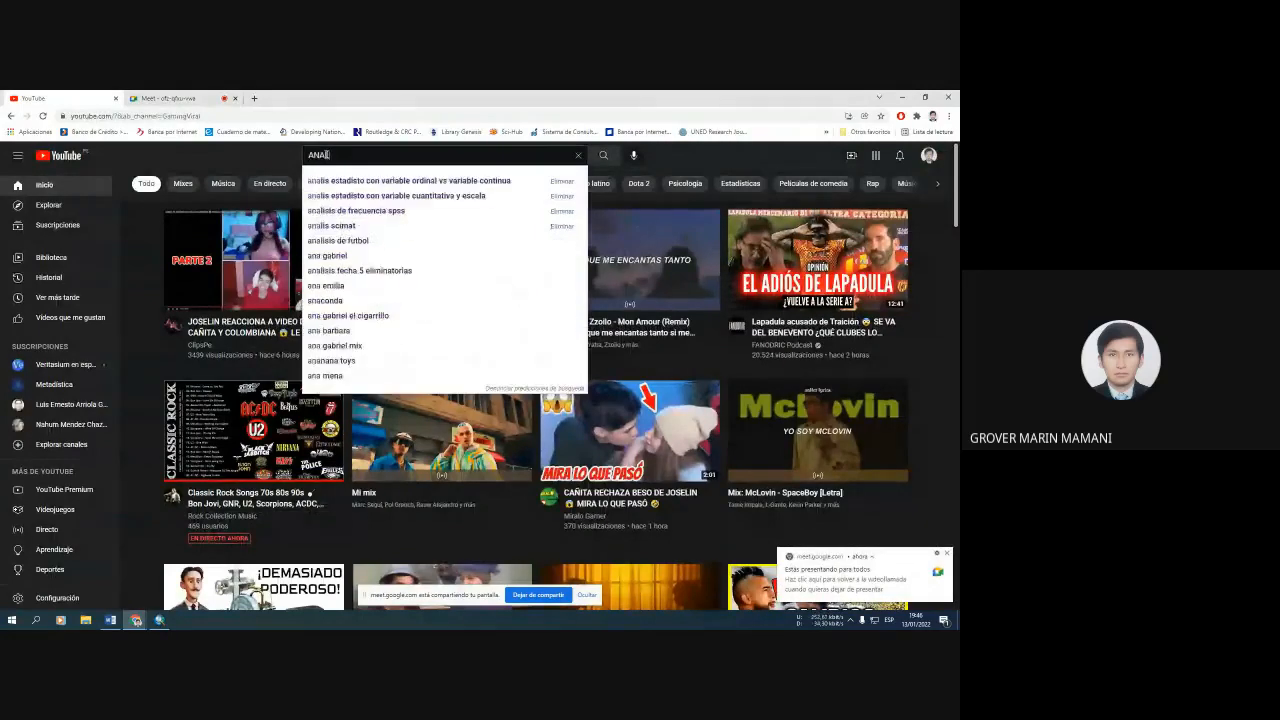
pyautogui.write('LISIS MULTICRITERIO')
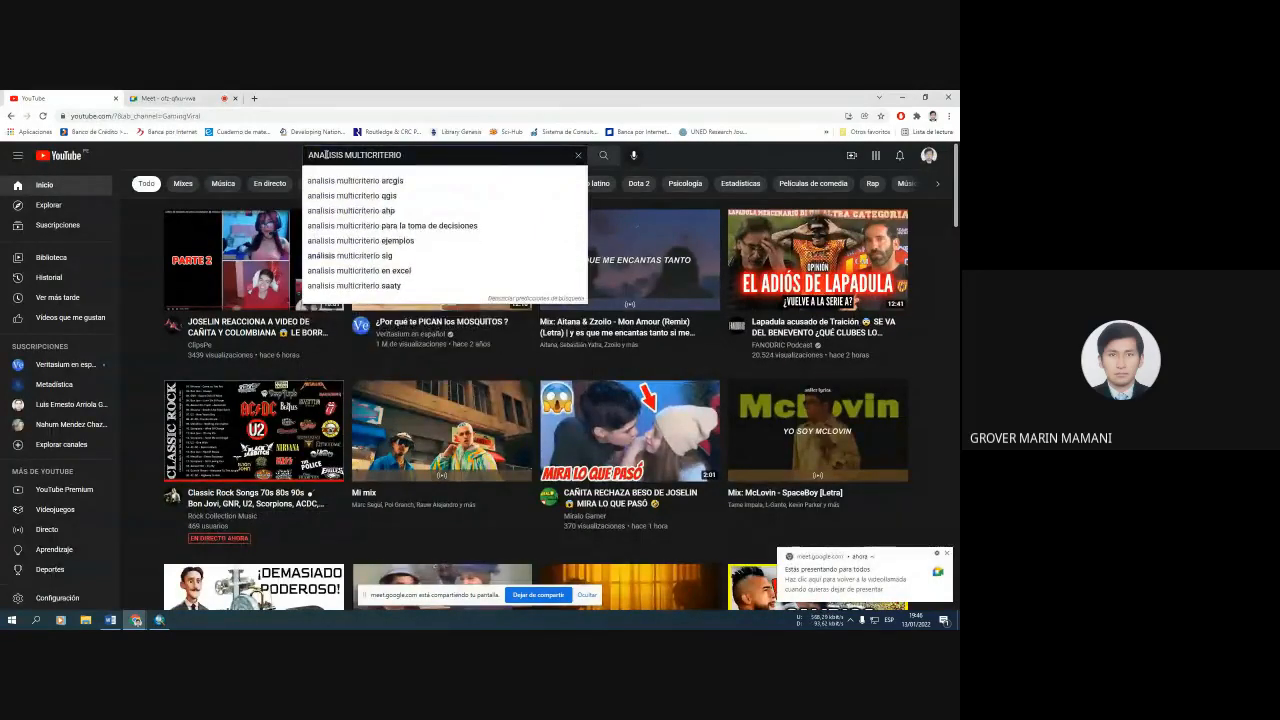
pyautogui.press('Down')
pyautogui.press('Down')
pyautogui.press('Down')
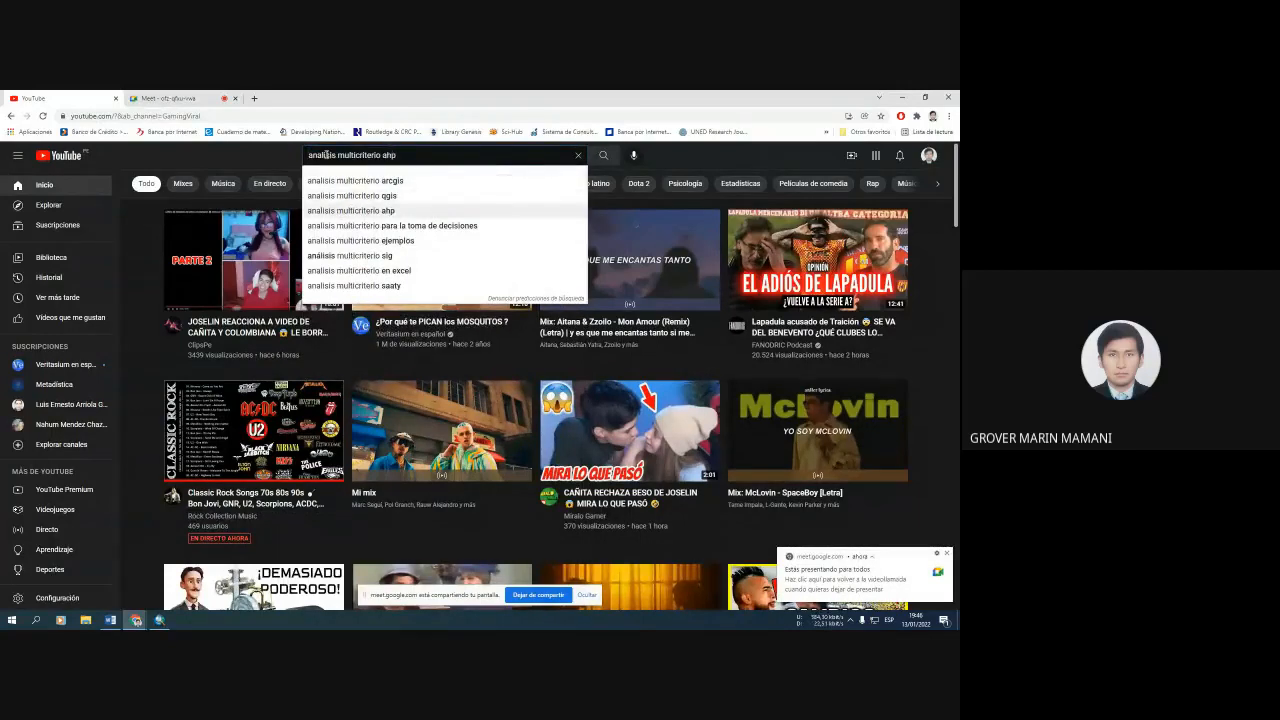
pyautogui.press('Up')
pyautogui.press('Up')
pyautogui.write('PARA')
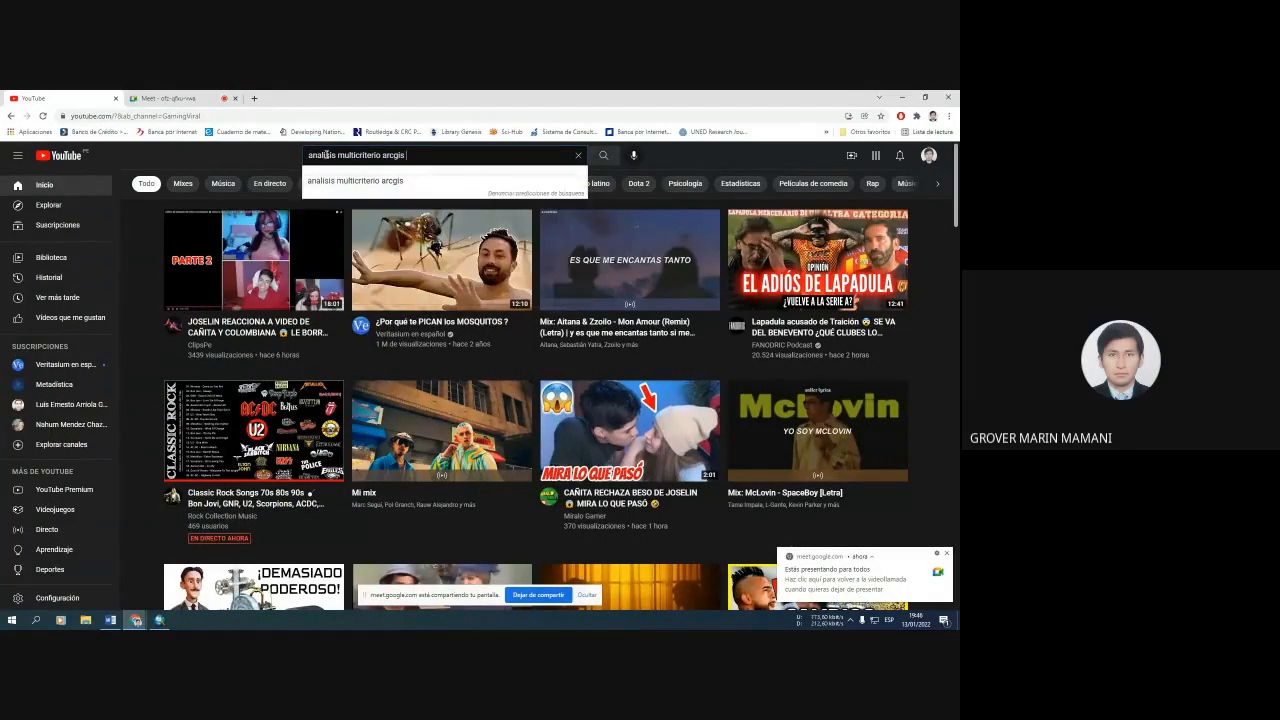
pyautogui.write(' ELECI')
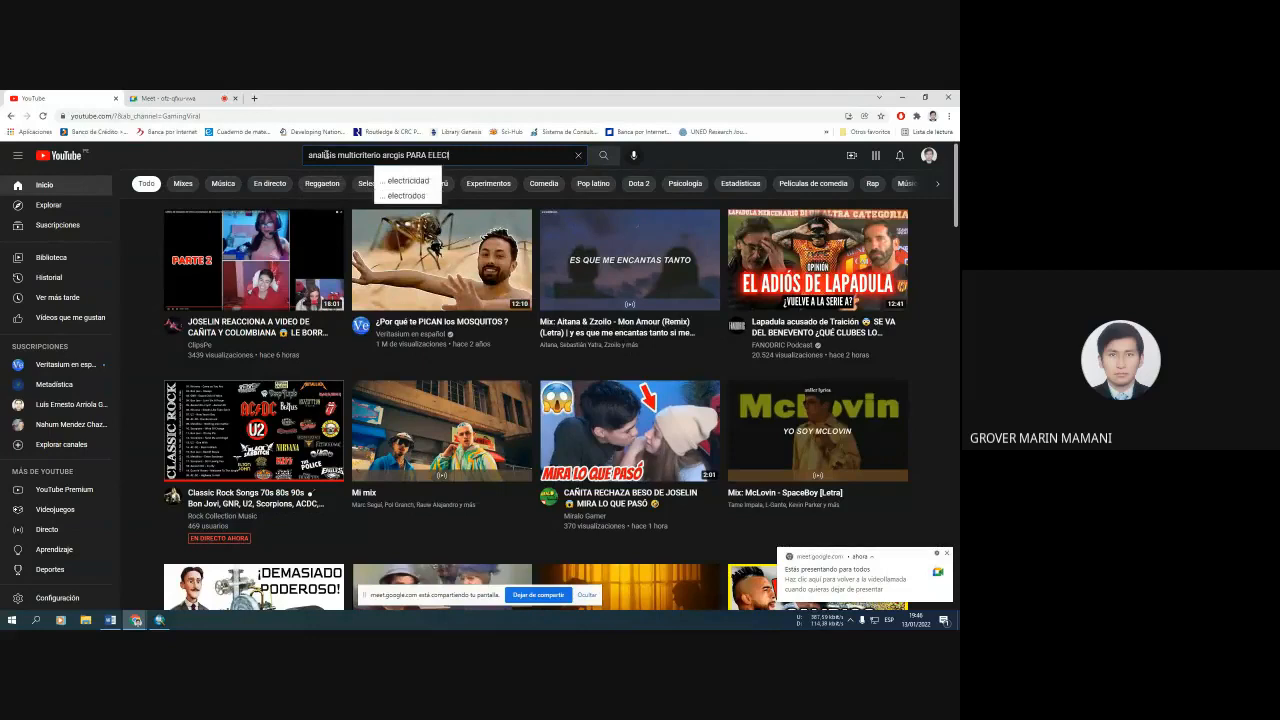
pyautogui.write('ON DE LUGAR')
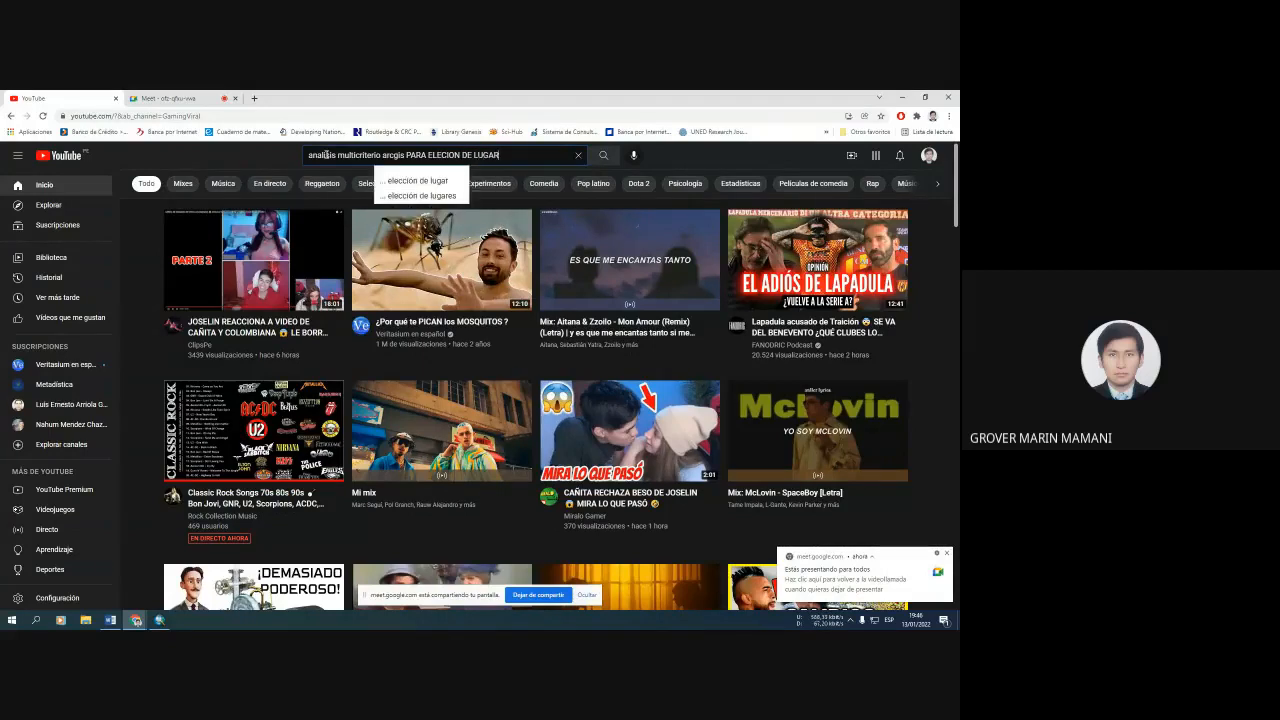
pyautogui.press('Return')
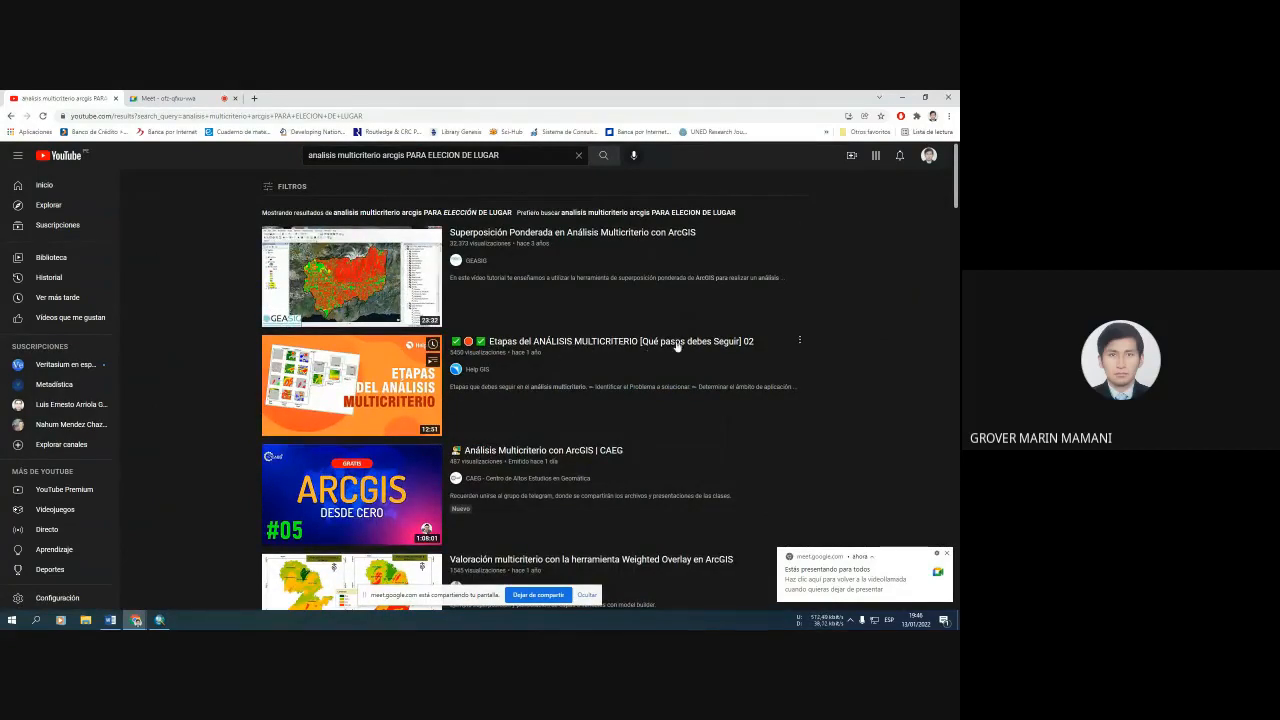
# Look through the search results, open the video "Superposición Ponderada en Análisis Multicriterio con ArcGIS" and mute it.
pyautogui.scroll(-2, 476, 361)
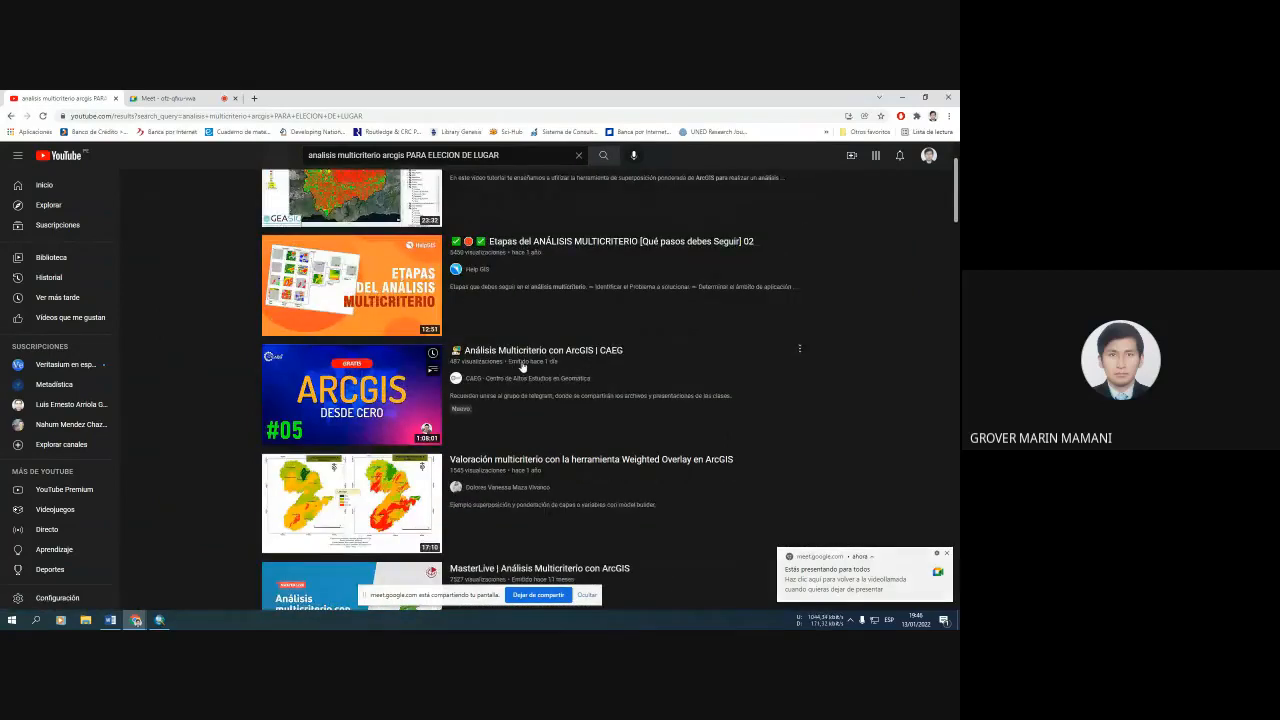
pyautogui.scroll(3, 500, 350)
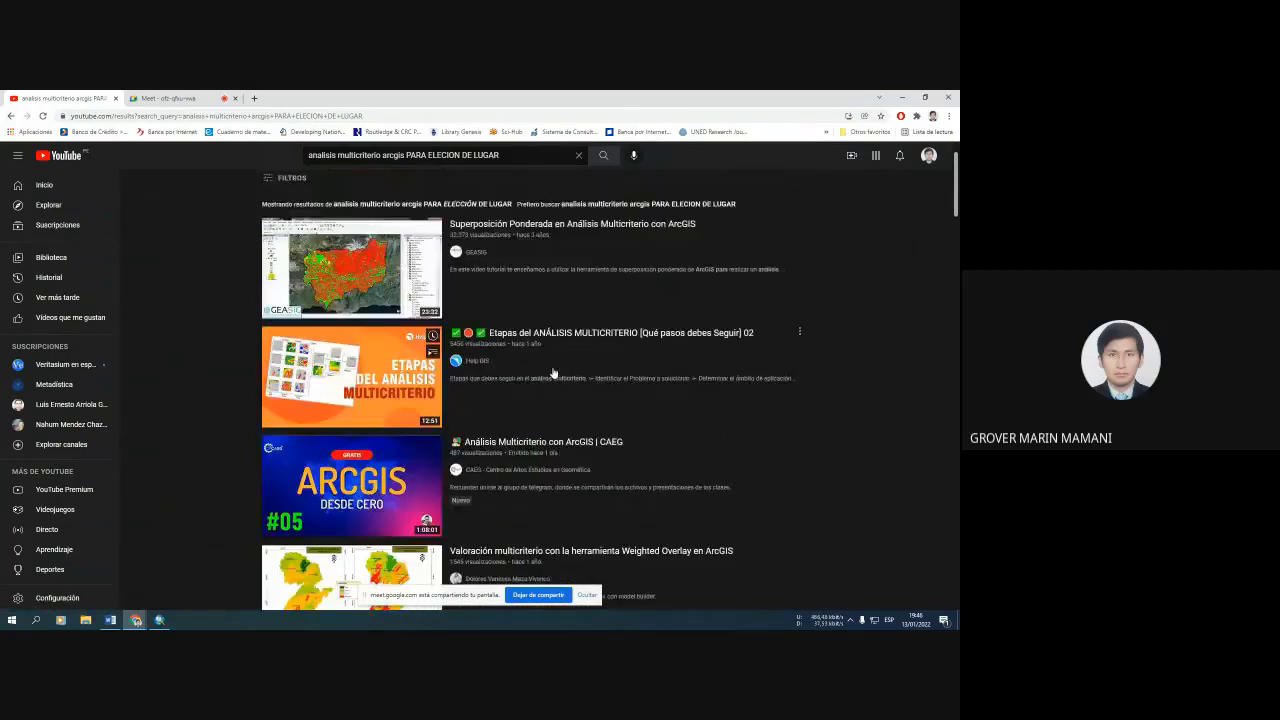
pyautogui.click(329, 258)
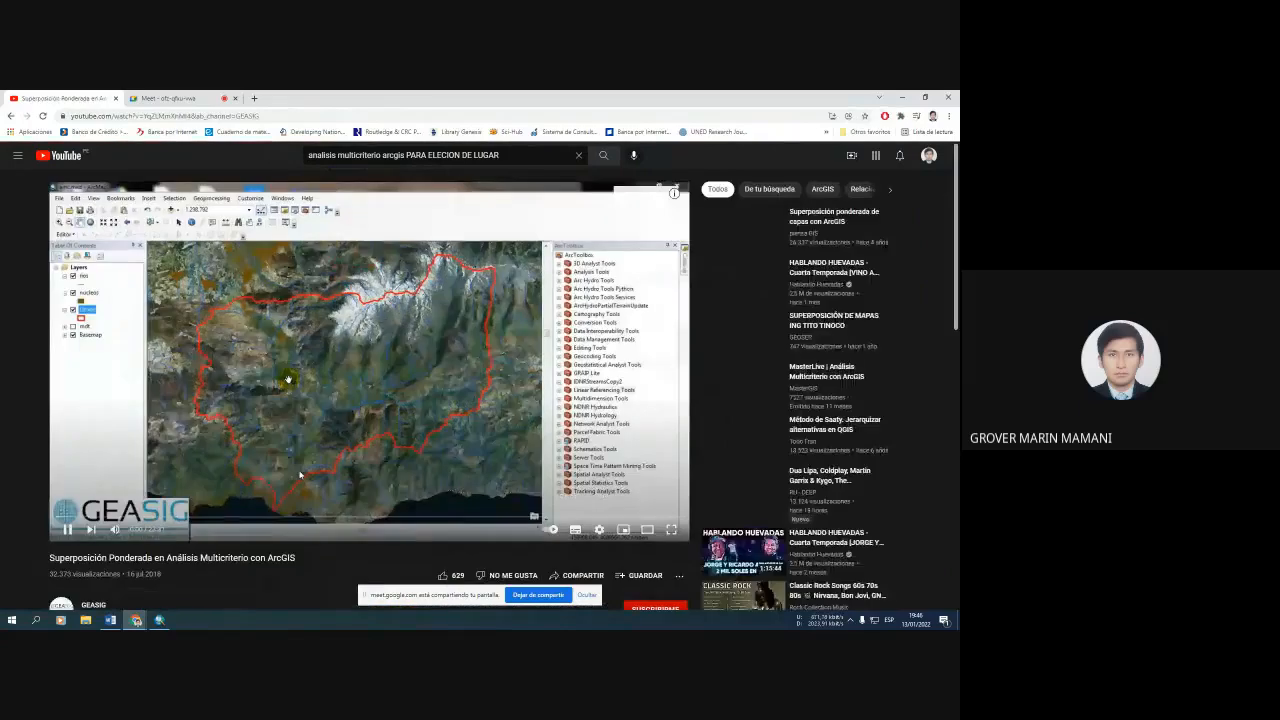
pyautogui.click(115, 531)
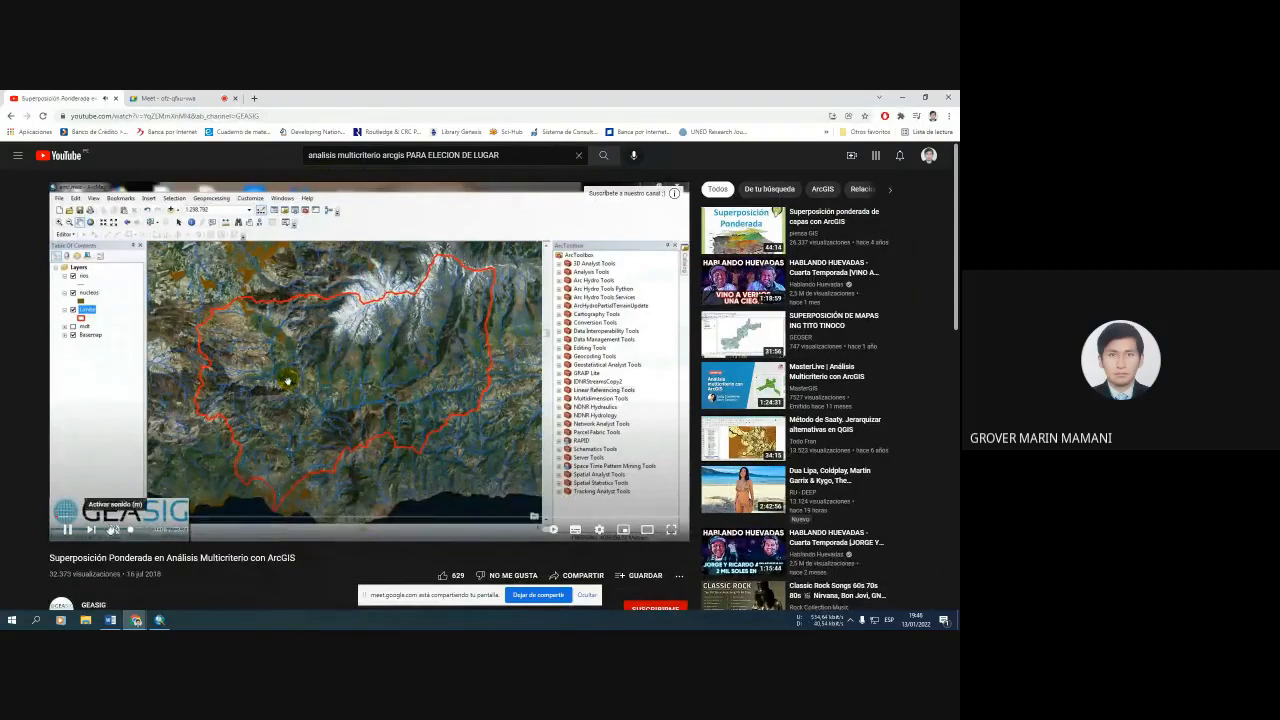
# Skip through the video's slope, distance and Reclassify stages to examine how each criterion raster is prepared.
pyautogui.click(143, 517)
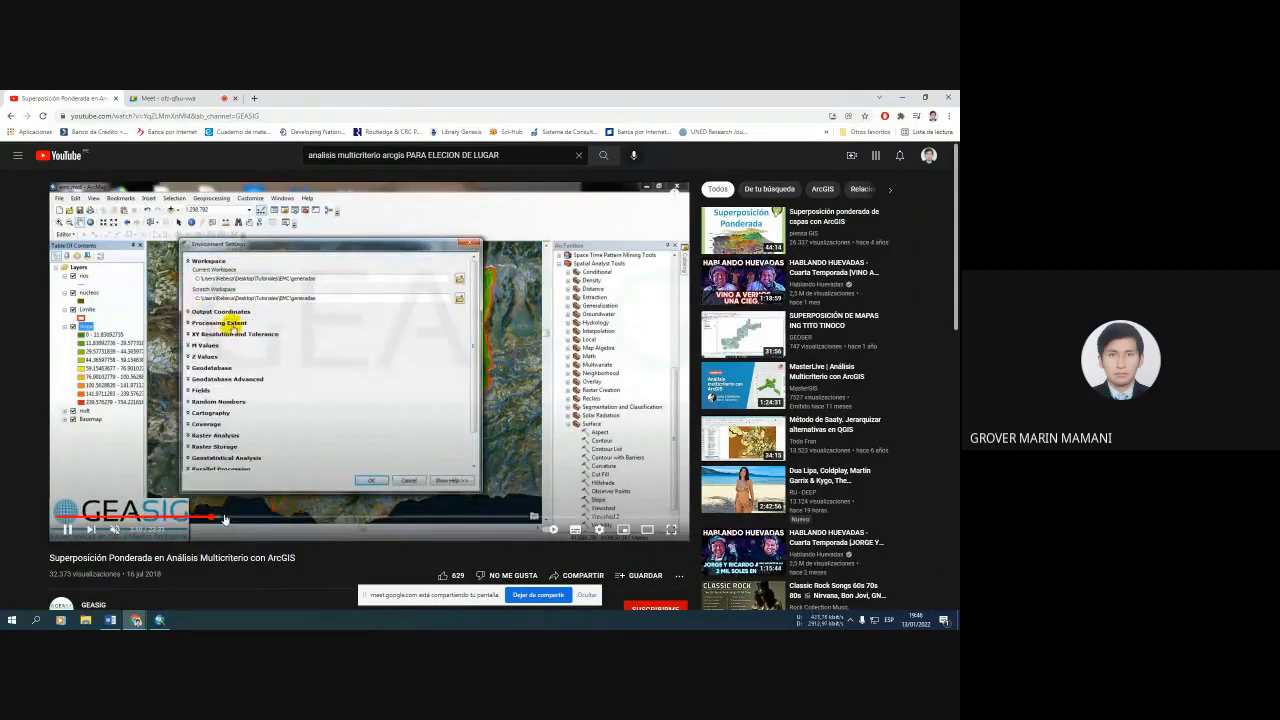
pyautogui.click(210, 517)
pyautogui.click(268, 517)
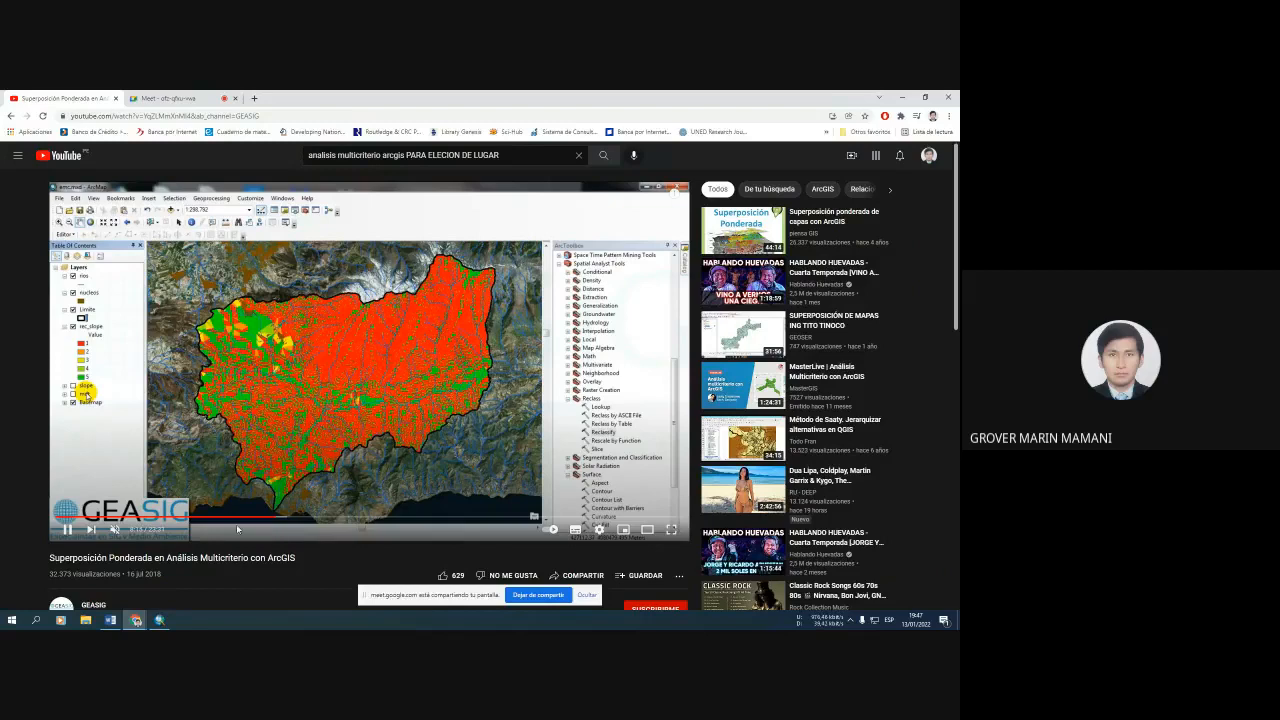
pyautogui.click(299, 520)
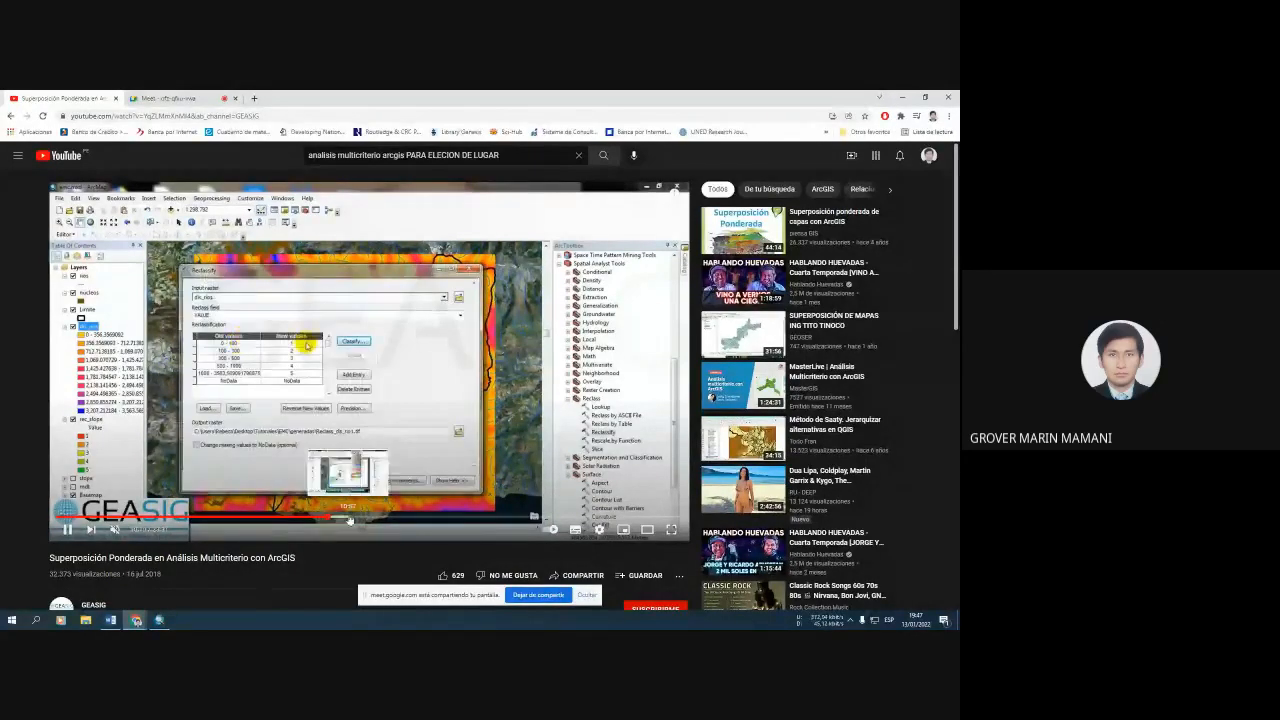
pyautogui.click(377, 519)
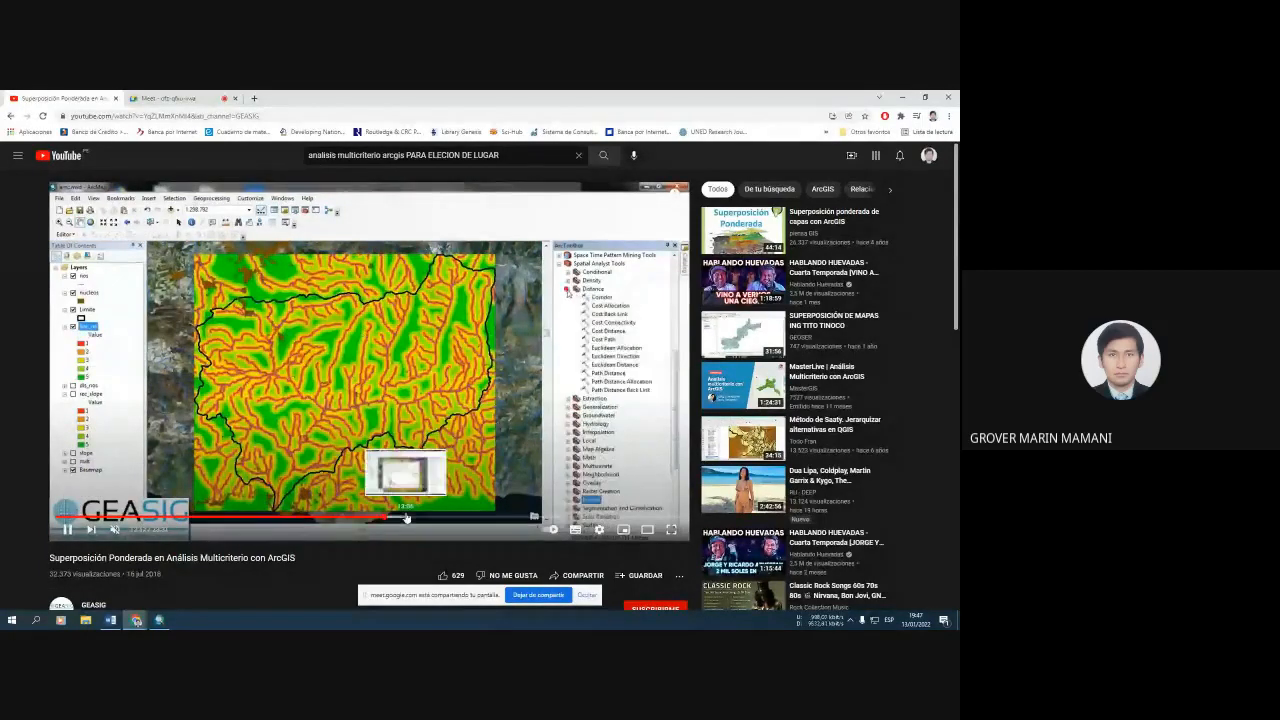
pyautogui.click(415, 519)
pyautogui.click(446, 519)
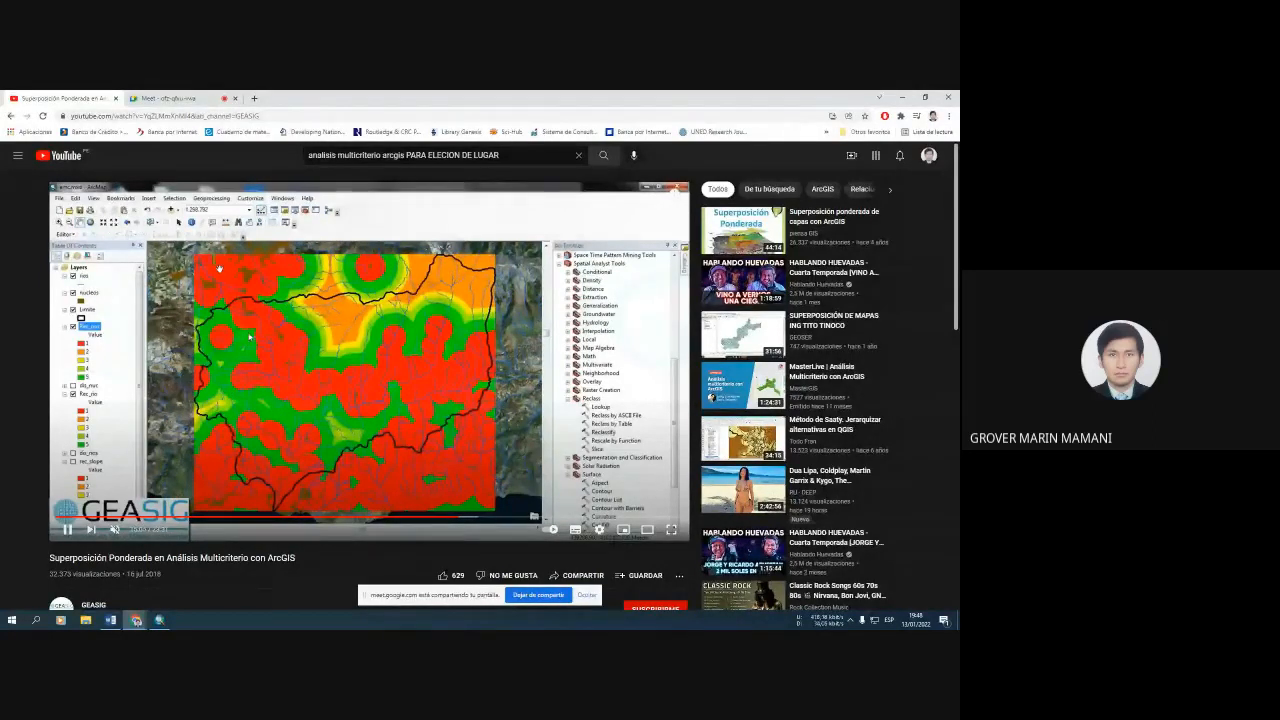
# Skip ahead to the Weighted Overlay setup with its influence percentages and pause on the resulting weighted raster.
pyautogui.click(494, 518)
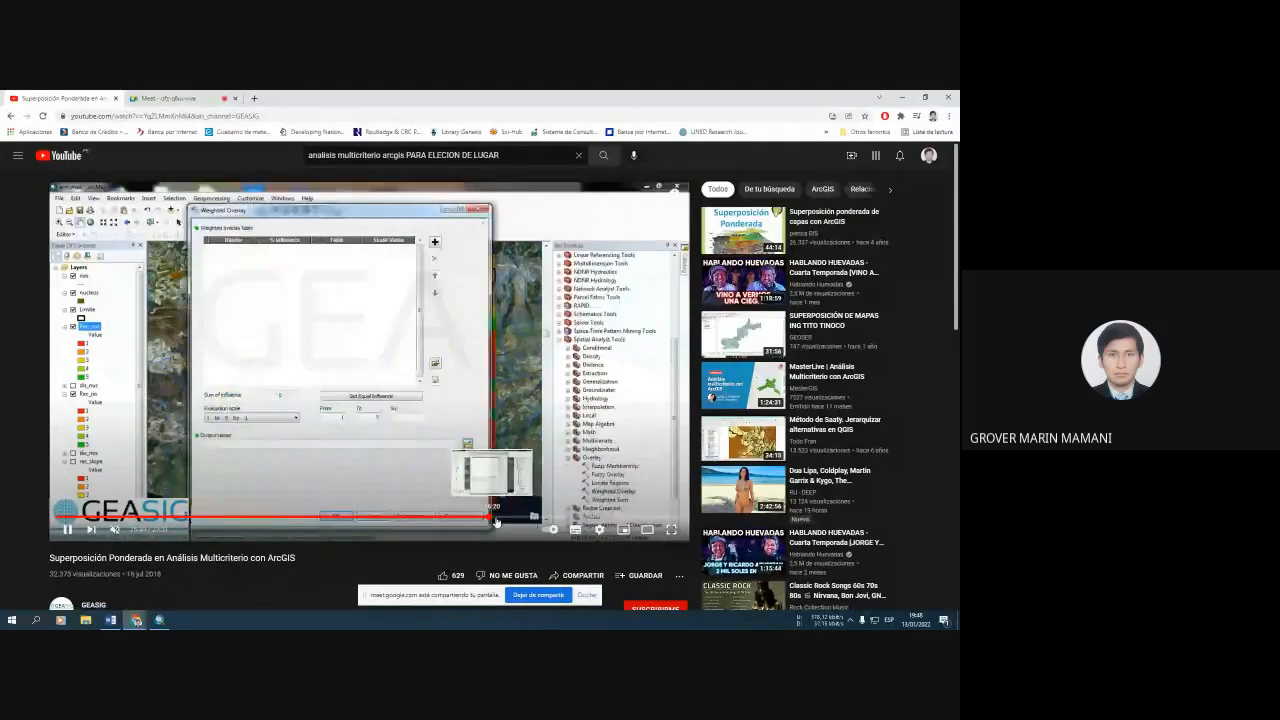
pyautogui.click(510, 518)
pyautogui.click(518, 518)
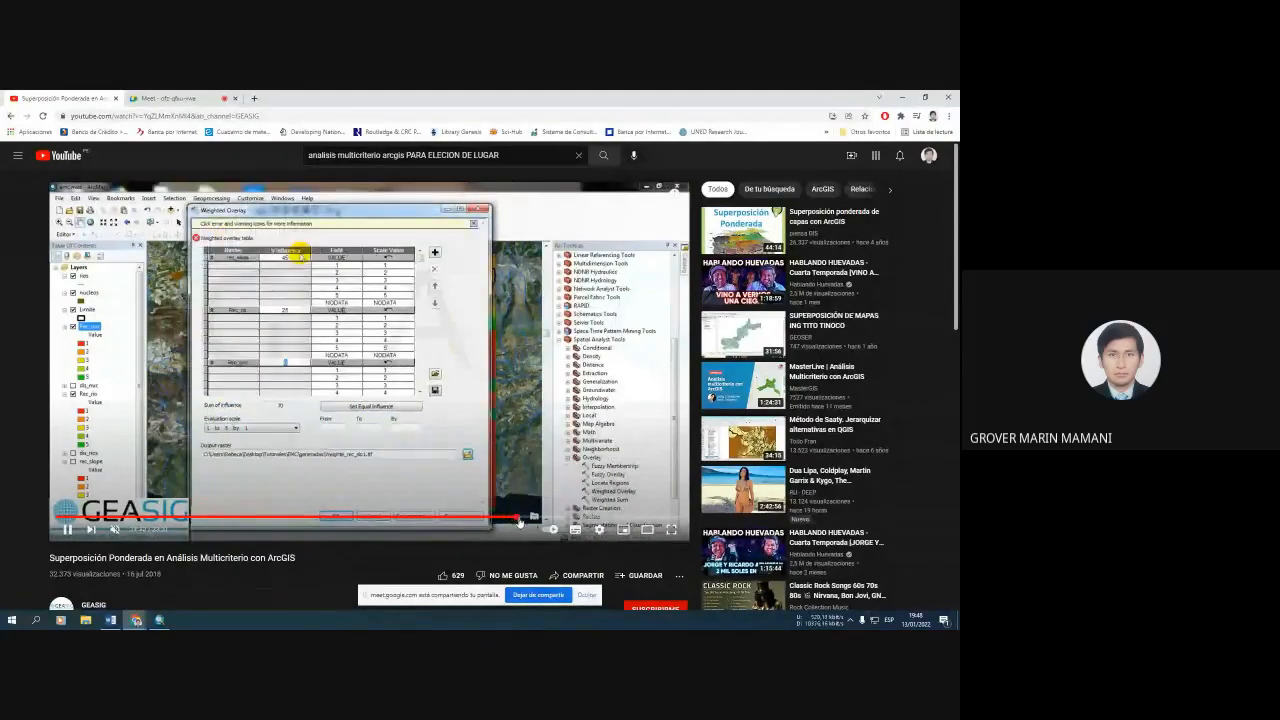
pyautogui.click(530, 518)
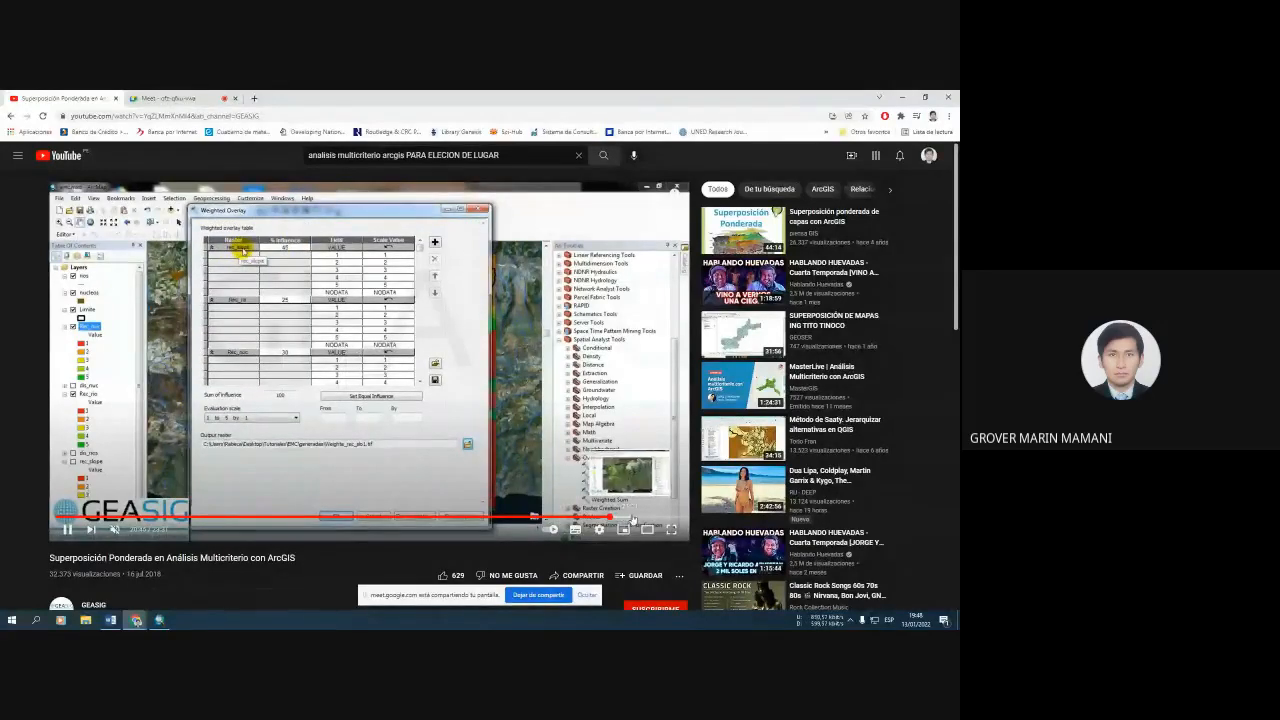
pyautogui.click(630, 518)
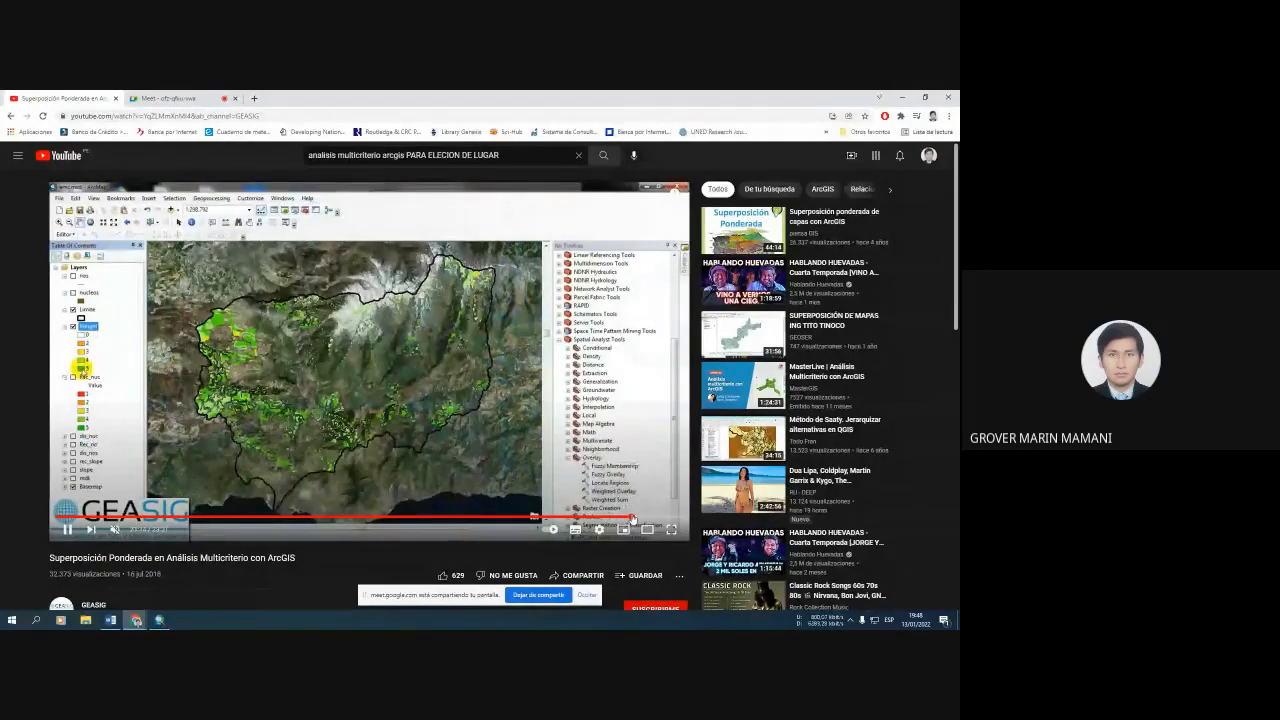
pyautogui.click(387, 430)
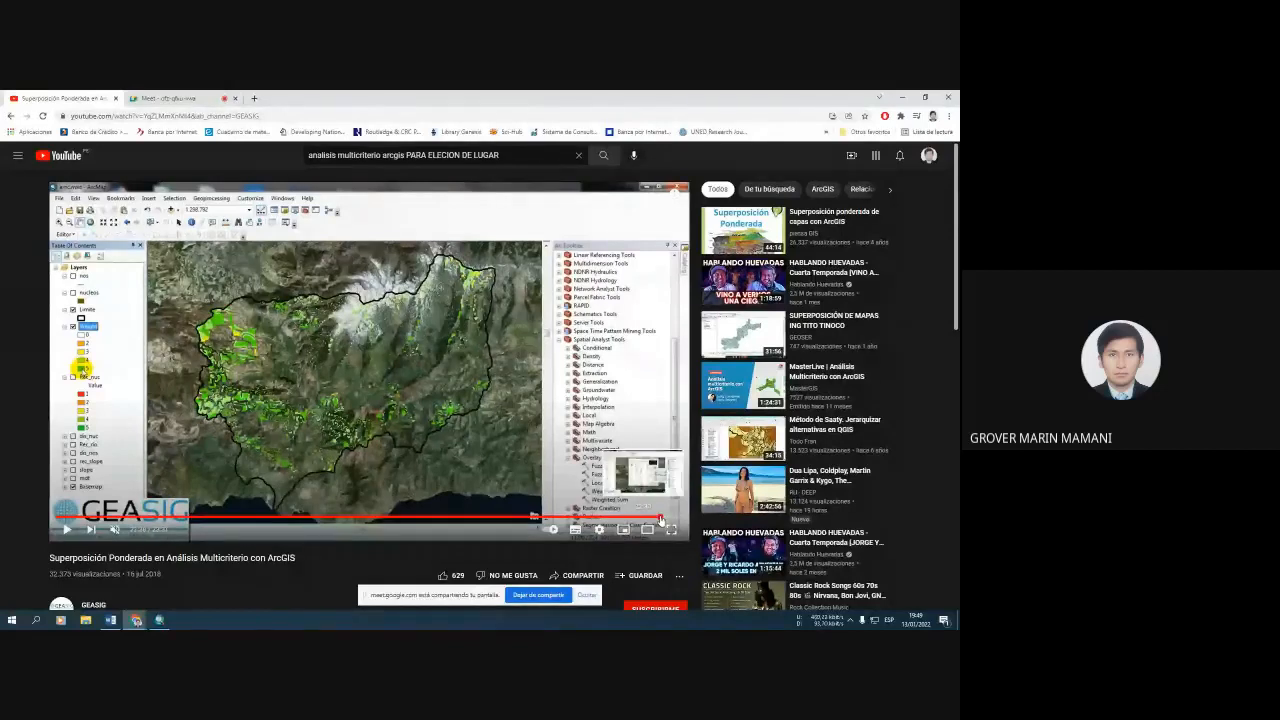
# Skip to the video's closing section to examine the optimal areas layer and play it through to the end.
pyautogui.click(676, 518)
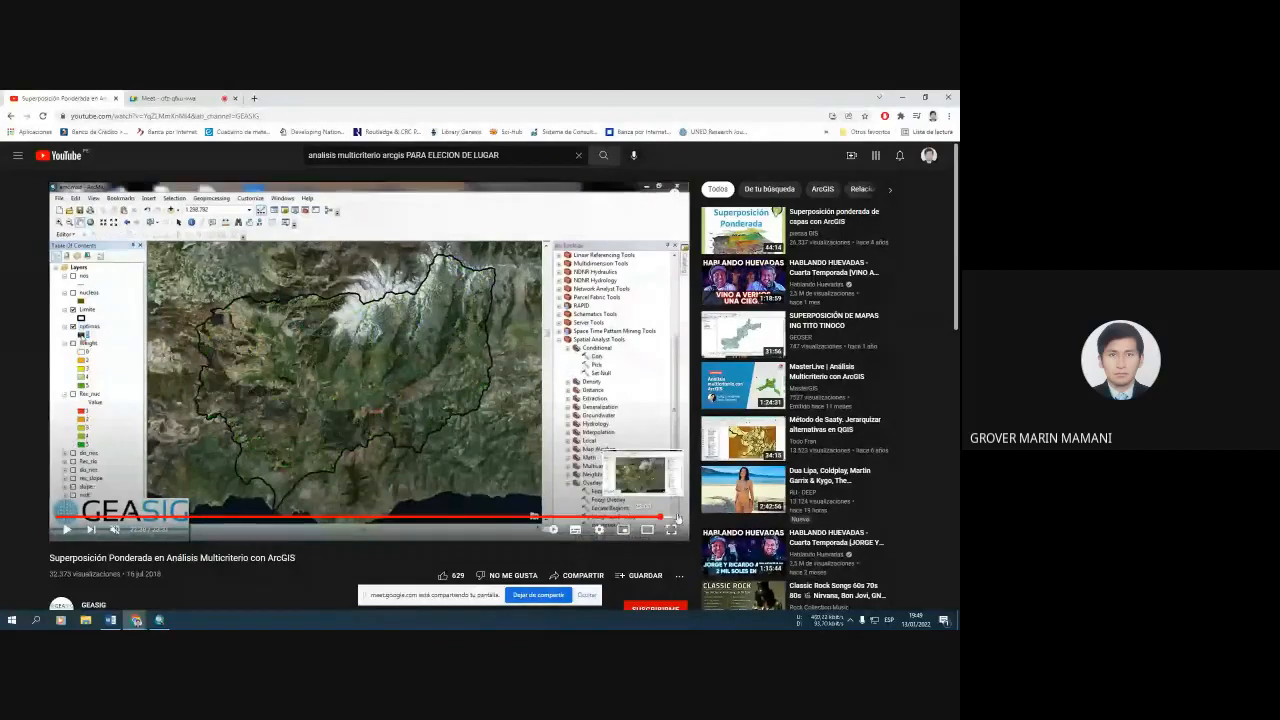
pyautogui.click(678, 518)
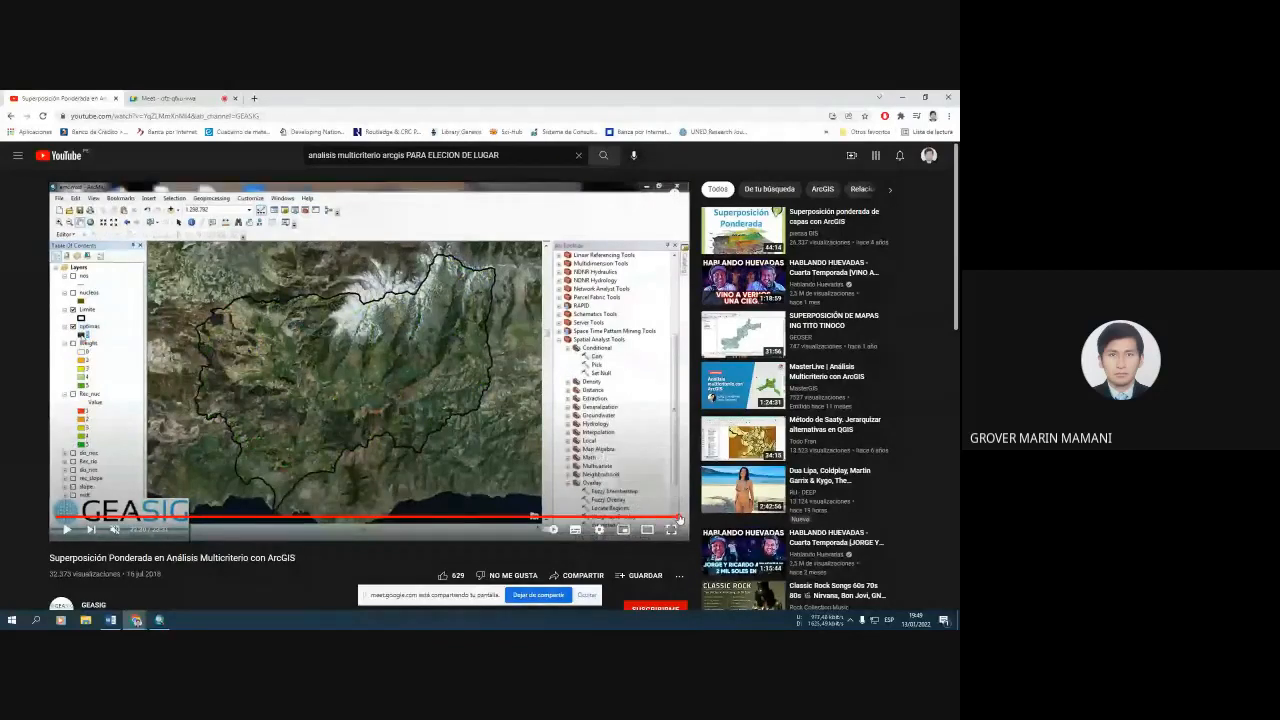
pyautogui.click(684, 519)
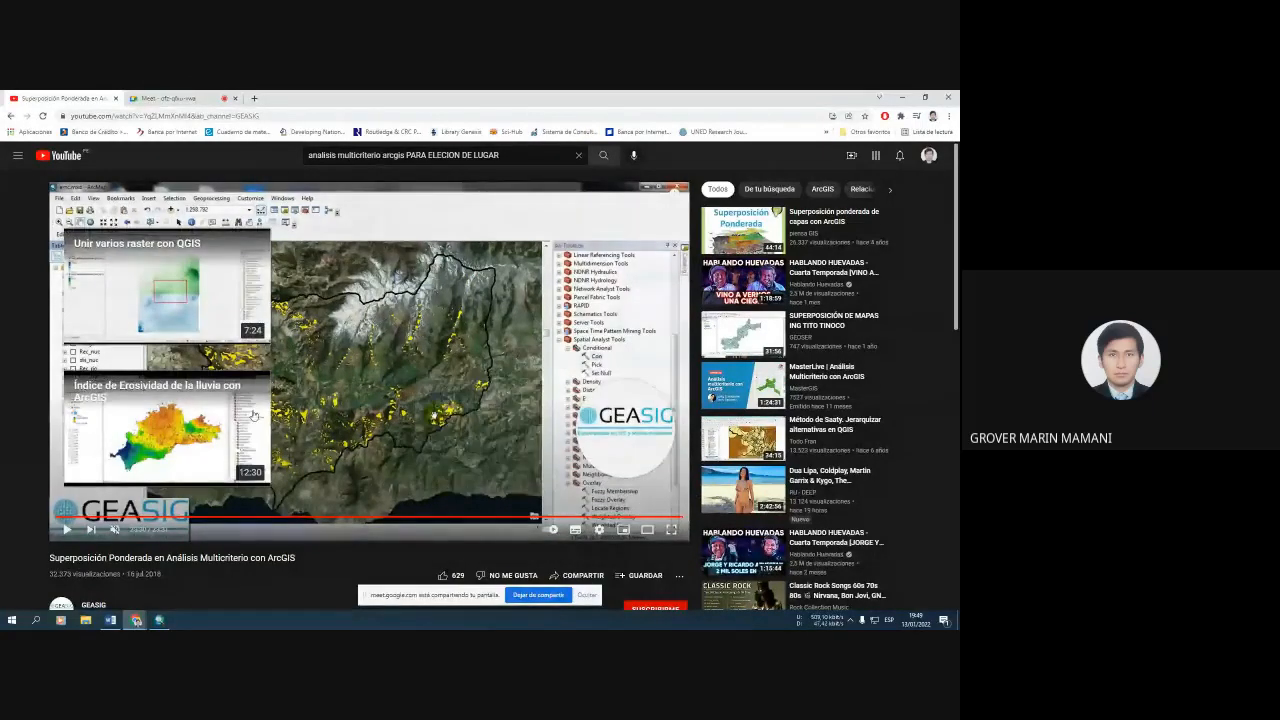
pyautogui.click(372, 374)
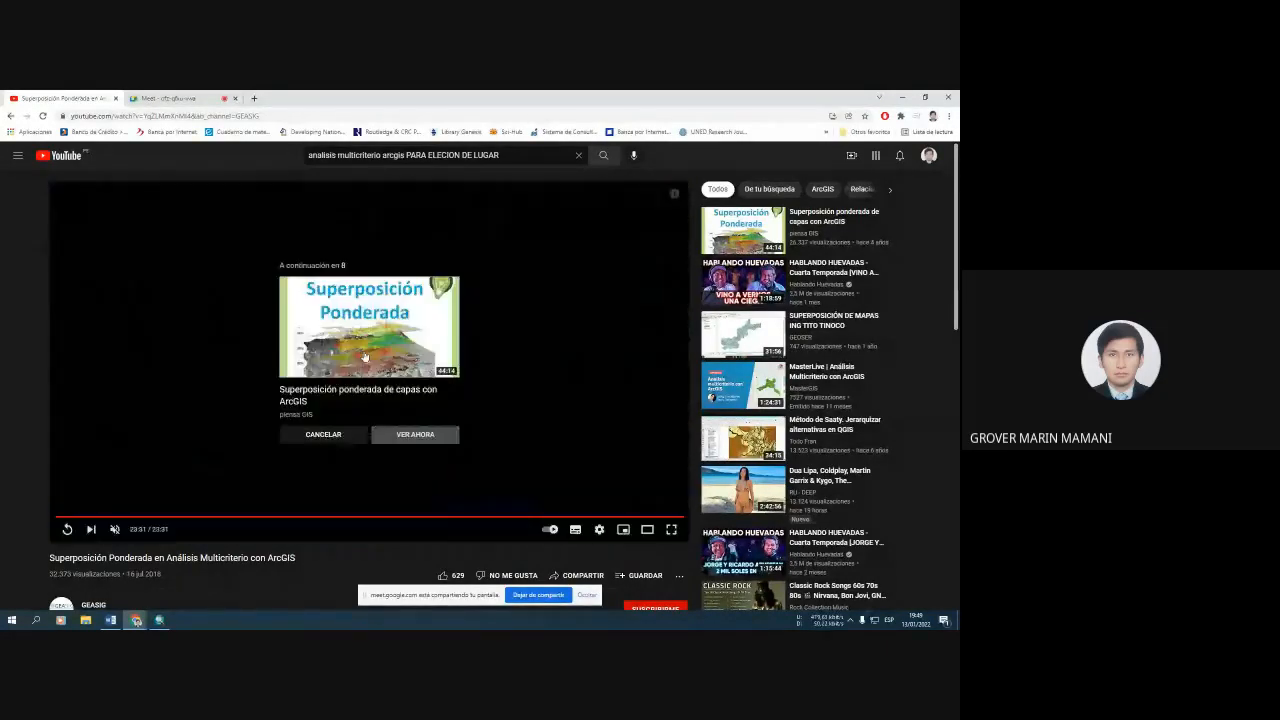
# Go back to the YouTube home page, return to the Google Meet call and stop sharing the screen.
pyautogui.click(66, 158)
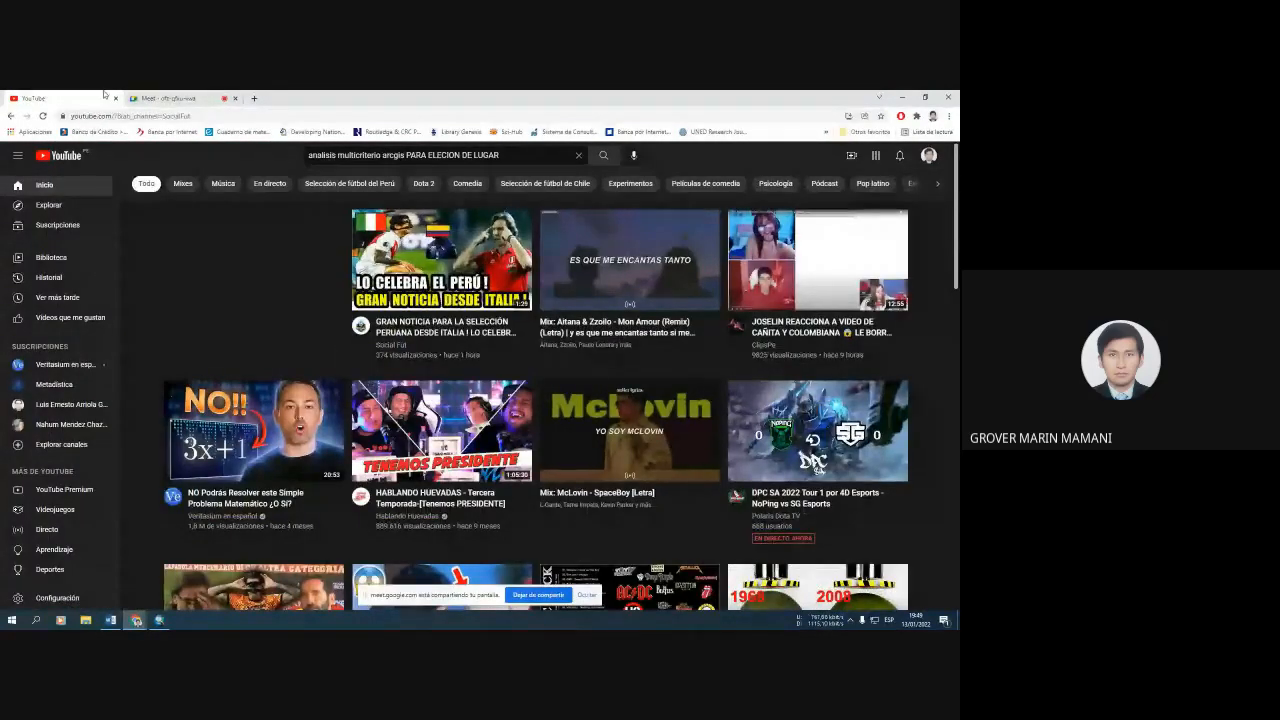
pyautogui.click(165, 98)
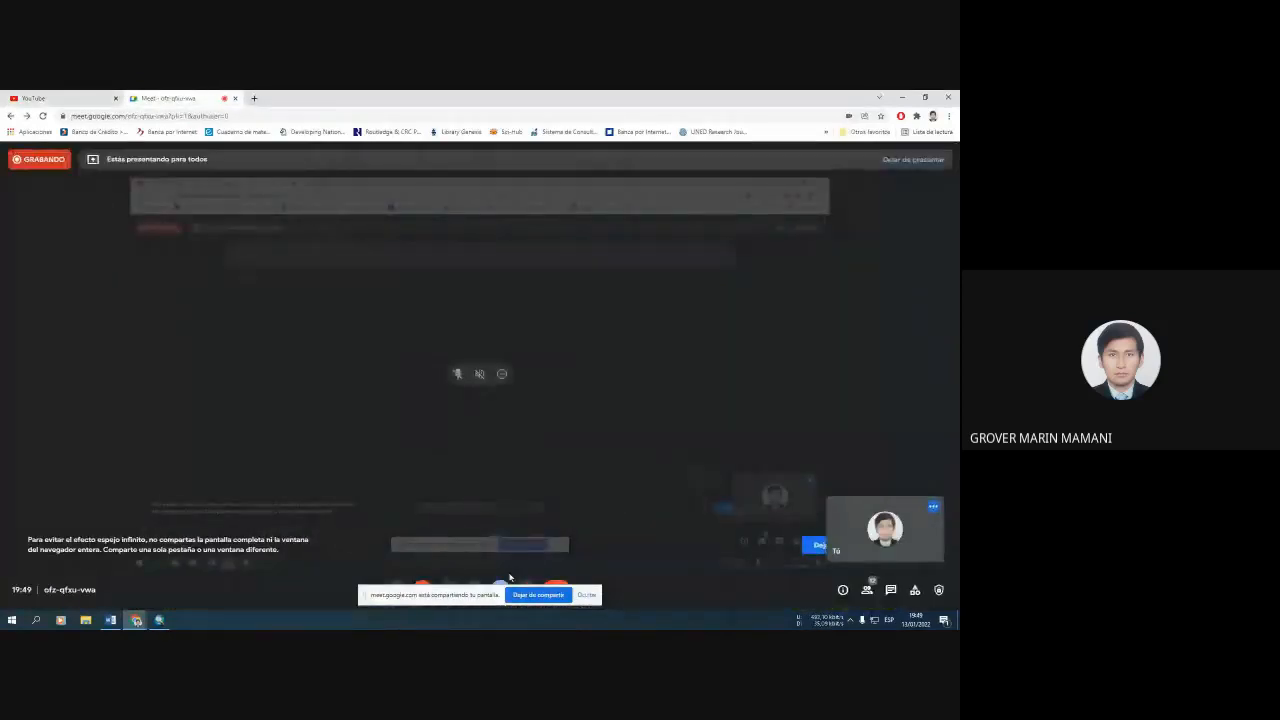
pyautogui.click(540, 595)
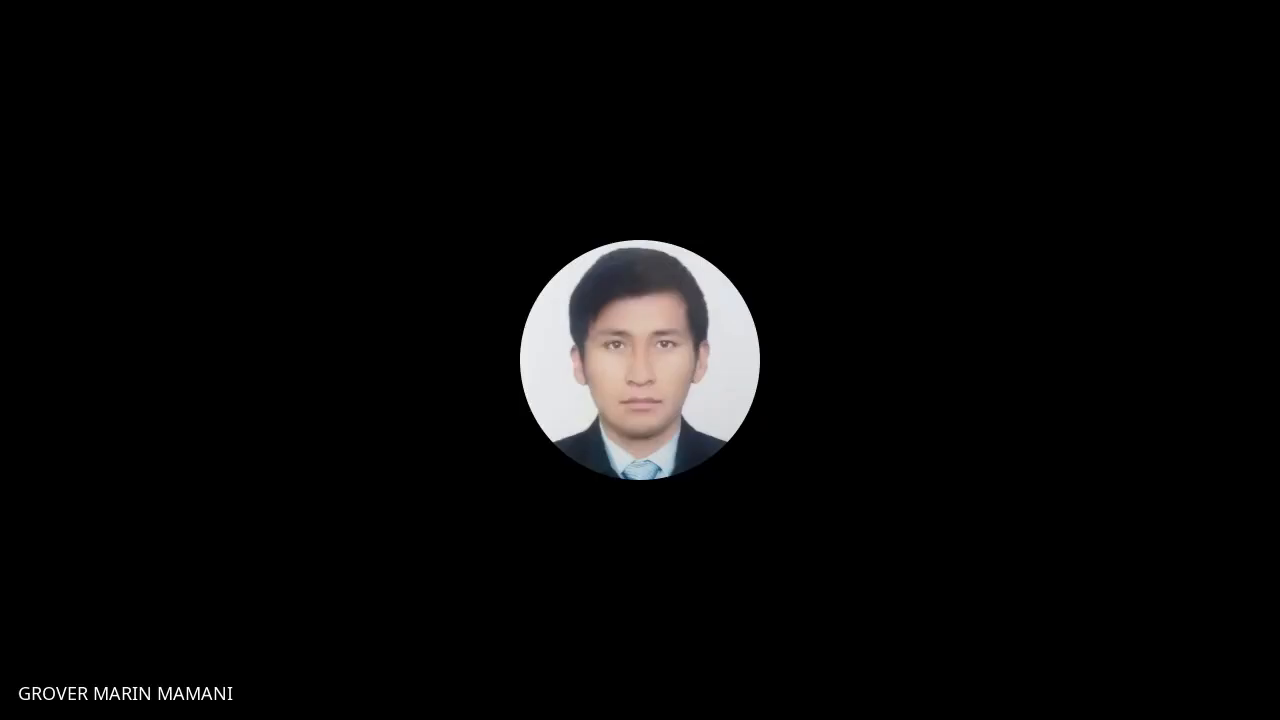